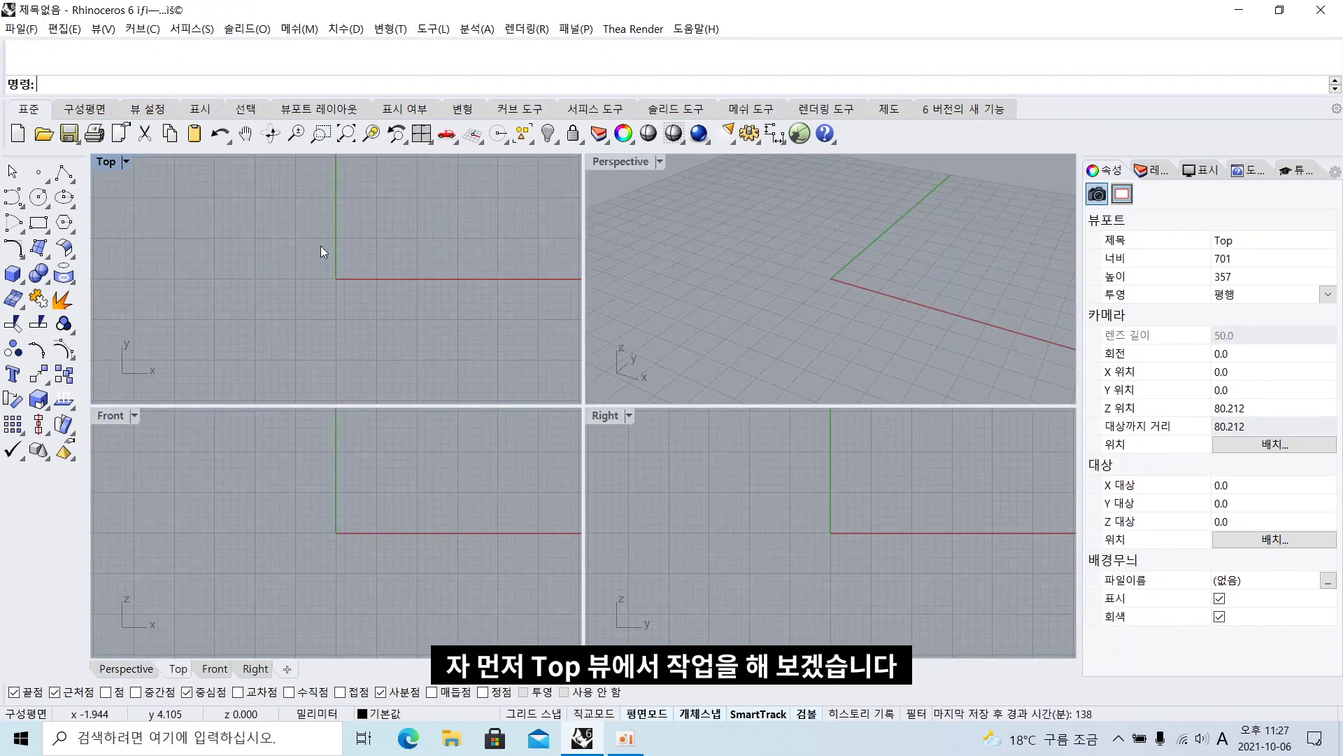
Draw an ellipse centred on the origin (0) in the Top view, with its long axis about 35 mm along the X axis
{"action": "double_click", "coordinate": [105, 164]}
{"action": "middle_click_drag", "start_coordinate": [692, 343], "coordinate": [621, 359]}
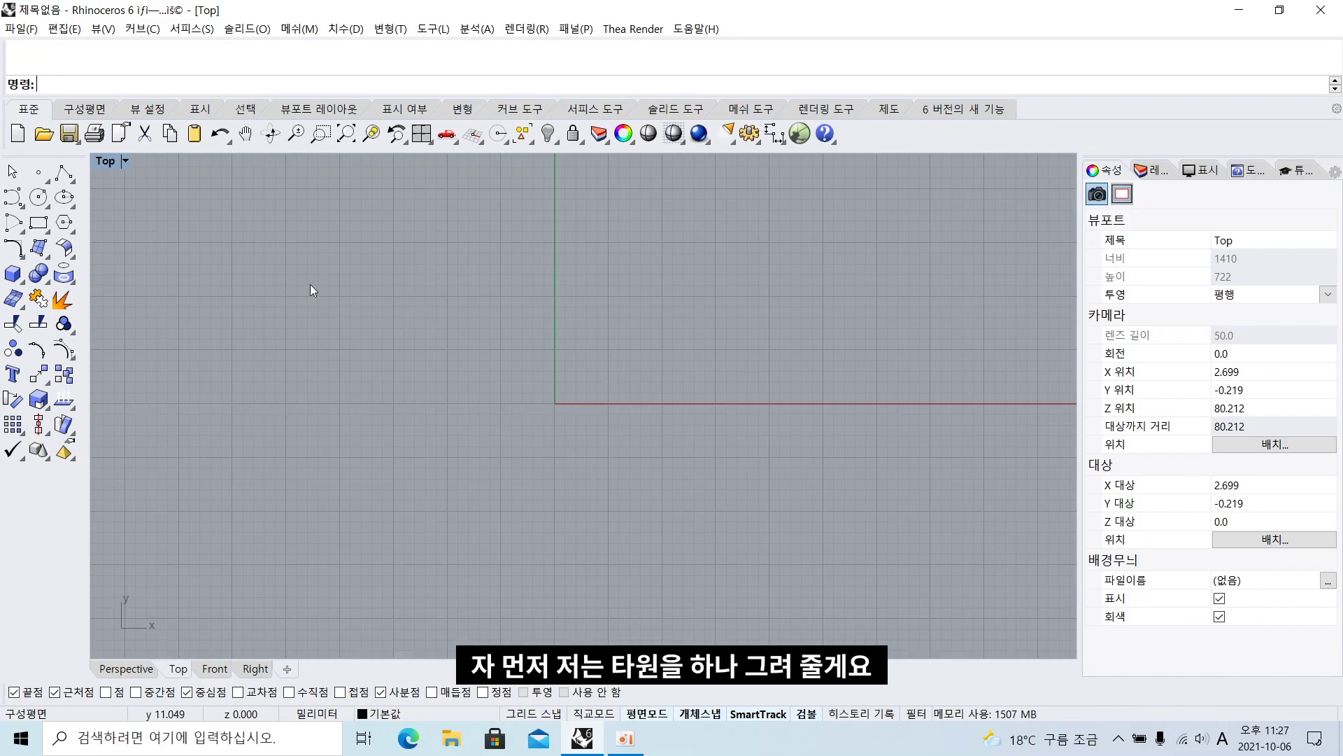
{"action": "left_click", "coordinate": [64, 199]}
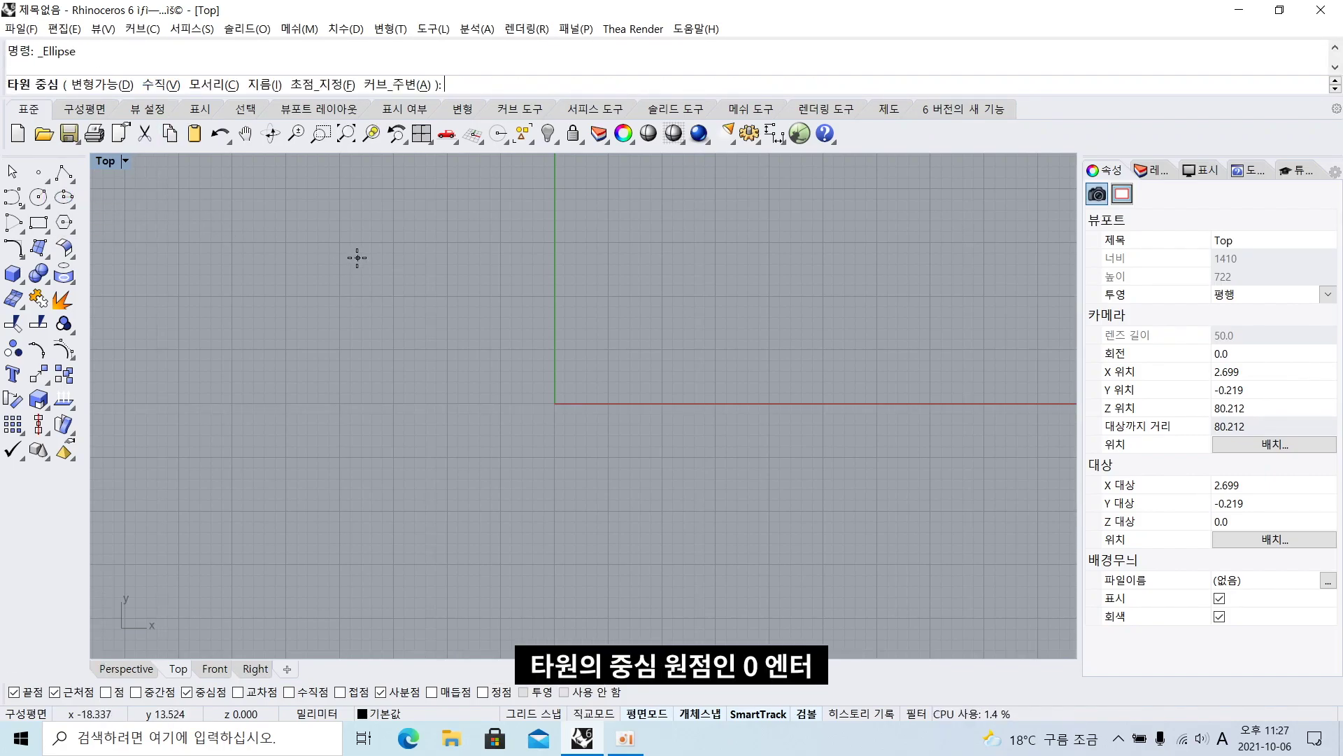
{"action": "type", "text": "0"}
{"action": "key", "text": "Return"}
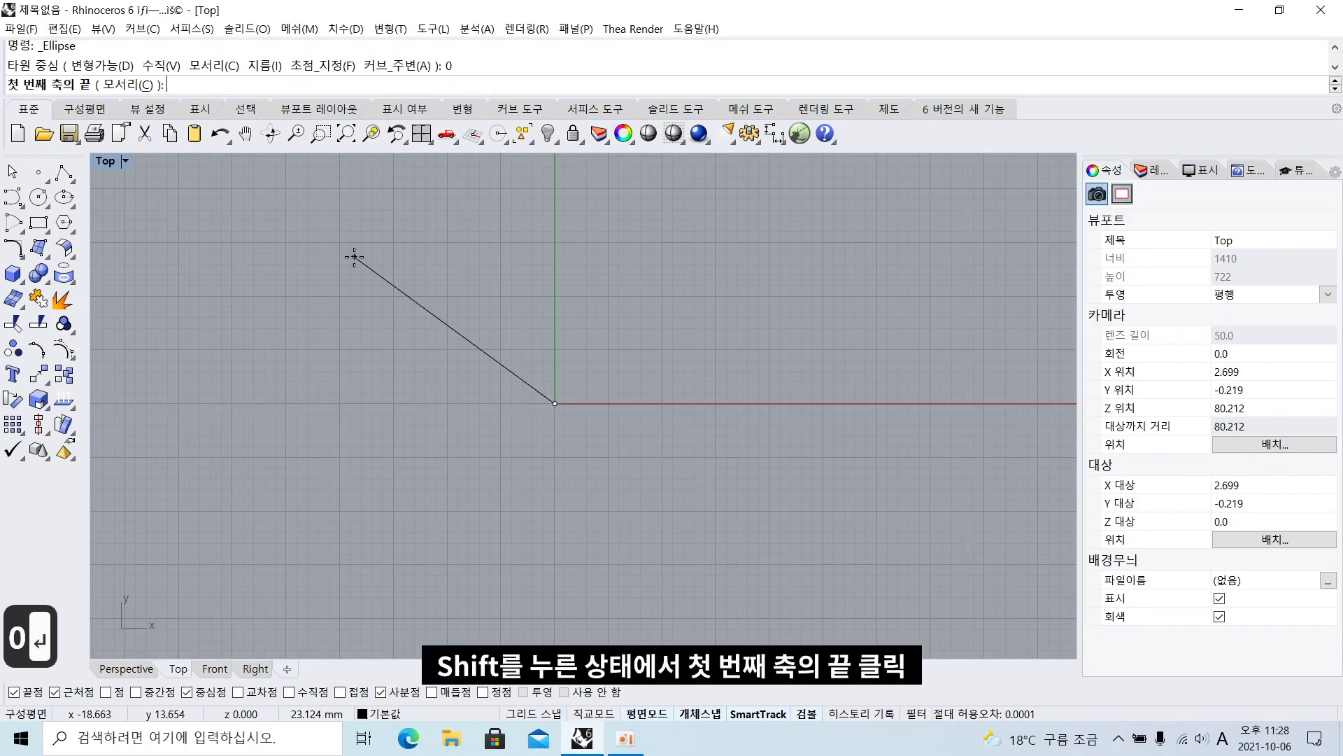
{"action": "left_click", "coordinate": [367, 403], "text": "shift"}
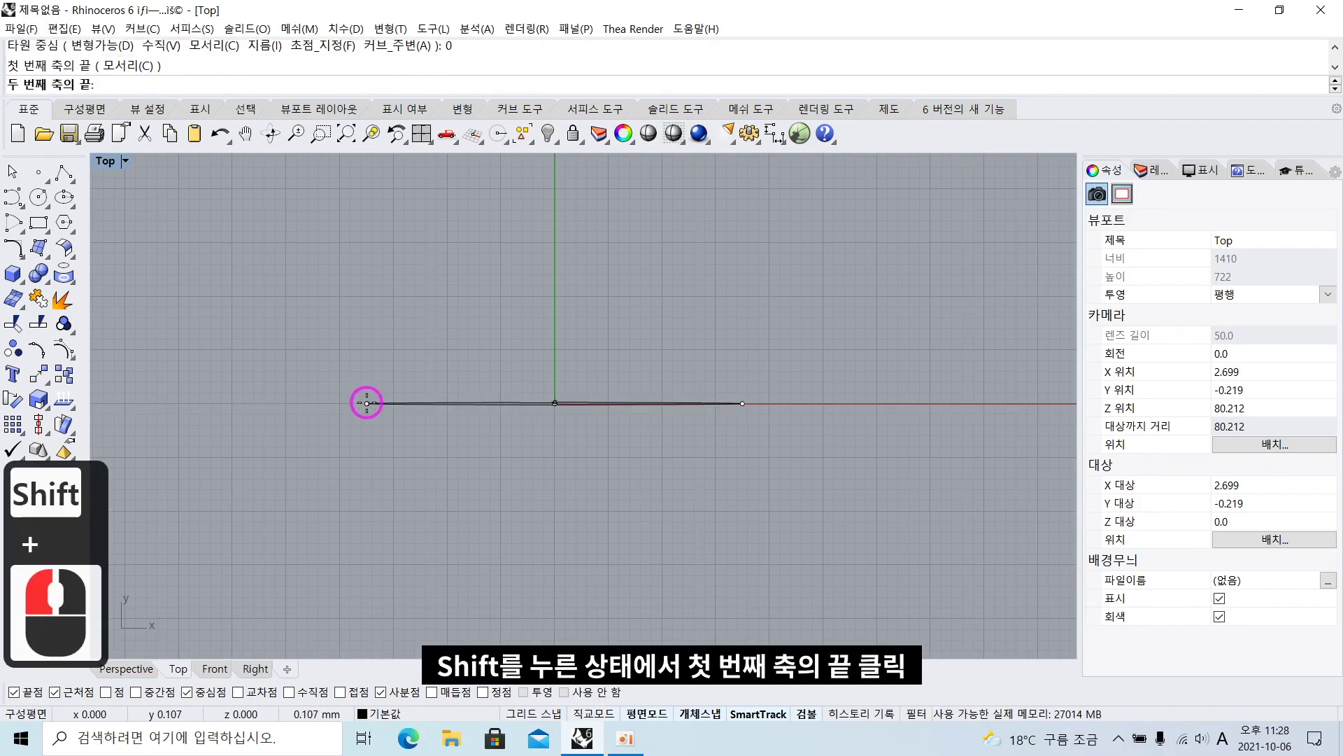
{"action": "left_click", "coordinate": [354, 501]}
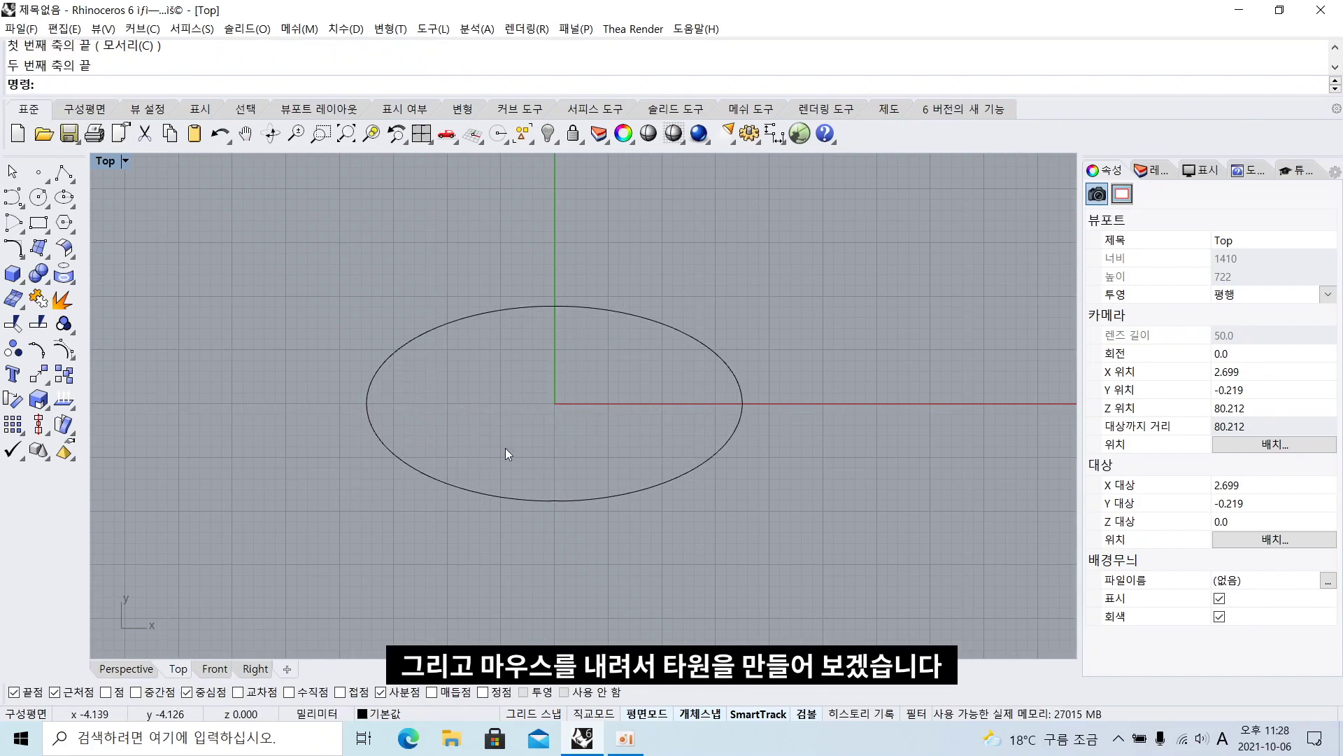
Draw a circle of about 10 mm radius centred on the ellipse's right quadrant point
{"action": "right_click_drag", "start_coordinate": [488, 459], "coordinate": [405, 442]}
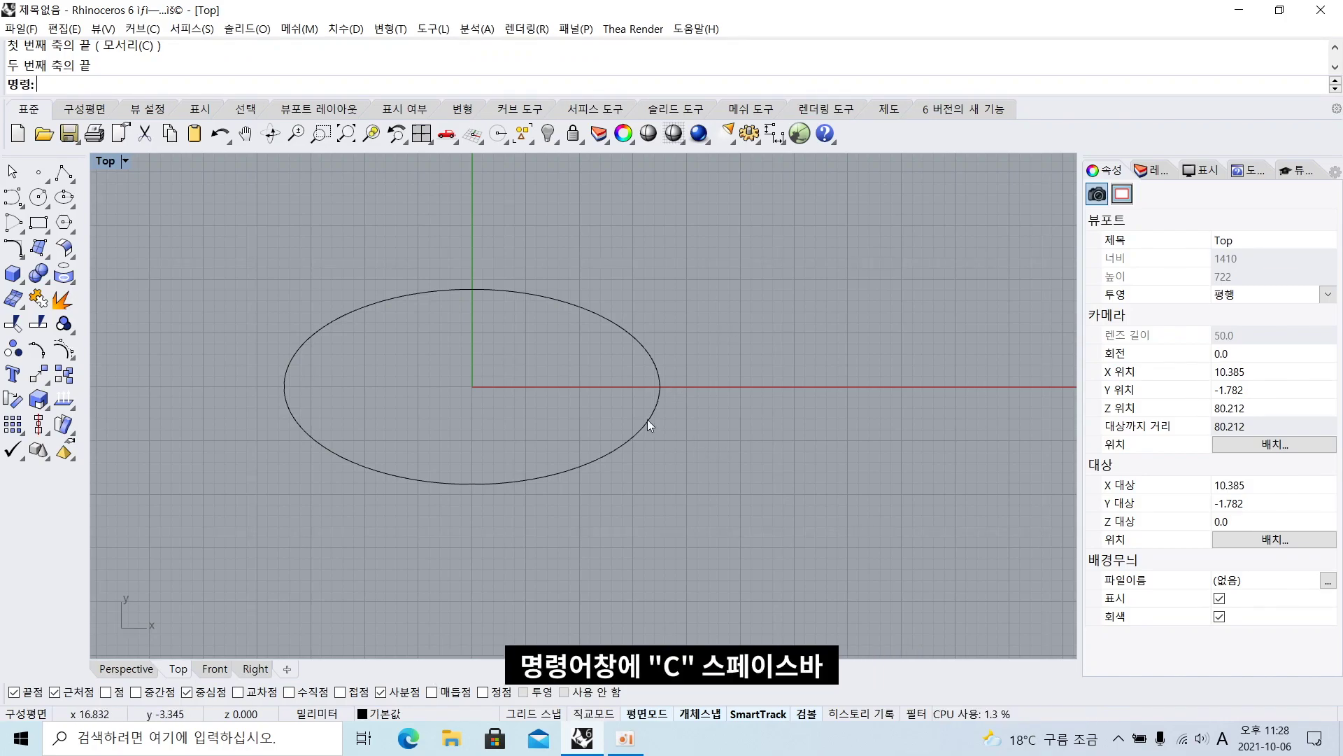
{"action": "type", "text": "c"}
{"action": "key", "text": "space"}
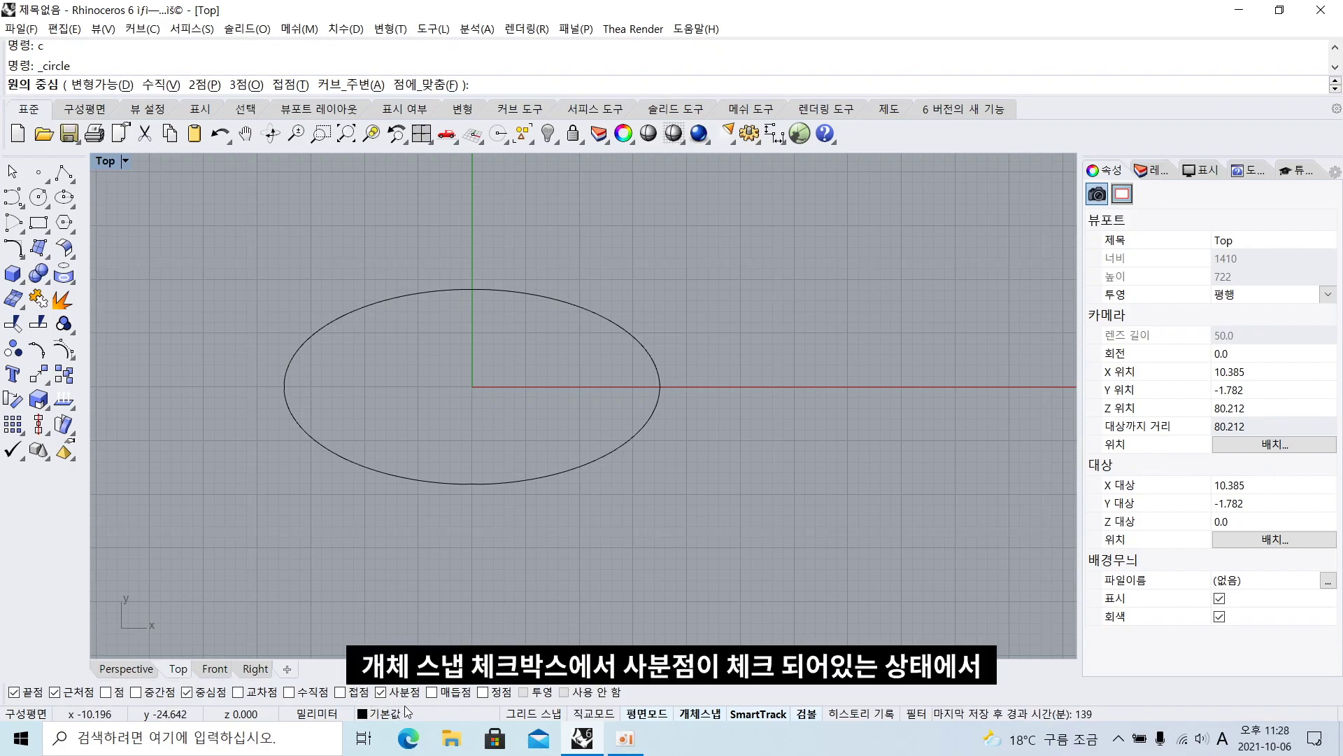
{"action": "left_click", "coordinate": [659, 386]}
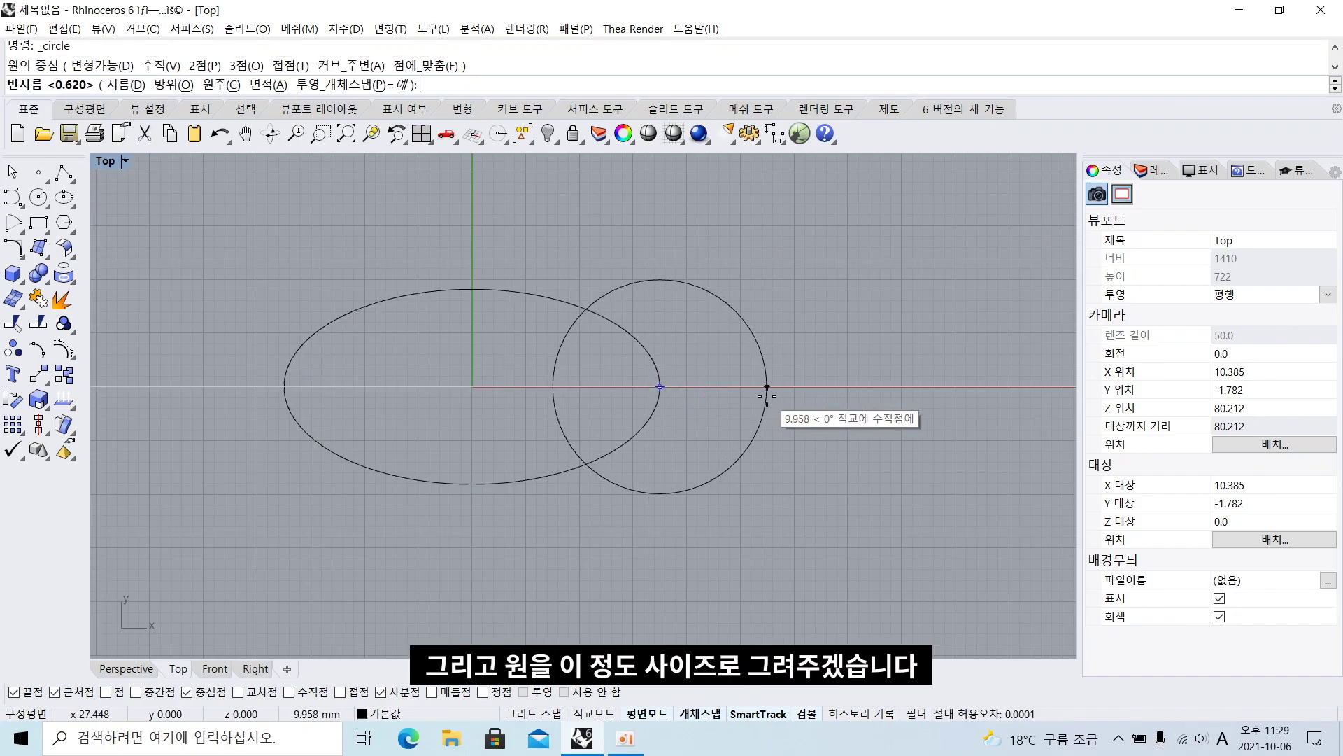
{"action": "left_click", "coordinate": [767, 396]}
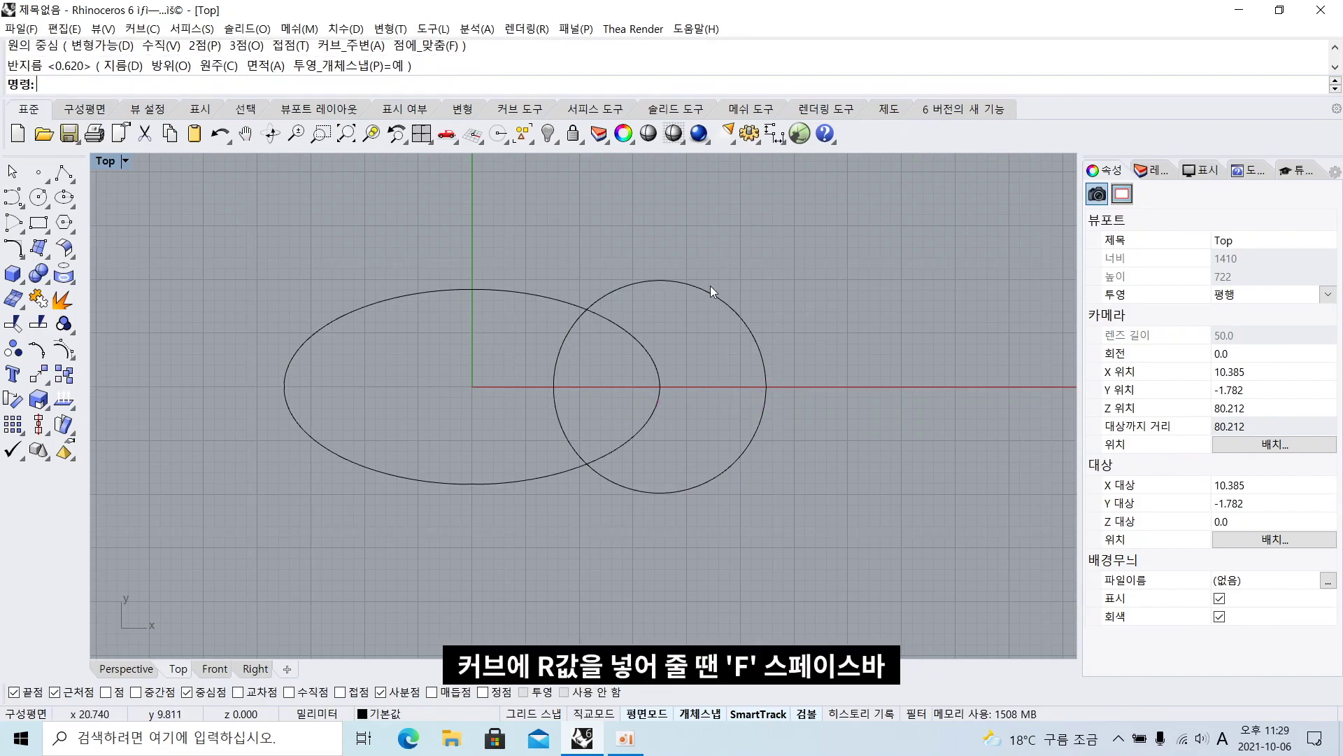
Fillet the upper junction between the ellipse and the circle with a radius of 20
{"action": "type", "text": "f"}
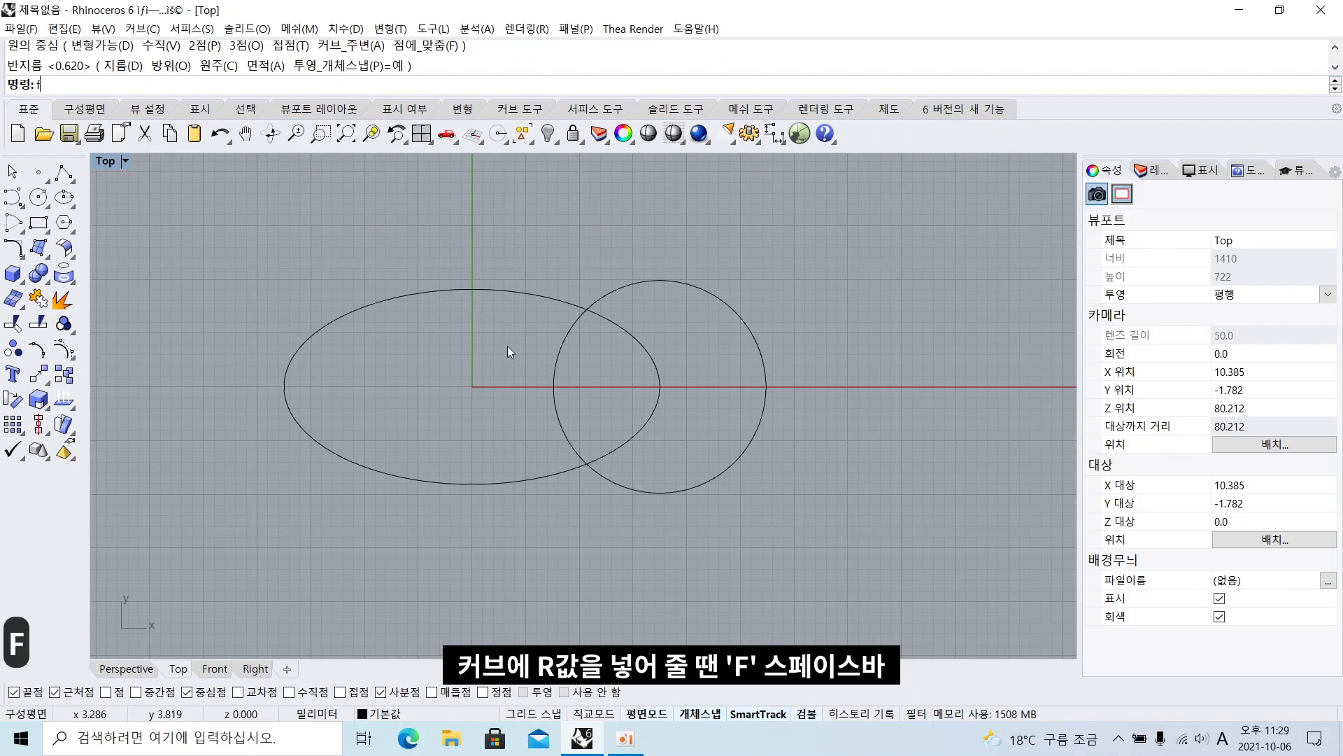
{"action": "key", "text": "space"}
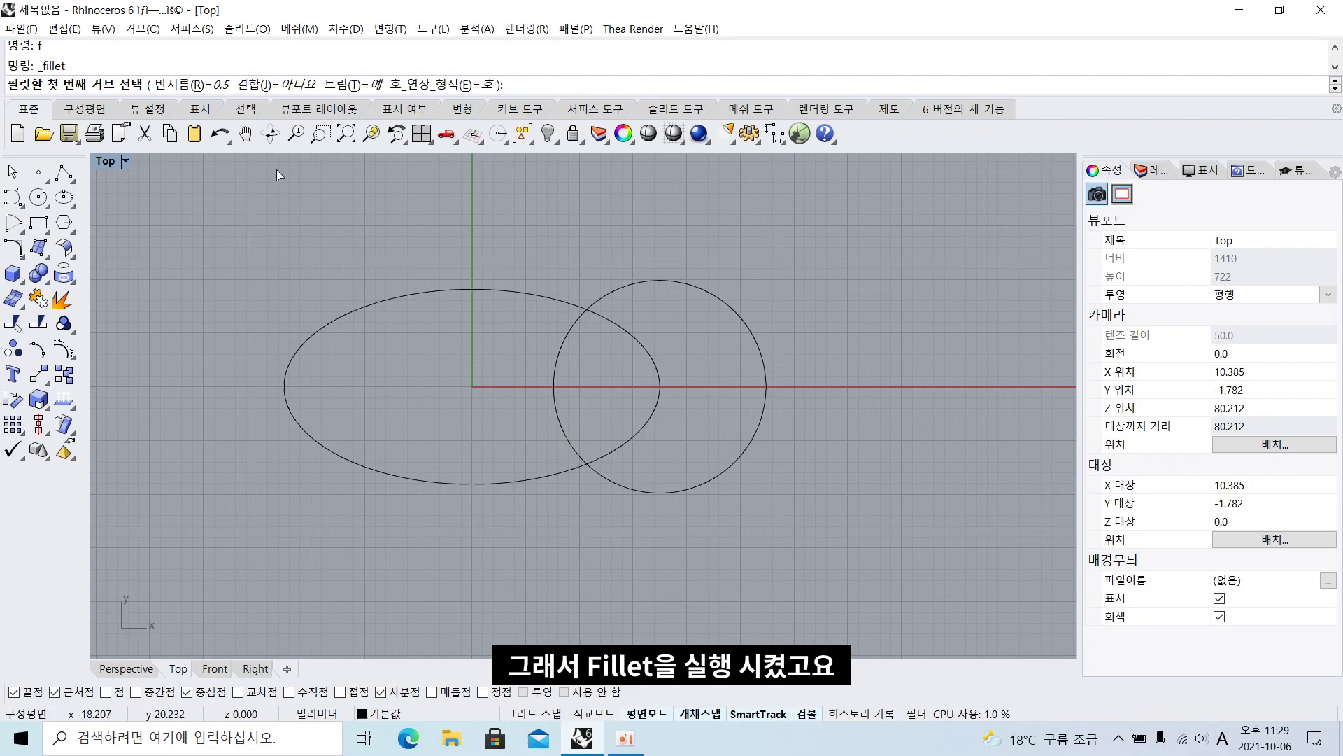
{"action": "key", "text": "BackSpace"}
{"action": "key", "text": "BackSpace"}
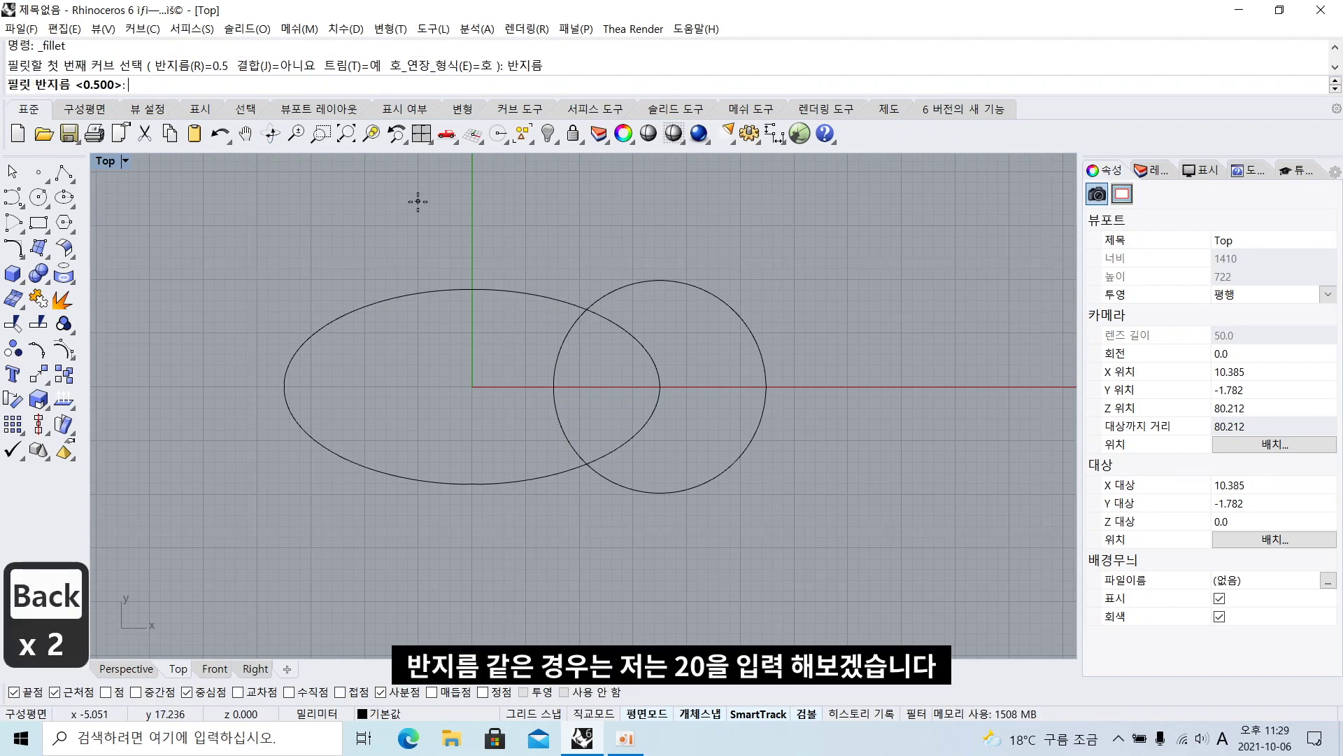
{"action": "type", "text": "20"}
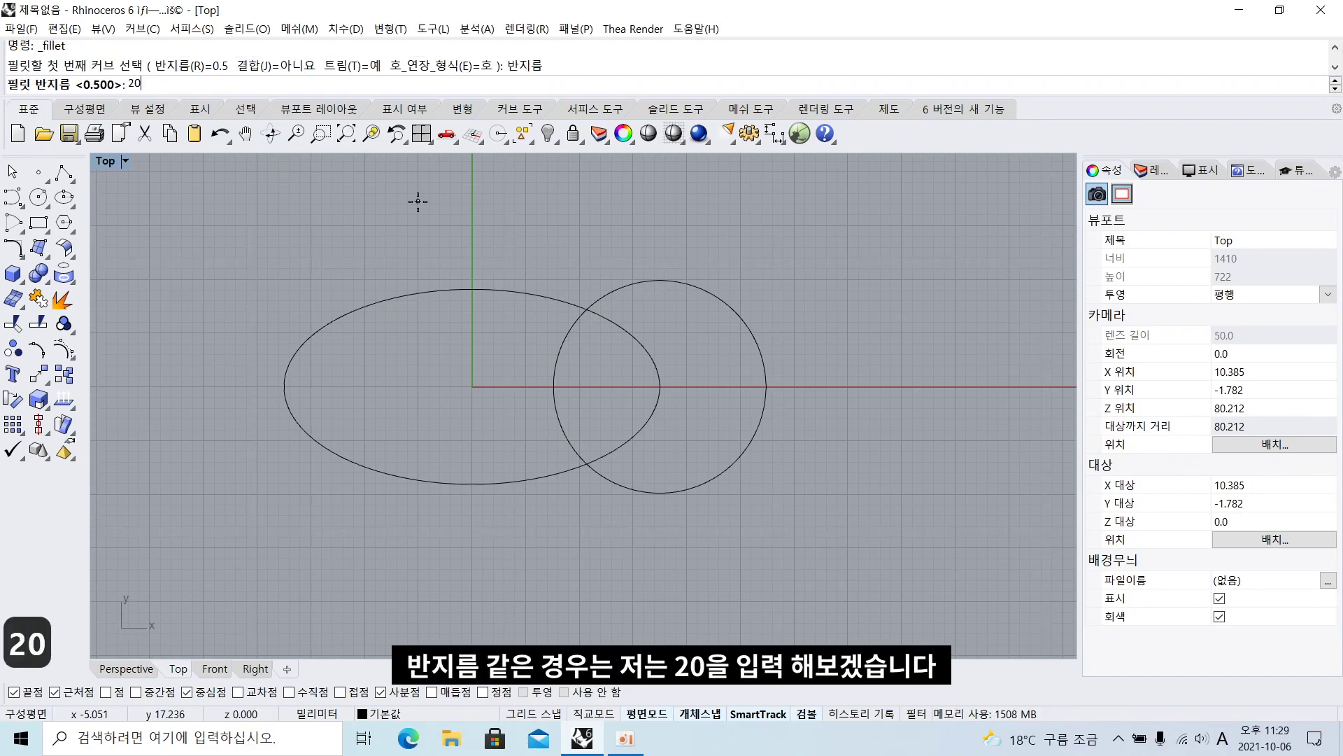
{"action": "key", "text": "Return"}
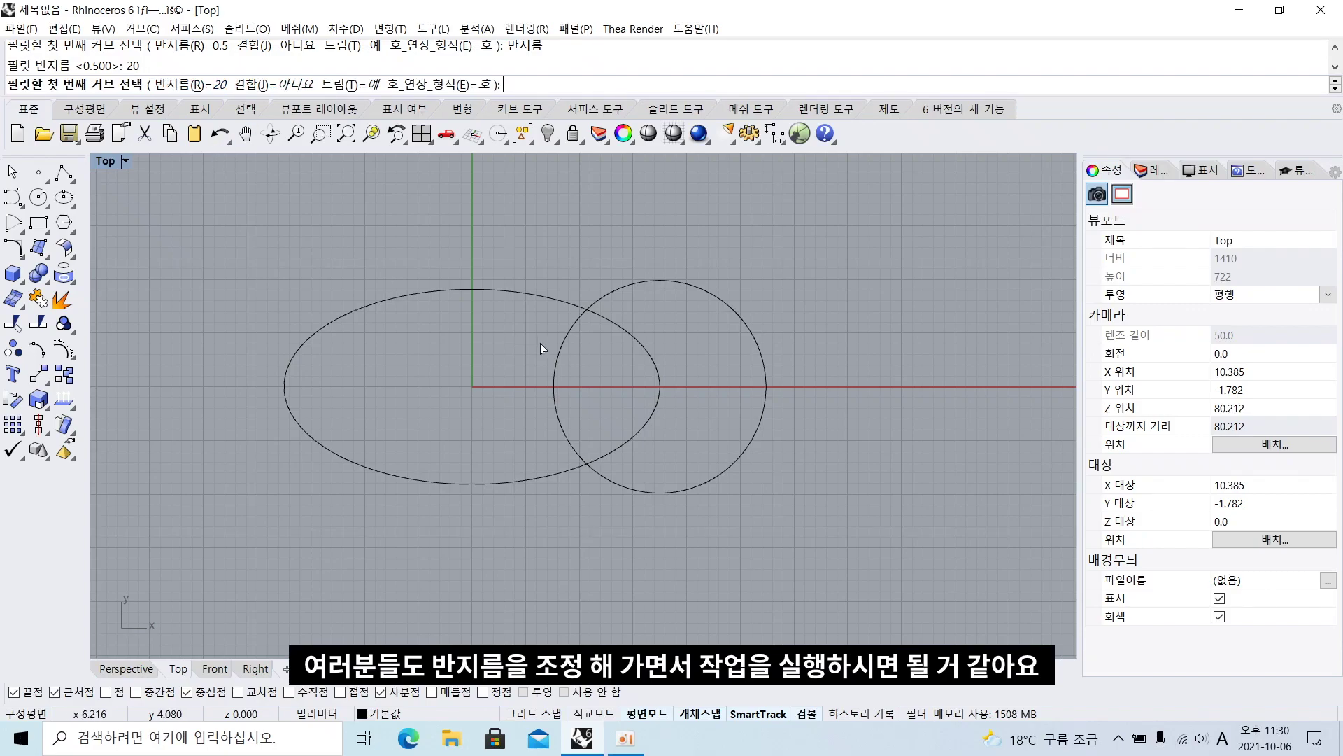
{"action": "left_click", "coordinate": [540, 296]}
{"action": "left_click", "coordinate": [619, 286]}
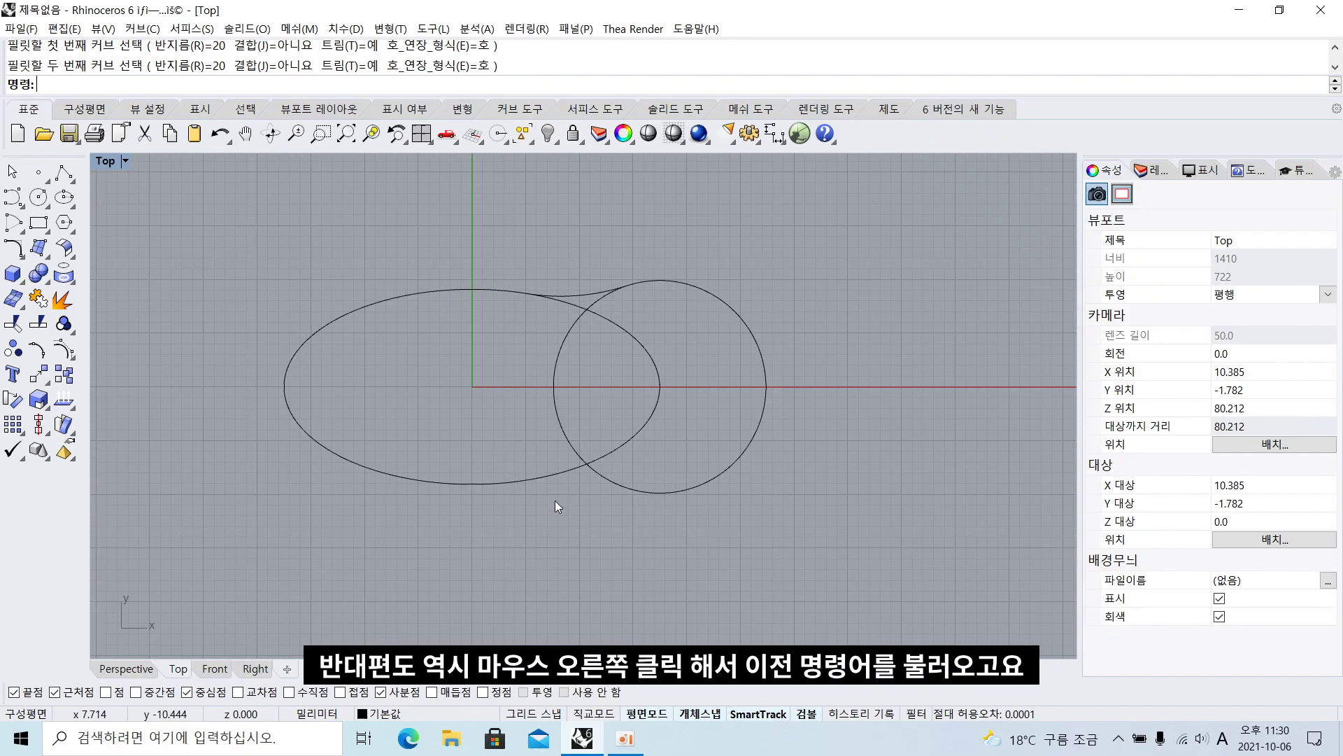
Repeat the fillet with the same radius at the lower junction of the ellipse and circle
{"action": "right_click", "coordinate": [569, 537]}
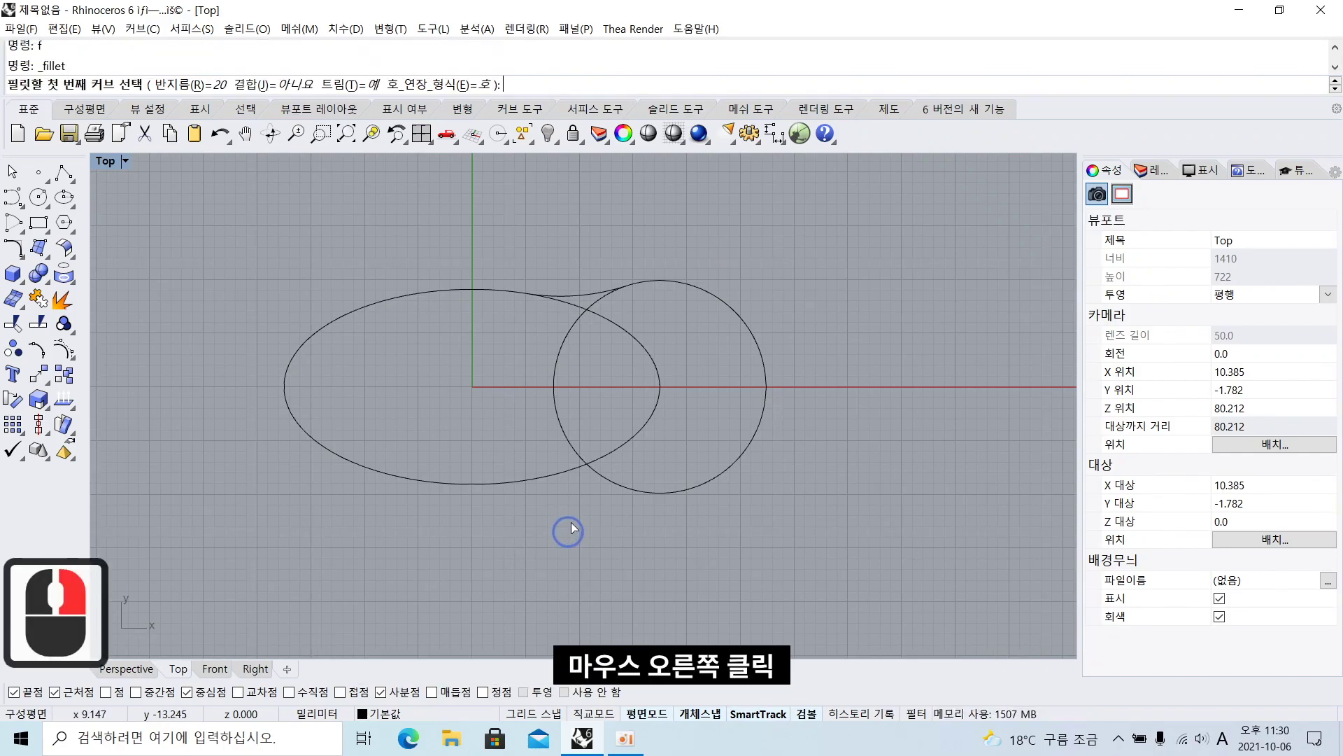
{"action": "left_click", "coordinate": [557, 471]}
{"action": "left_click", "coordinate": [635, 501]}
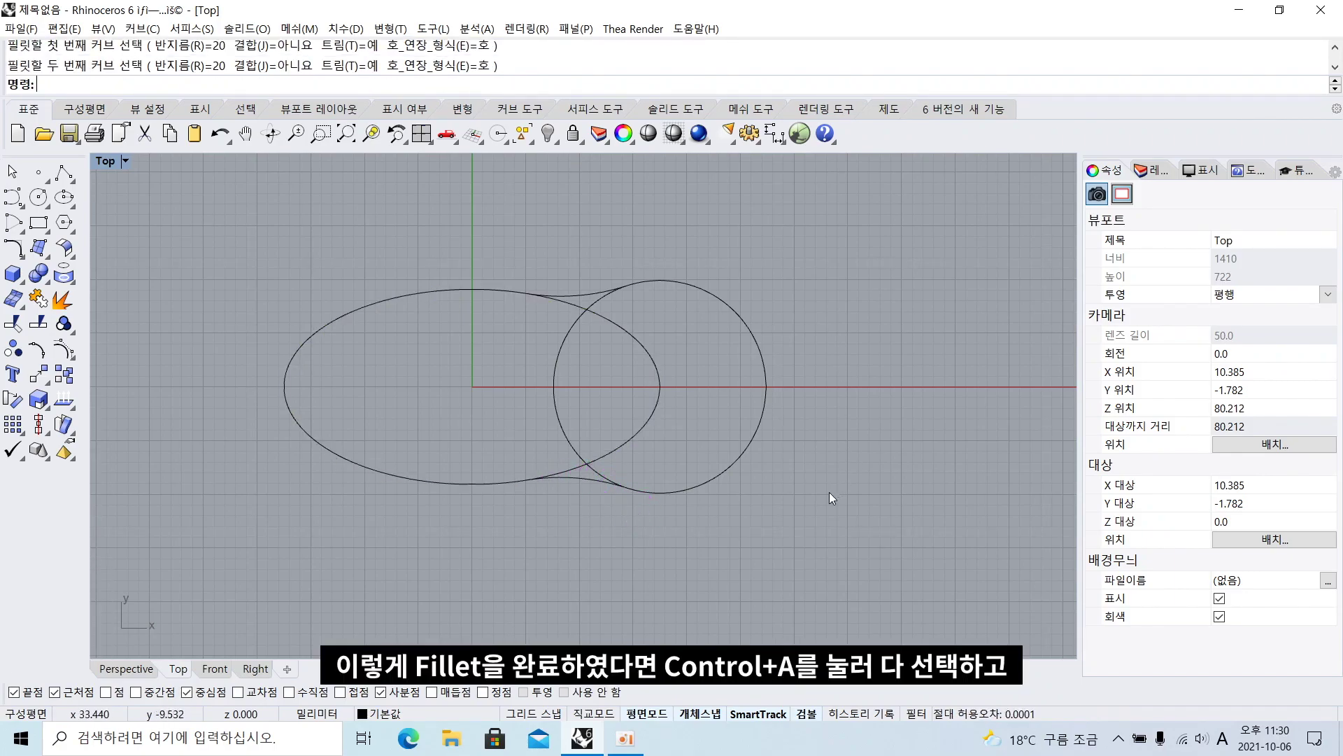
Trim all four curves against each other, removing the inner arcs and leftover pieces so only the outer outline is left
{"action": "left_click", "coordinate": [878, 557]}
{"action": "key", "text": "ctrl+a"}
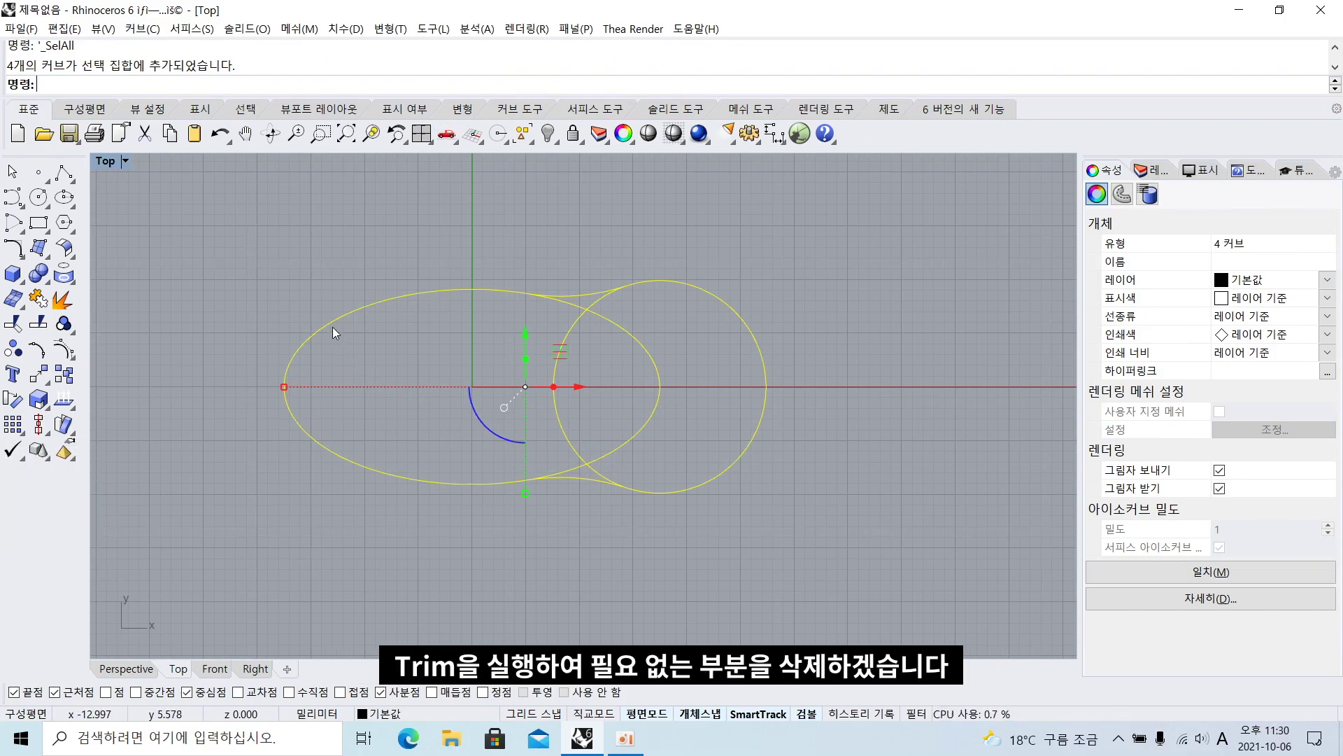
{"action": "type", "text": "t"}
{"action": "key", "text": "space"}
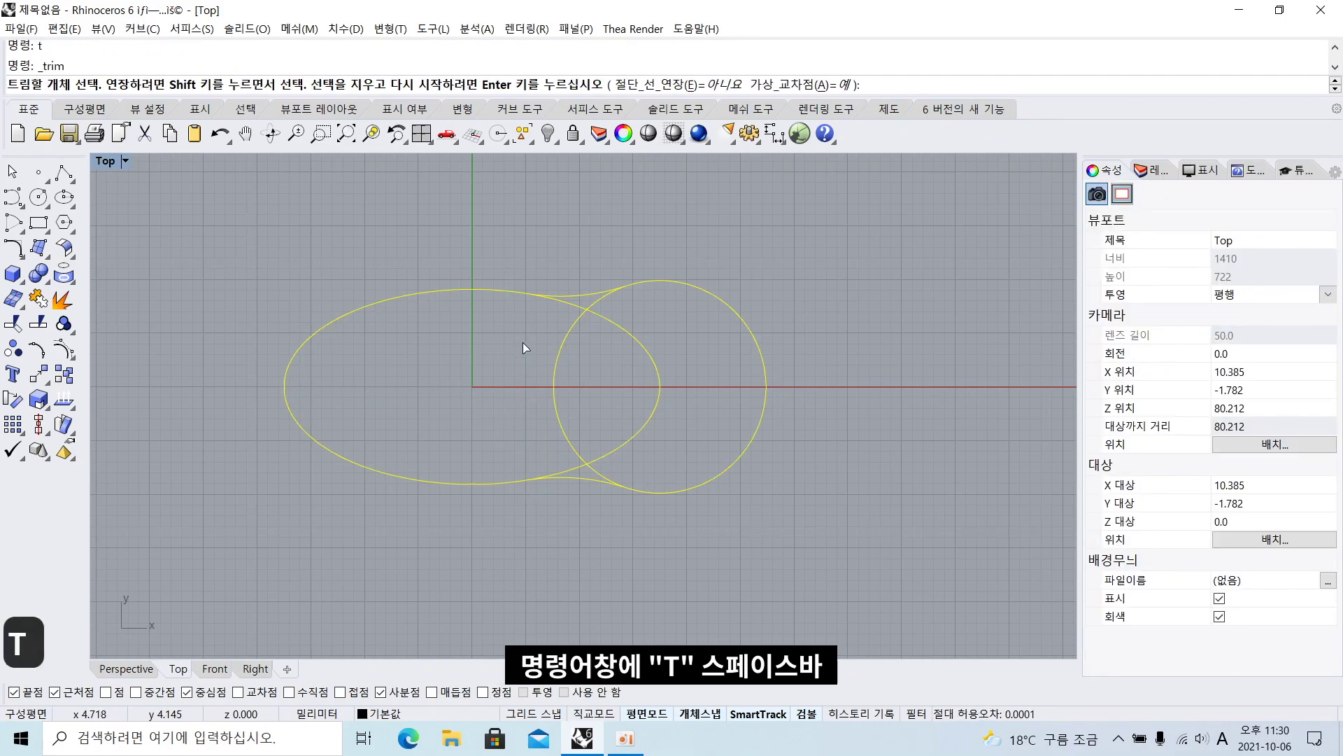
{"action": "left_click", "coordinate": [651, 360]}
{"action": "left_click", "coordinate": [565, 357]}
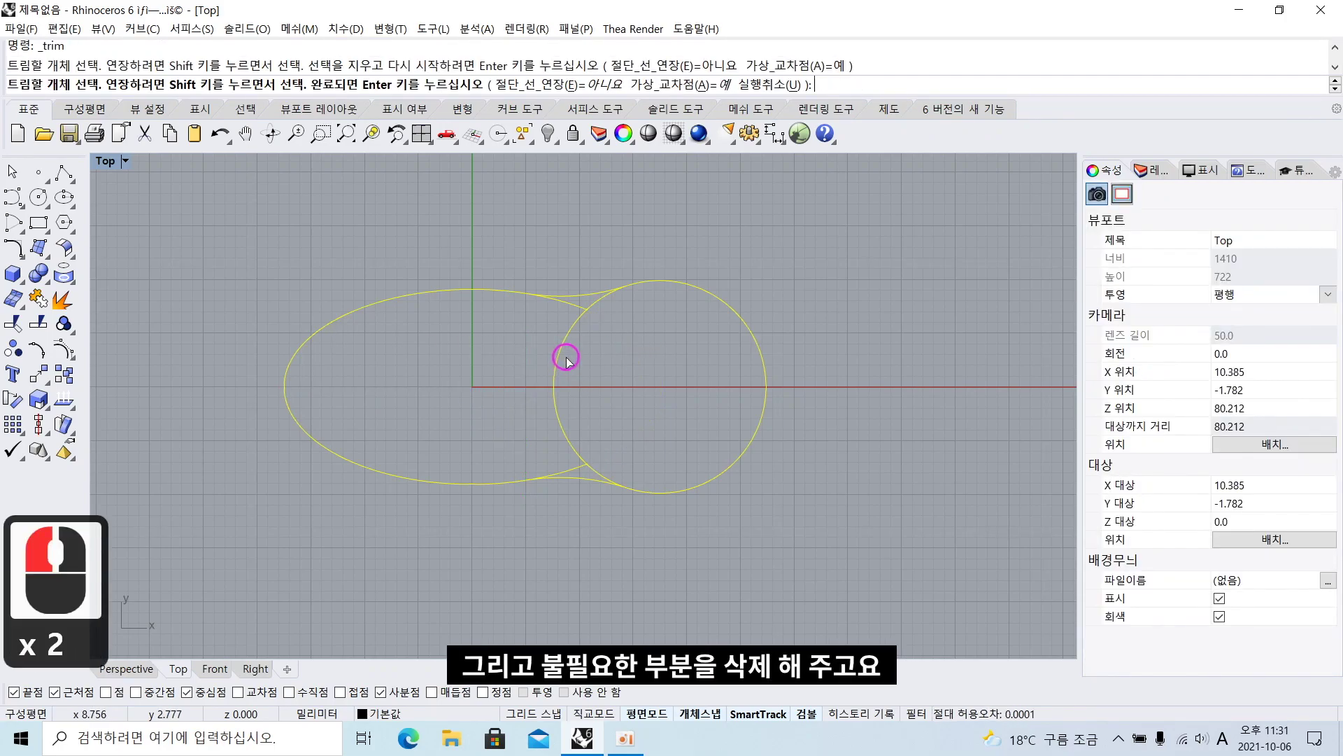
{"action": "left_click", "coordinate": [579, 312]}
{"action": "left_click", "coordinate": [588, 301]}
{"action": "left_click", "coordinate": [587, 361]}
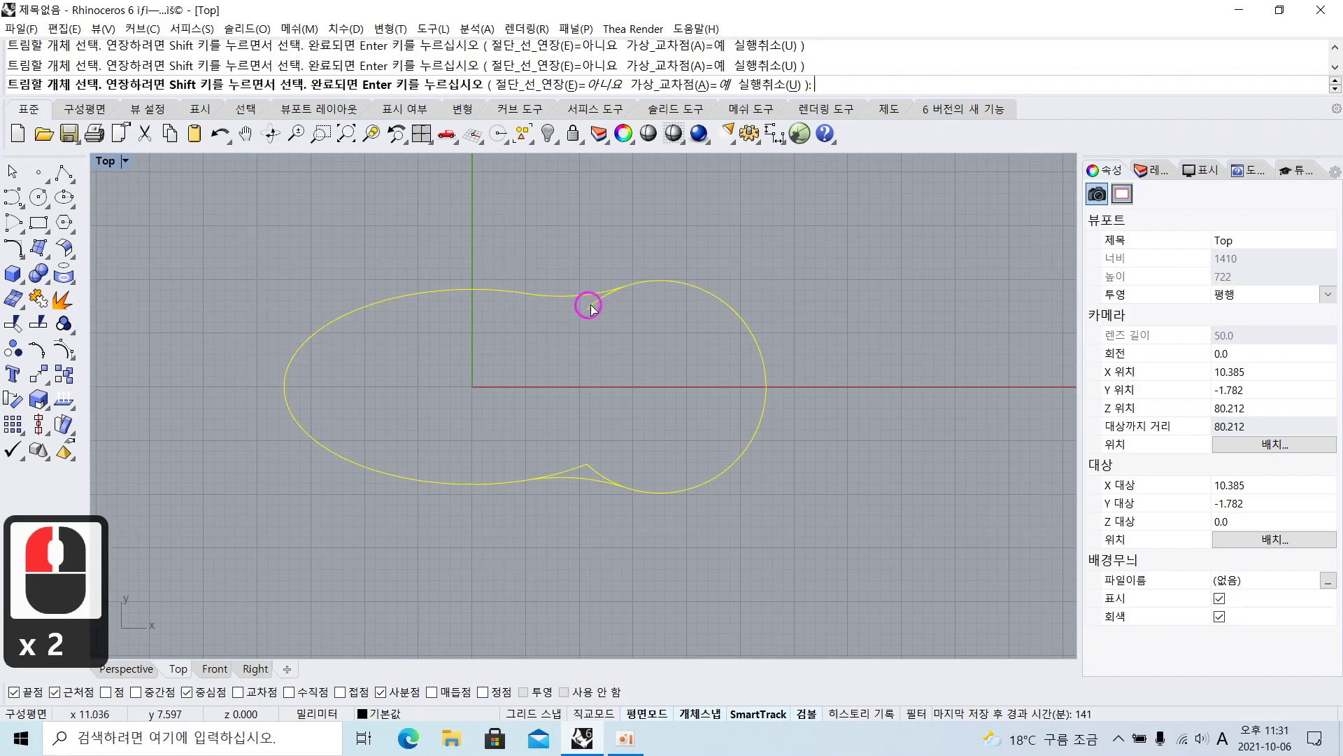
{"action": "left_click", "coordinate": [591, 467]}
{"action": "left_click", "coordinate": [565, 470]}
{"action": "key", "text": "space"}
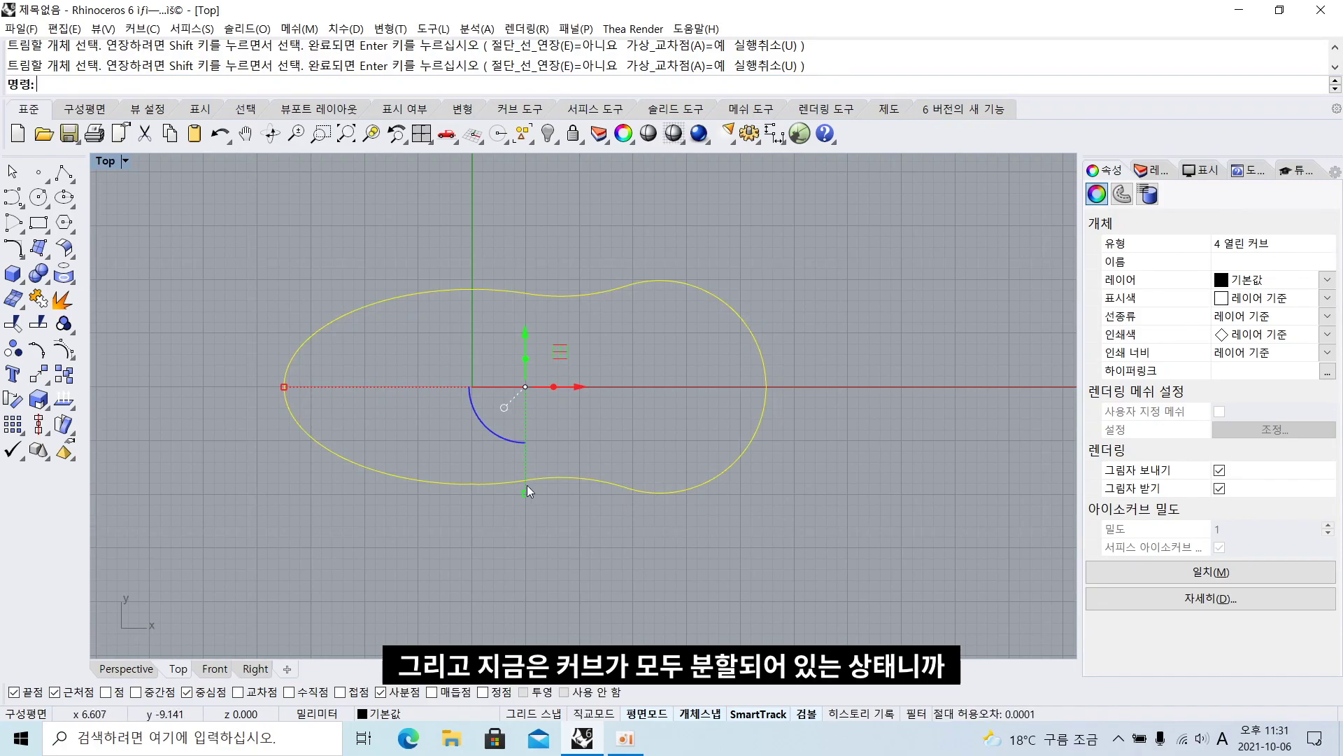
Join the trimmed outline segments into one closed curve and clear the selection
{"action": "type", "text": "J"}
{"action": "key", "text": "space"}
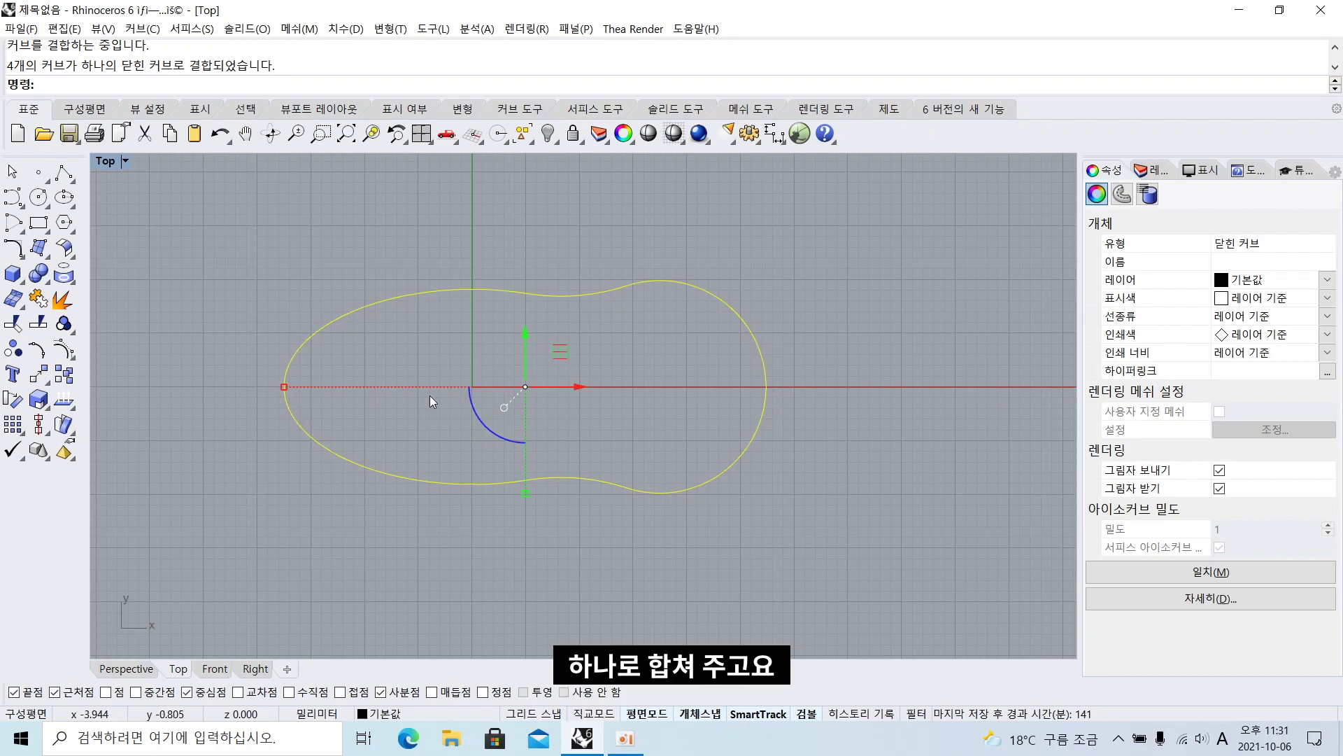
{"action": "left_click", "coordinate": [568, 257]}
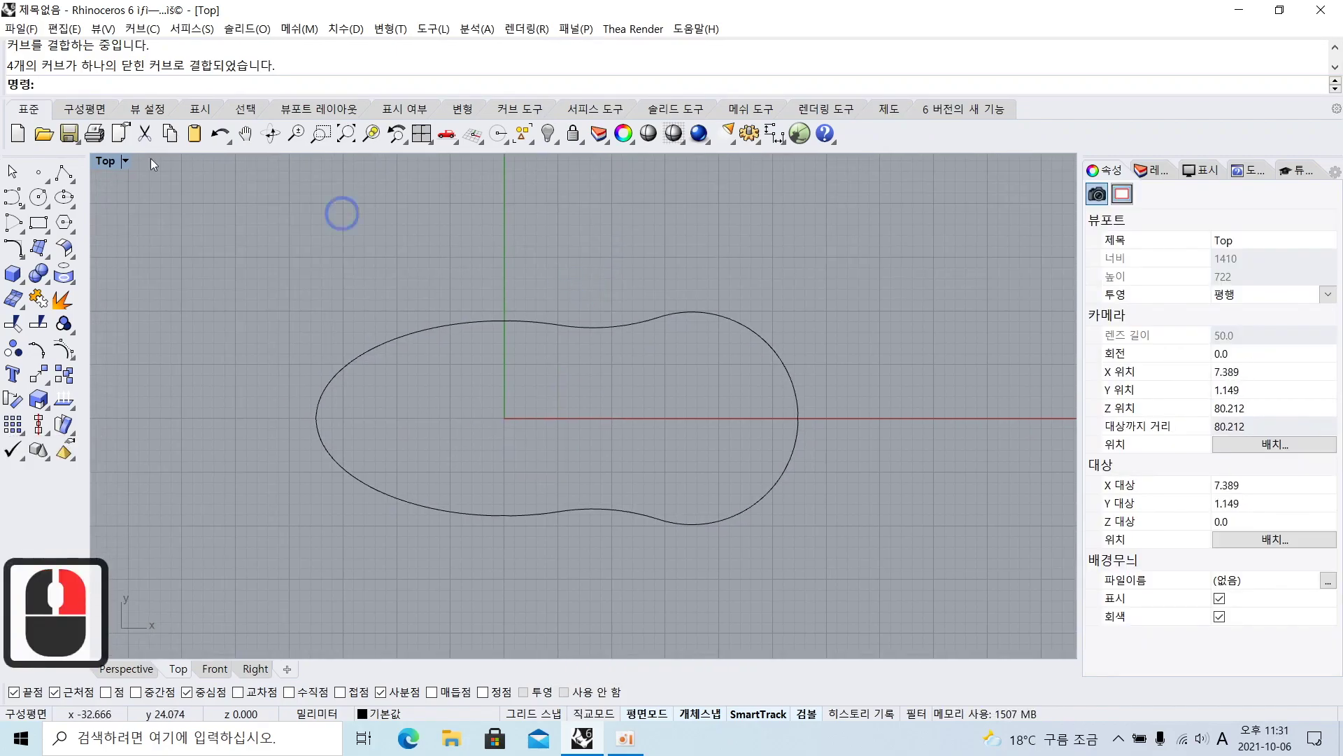
Draw a control point curve in the Front view from the outline's left quadrant, rising about 67 mm and leaning inward to the right
{"action": "double_click", "coordinate": [106, 161]}
{"action": "scroll", "coordinate": [838, 290], "scroll_direction": "down", "scroll_amount": 2}
{"action": "right_click_drag", "start_coordinate": [839, 289], "coordinate": [783, 337], "text": "shift"}
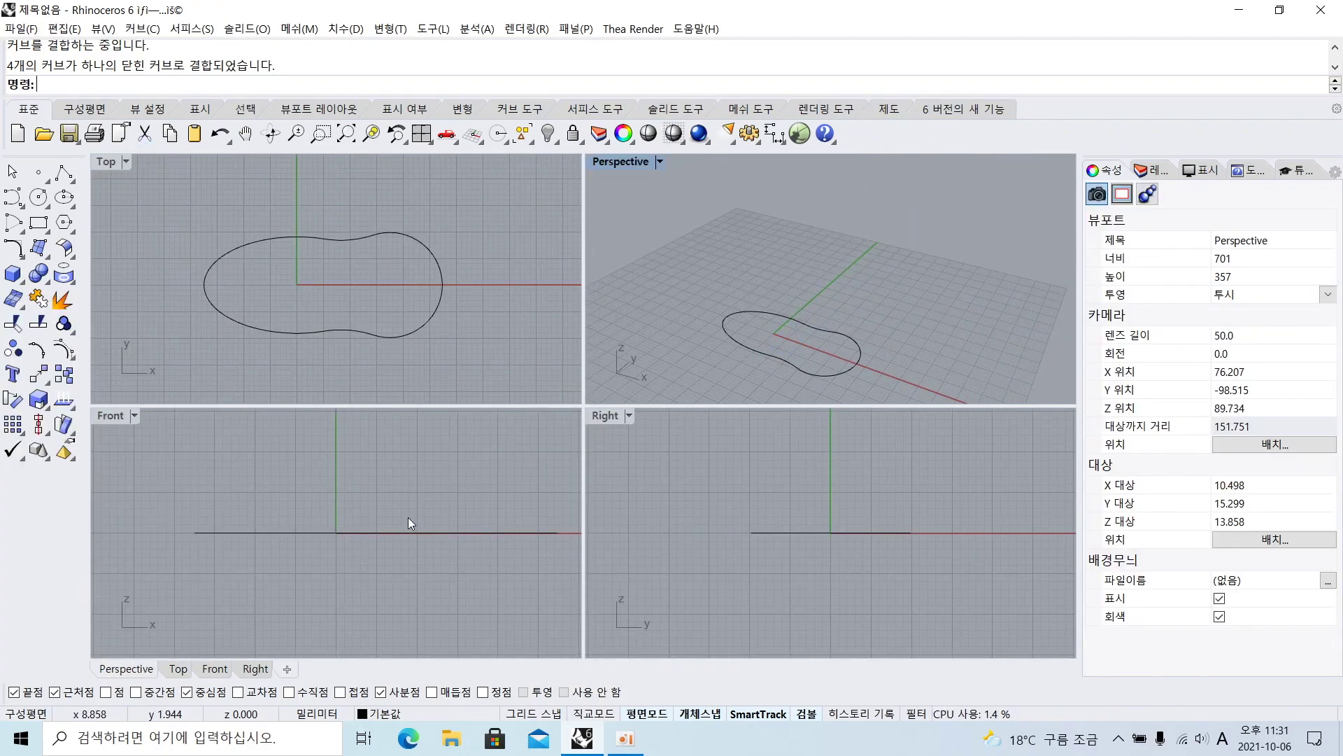
{"action": "scroll", "coordinate": [408, 516], "scroll_direction": "down", "scroll_amount": 4}
{"action": "right_click_drag", "start_coordinate": [415, 493], "coordinate": [370, 529]}
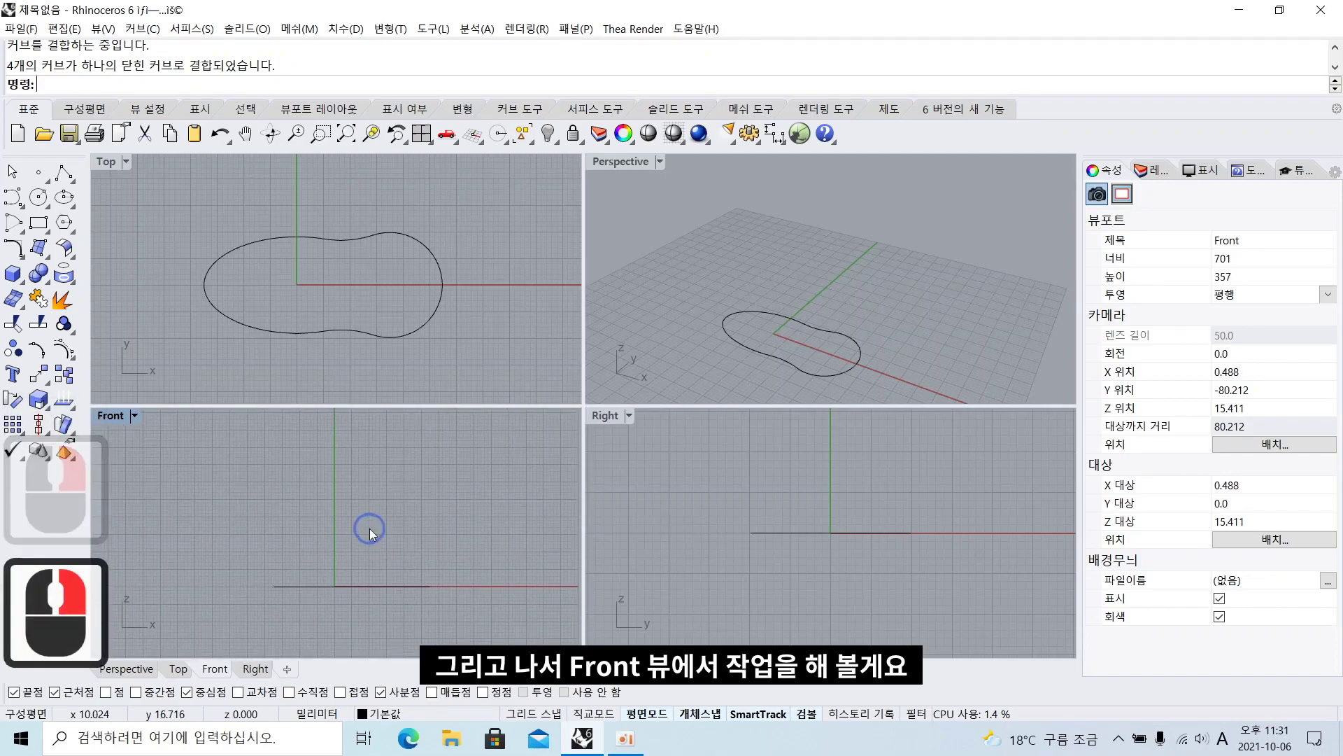
{"action": "left_click", "coordinate": [13, 198]}
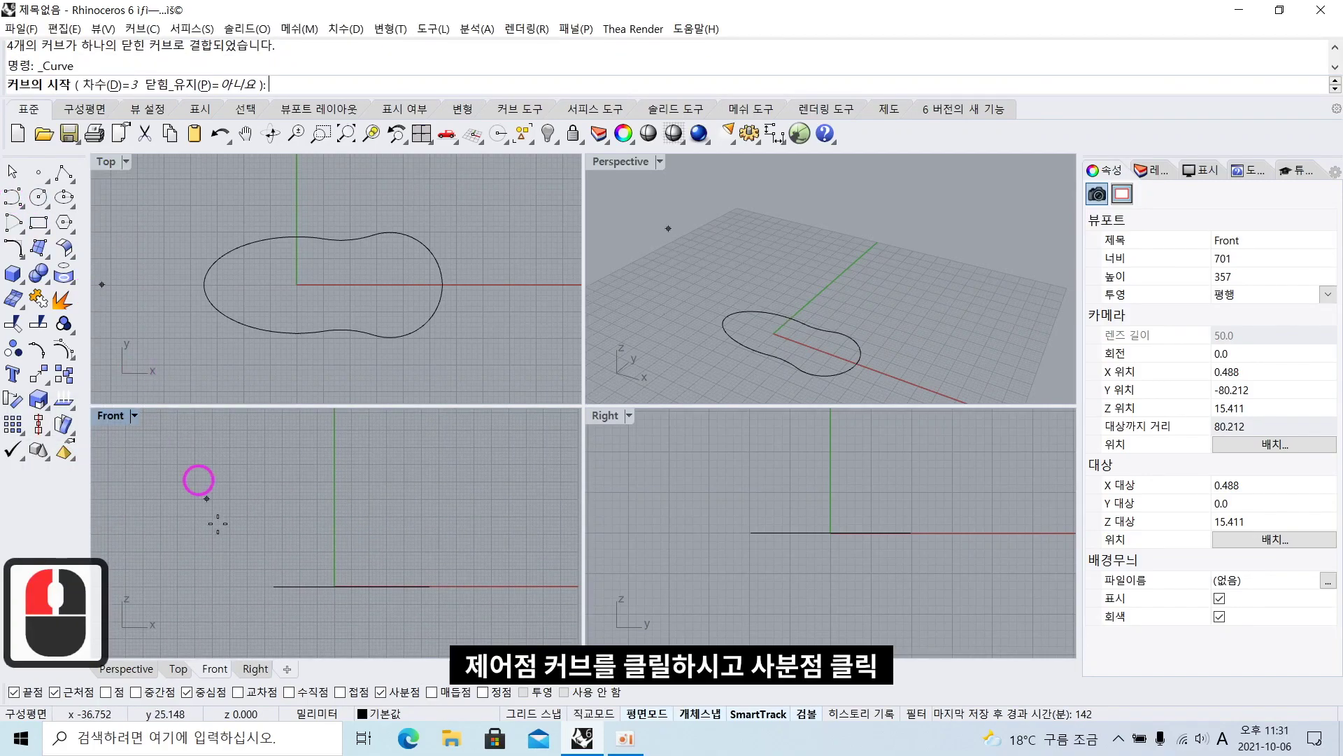
{"action": "left_click", "coordinate": [273, 586]}
{"action": "left_click", "coordinate": [273, 480]}
{"action": "scroll", "coordinate": [293, 448], "scroll_direction": "down", "scroll_amount": 2}
{"action": "right_click_drag", "start_coordinate": [293, 449], "coordinate": [304, 505]}
{"action": "left_click", "coordinate": [328, 439]}
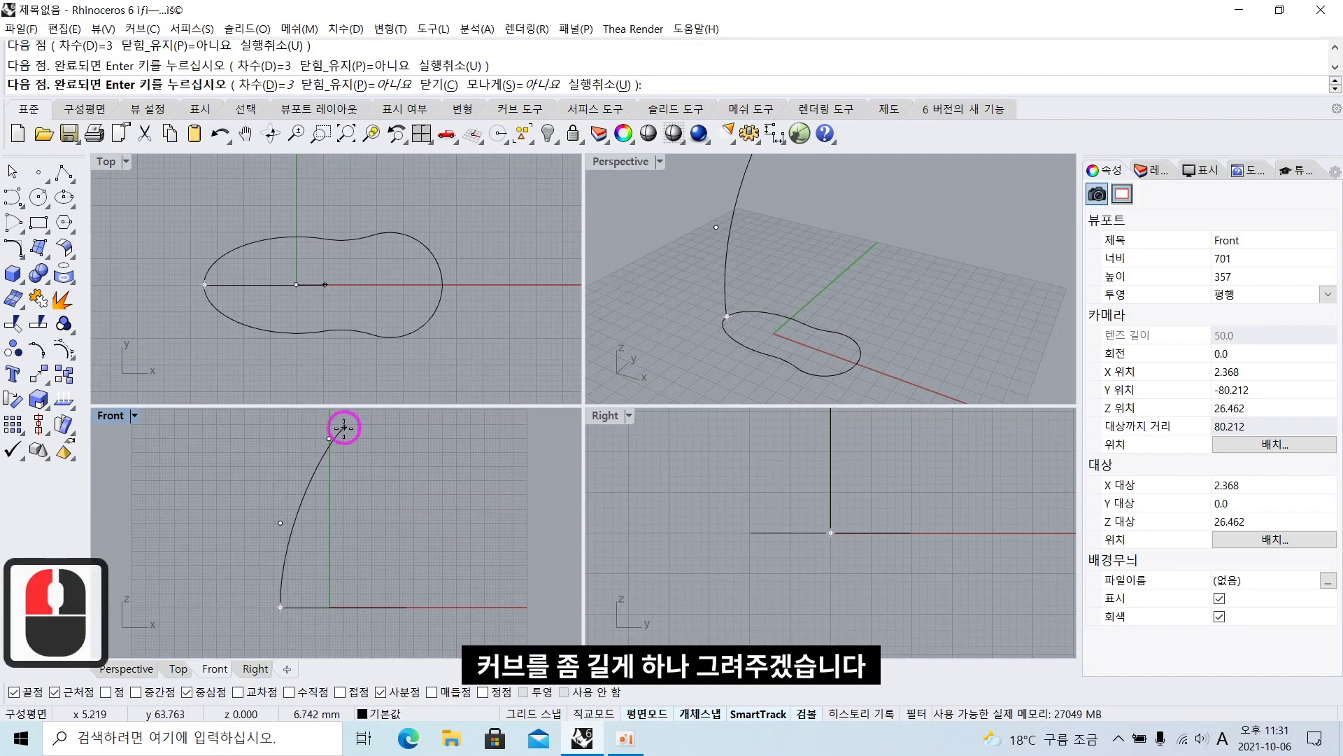
{"action": "right_click_drag", "start_coordinate": [343, 418], "coordinate": [353, 451]}
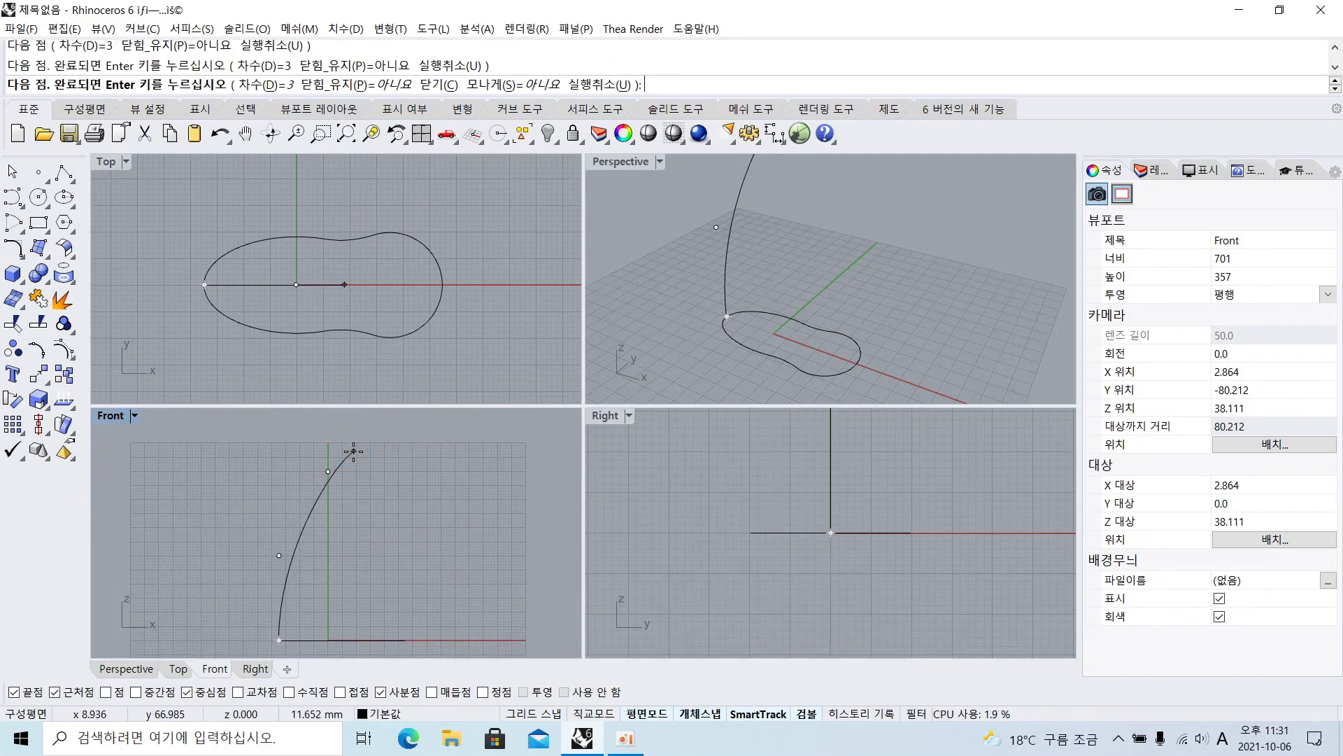
{"action": "left_click", "coordinate": [354, 452]}
{"action": "right_click", "coordinate": [501, 446]}
Draw a second control point curve in the Front view from the outline's right quadrant, rising about 66 mm and leaning slightly inward
{"action": "scroll", "coordinate": [428, 492], "scroll_direction": "down", "scroll_amount": 2}
{"action": "scroll", "coordinate": [706, 343], "scroll_direction": "down", "scroll_amount": 4}
{"action": "right_click_drag", "start_coordinate": [801, 318], "coordinate": [885, 336], "text": "shift"}
{"action": "scroll", "coordinate": [834, 314], "scroll_direction": "up", "scroll_amount": 2}
{"action": "scroll", "coordinate": [896, 347], "scroll_direction": "down", "scroll_amount": 2}
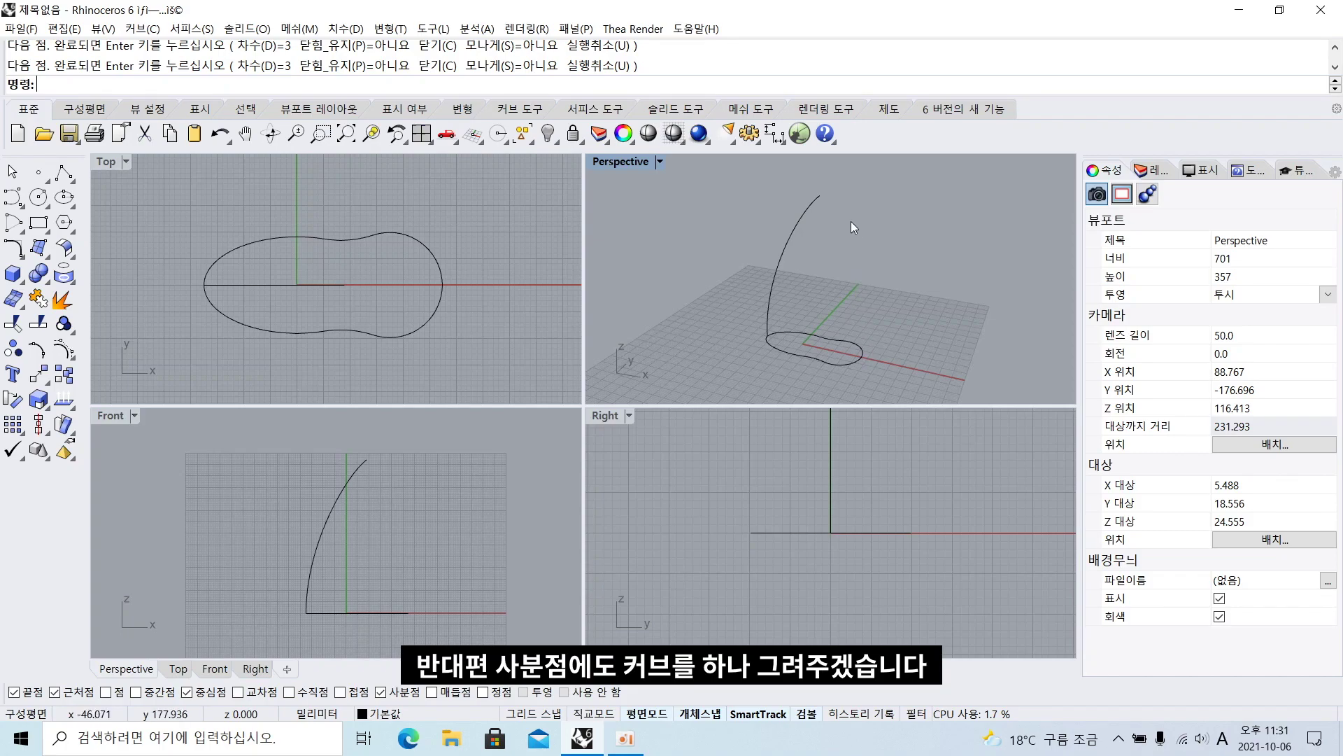
{"action": "right_click", "coordinate": [493, 523]}
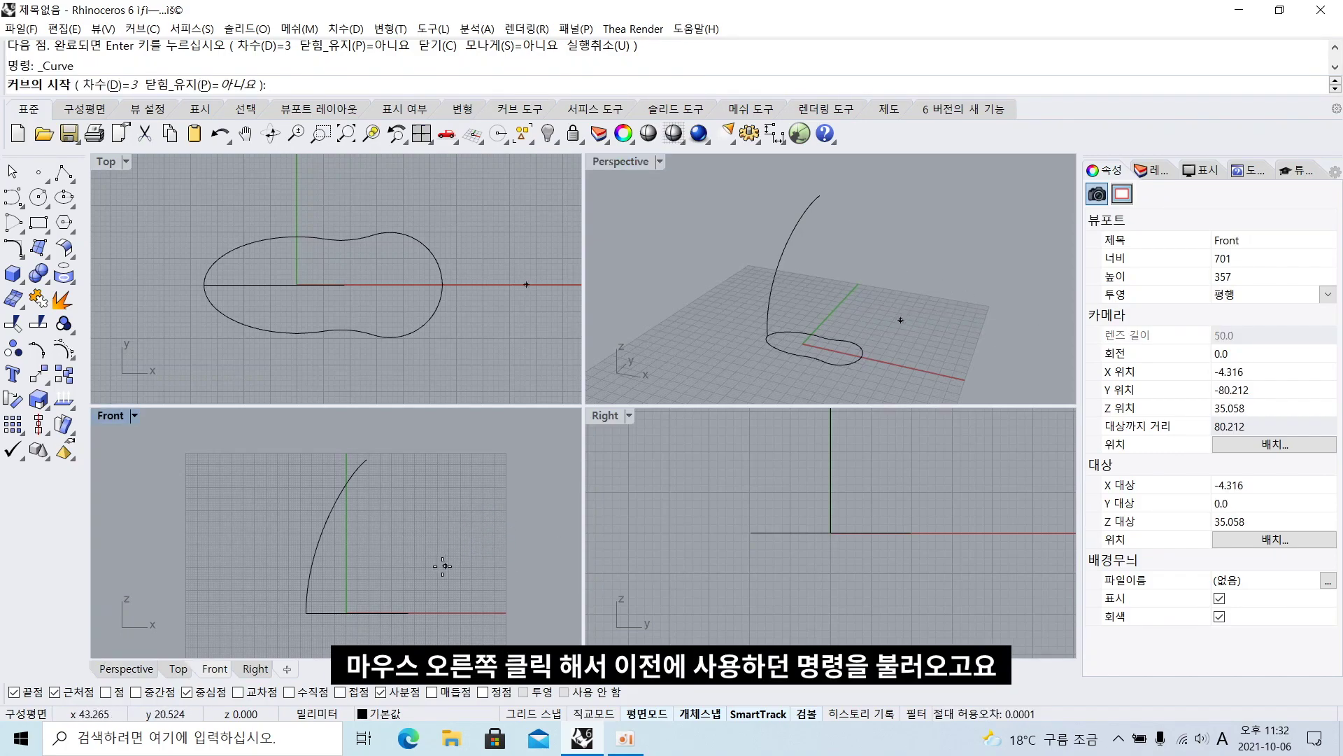
{"action": "left_click", "coordinate": [409, 613]}
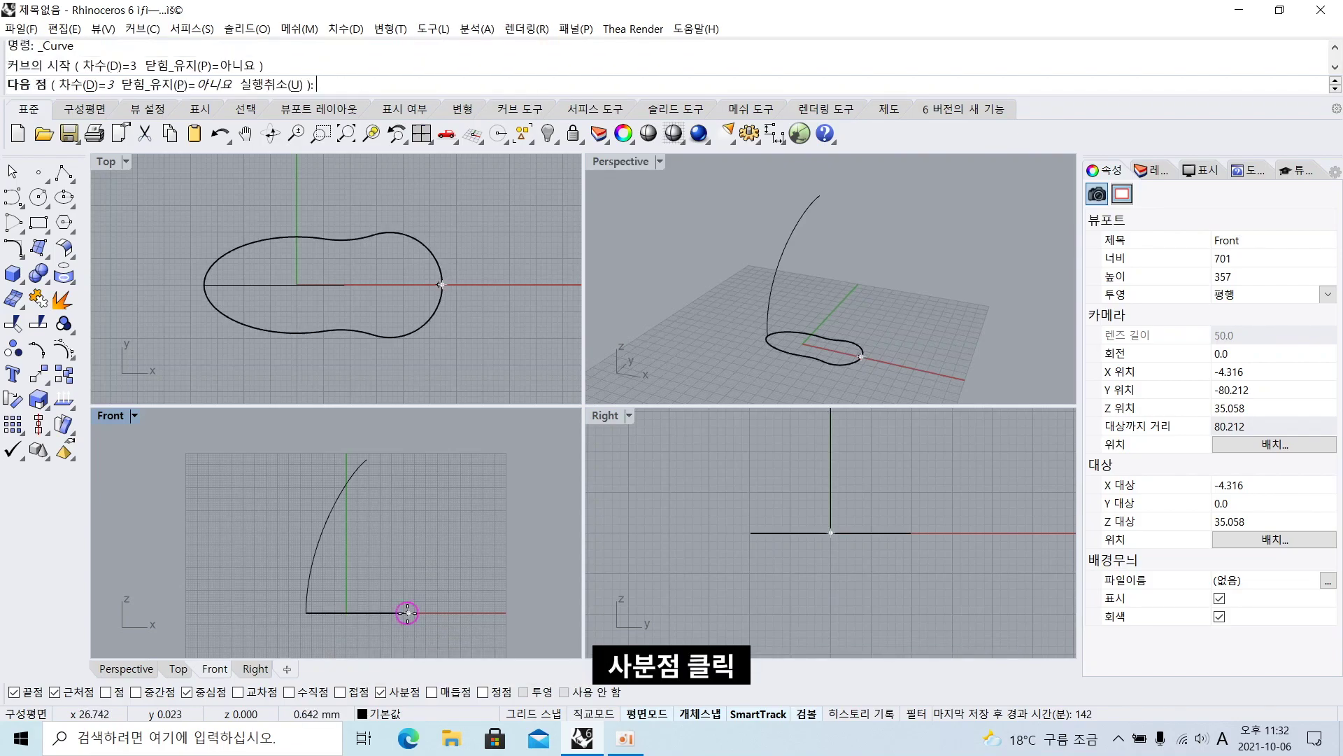
{"action": "left_click", "coordinate": [413, 545]}
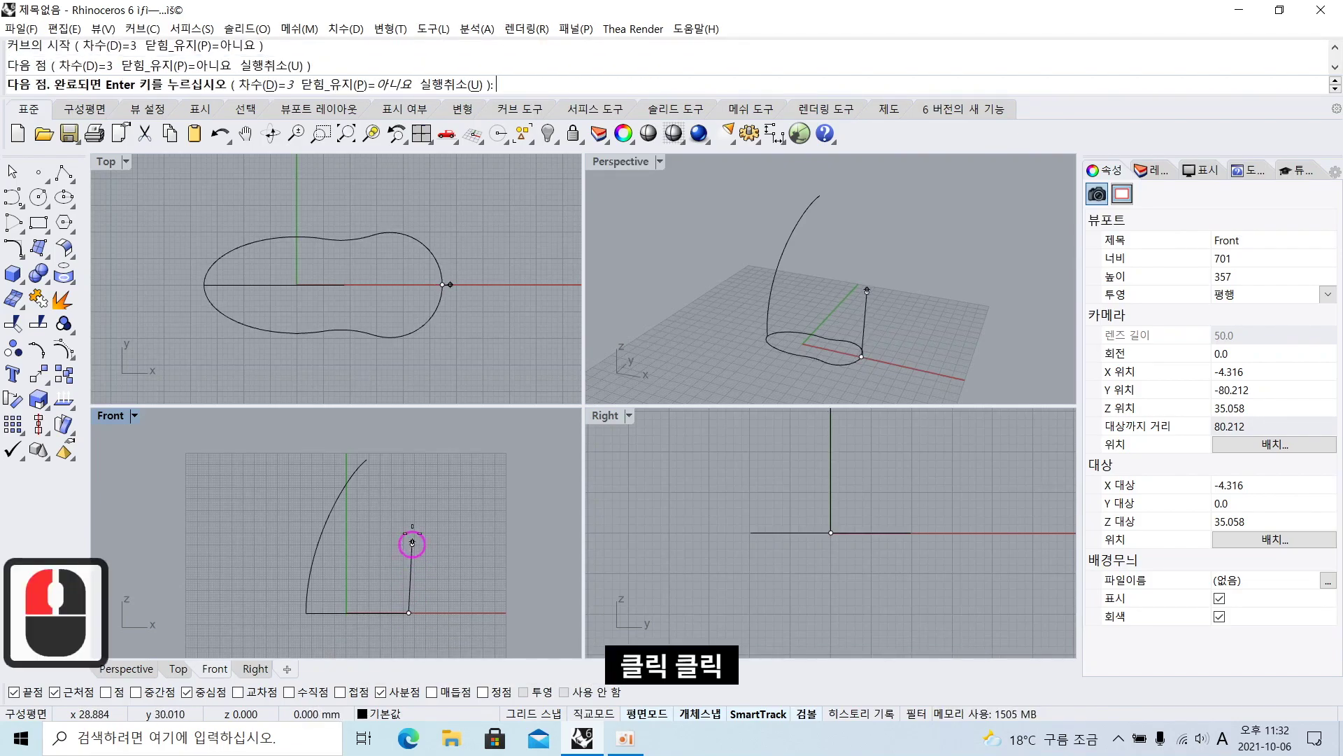
{"action": "left_click", "coordinate": [395, 461]}
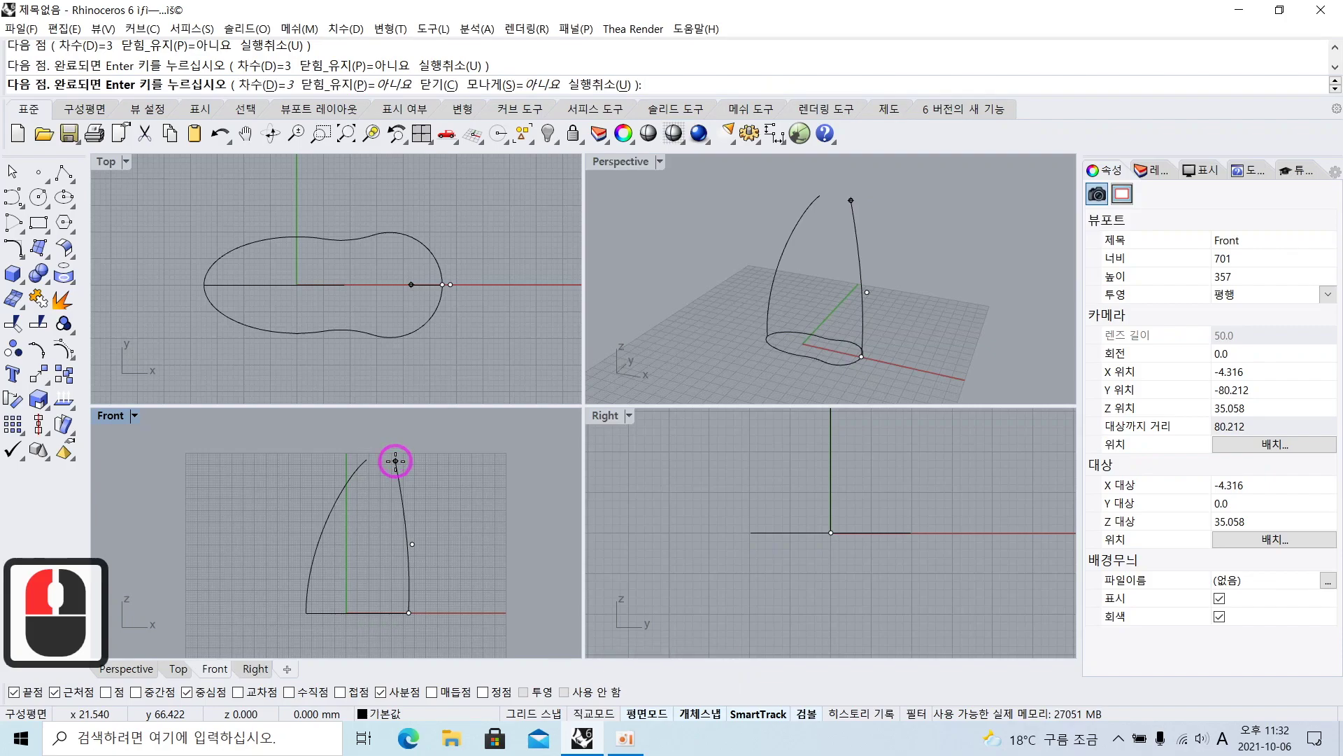
{"action": "right_click", "coordinate": [417, 464]}
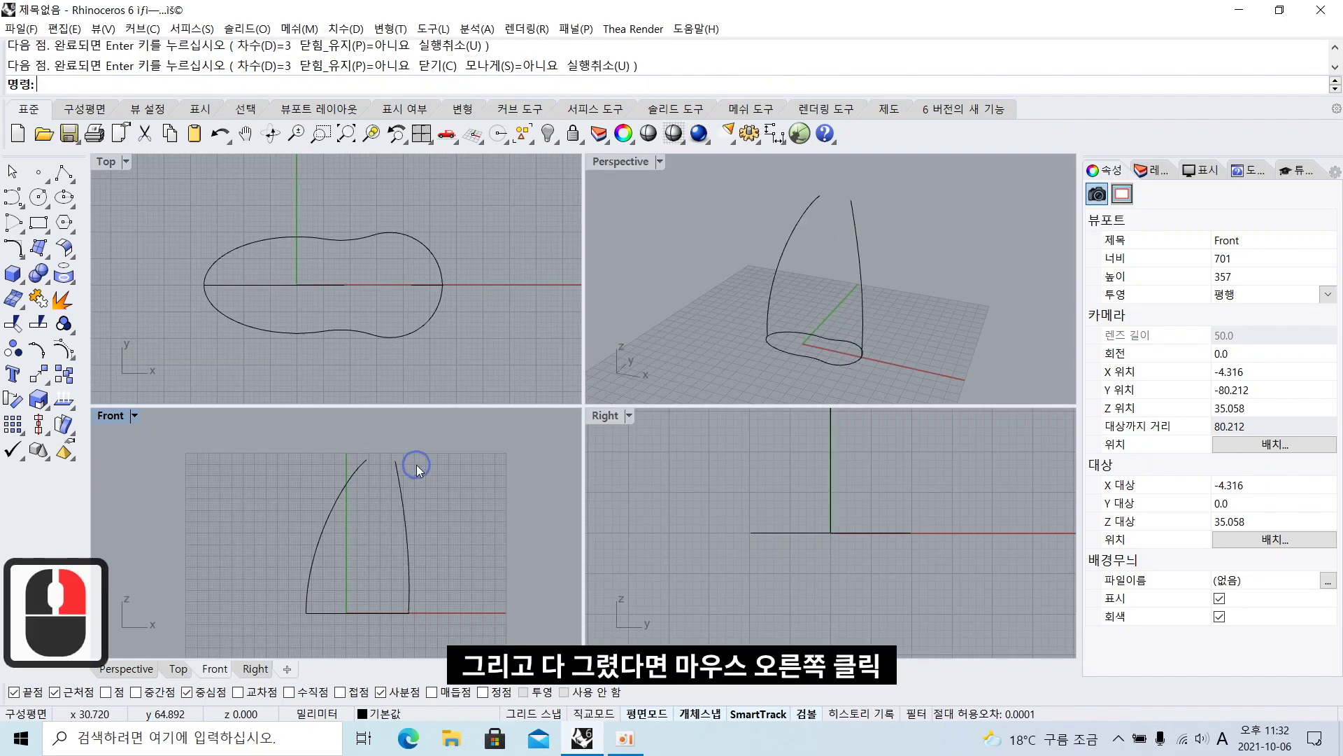
Examine the base outline and the two side curves in the maximized Perspective view, selecting each curve in turn
{"action": "double_click", "coordinate": [624, 163]}
{"action": "right_click_drag", "start_coordinate": [629, 388], "coordinate": [609, 531], "text": "shift"}
{"action": "left_click", "coordinate": [608, 531]}
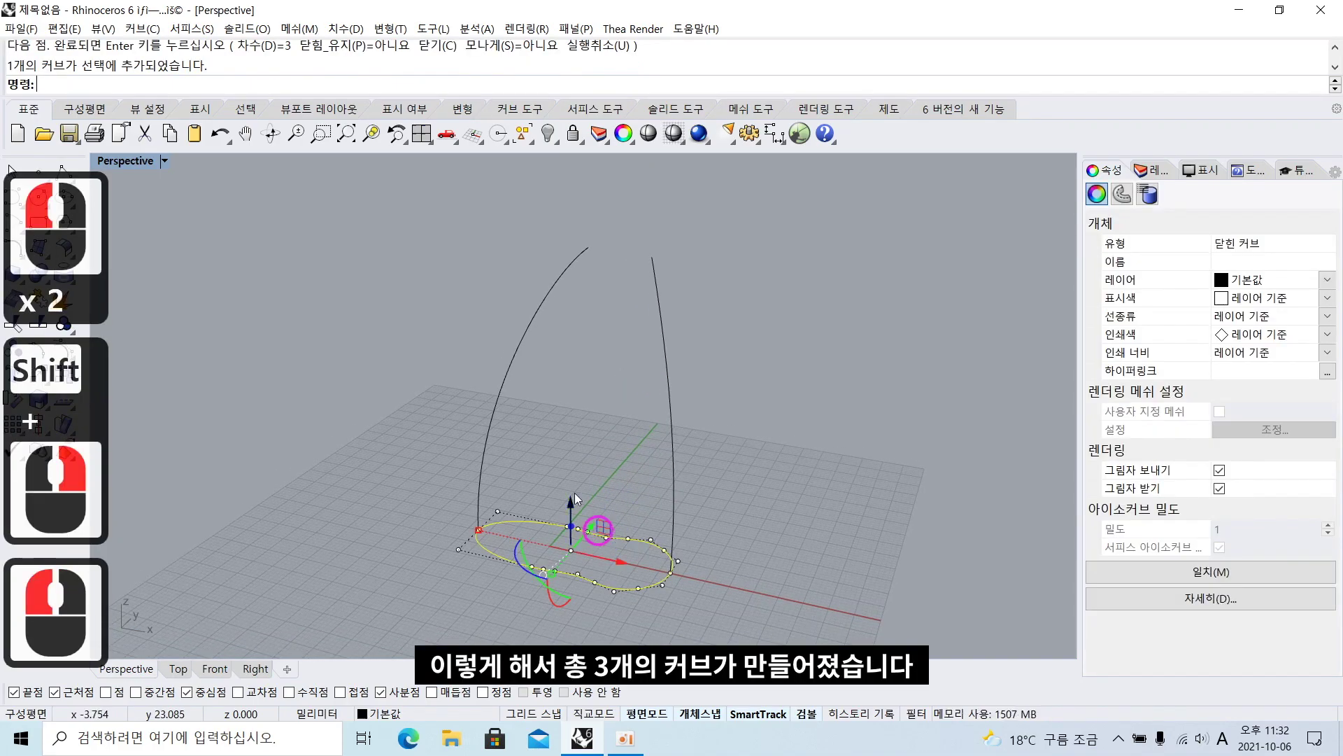
{"action": "left_click", "coordinate": [500, 400]}
{"action": "left_click", "coordinate": [665, 406]}
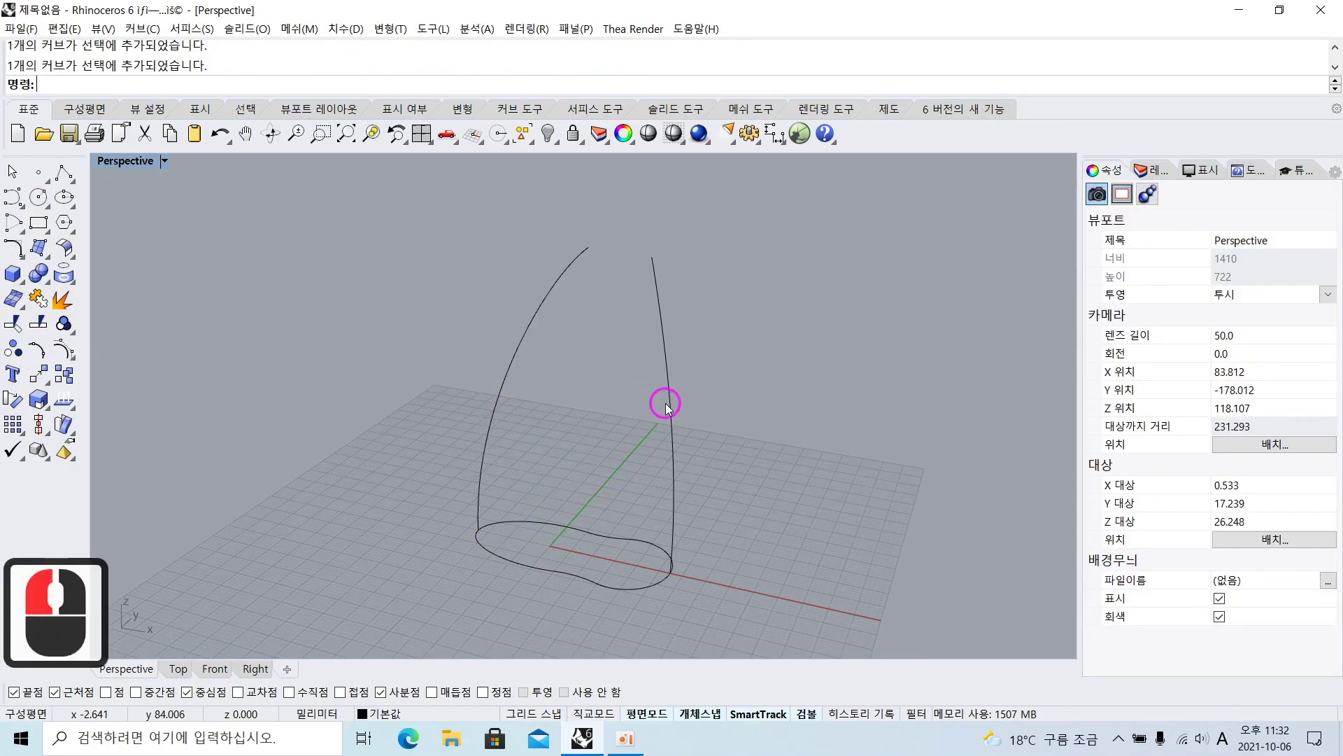
{"action": "left_click", "coordinate": [682, 395]}
{"action": "left_click", "coordinate": [730, 377]}
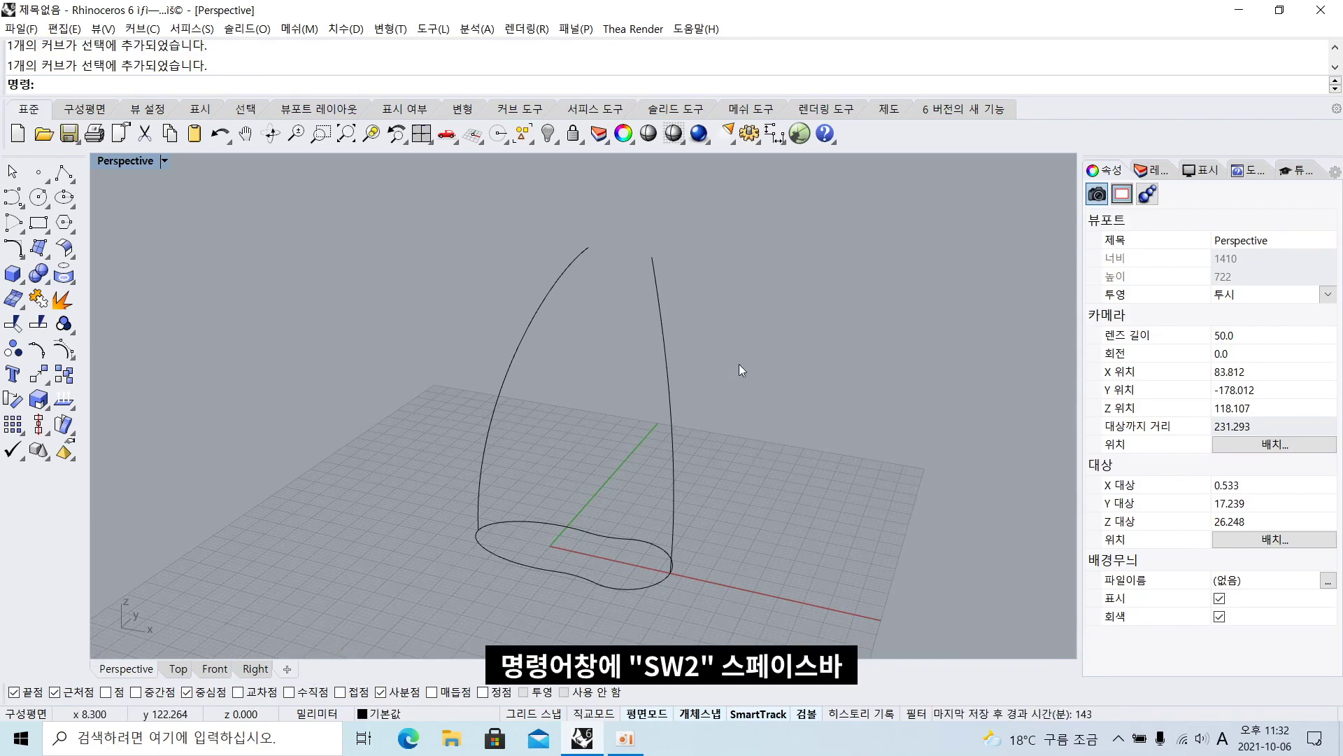
Start a two-rail sweep (Sweep2) with the two side curves as rails and the closed base outline as the cross section
{"action": "type", "text": "sw2"}
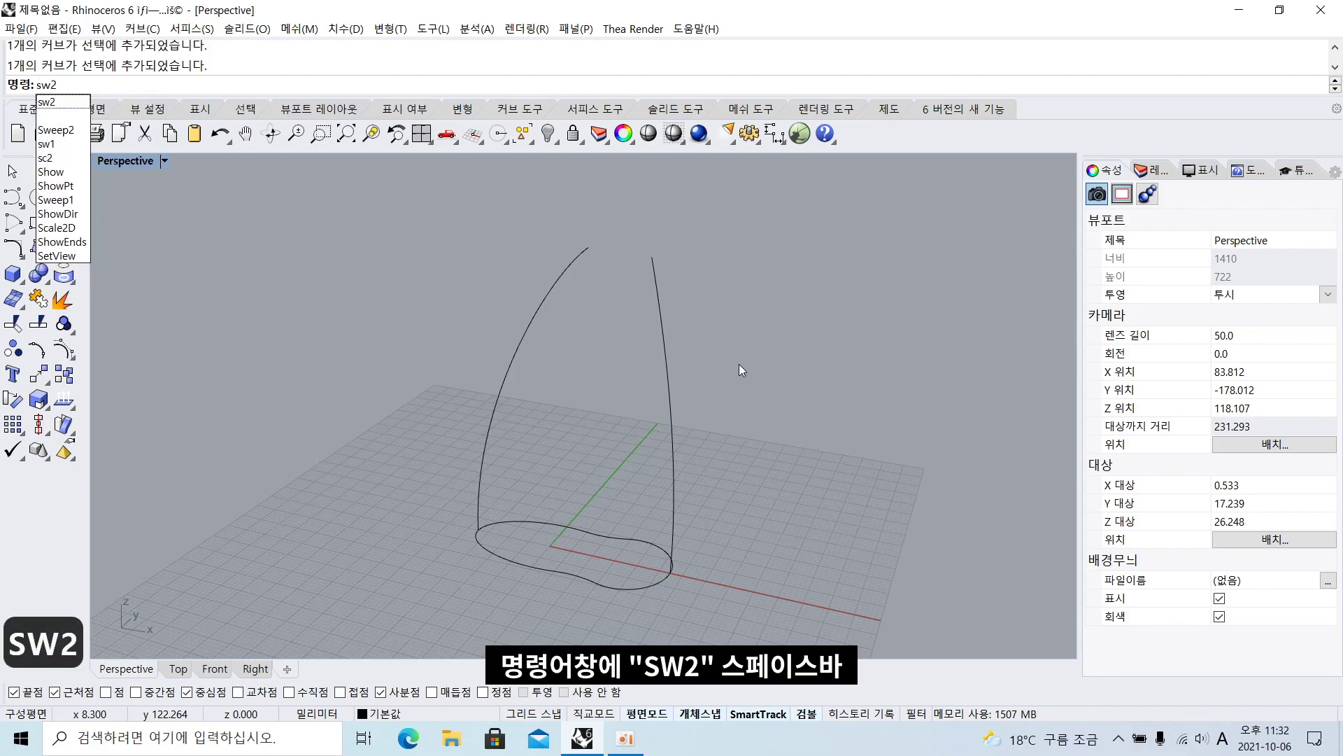
{"action": "key", "text": "space"}
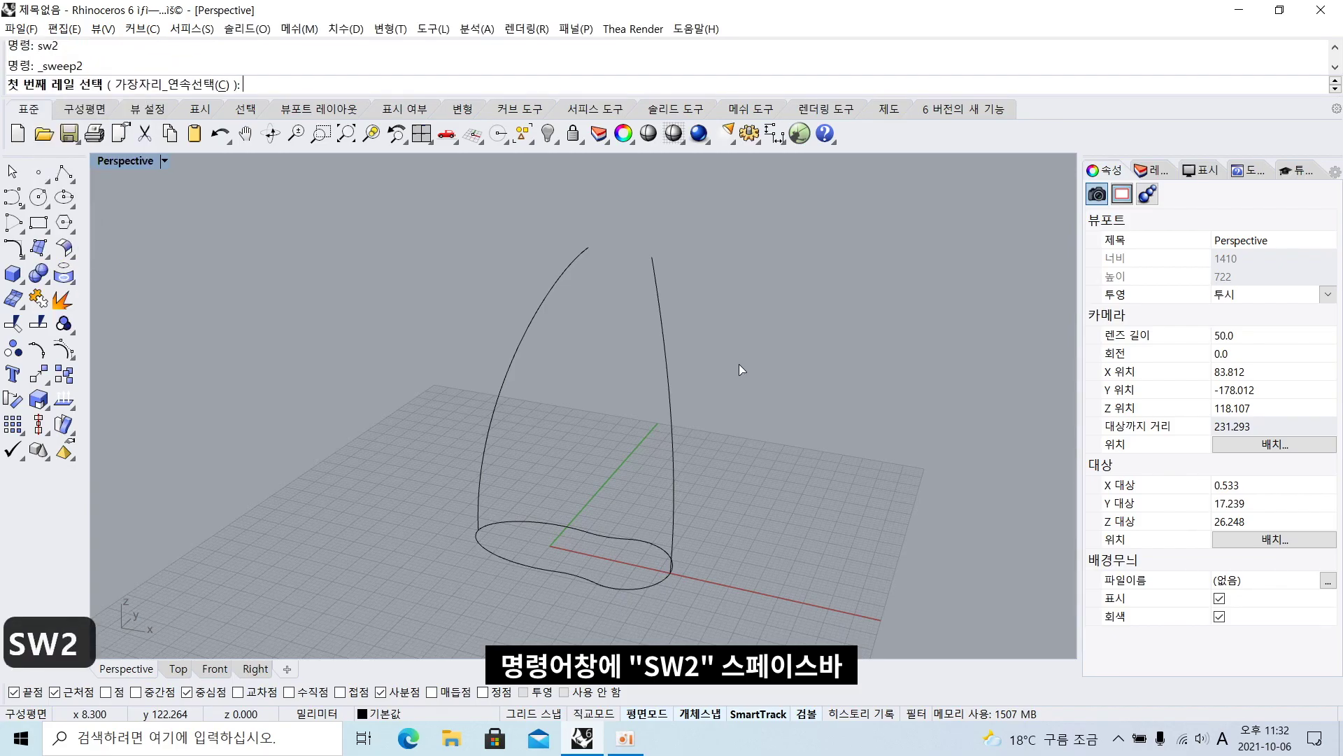
{"action": "left_click", "coordinate": [507, 373]}
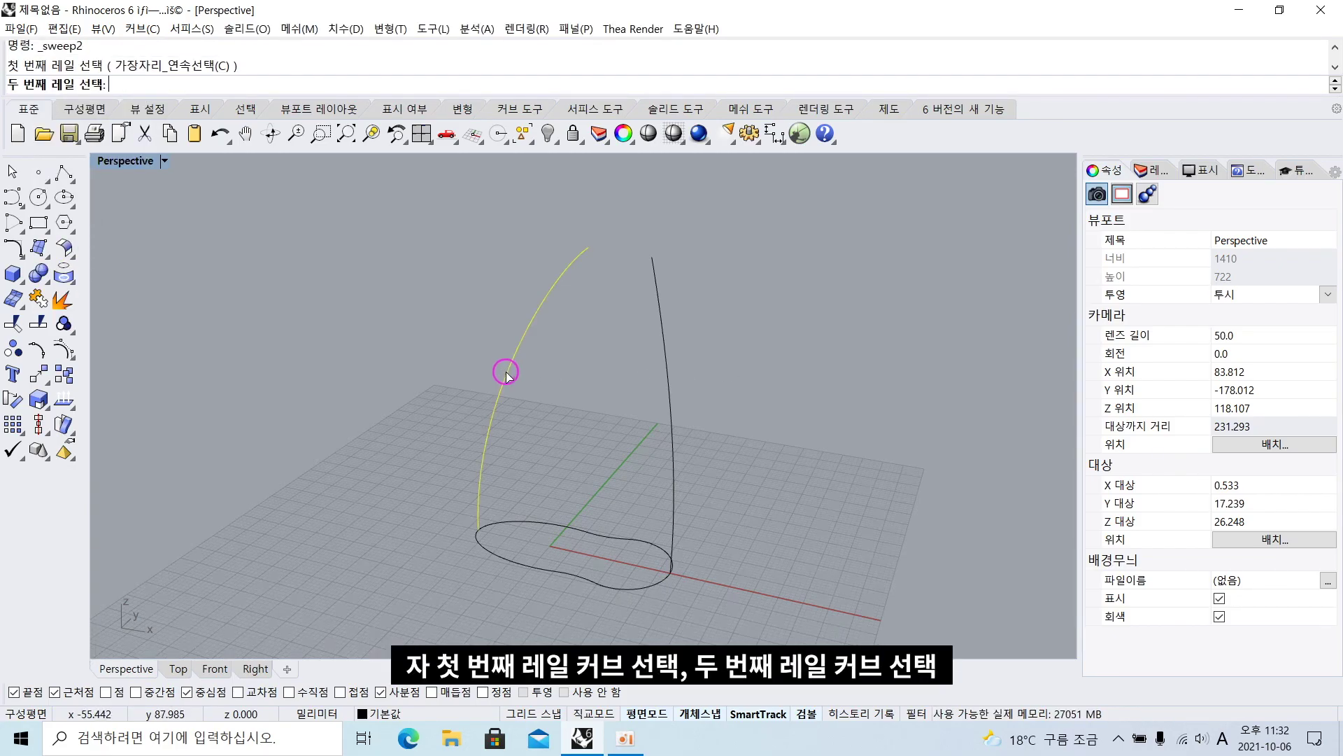
{"action": "left_click", "coordinate": [666, 387]}
{"action": "left_click", "coordinate": [573, 577]}
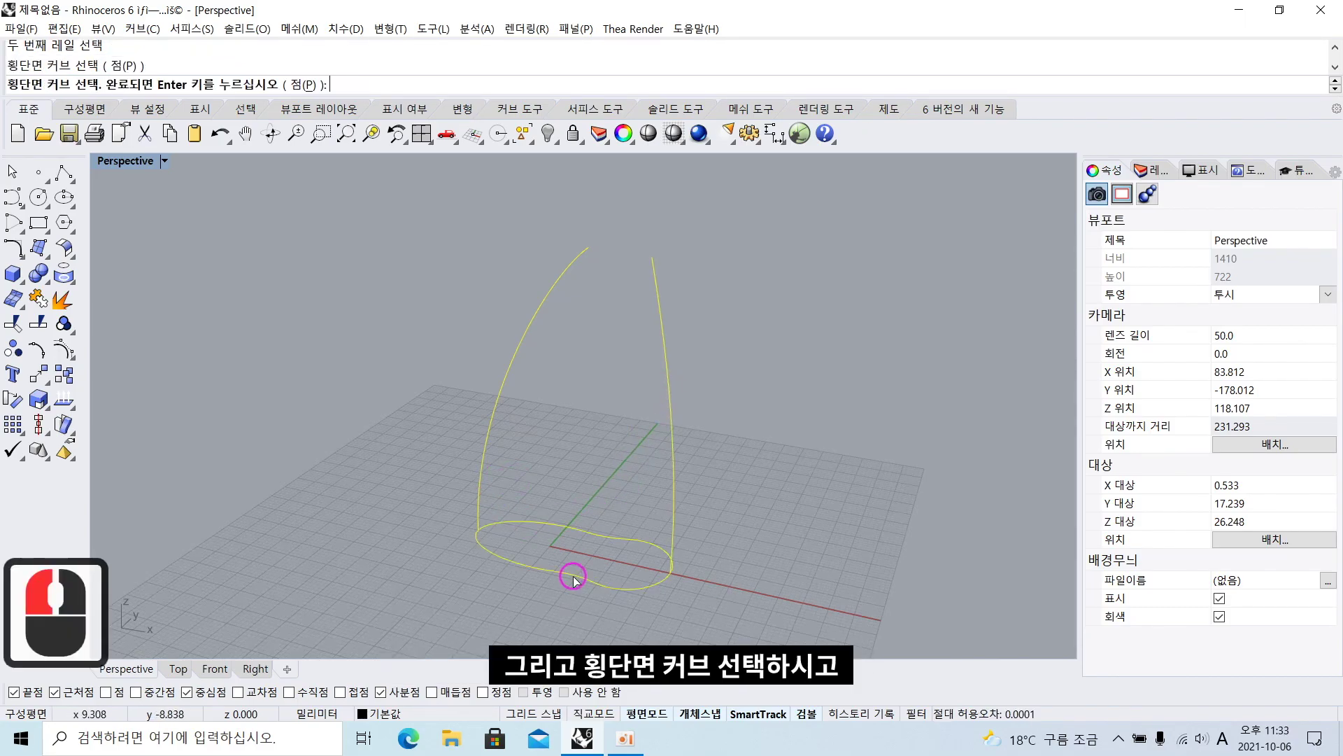
{"action": "key", "text": "space"}
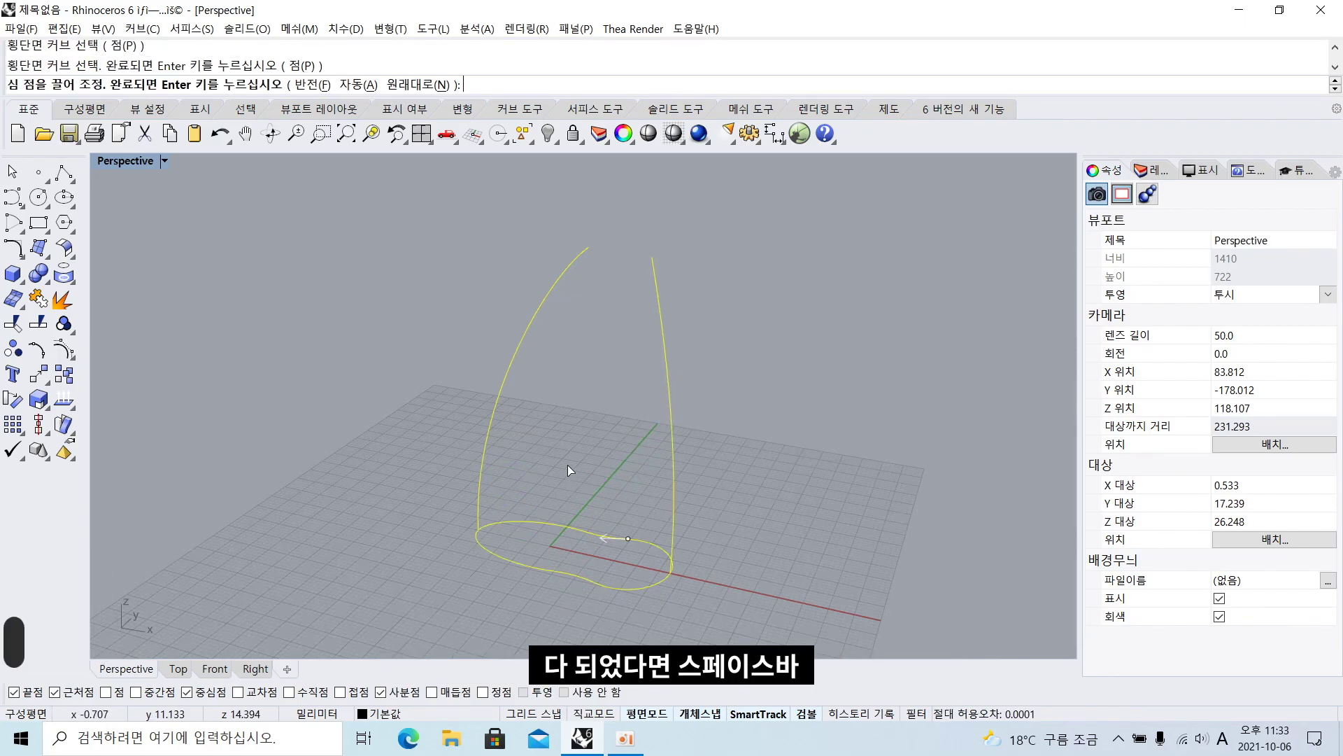
Move the sweep's seam point along the base outline to the endpoint where the right side curve meets it
{"action": "right_click_drag", "start_coordinate": [568, 464], "coordinate": [573, 496]}
{"action": "scroll", "coordinate": [609, 536], "scroll_direction": "up", "scroll_amount": 4}
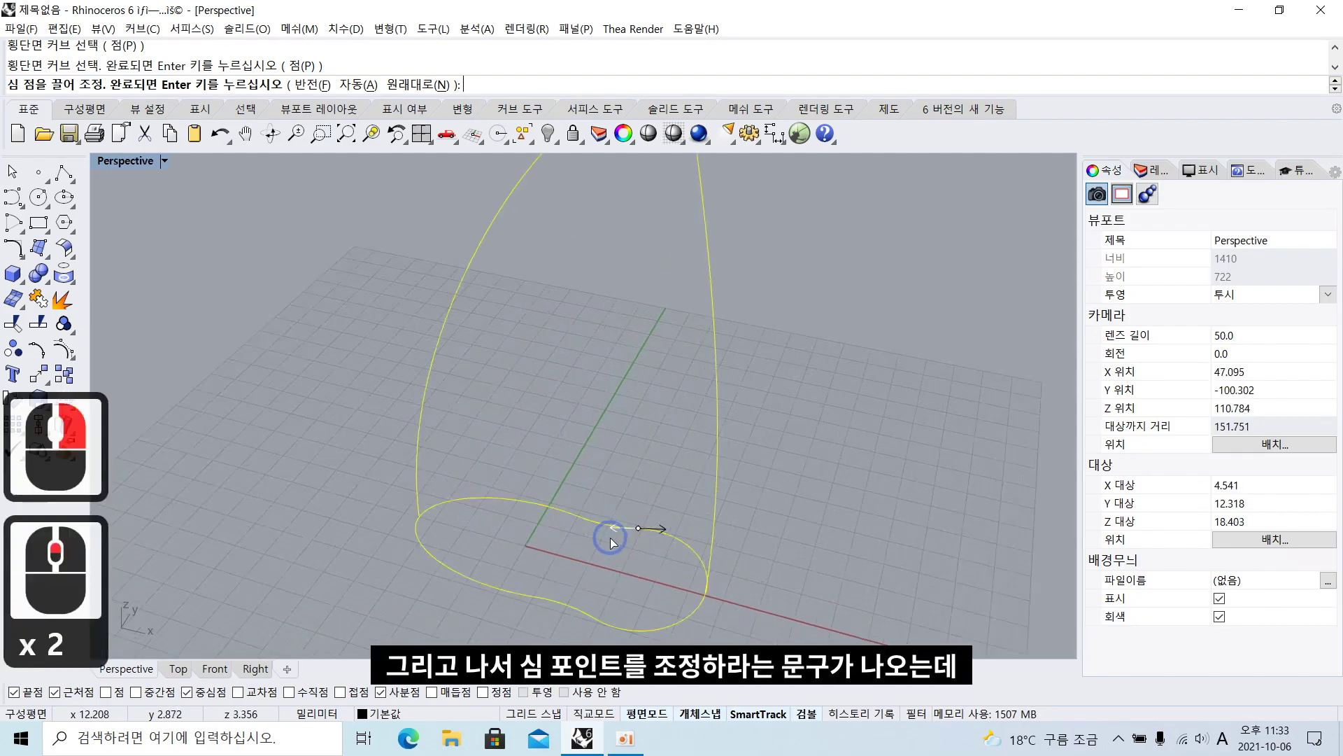
{"action": "right_click_drag", "start_coordinate": [222, 236], "coordinate": [221, 237], "text": "shift"}
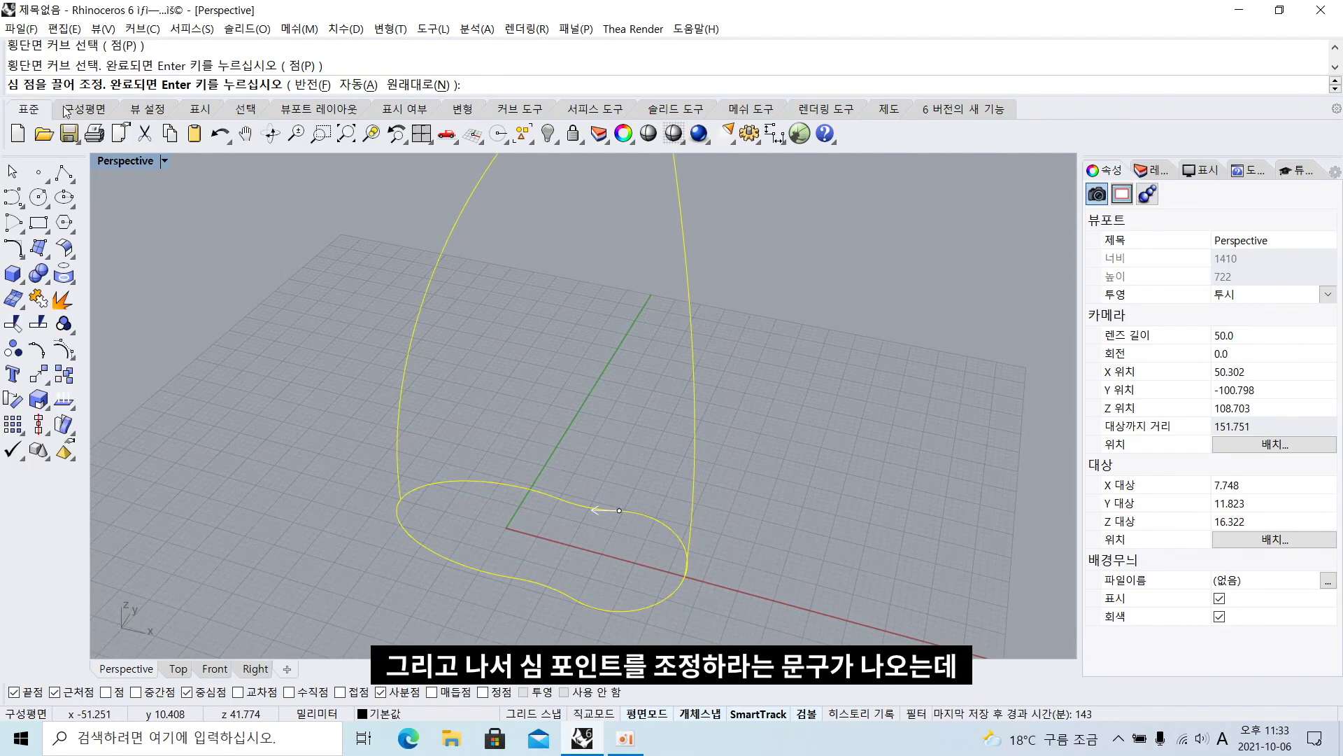
{"action": "right_click_drag", "start_coordinate": [544, 466], "coordinate": [653, 513]}
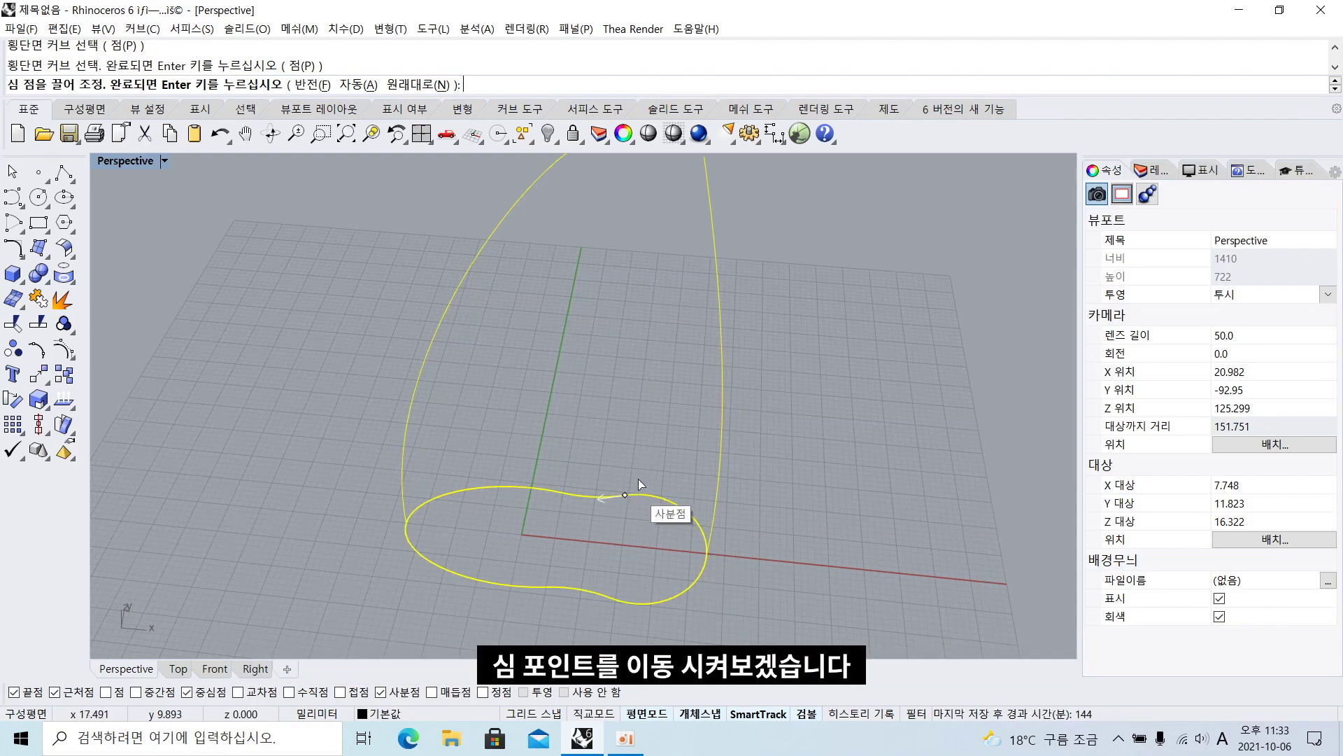
{"action": "scroll", "coordinate": [628, 513], "scroll_direction": "up", "scroll_amount": 2}
{"action": "right_click_drag", "start_coordinate": [628, 514], "coordinate": [651, 482], "text": "shift"}
{"action": "scroll", "coordinate": [627, 486], "scroll_direction": "up", "scroll_amount": 2}
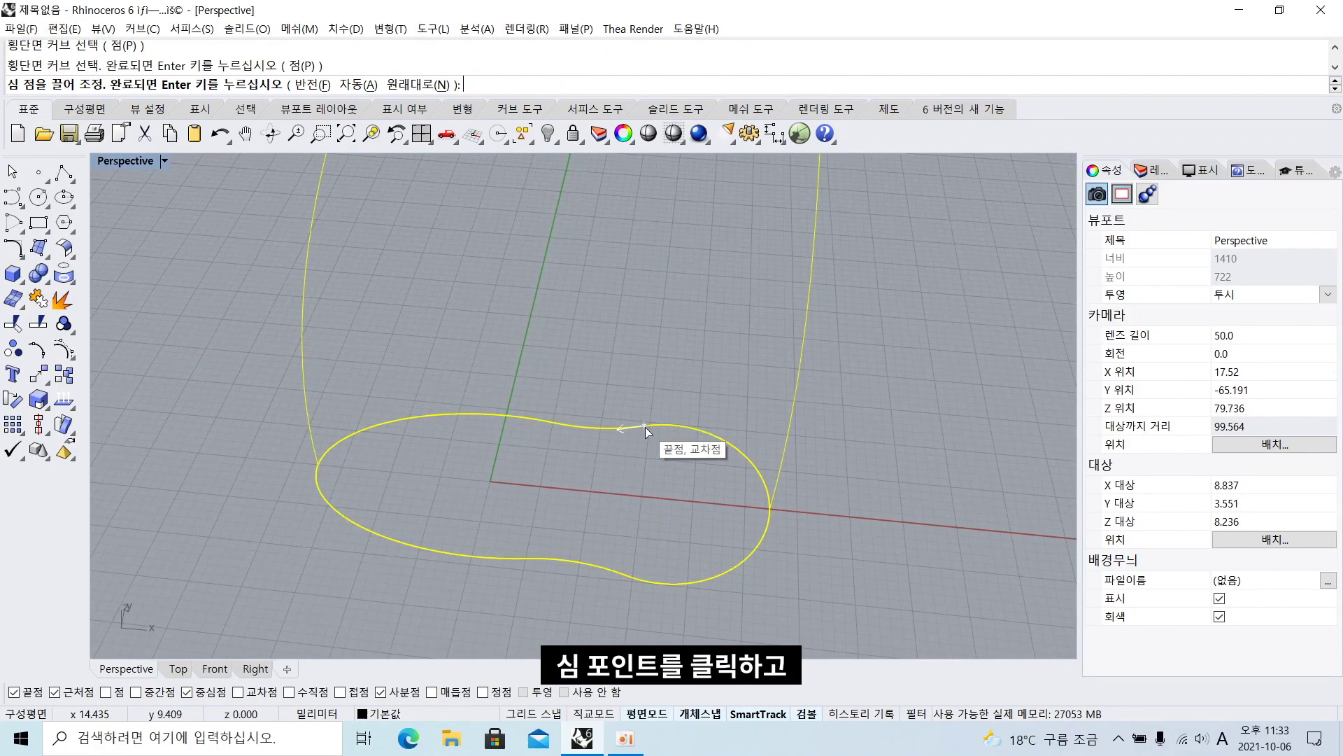
{"action": "left_click", "coordinate": [645, 427]}
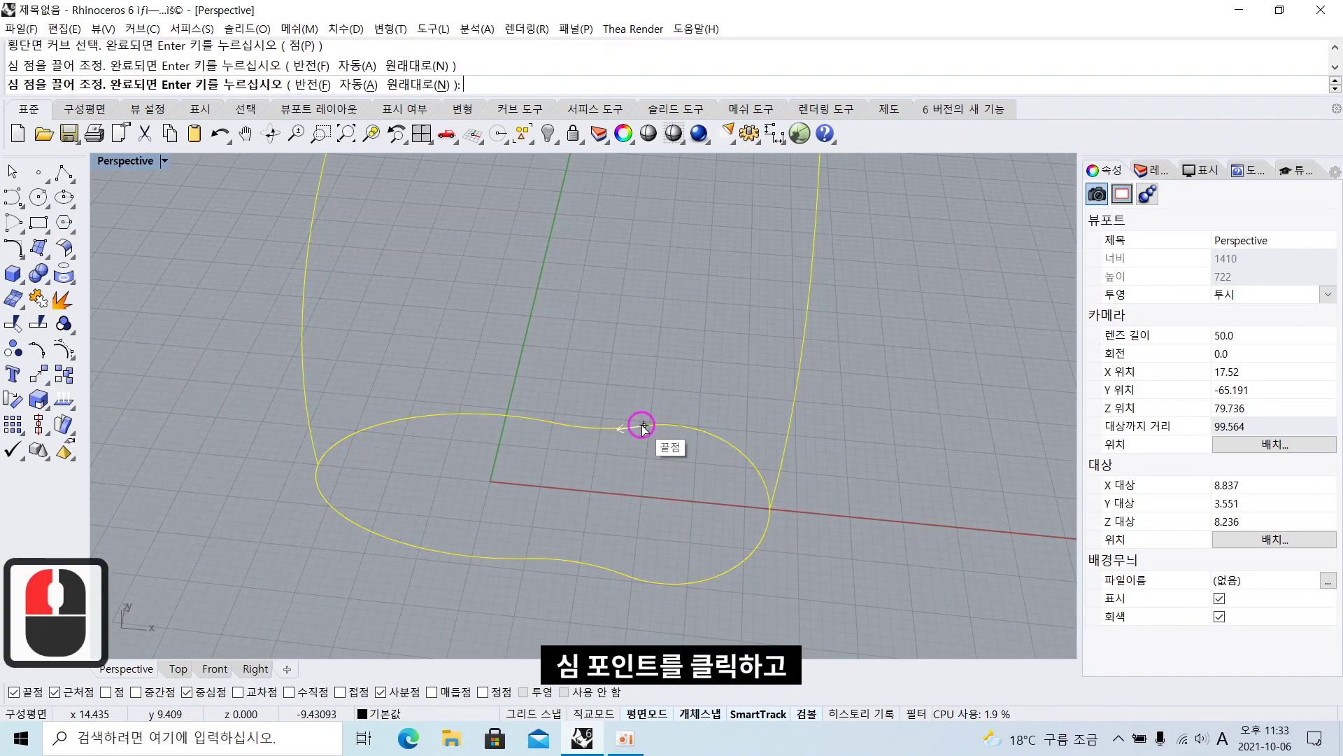
{"action": "left_click", "coordinate": [770, 509]}
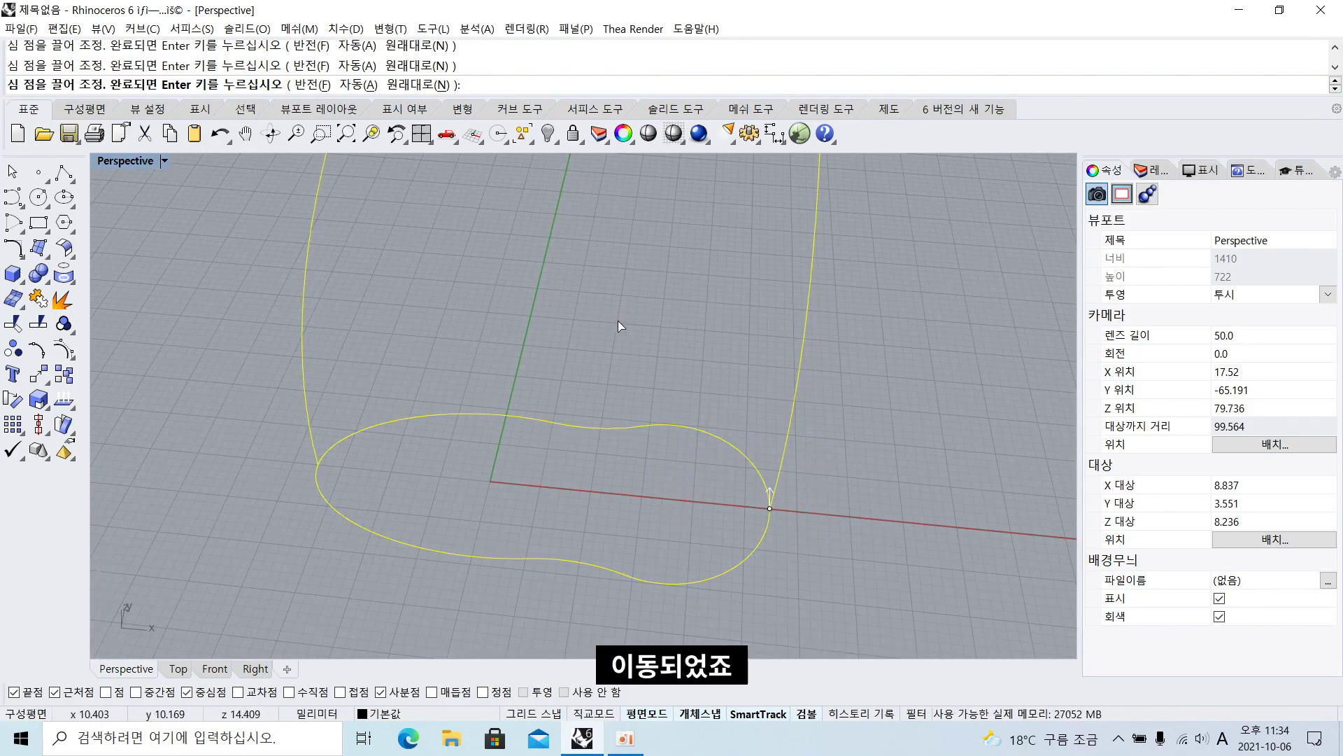
Accept the seam and create the two-rail sweep surface with the cross sections set to stay unchanged
{"action": "key", "text": "space"}
{"action": "scroll", "coordinate": [627, 349], "scroll_direction": "down", "scroll_amount": 3}
{"action": "right_click_drag", "start_coordinate": [627, 349], "coordinate": [577, 431]}
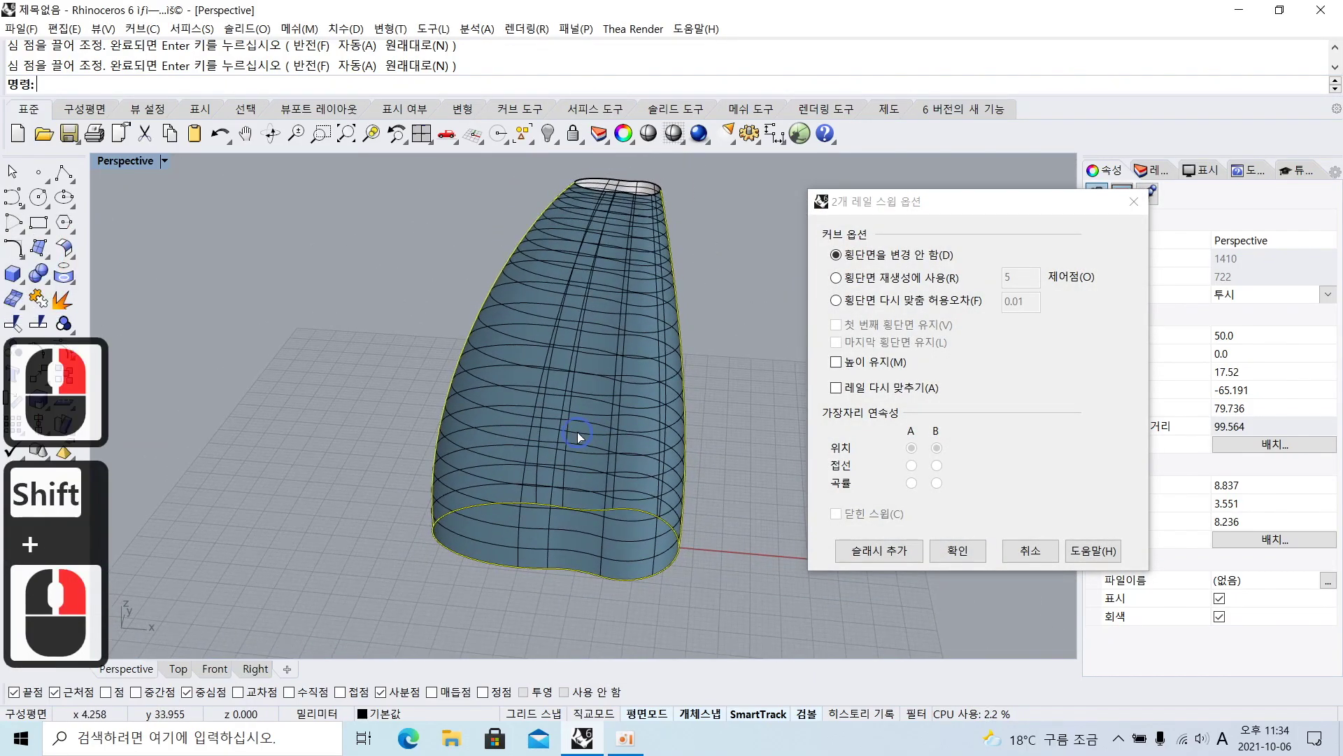
{"action": "left_click", "coordinate": [968, 553]}
{"action": "right_click_drag", "start_coordinate": [832, 483], "coordinate": [762, 439]}
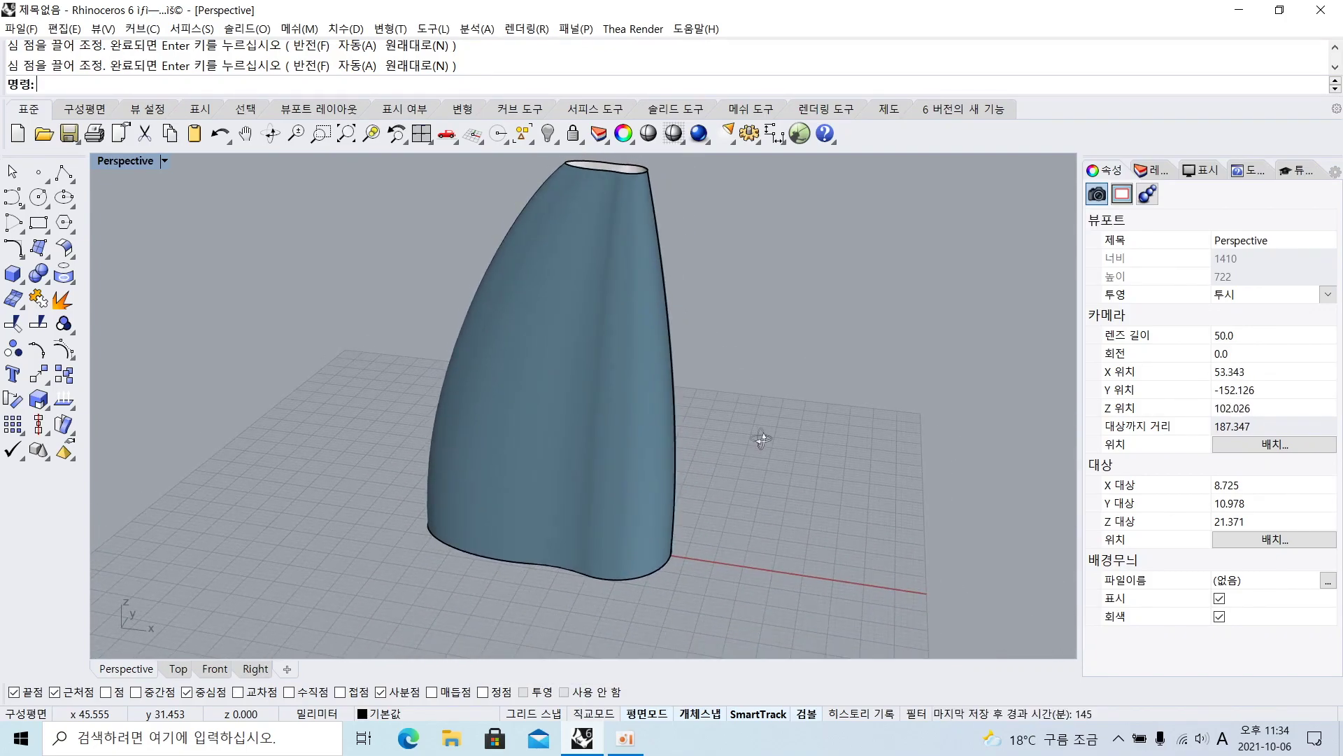
Flip the normal direction of the swept surface and clear the selection
{"action": "left_click", "coordinate": [627, 393]}
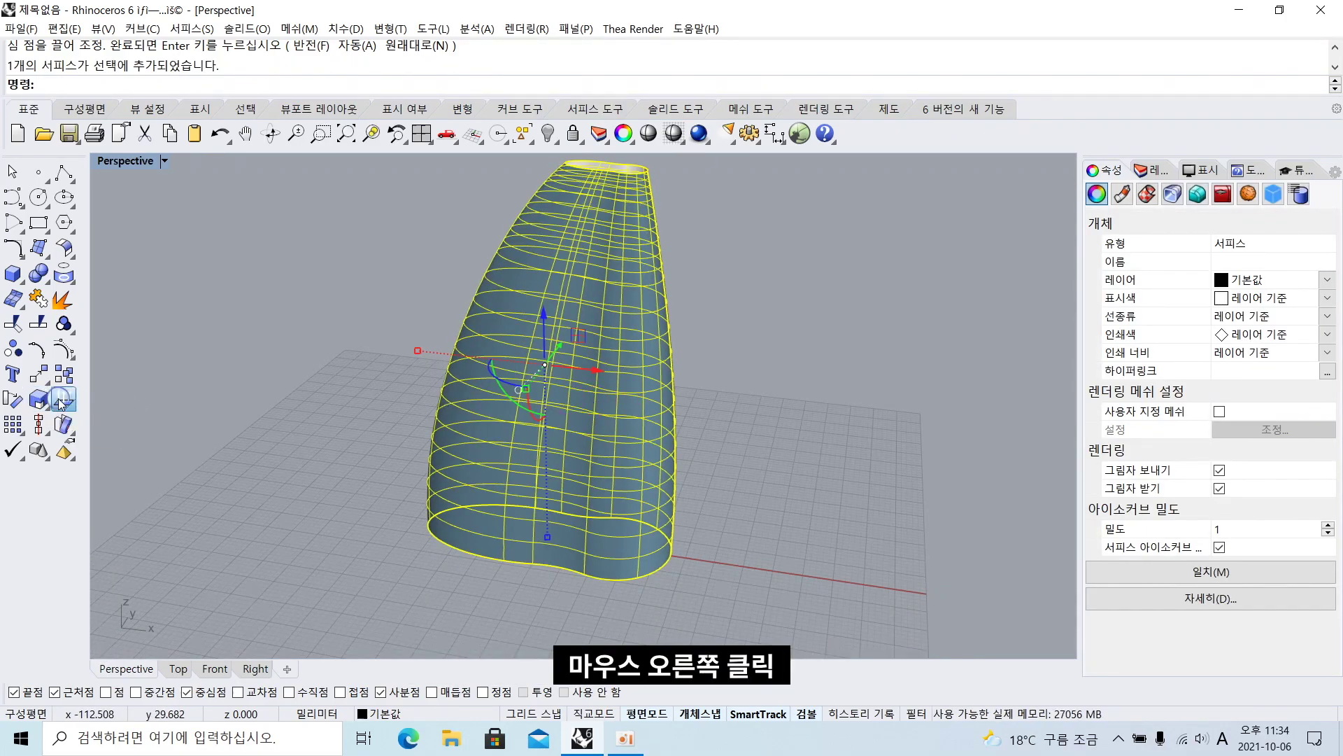
{"action": "right_click", "coordinate": [61, 403]}
{"action": "key", "text": "Escape"}
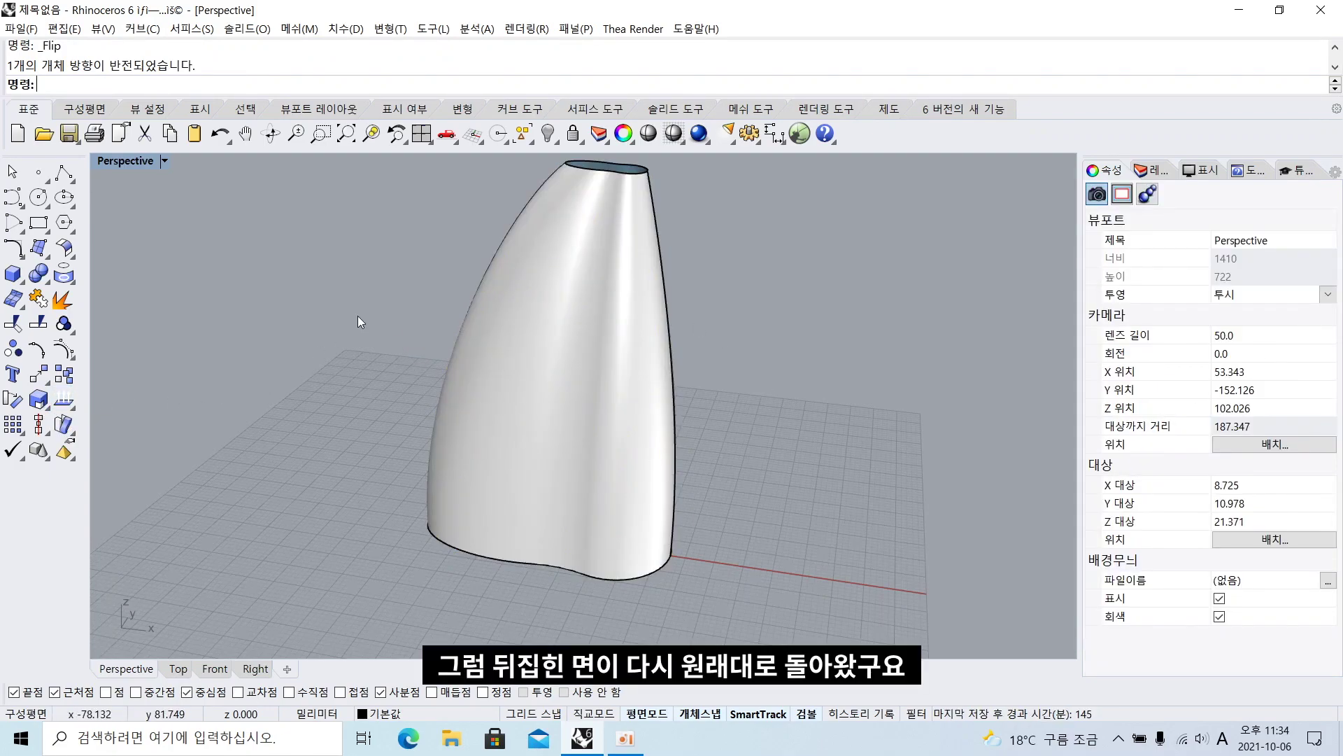
Maximize the Front view and set its display mode to Ghosted
{"action": "double_click", "coordinate": [137, 165]}
{"action": "double_click", "coordinate": [103, 412]}
{"action": "right_click_drag", "start_coordinate": [413, 364], "coordinate": [388, 359]}
{"action": "right_click", "coordinate": [109, 161]}
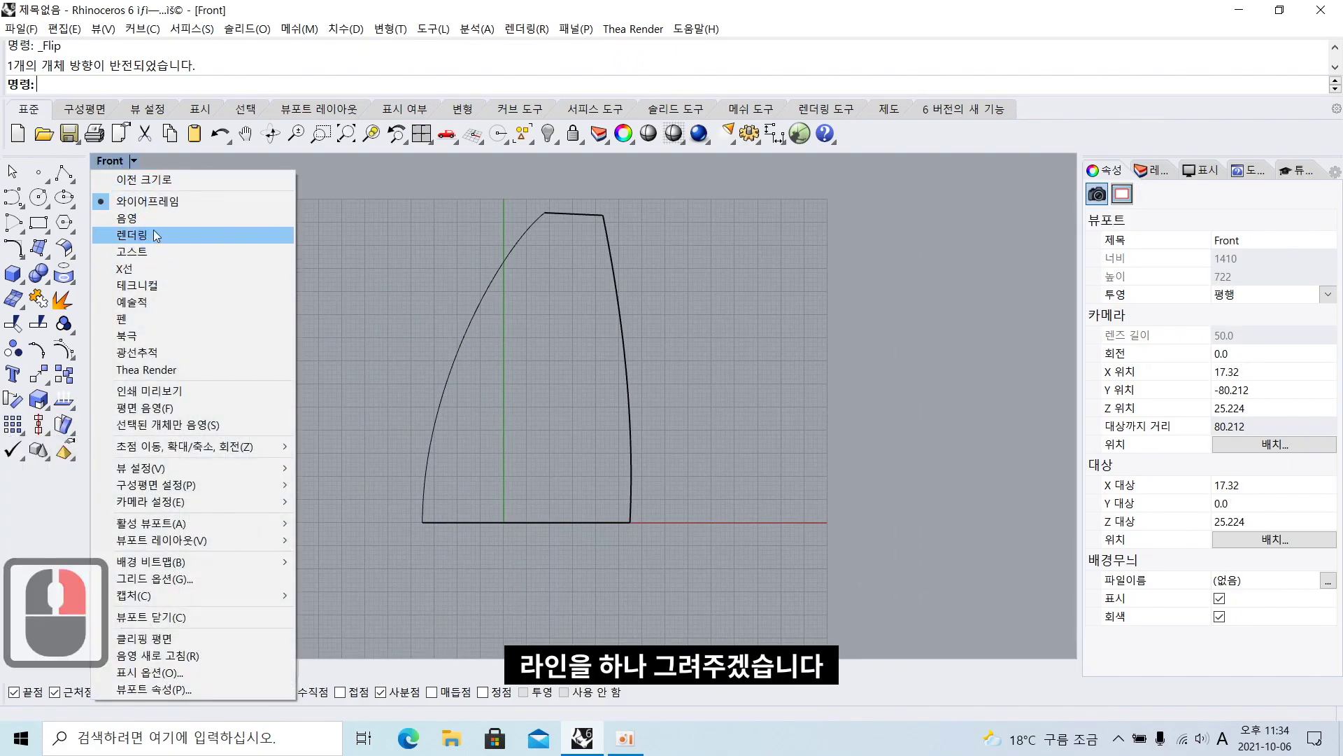
{"action": "left_click", "coordinate": [144, 250]}
{"action": "right_click_drag", "start_coordinate": [457, 302], "coordinate": [394, 300]}
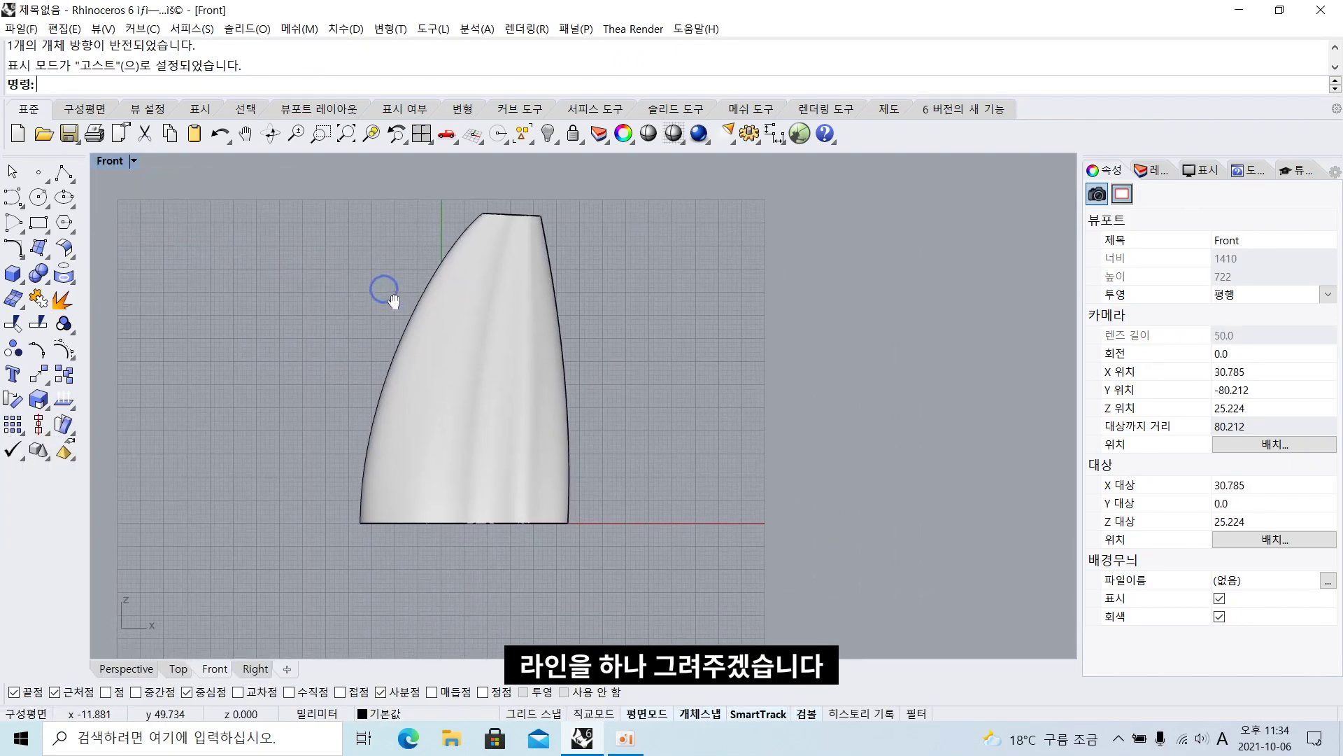
{"action": "scroll", "coordinate": [403, 304], "scroll_direction": "up", "scroll_amount": 1}
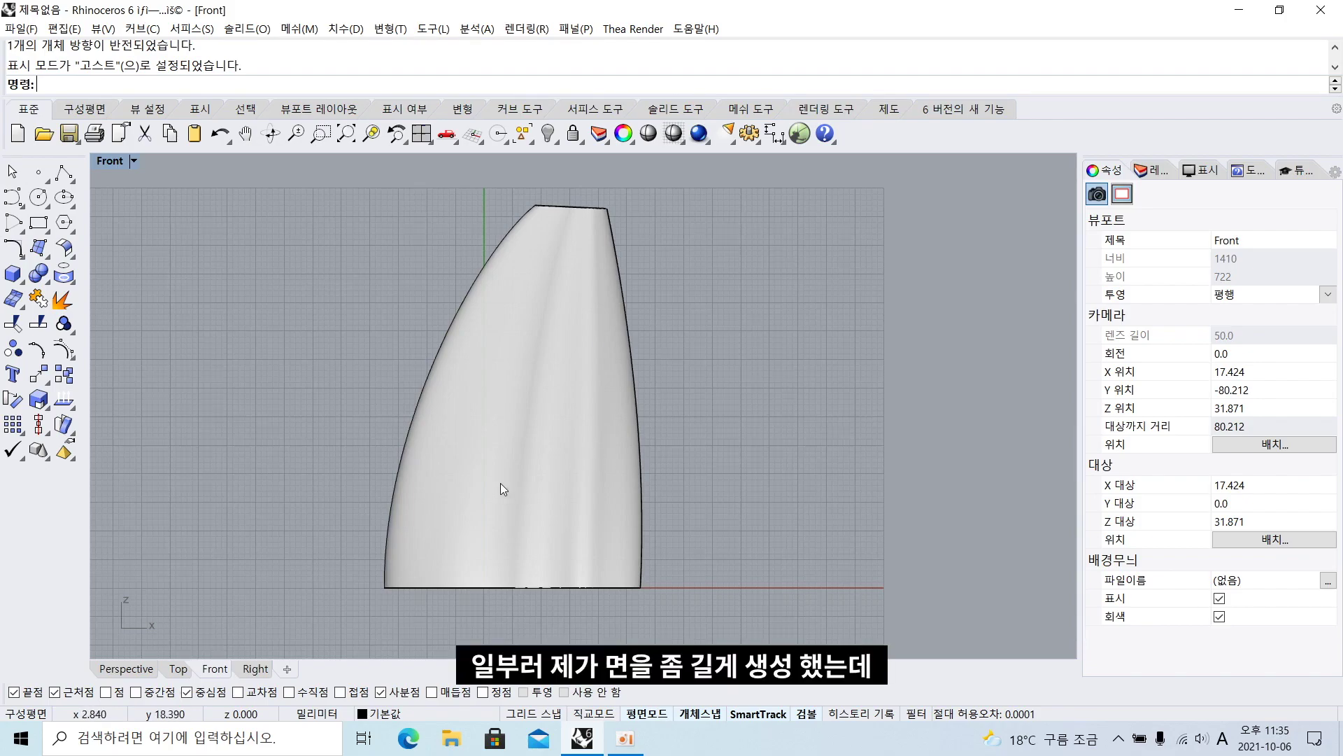
Draw a four-point control point curve across the form's upper part in the Front view, from about x 34, z 54 descending past its left side
{"action": "left_click", "coordinate": [16, 200]}
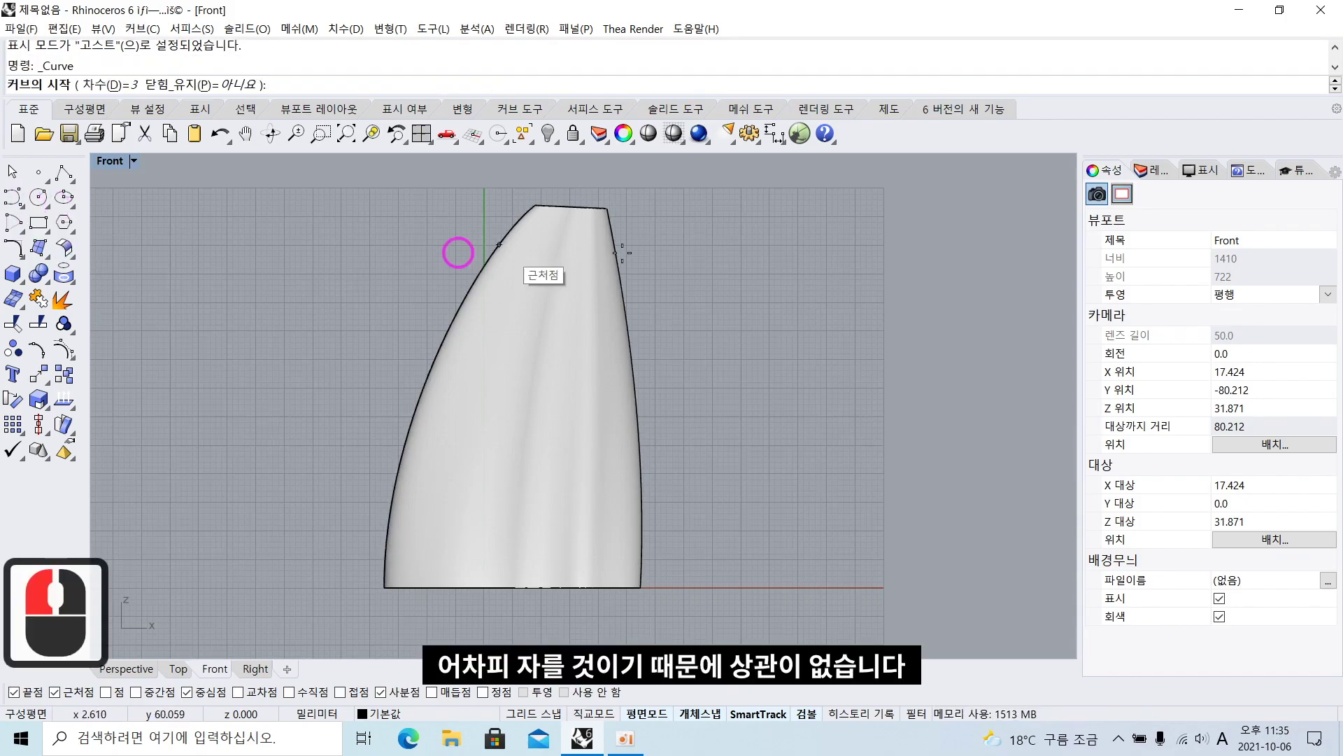
{"action": "left_click", "coordinate": [677, 278]}
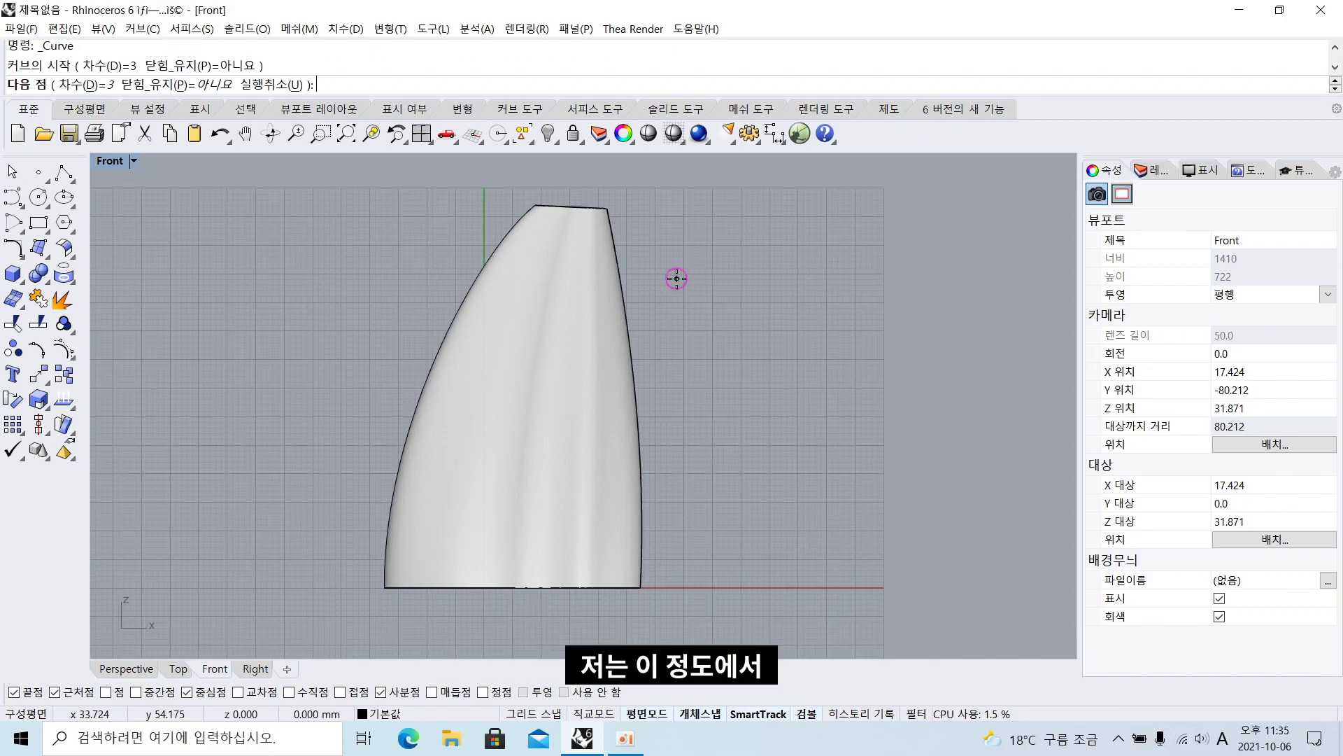
{"action": "left_click", "coordinate": [527, 273]}
{"action": "left_click", "coordinate": [382, 342]}
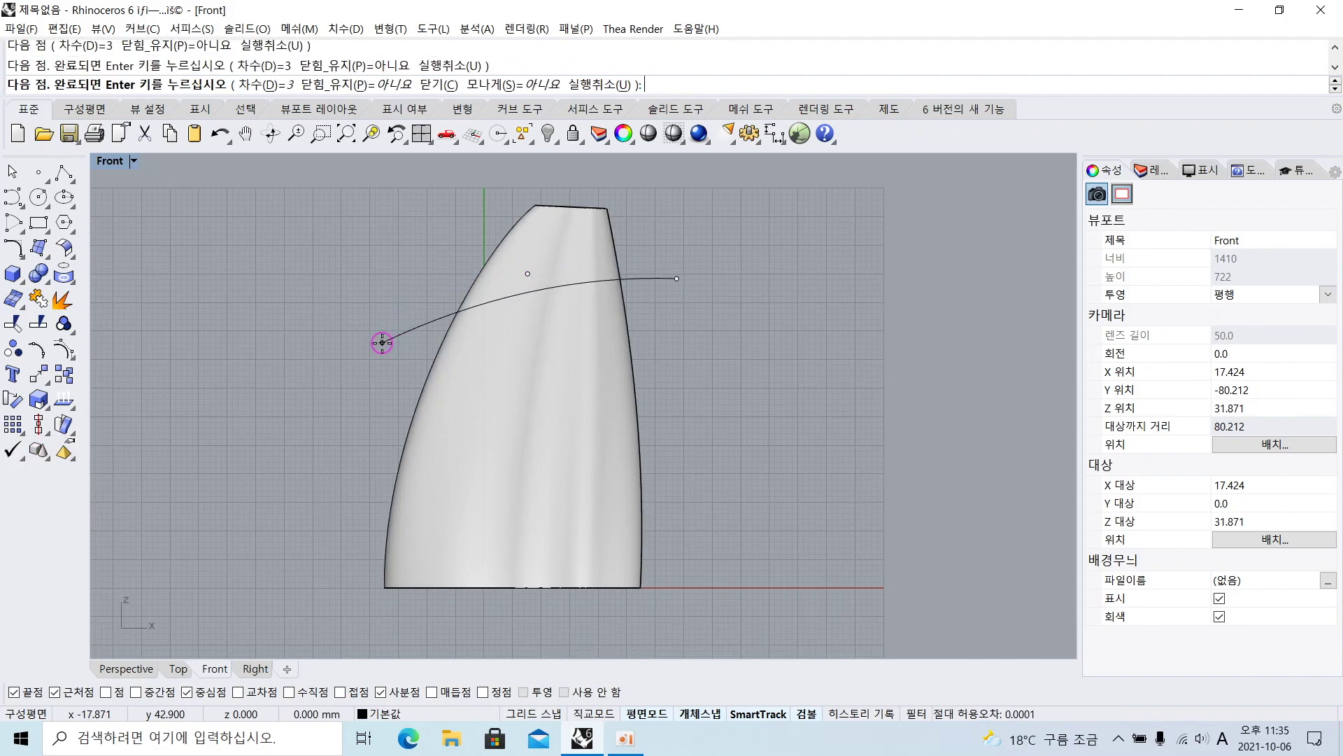
{"action": "left_click", "coordinate": [324, 415]}
{"action": "right_click", "coordinate": [324, 417]}
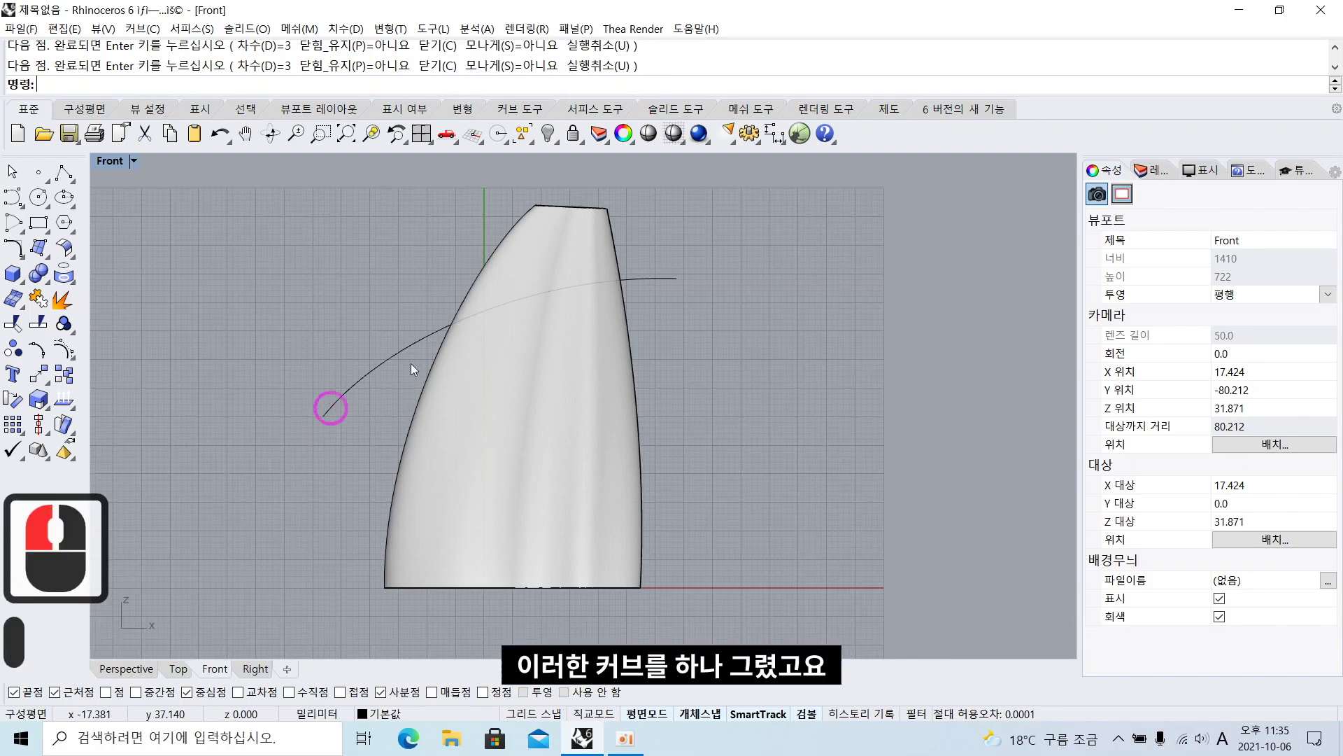
Extrude the new crossing curve to both sides in the Perspective view so the surface passes completely through the form
{"action": "double_click", "coordinate": [107, 162]}
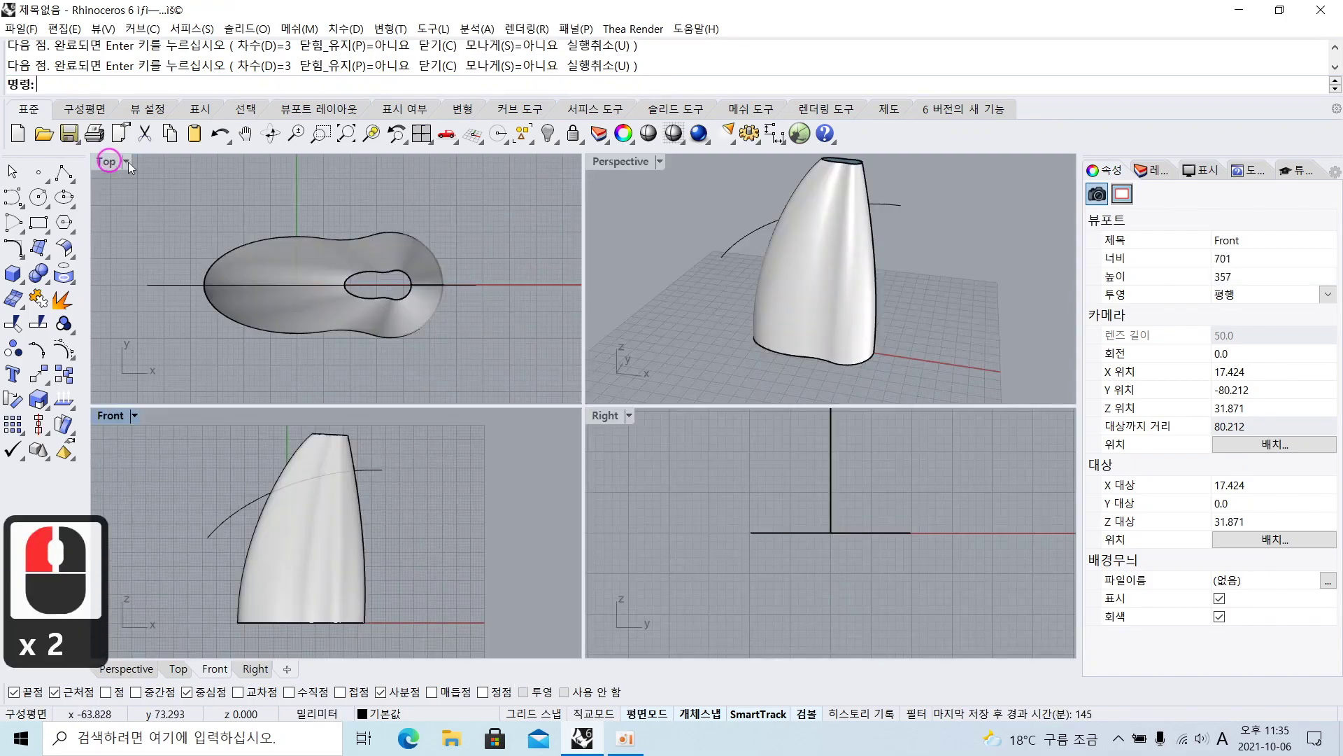
{"action": "double_click", "coordinate": [633, 166]}
{"action": "right_click_drag", "start_coordinate": [622, 243], "coordinate": [506, 356]}
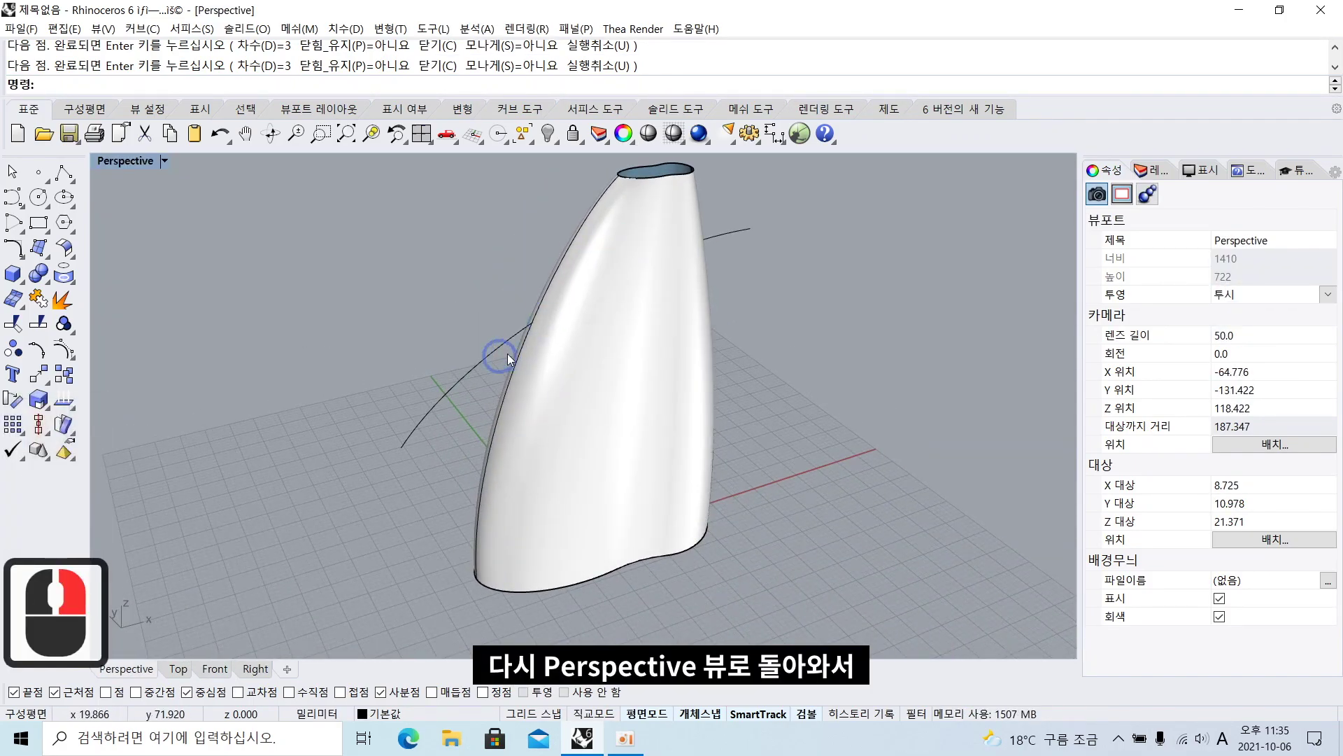
{"action": "left_click", "coordinate": [448, 390]}
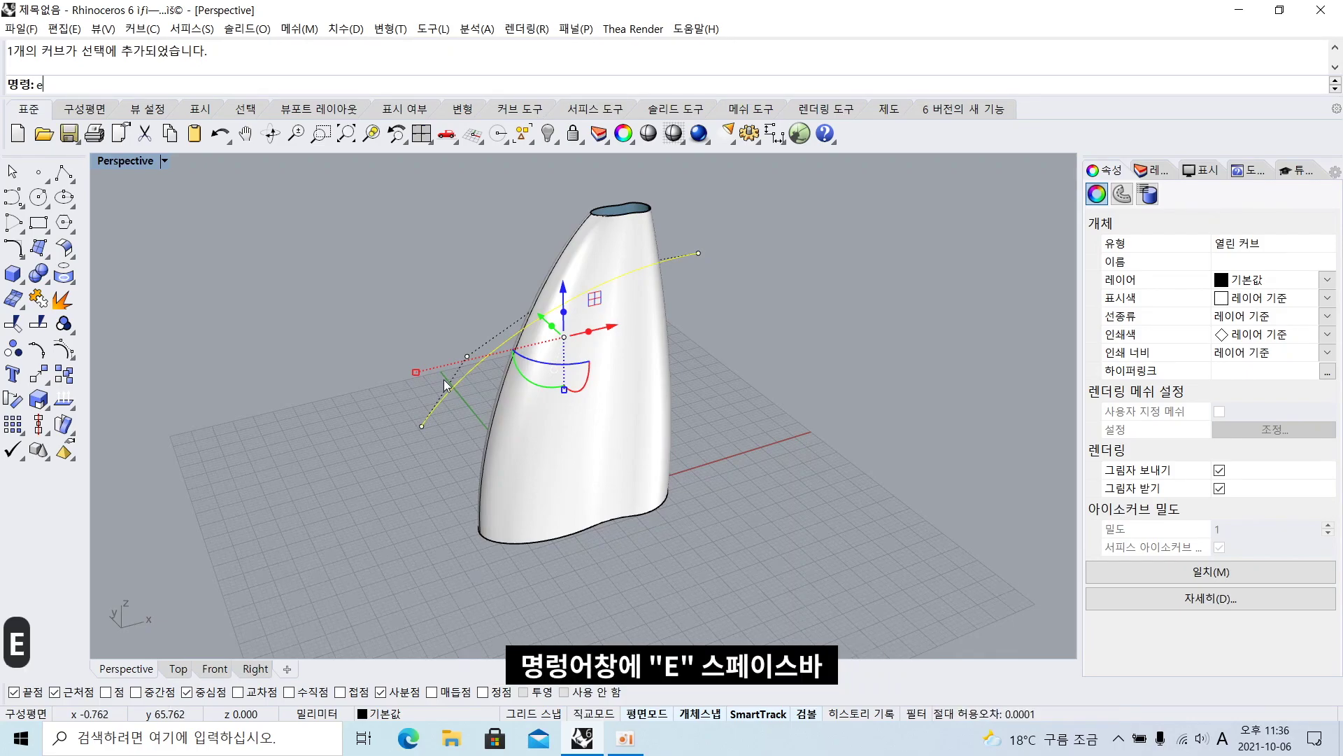
{"action": "key", "text": "space"}
{"action": "right_click_drag", "start_coordinate": [454, 309], "coordinate": [475, 283]}
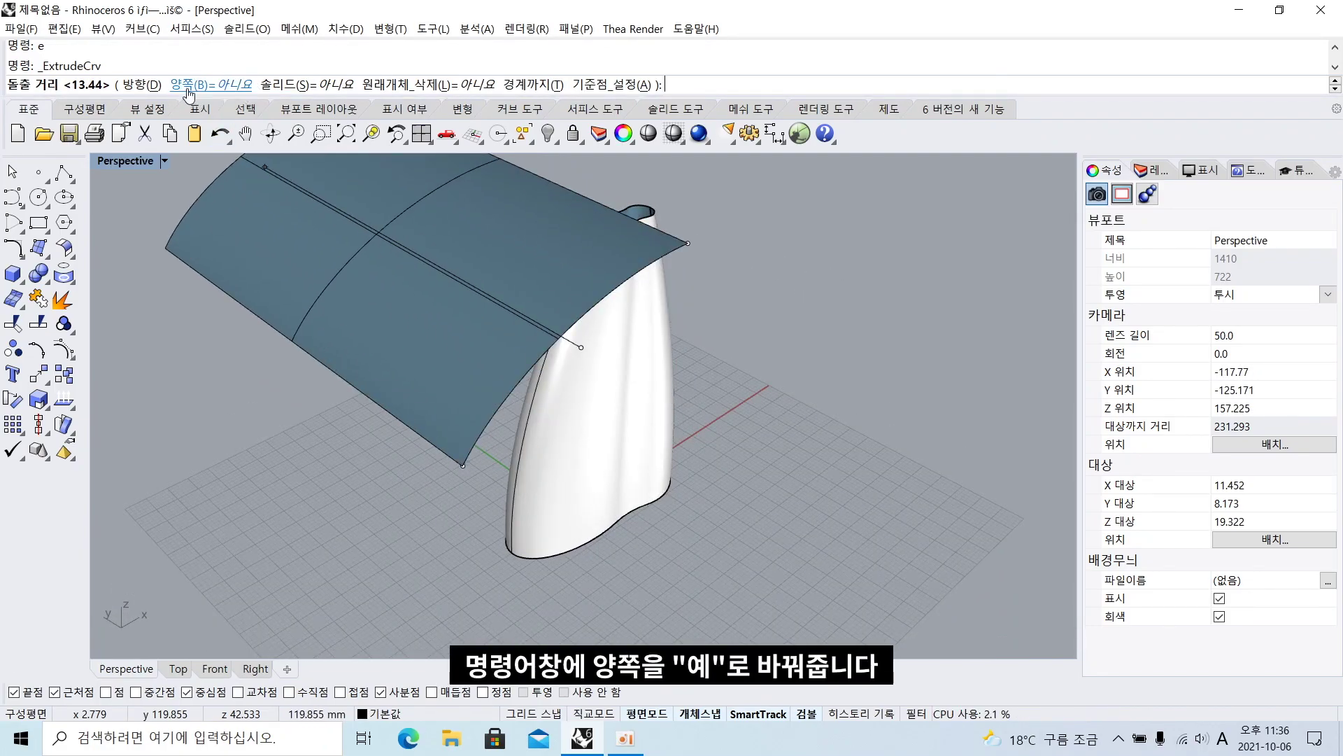
{"action": "left_click", "coordinate": [228, 92]}
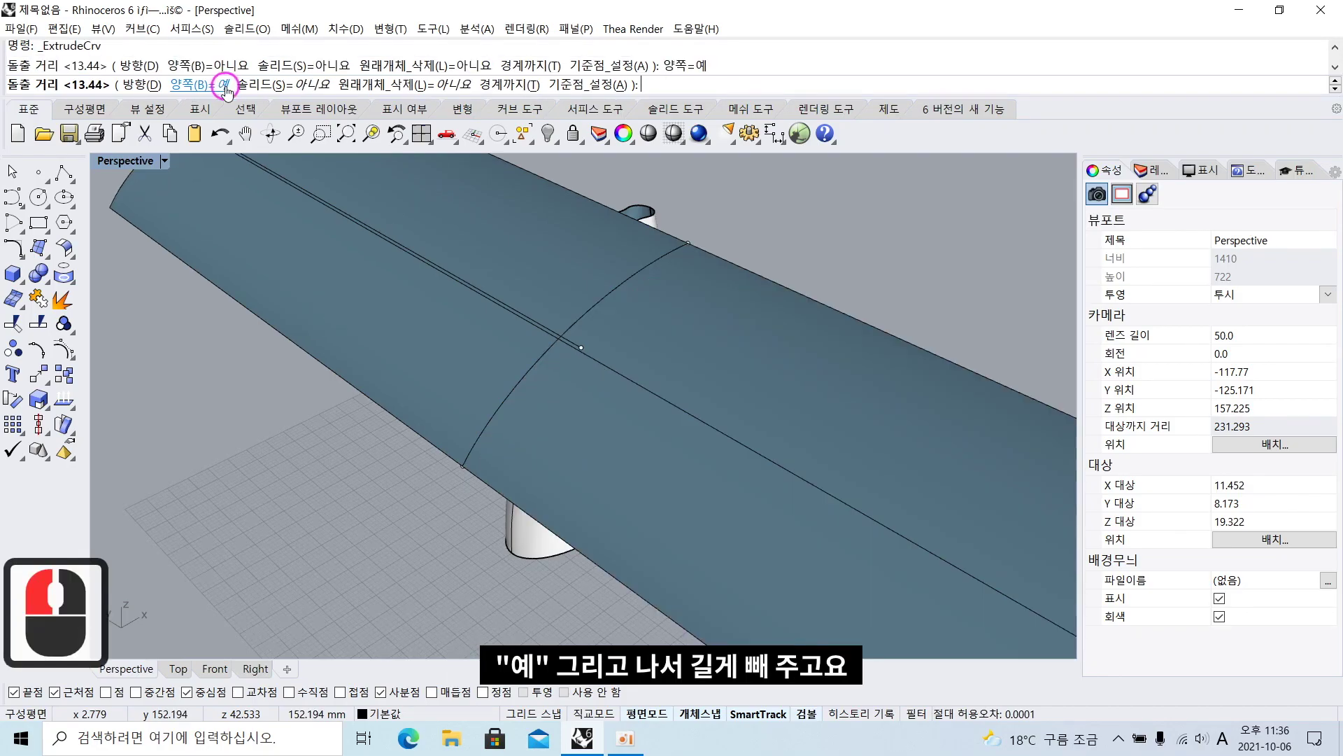
{"action": "left_click", "coordinate": [452, 300]}
{"action": "left_click", "coordinate": [568, 318]}
{"action": "right_click_drag", "start_coordinate": [569, 318], "coordinate": [479, 261]}
{"action": "left_click", "coordinate": [392, 241]}
{"action": "right_click_drag", "start_coordinate": [391, 242], "coordinate": [305, 275]}
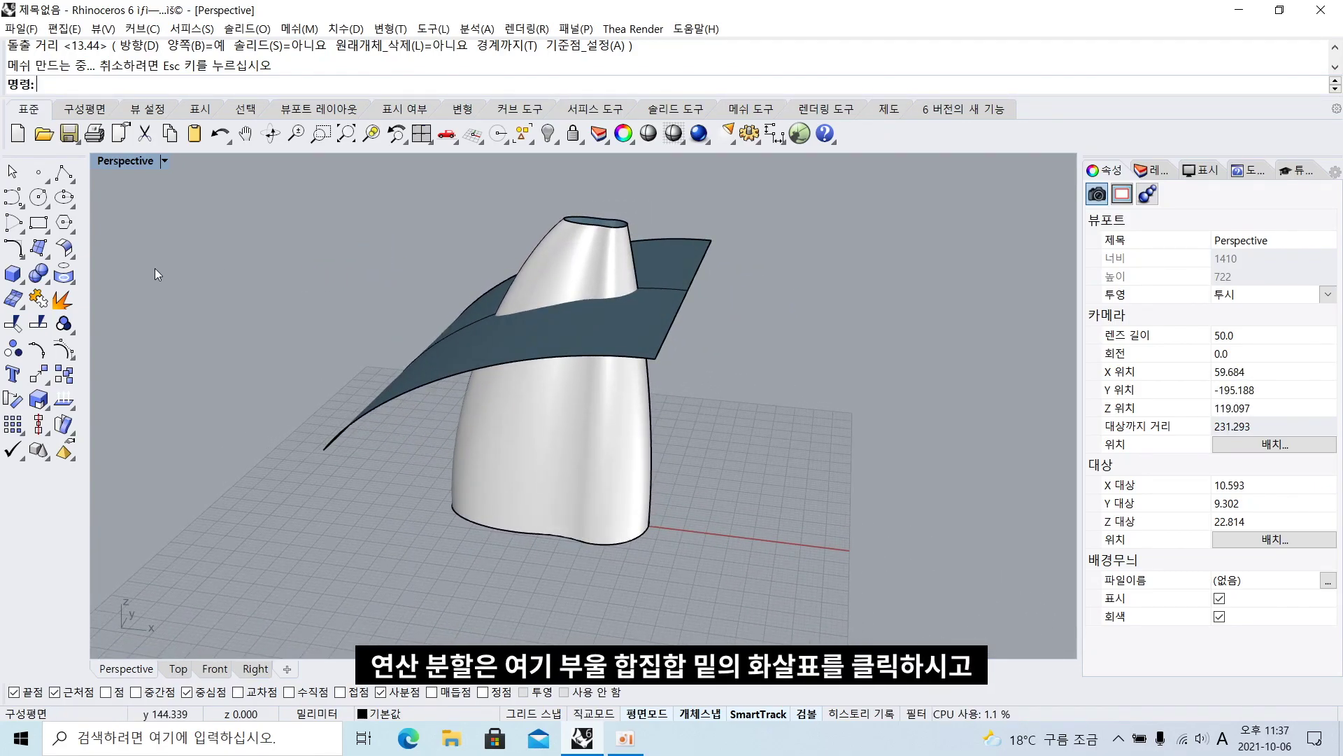
Boolean-split the swept form with the curved extruded surface, keeping the option to delete the original objects
{"action": "left_click", "coordinate": [47, 284]}
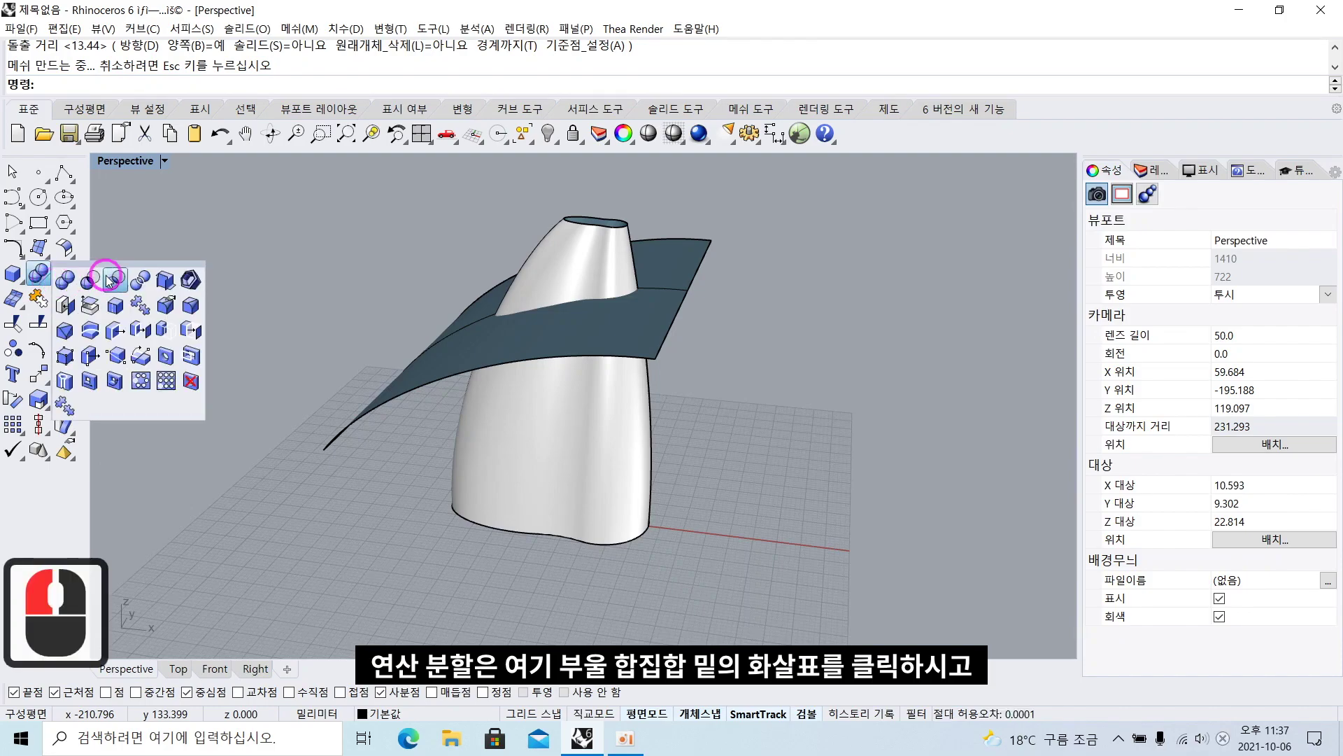
{"action": "left_click_drag", "start_coordinate": [112, 266], "coordinate": [152, 271]}
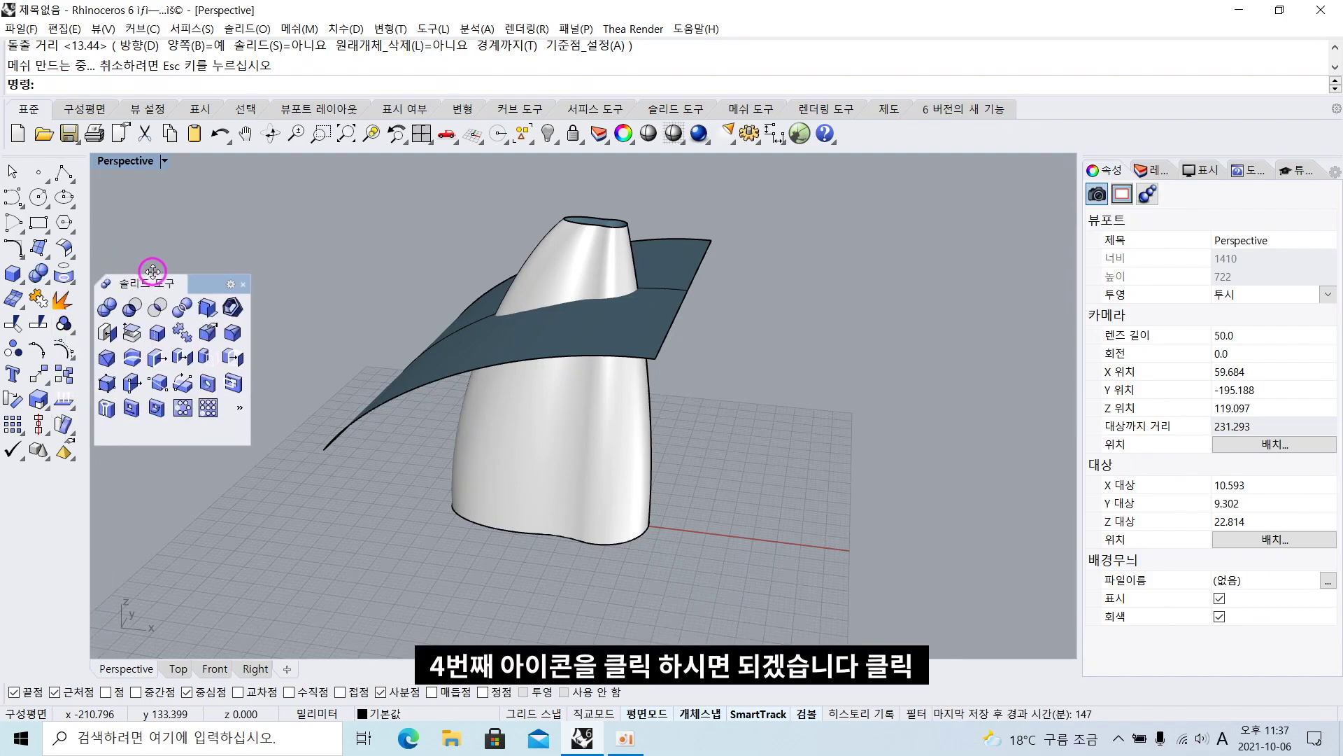
{"action": "left_click", "coordinate": [183, 307]}
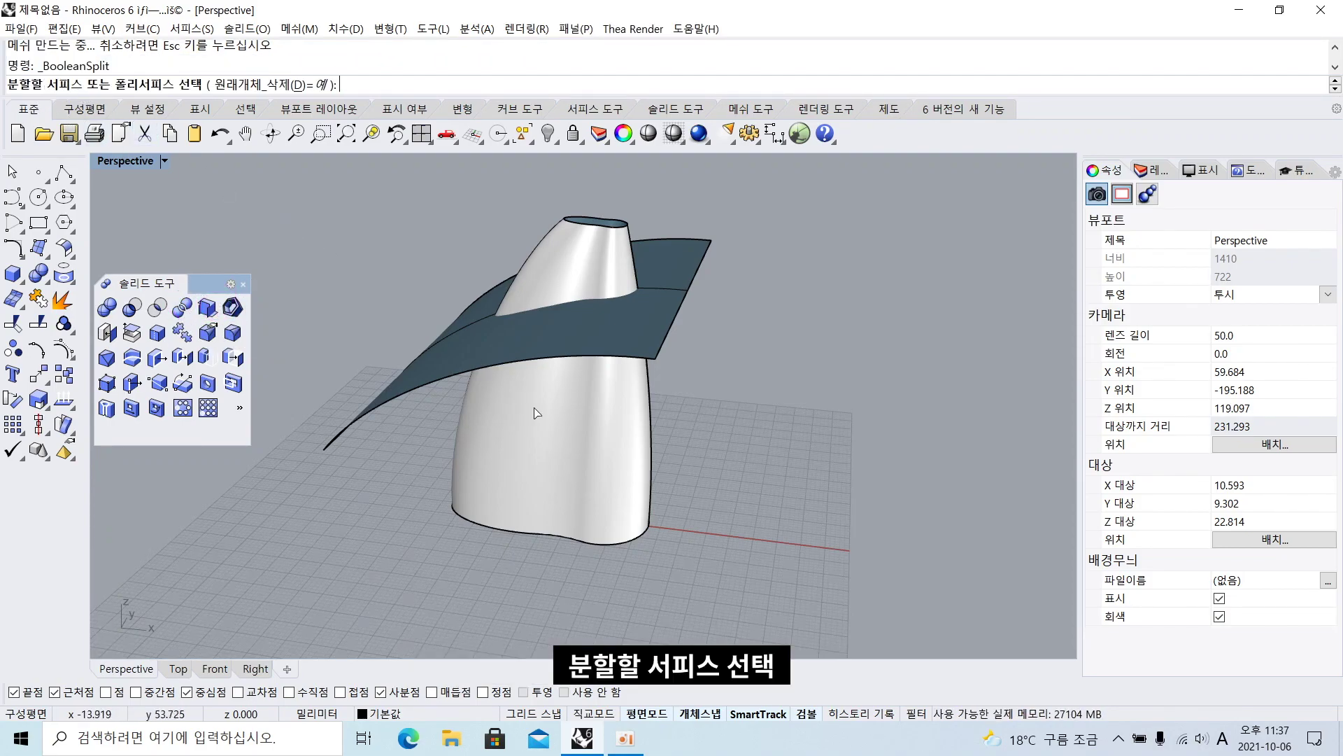
{"action": "left_click", "coordinate": [558, 423]}
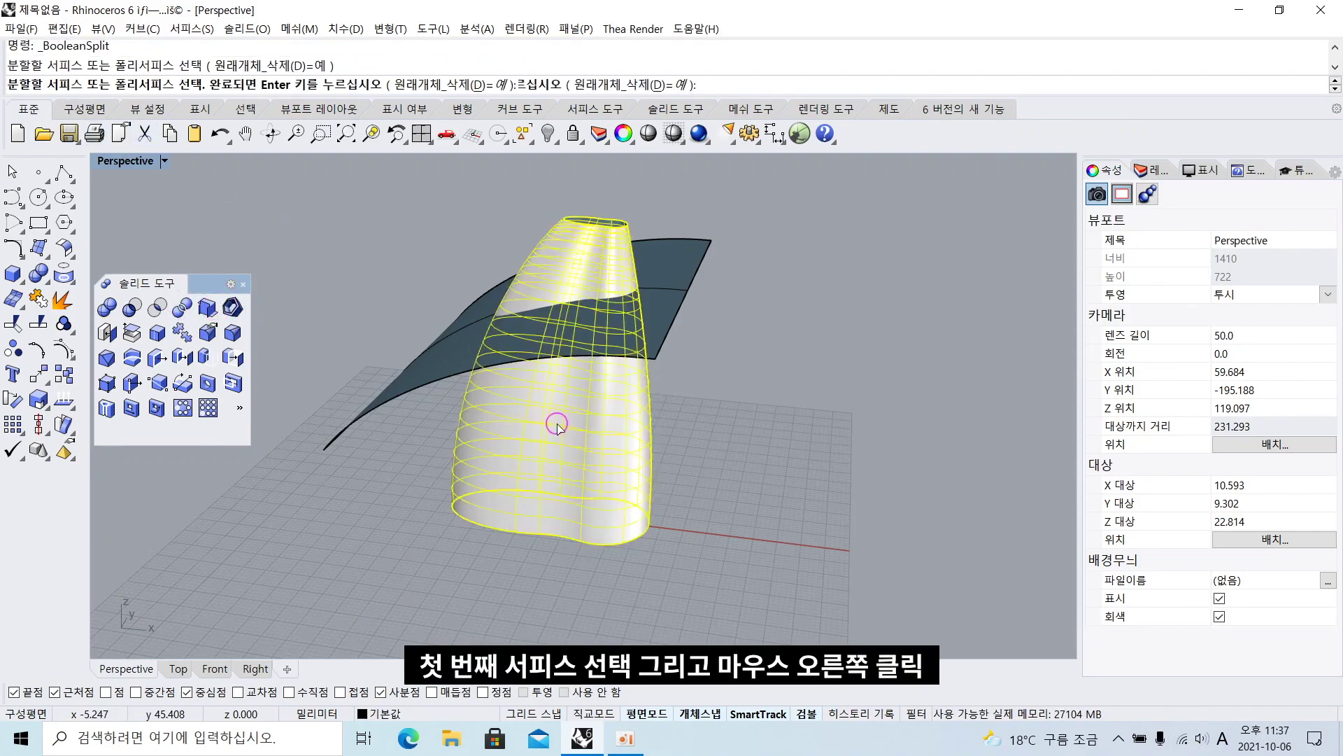
{"action": "right_click", "coordinate": [666, 405]}
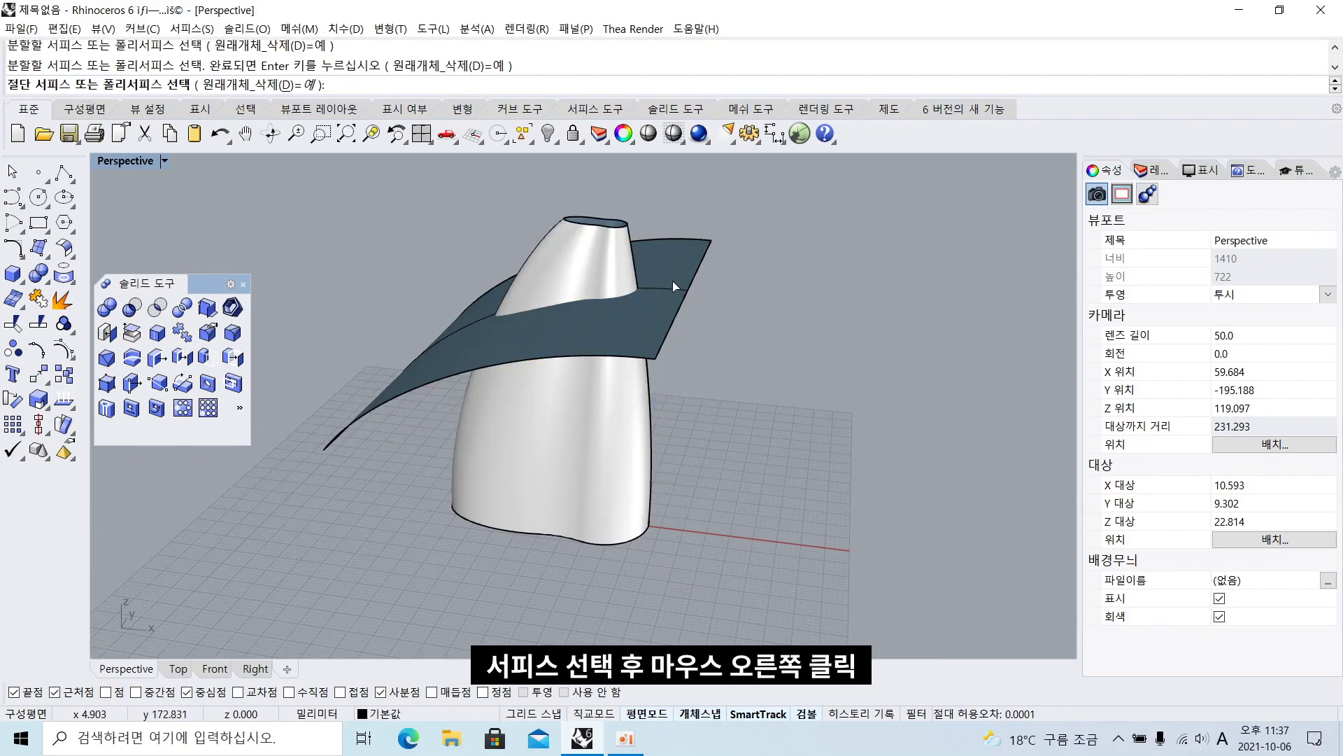
{"action": "left_click", "coordinate": [700, 287]}
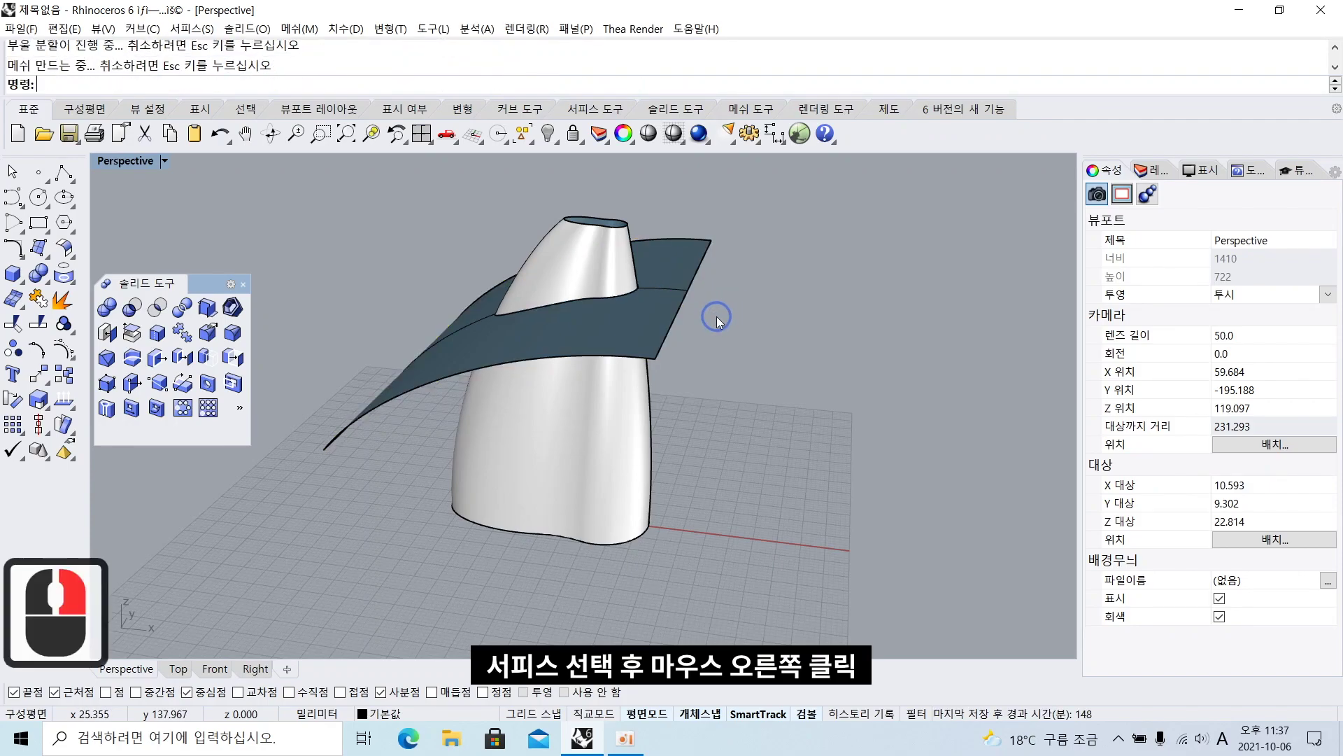
{"action": "right_click", "coordinate": [709, 317]}
Delete the curved cutting surface and the cut-off upper piece of the form
{"action": "right_click_drag", "start_coordinate": [710, 317], "coordinate": [753, 315]}
{"action": "right_click_drag", "start_coordinate": [263, 291], "coordinate": [731, 323]}
{"action": "left_click", "coordinate": [730, 323]}
{"action": "key", "text": "Delete"}
{"action": "left_click", "coordinate": [617, 253]}
{"action": "key", "text": "BackSpace"}
{"action": "right_click_drag", "start_coordinate": [647, 269], "coordinate": [720, 360]}
{"action": "key", "text": "ctrl+z"}
Delete the leftover construction curves, including the crossing curve over the form's slanted top
{"action": "left_click", "coordinate": [744, 210]}
{"action": "left_click", "coordinate": [475, 253]}
{"action": "key", "text": "BackSpace"}
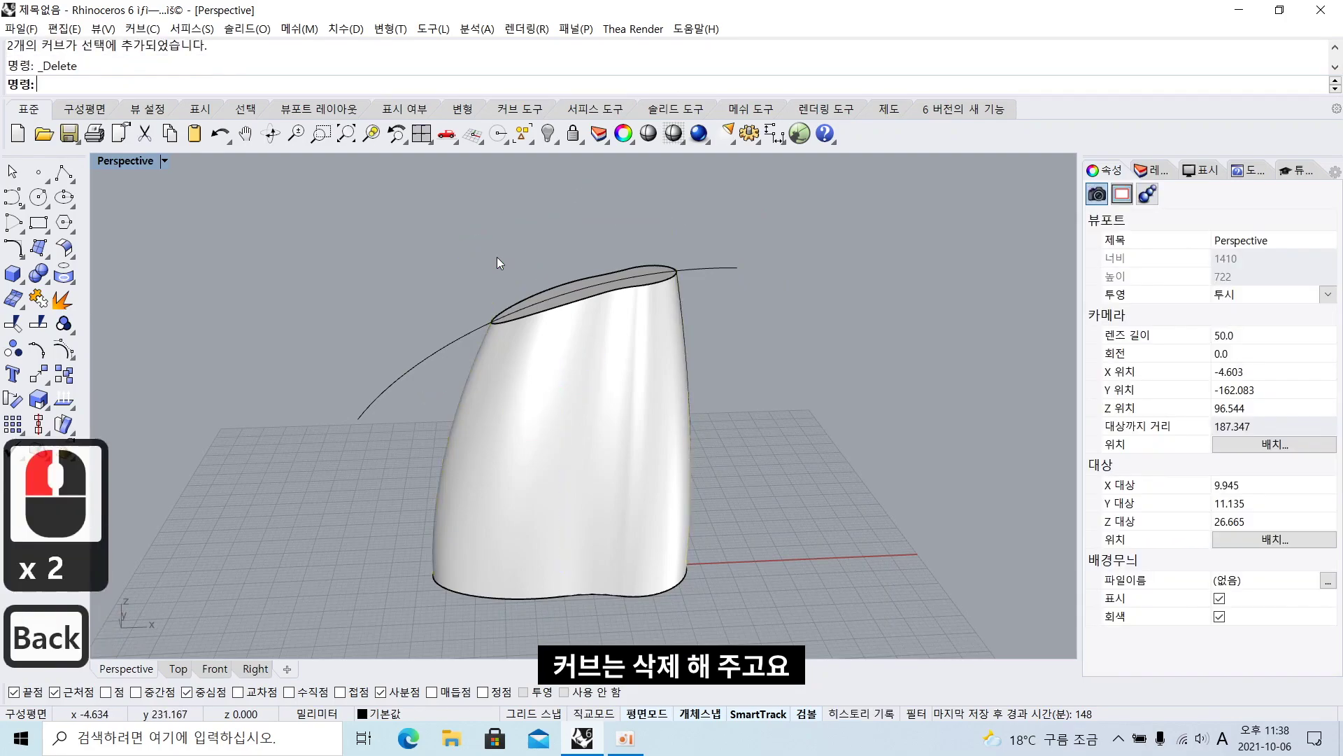
{"action": "left_click", "coordinate": [704, 272]}
{"action": "key", "text": "BackSpace"}
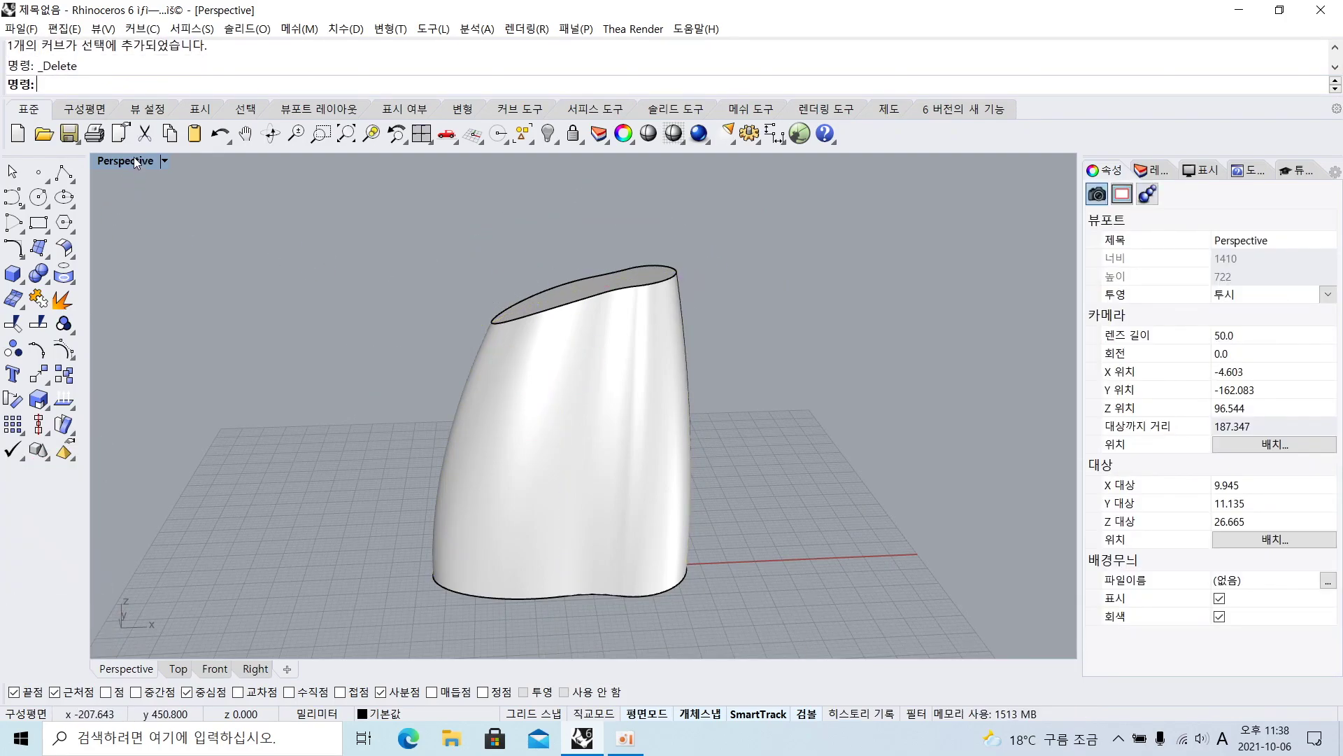
Draw a six-point S-shaped control point curve across the form in the maximized Front view, descending past its left side to about x -30, z 11
{"action": "double_click", "coordinate": [135, 162]}
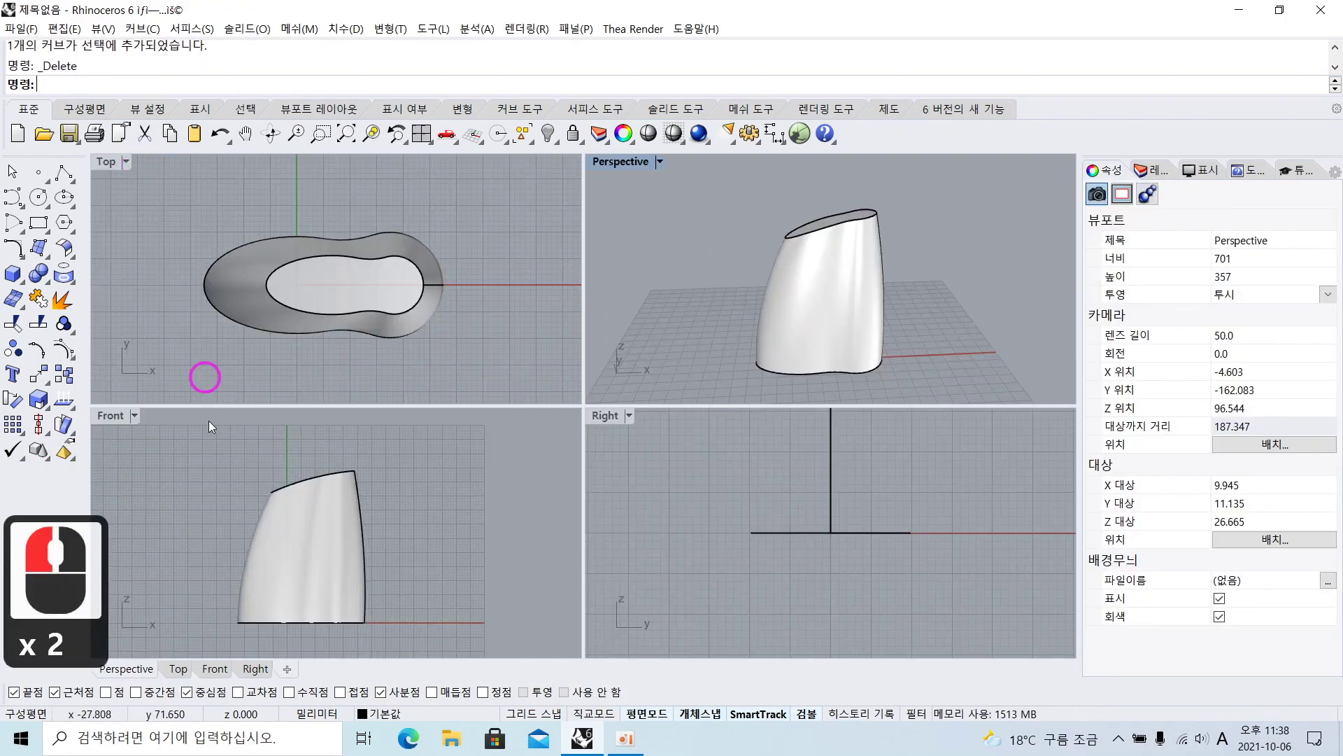
{"action": "double_click", "coordinate": [112, 418]}
{"action": "right_click_drag", "start_coordinate": [330, 445], "coordinate": [360, 412]}
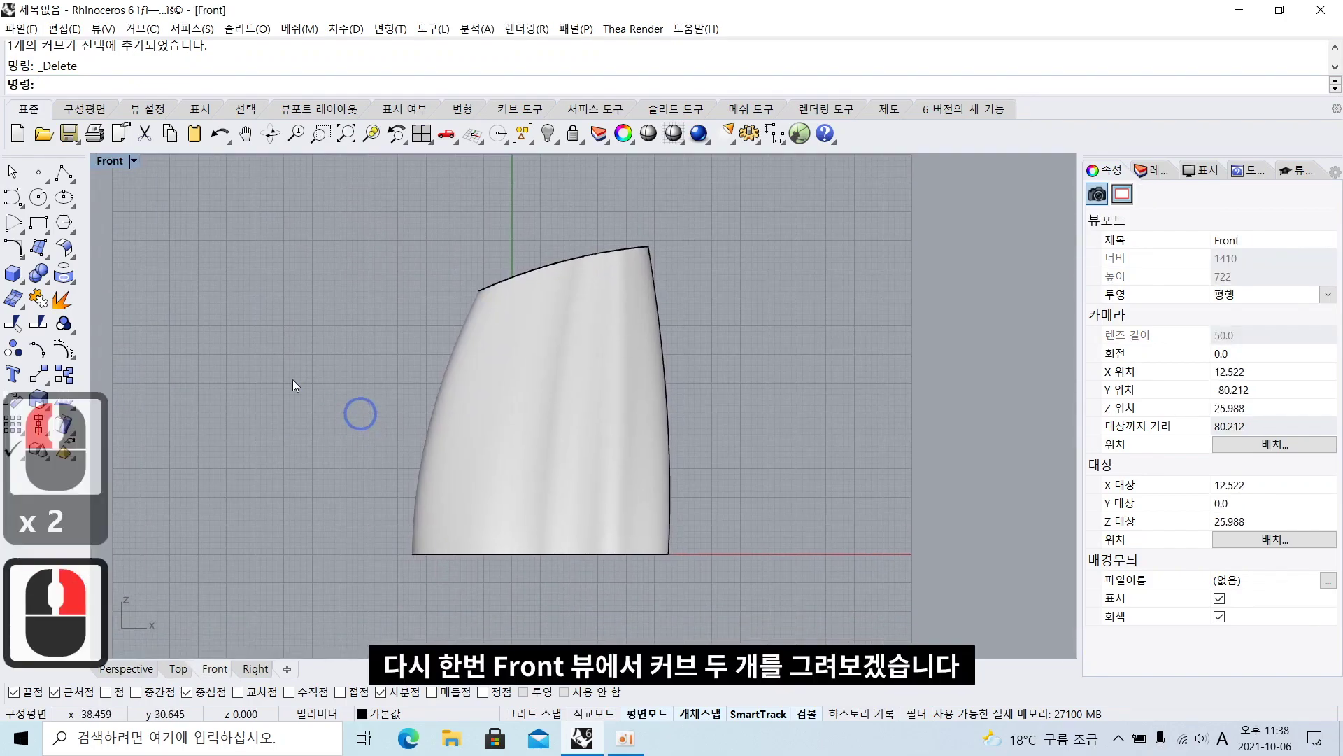
{"action": "left_click", "coordinate": [13, 197]}
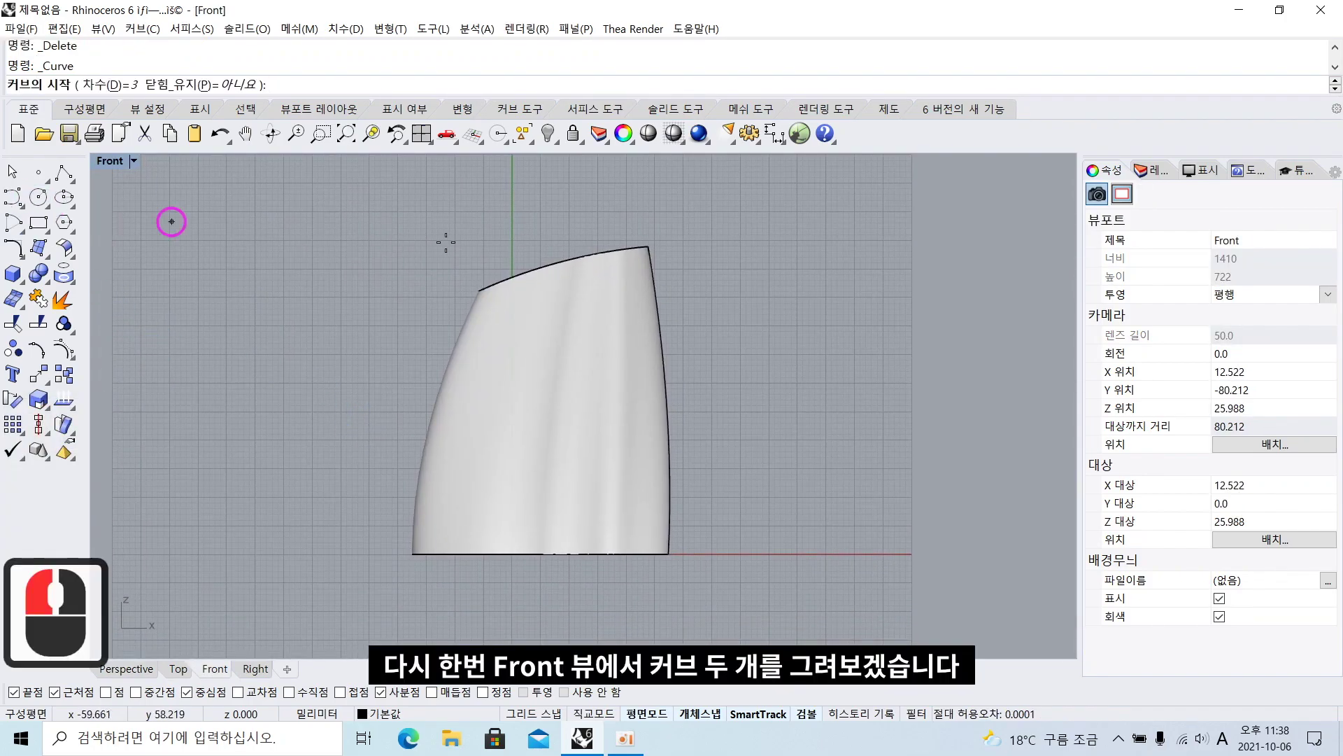
{"action": "left_click", "coordinate": [688, 272]}
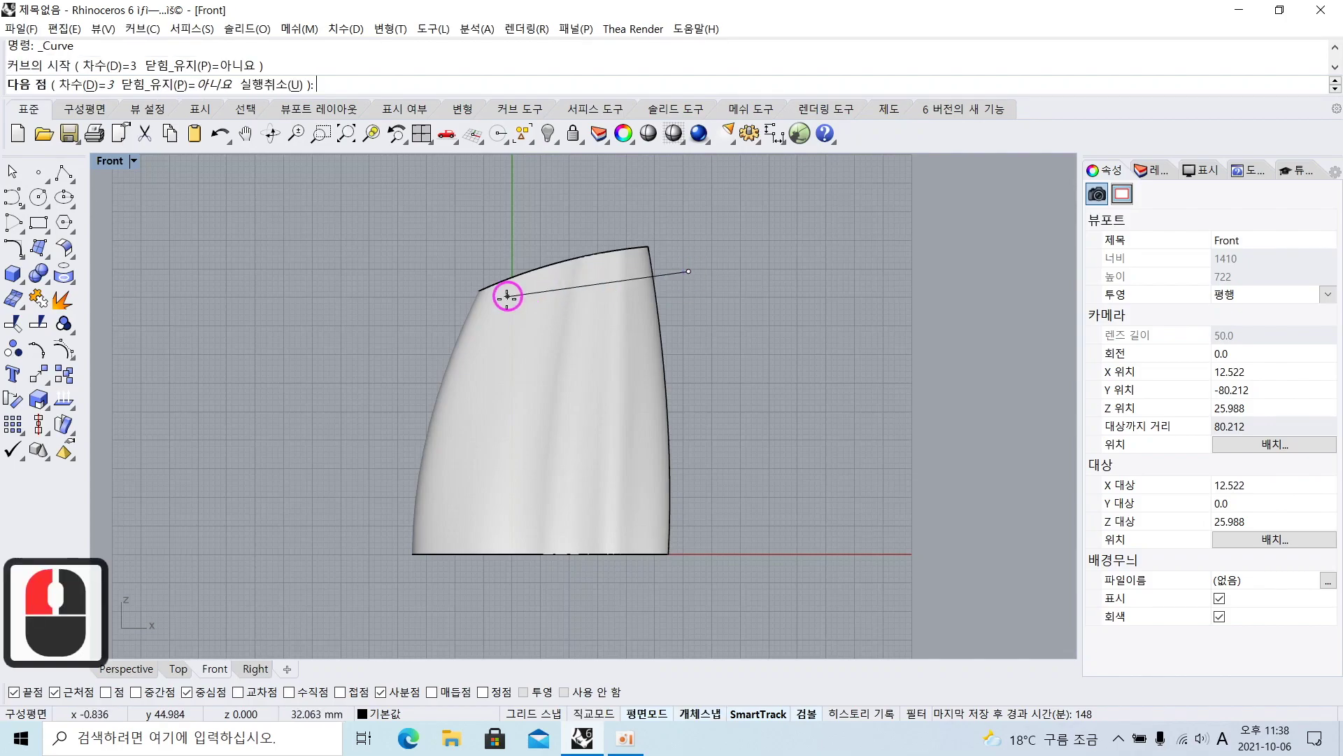
{"action": "left_click", "coordinate": [528, 299]}
{"action": "left_click", "coordinate": [486, 345]}
{"action": "left_click", "coordinate": [453, 440]}
{"action": "left_click", "coordinate": [351, 505]}
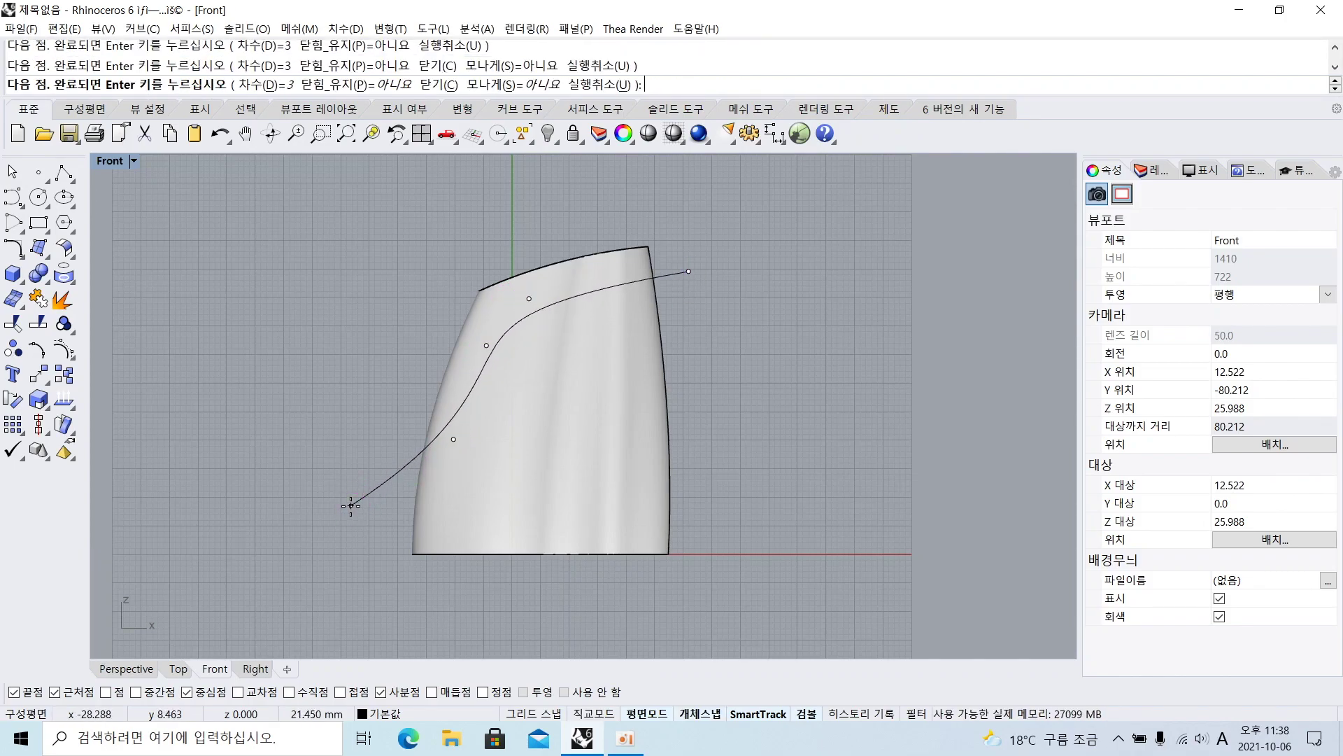
{"action": "left_click", "coordinate": [433, 465]}
{"action": "left_click", "coordinate": [342, 491]}
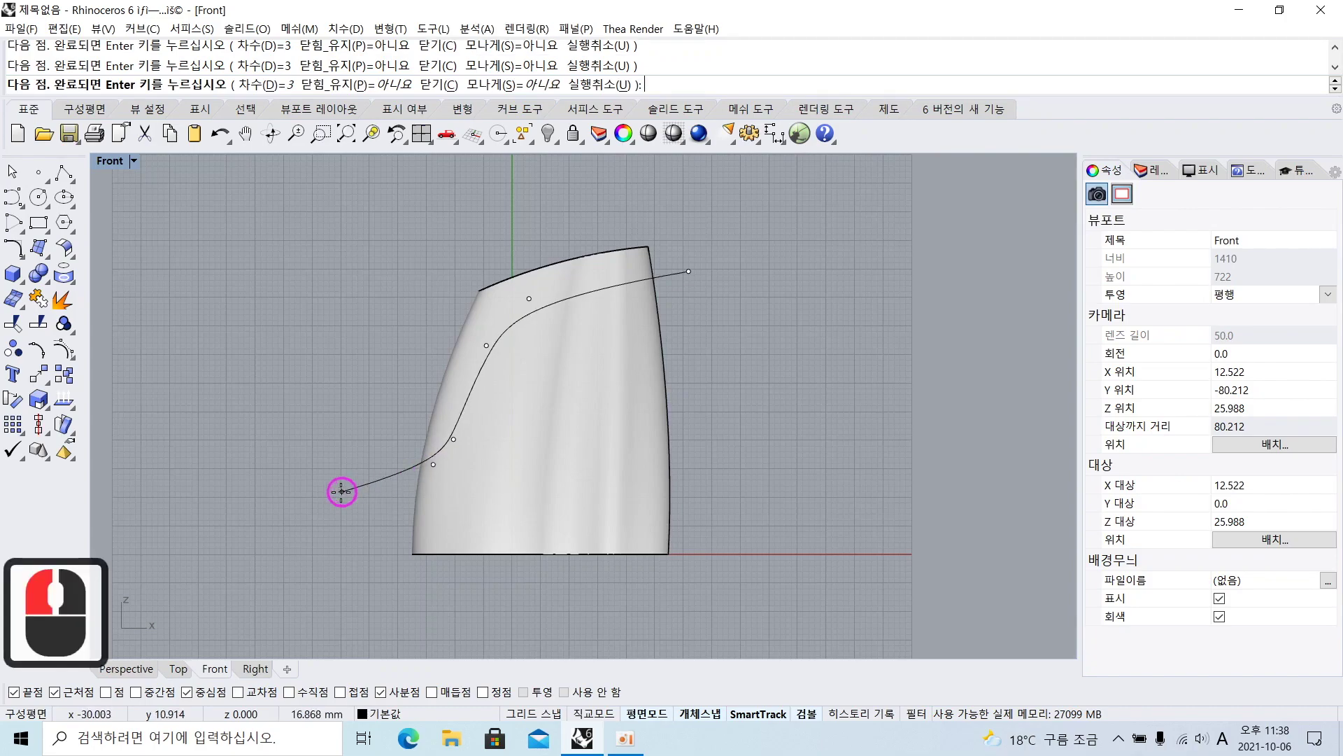
{"action": "right_click", "coordinate": [350, 487]}
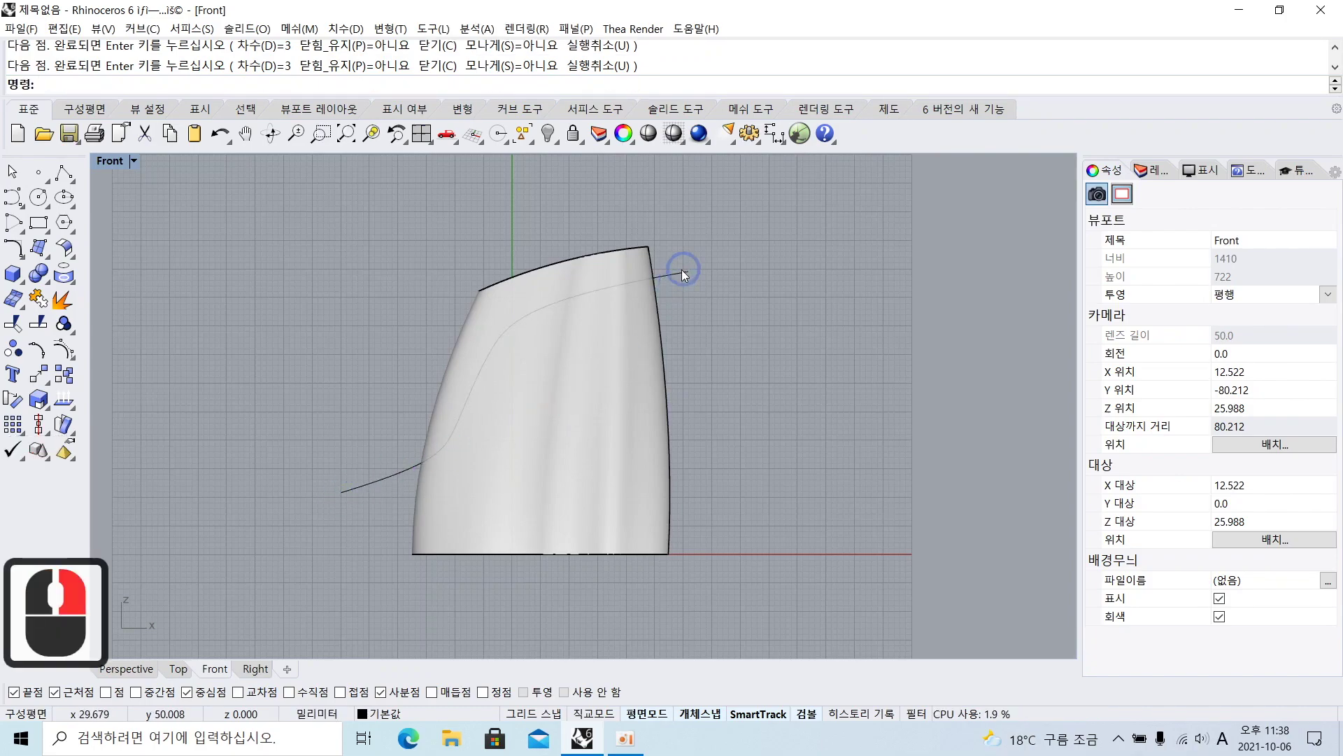
{"action": "left_click", "coordinate": [668, 284]}
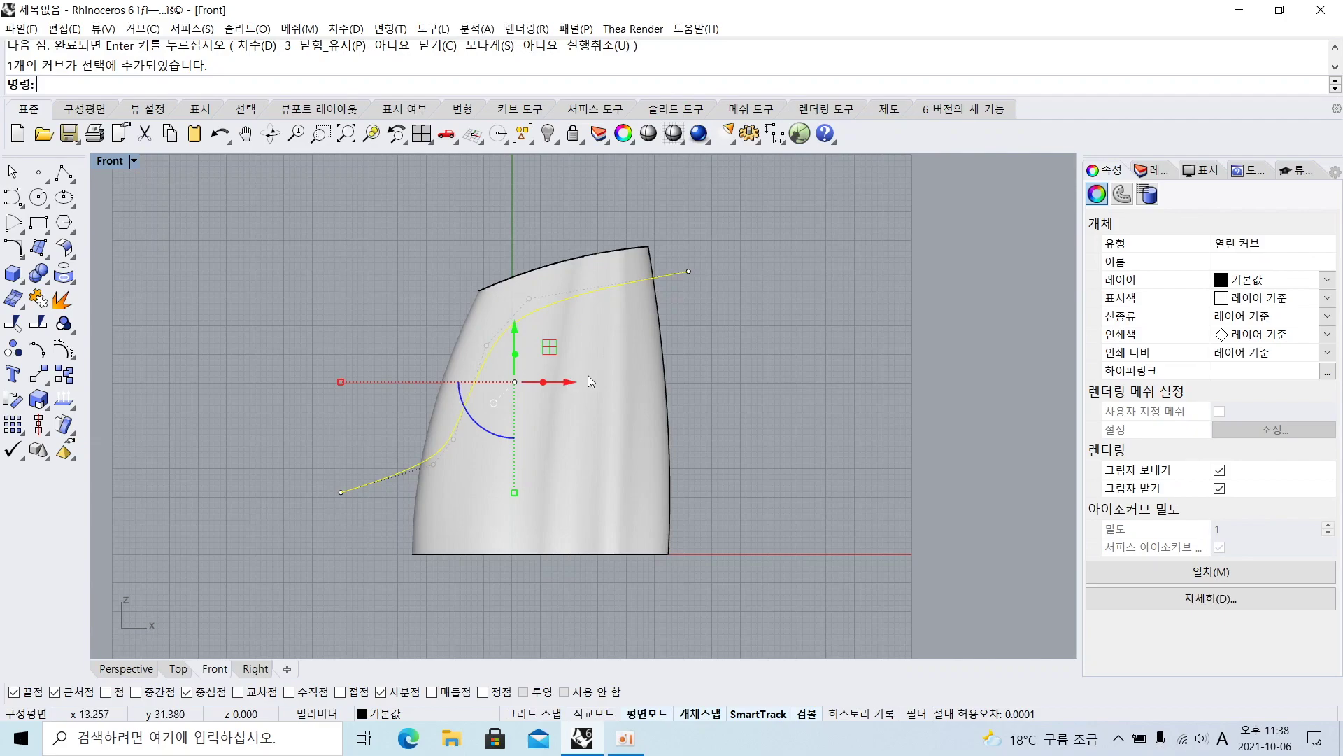
{"action": "left_click", "coordinate": [691, 337]}
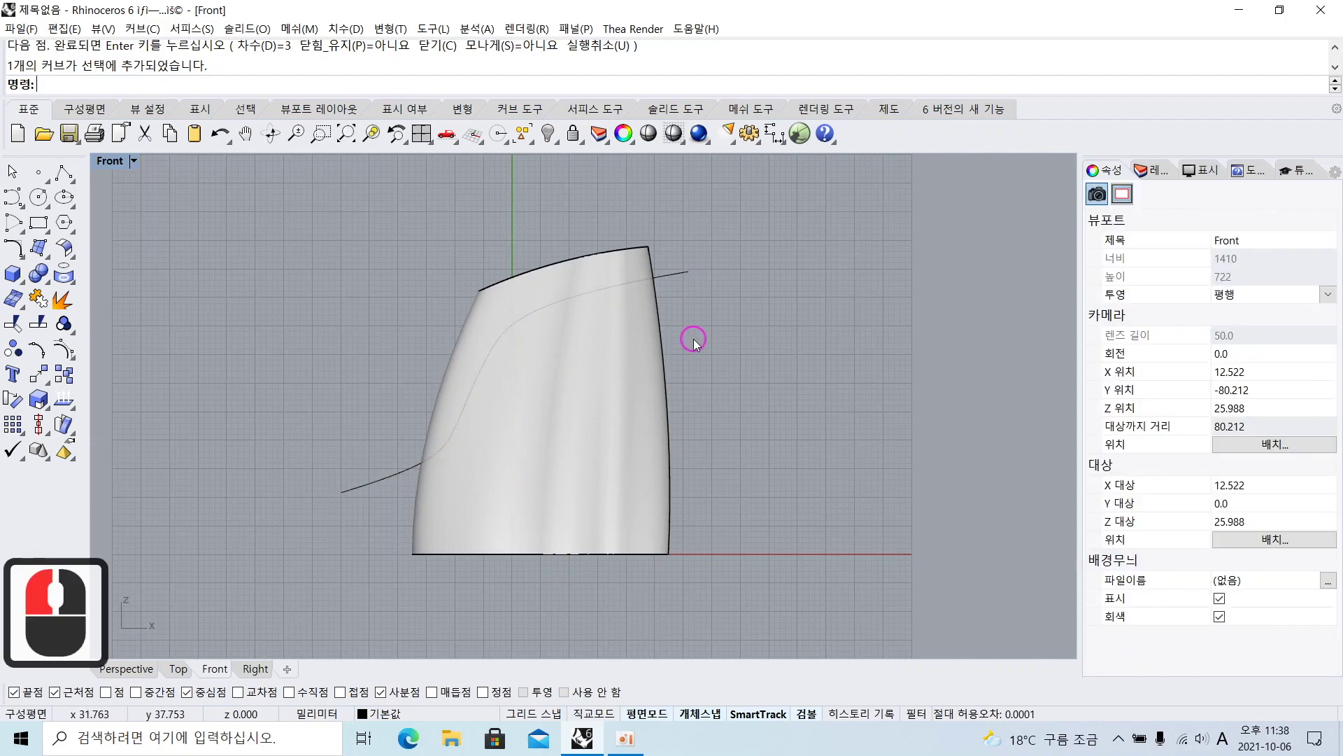
Draw a second six-point control point curve below the first, from about x 32, z 45 to x -26, z 4
{"action": "left_click", "coordinate": [21, 201]}
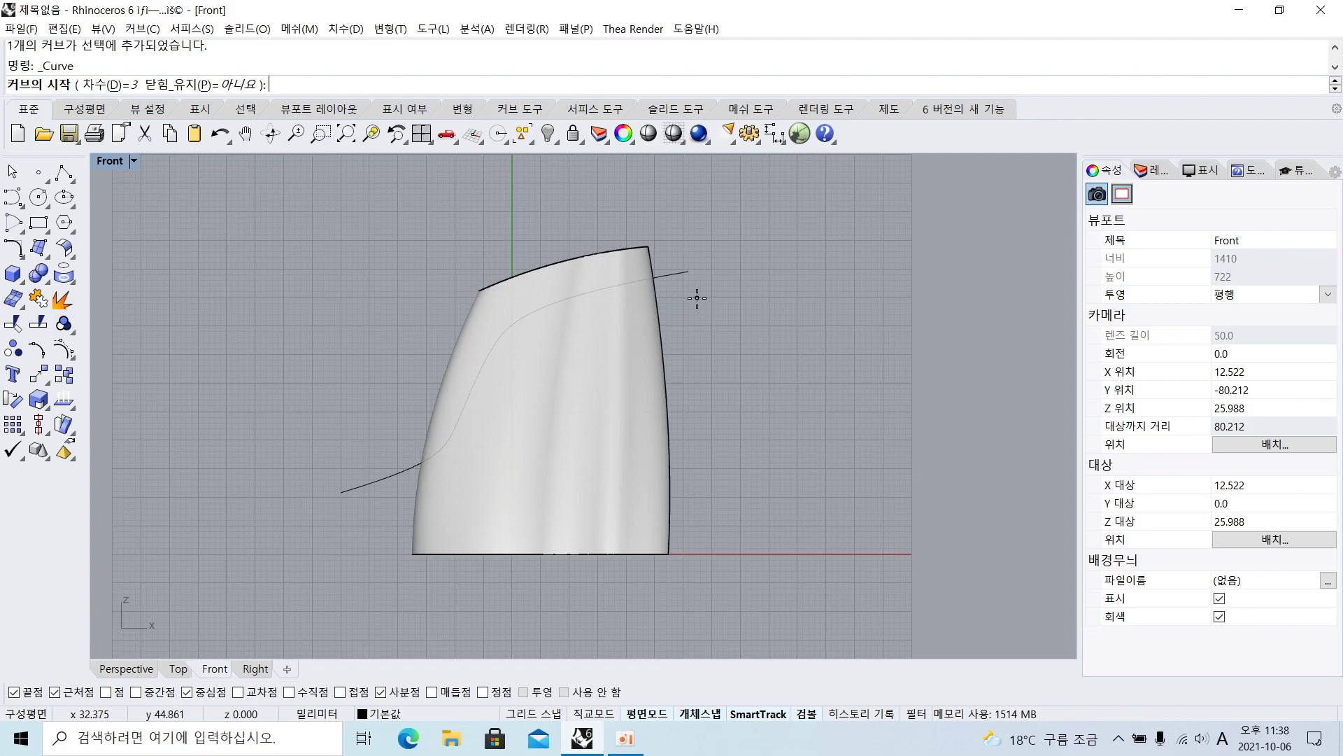
{"action": "left_click", "coordinate": [697, 299]}
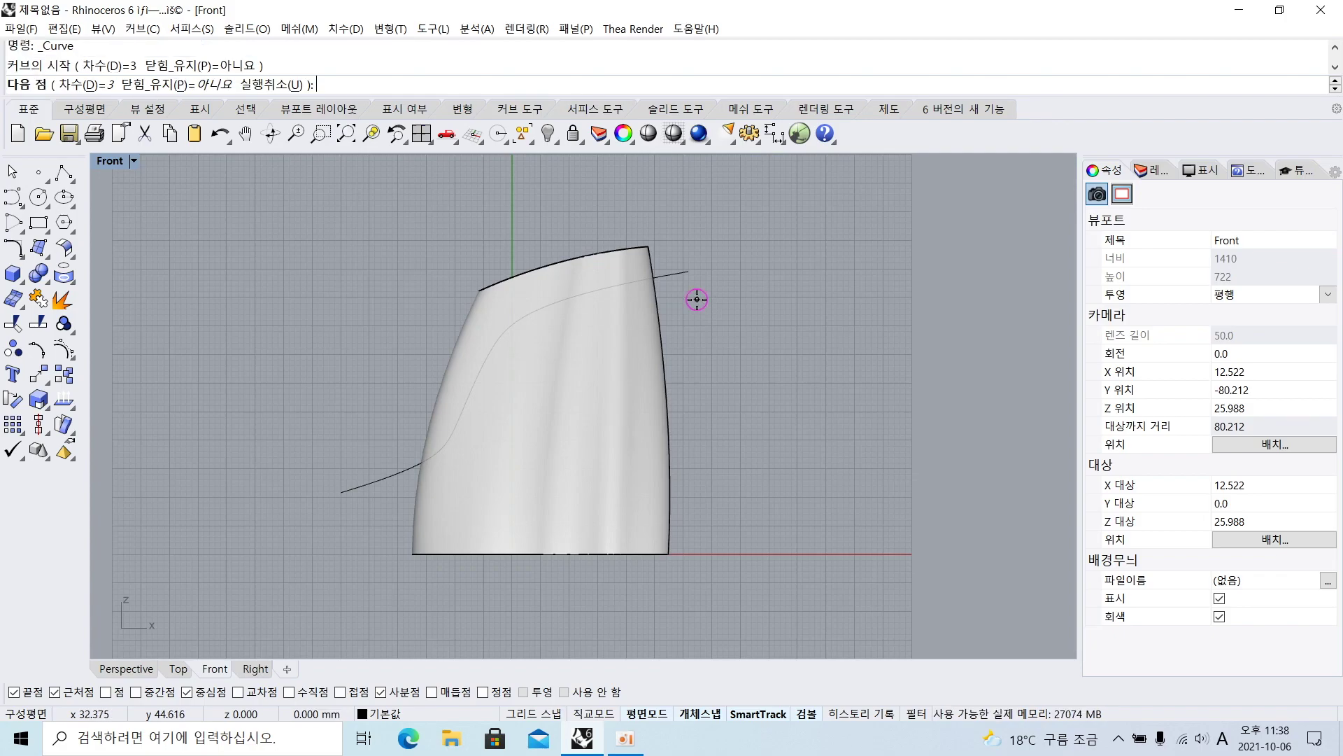
{"action": "left_click", "coordinate": [596, 324]}
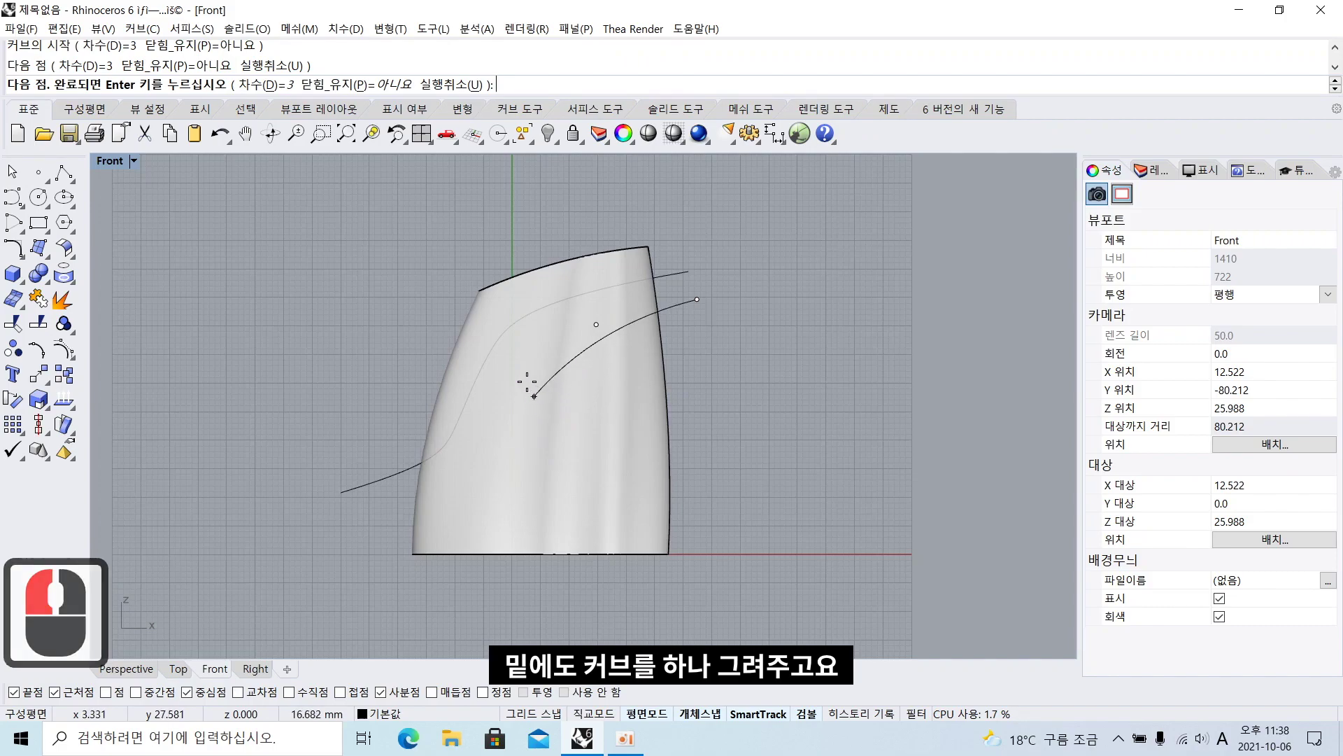
{"action": "left_click", "coordinate": [533, 351]}
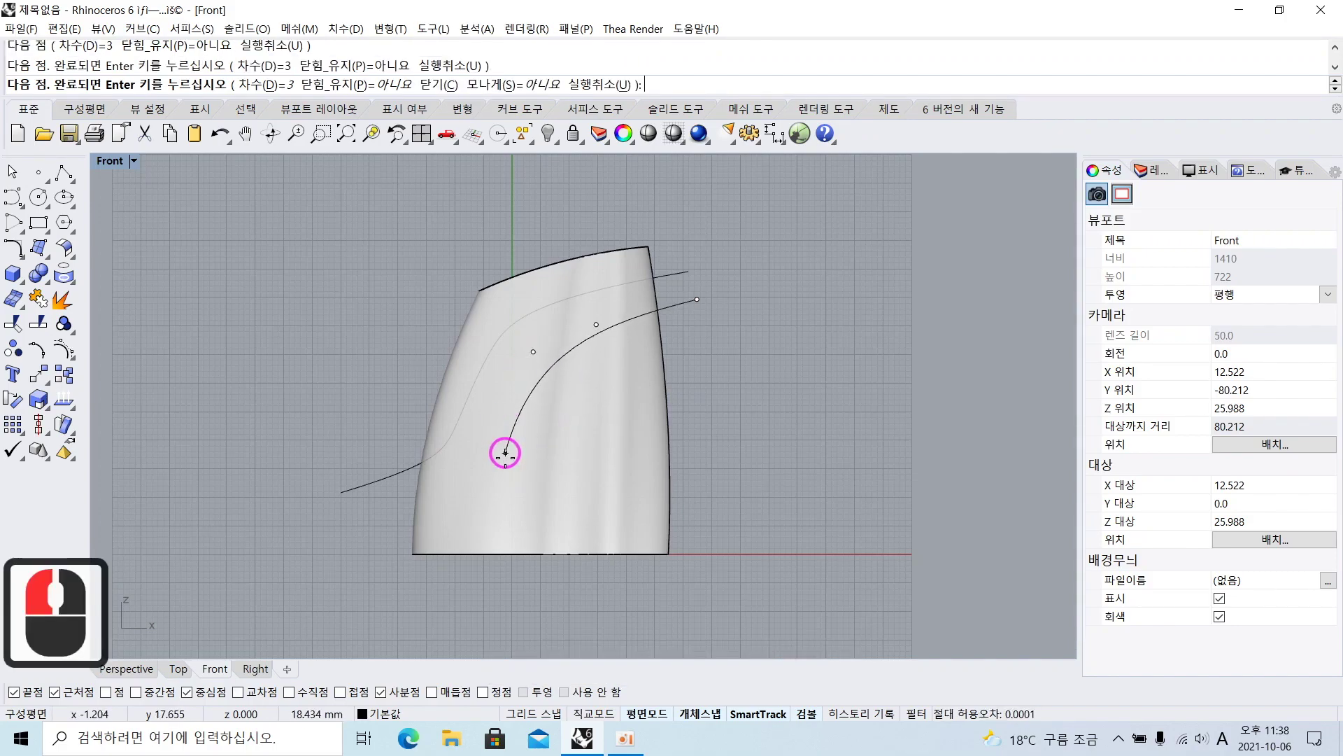
{"action": "left_click", "coordinate": [515, 415]}
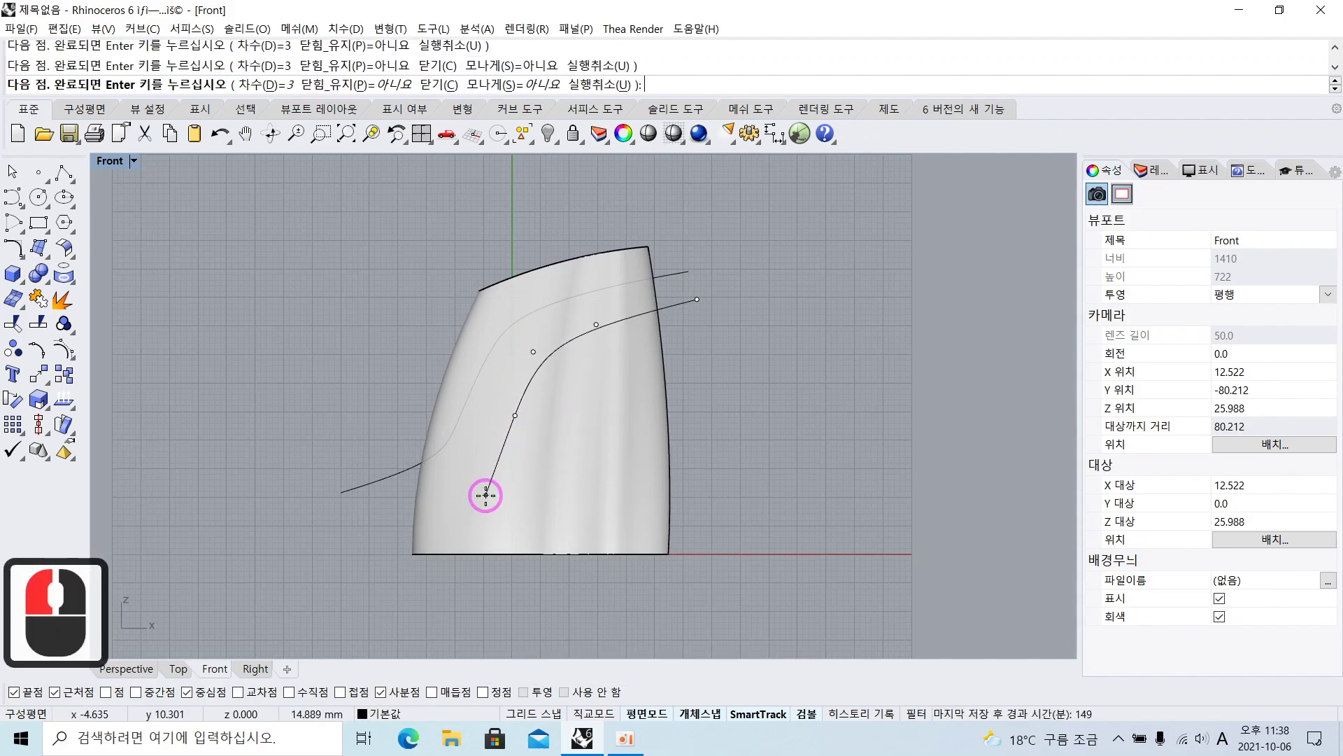
{"action": "left_click", "coordinate": [485, 495]}
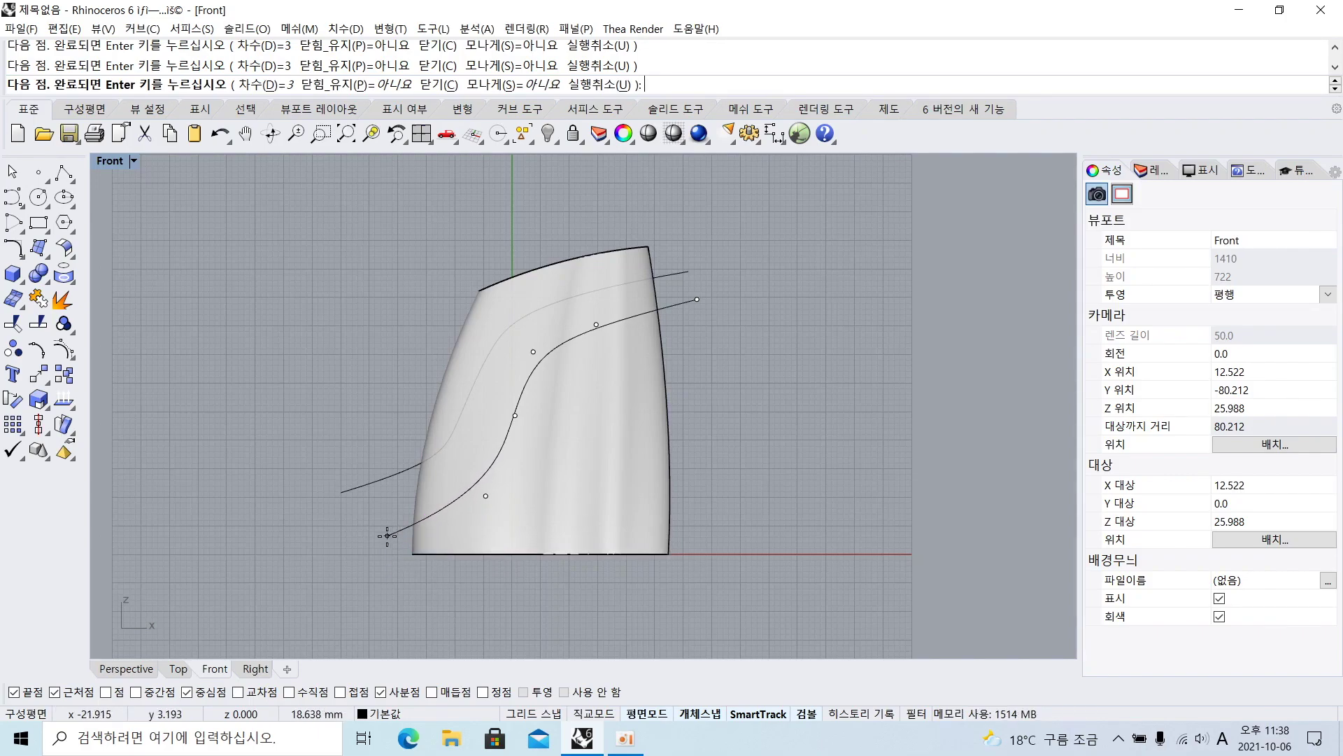
{"action": "left_click", "coordinate": [364, 530]}
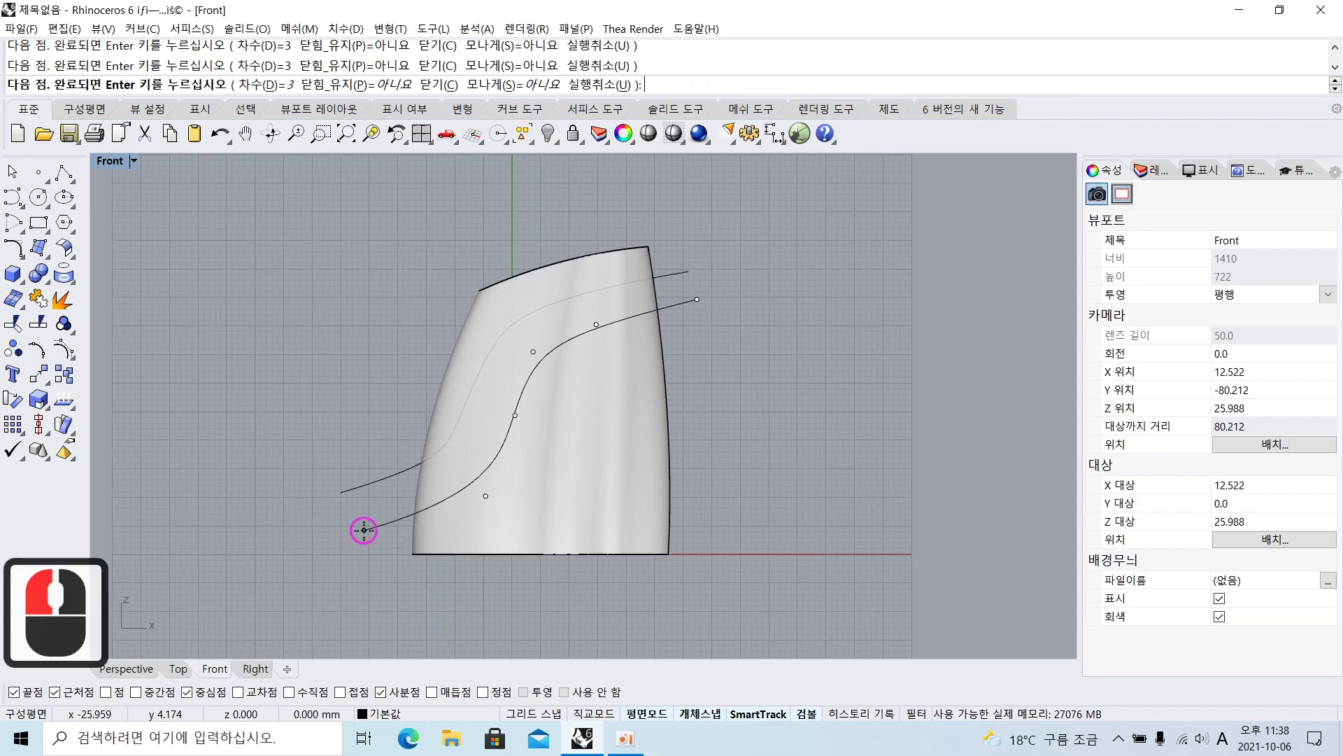
{"action": "right_click", "coordinate": [364, 531]}
Move both S-shaped curves together about 3 mm in the negative x direction in the Front view
{"action": "left_click_drag", "start_coordinate": [673, 315], "coordinate": [670, 342]}
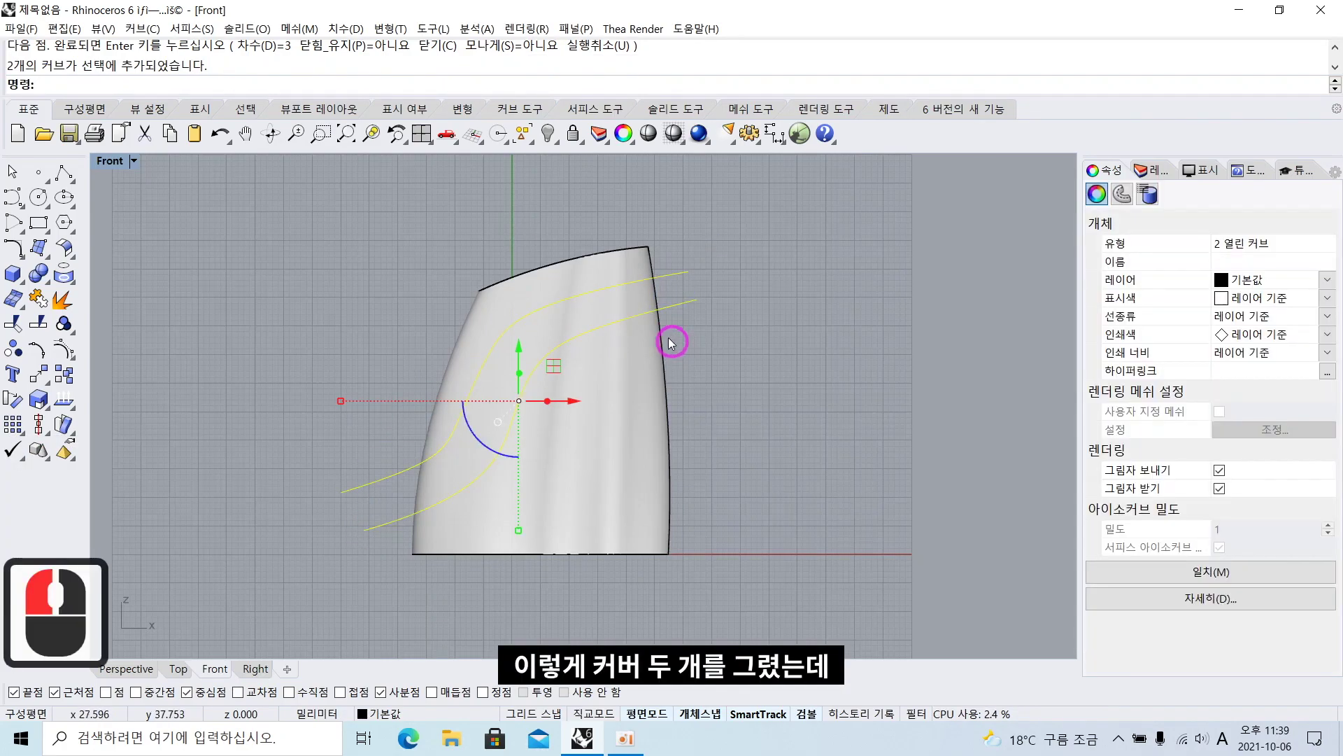
{"action": "left_click_drag", "start_coordinate": [570, 401], "coordinate": [561, 404]}
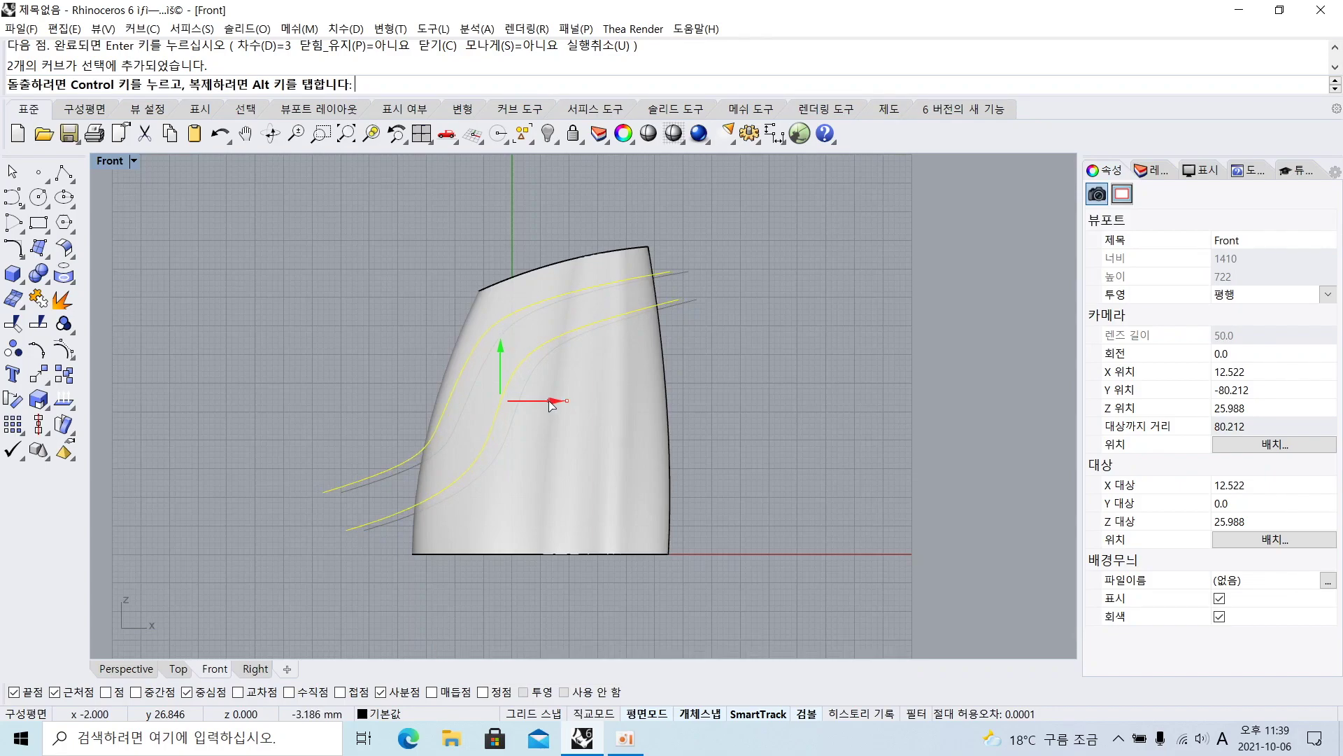
{"action": "left_click_drag", "start_coordinate": [550, 405], "coordinate": [550, 404]}
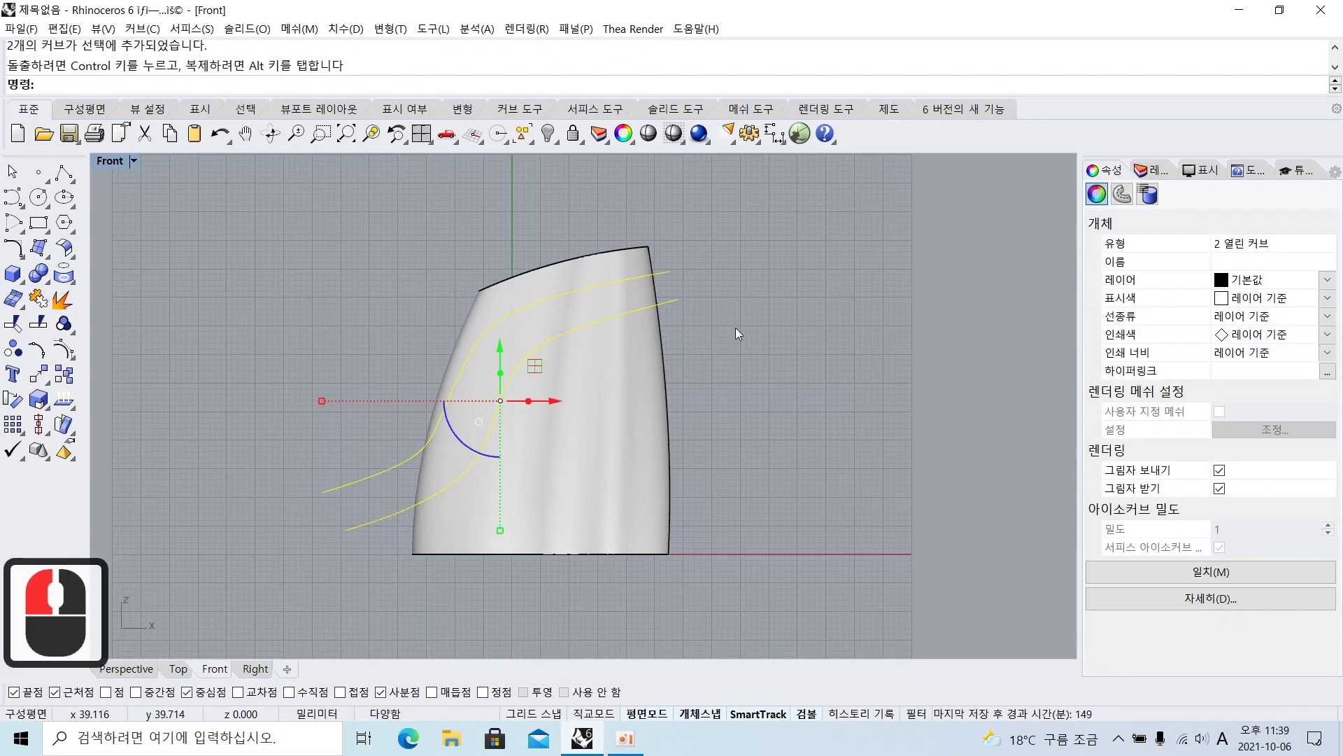
{"action": "left_click", "coordinate": [705, 330]}
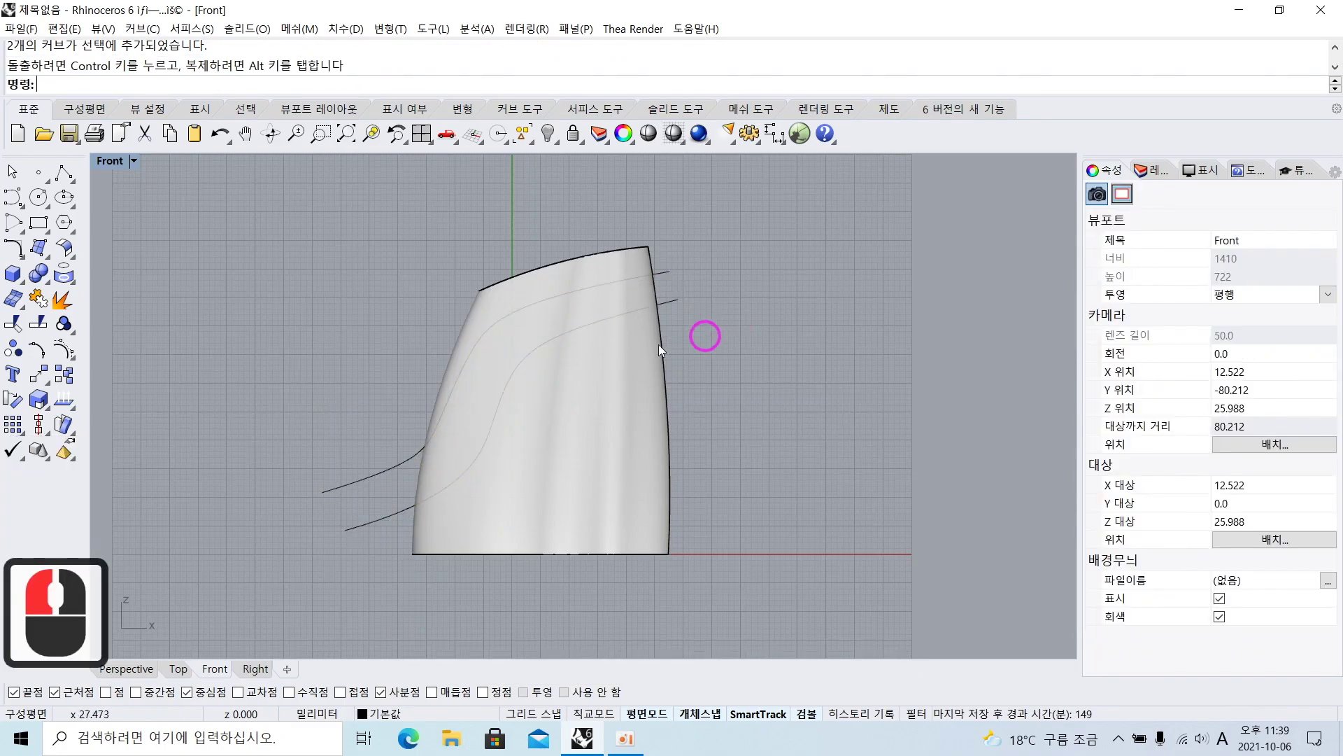
Extrude both S-shaped curves to both sides in the maximized Perspective view so the surfaces pass completely through the form
{"action": "double_click", "coordinate": [110, 162]}
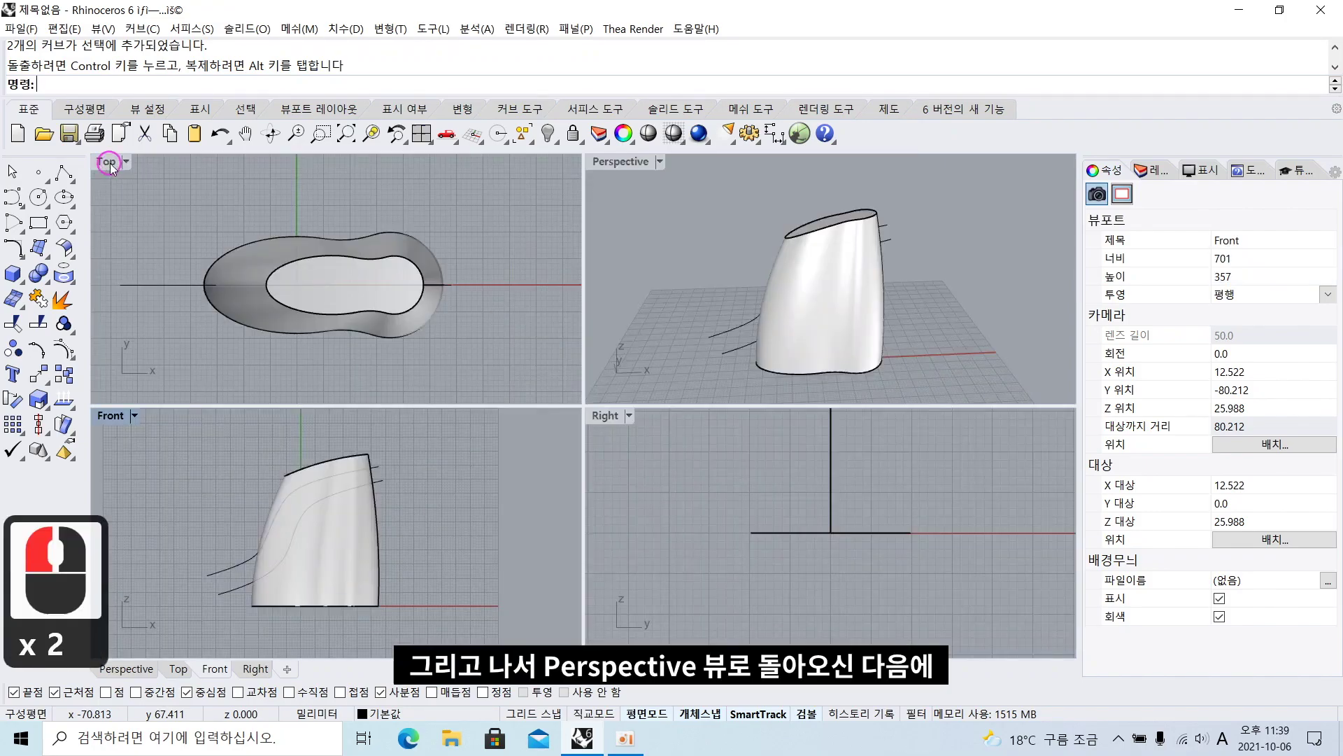
{"action": "double_click", "coordinate": [627, 166]}
{"action": "right_click_drag", "start_coordinate": [325, 316], "coordinate": [417, 528]}
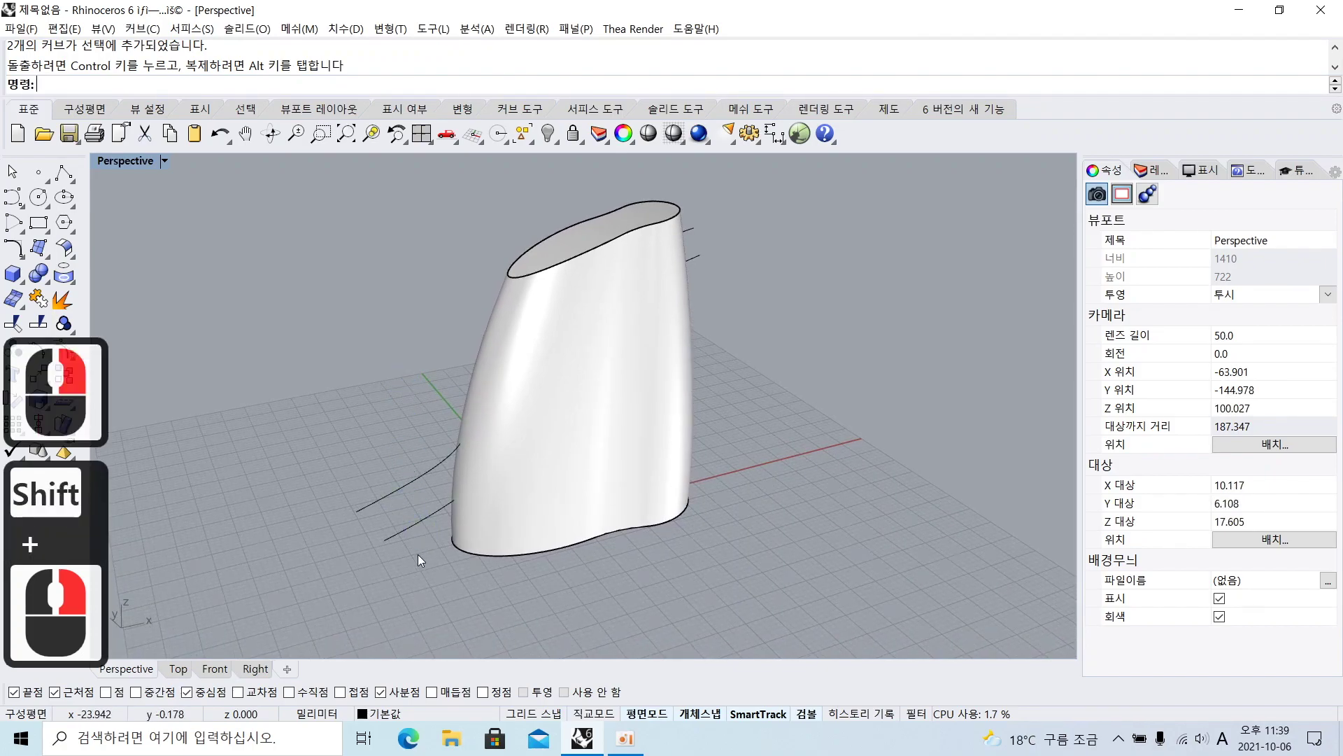
{"action": "left_click_drag", "start_coordinate": [414, 561], "coordinate": [290, 420]}
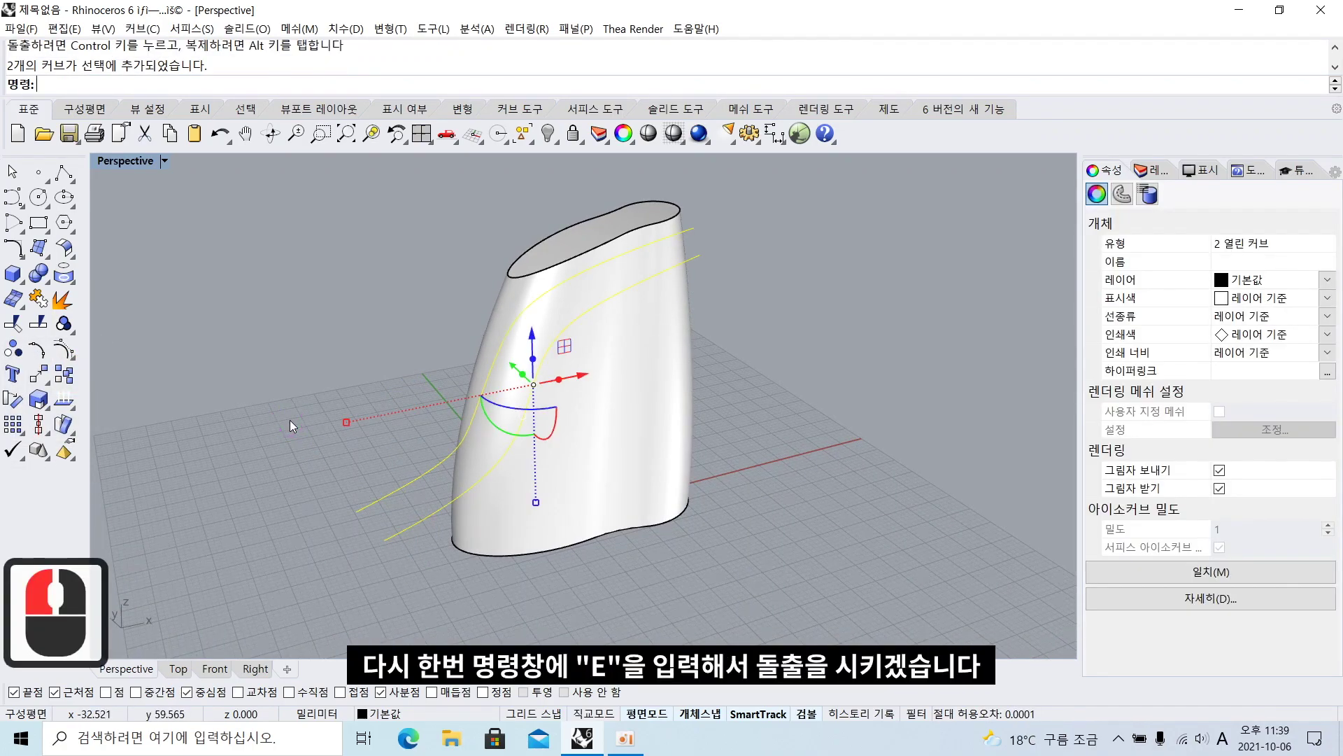
{"action": "type", "text": "e"}
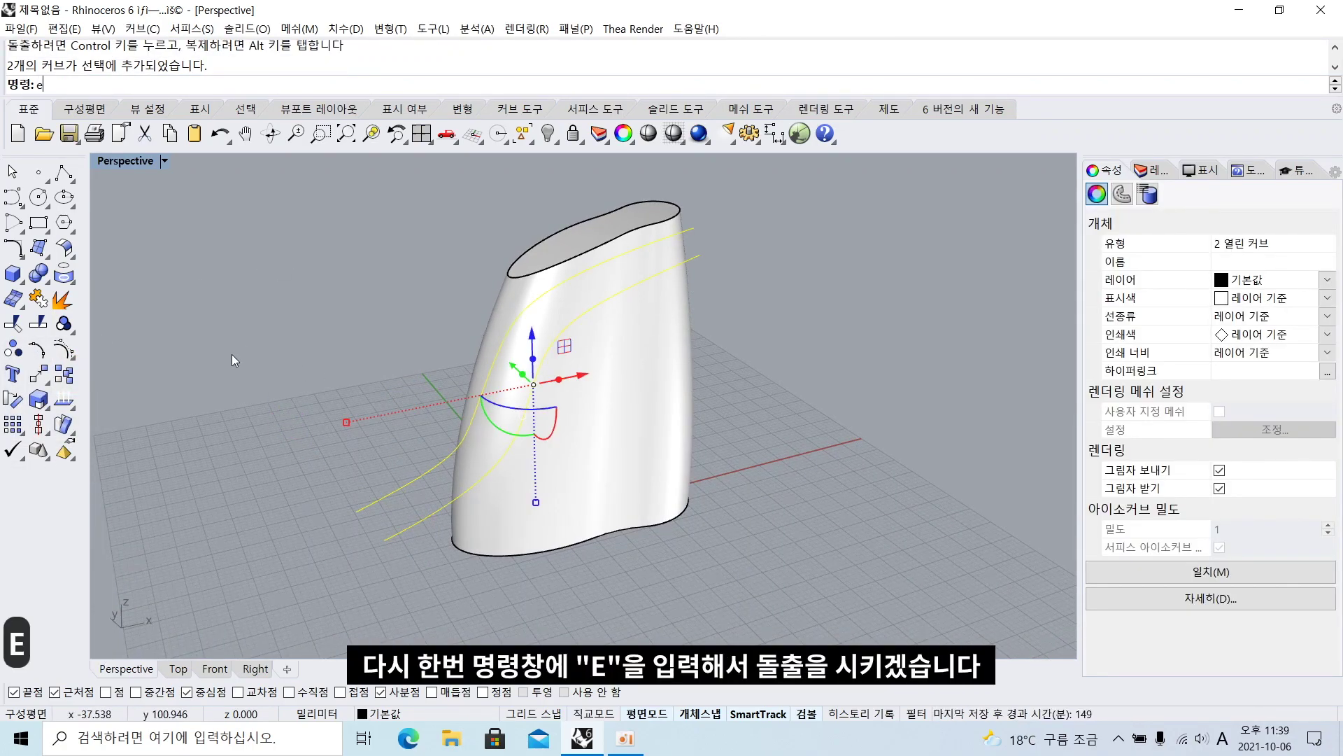
{"action": "key", "text": "Return"}
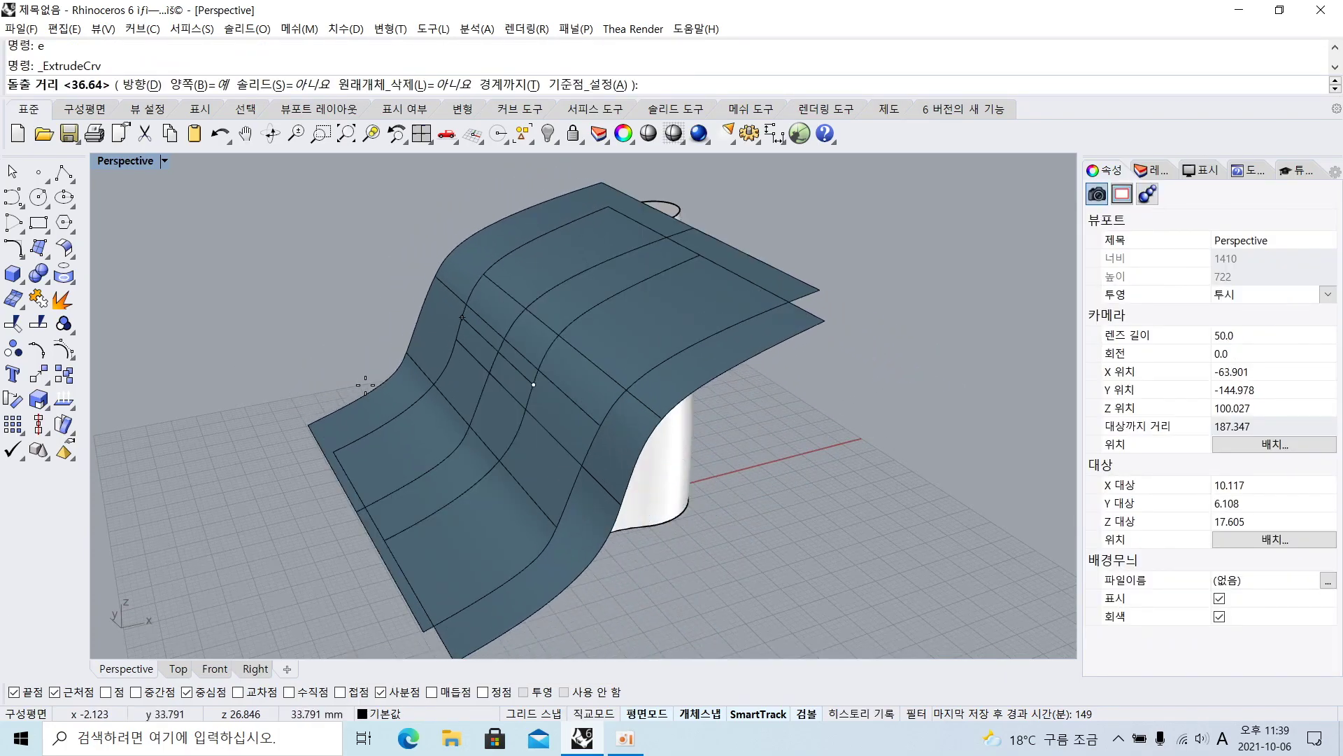
{"action": "left_click", "coordinate": [382, 389]}
{"action": "left_click", "coordinate": [830, 470]}
{"action": "right_click_drag", "start_coordinate": [827, 470], "coordinate": [719, 450]}
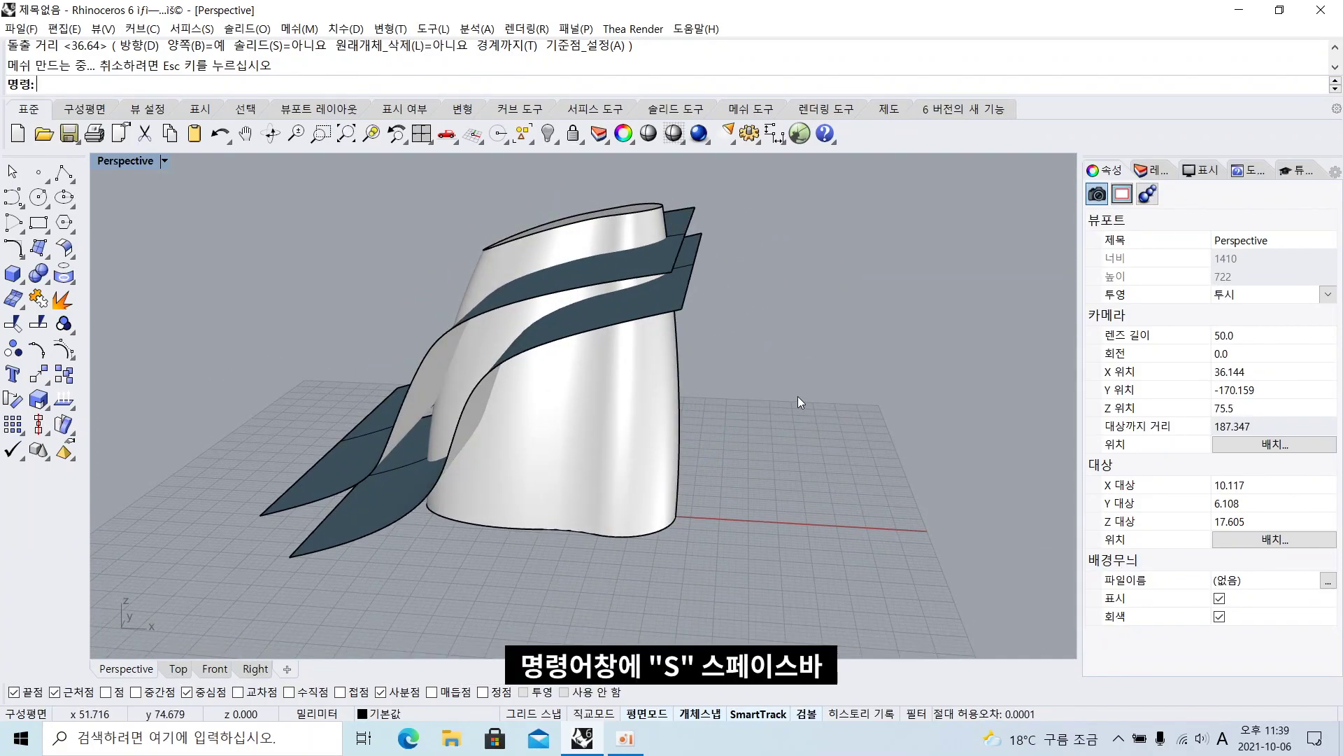
Split the form's body using the two extruded S-shaped surfaces as cutting objects
{"action": "key", "text": "space"}
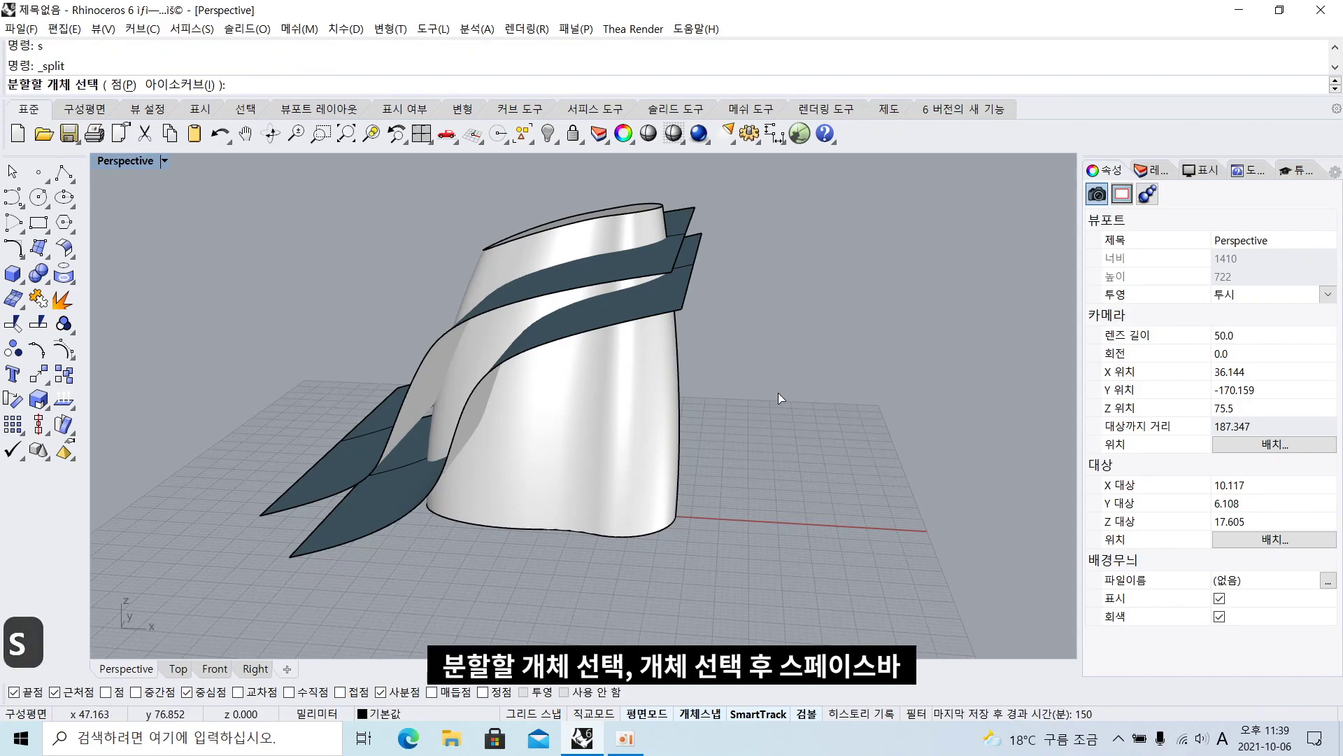
{"action": "left_click", "coordinate": [658, 437]}
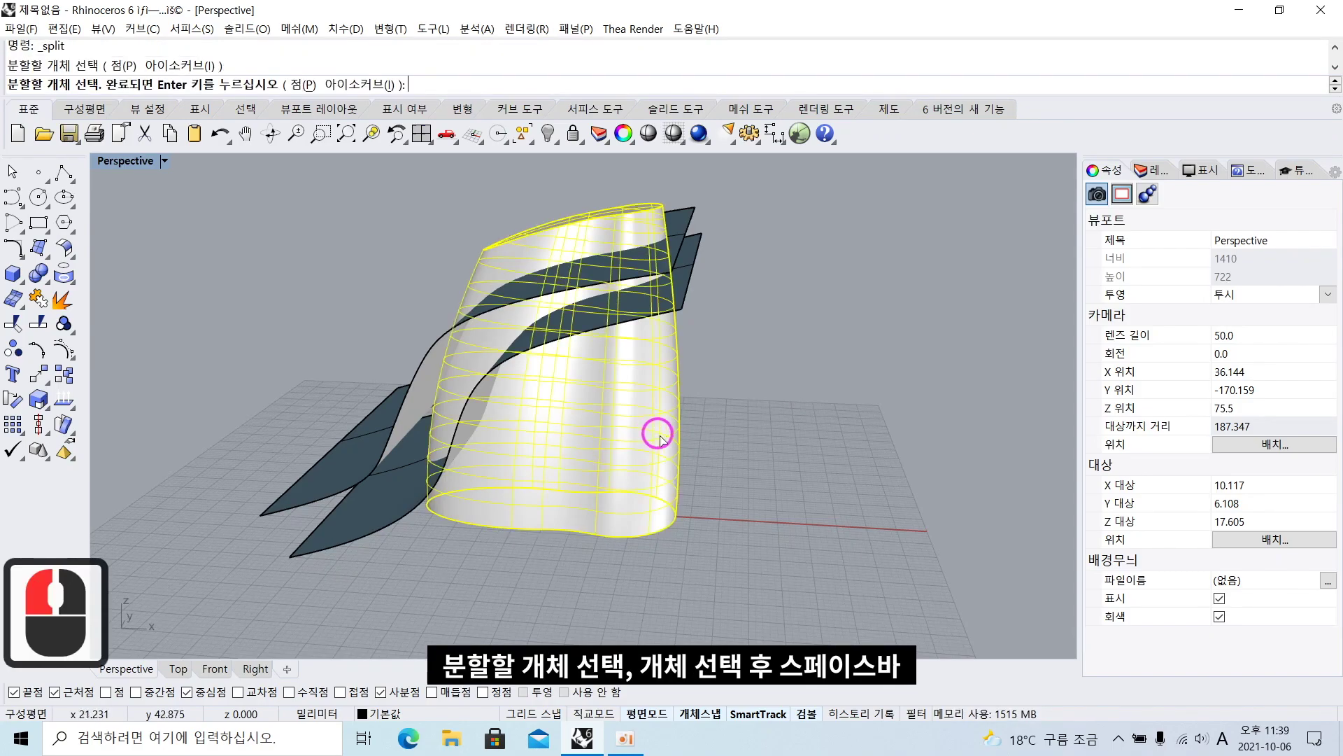
{"action": "key", "text": "space"}
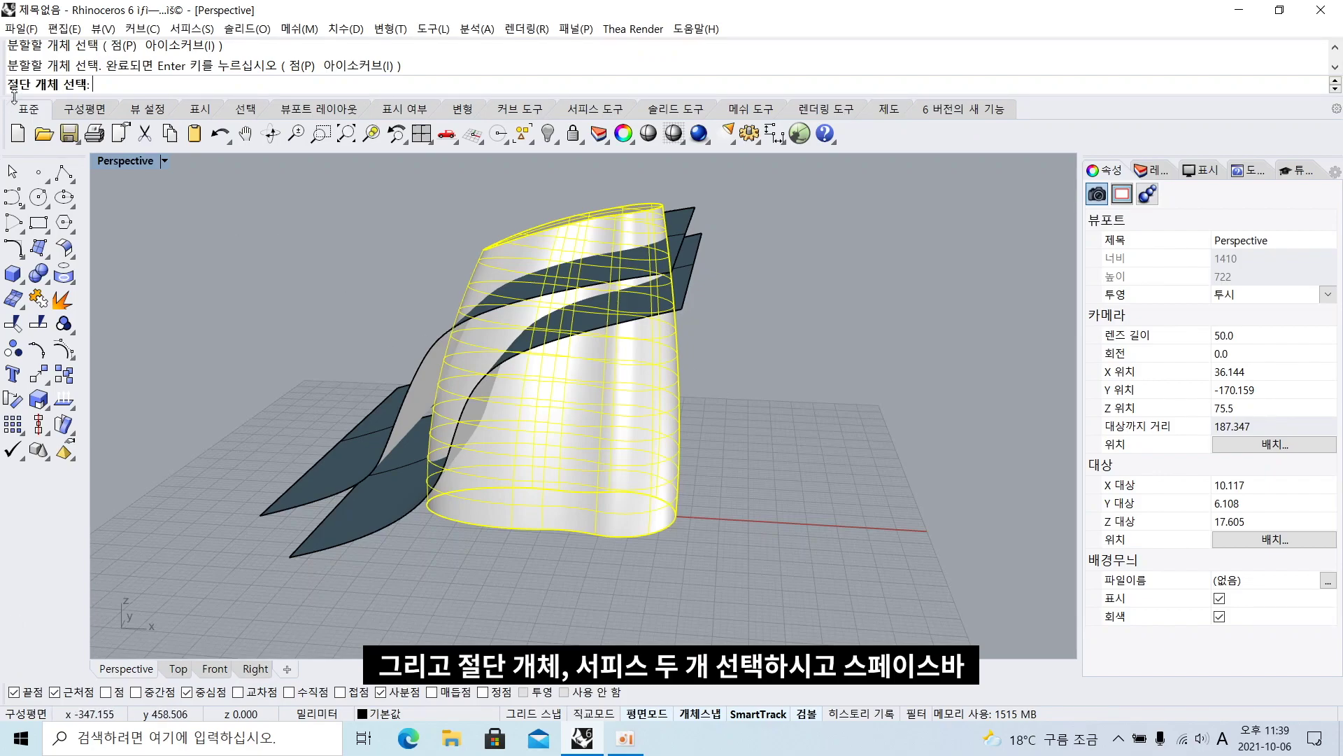
{"action": "left_click", "coordinate": [324, 473]}
{"action": "left_click", "coordinate": [359, 505]}
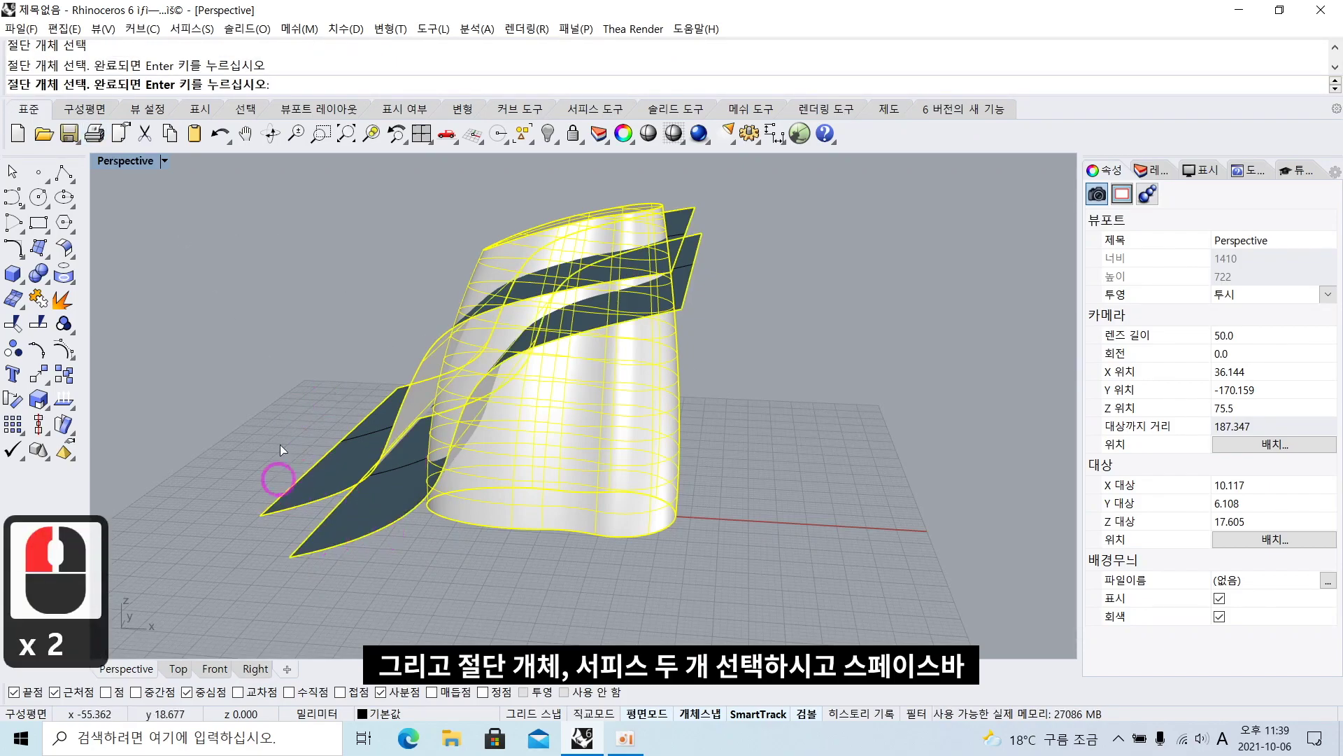
{"action": "key", "text": "space"}
Delete the two extruded S-shaped cutting surfaces
{"action": "left_click", "coordinate": [336, 467]}
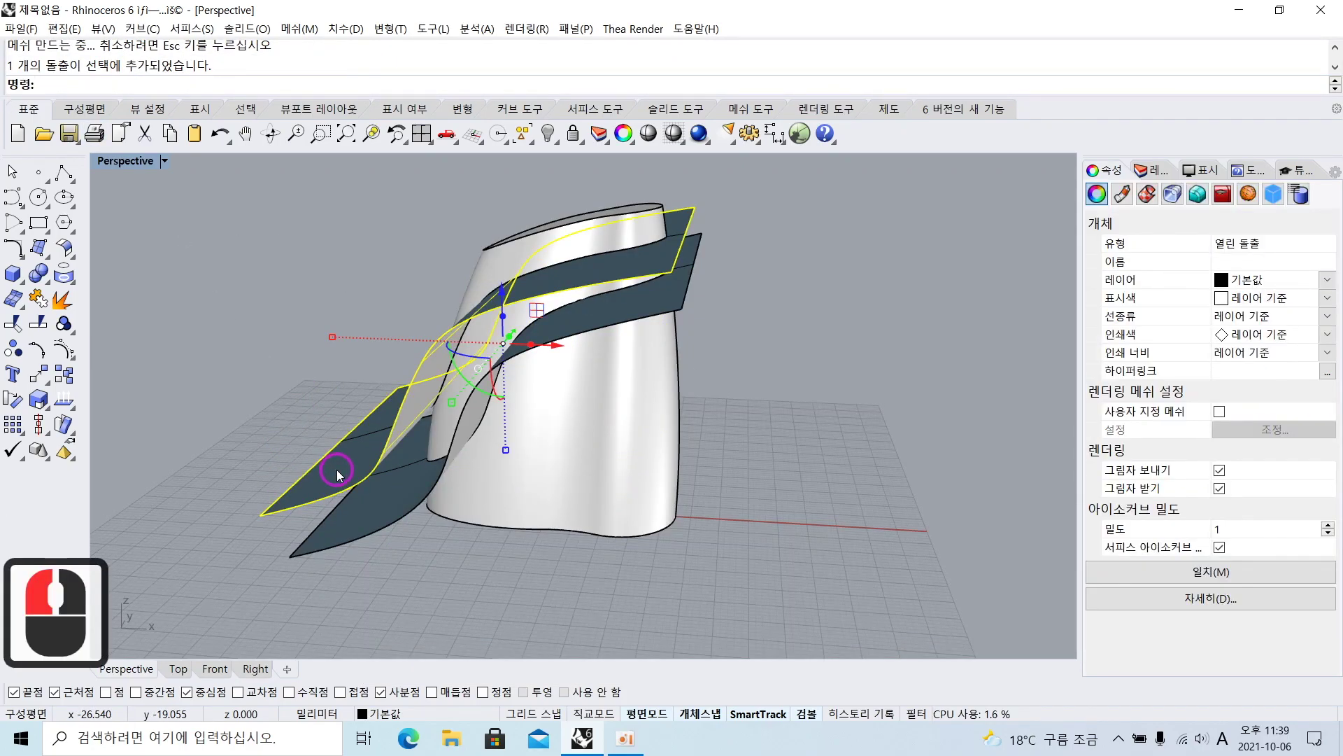
{"action": "key", "text": "BackSpace"}
{"action": "left_click", "coordinate": [359, 508]}
{"action": "key", "text": "BackSpace"}
{"action": "right_click_drag", "start_coordinate": [360, 510], "coordinate": [420, 504]}
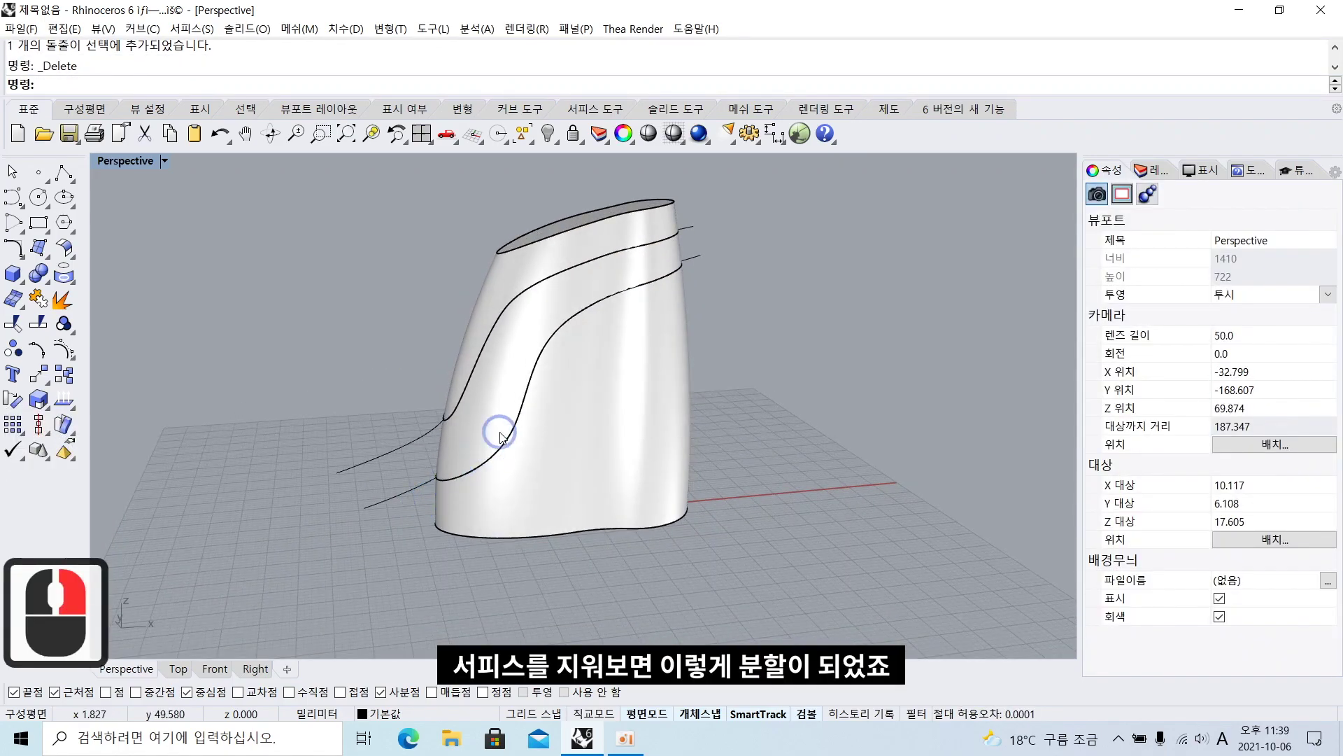
Delete the split band of surface between the upper and lower pieces of the form
{"action": "right_click_drag", "start_coordinate": [464, 409], "coordinate": [462, 417]}
{"action": "key", "text": "ctrl+z"}
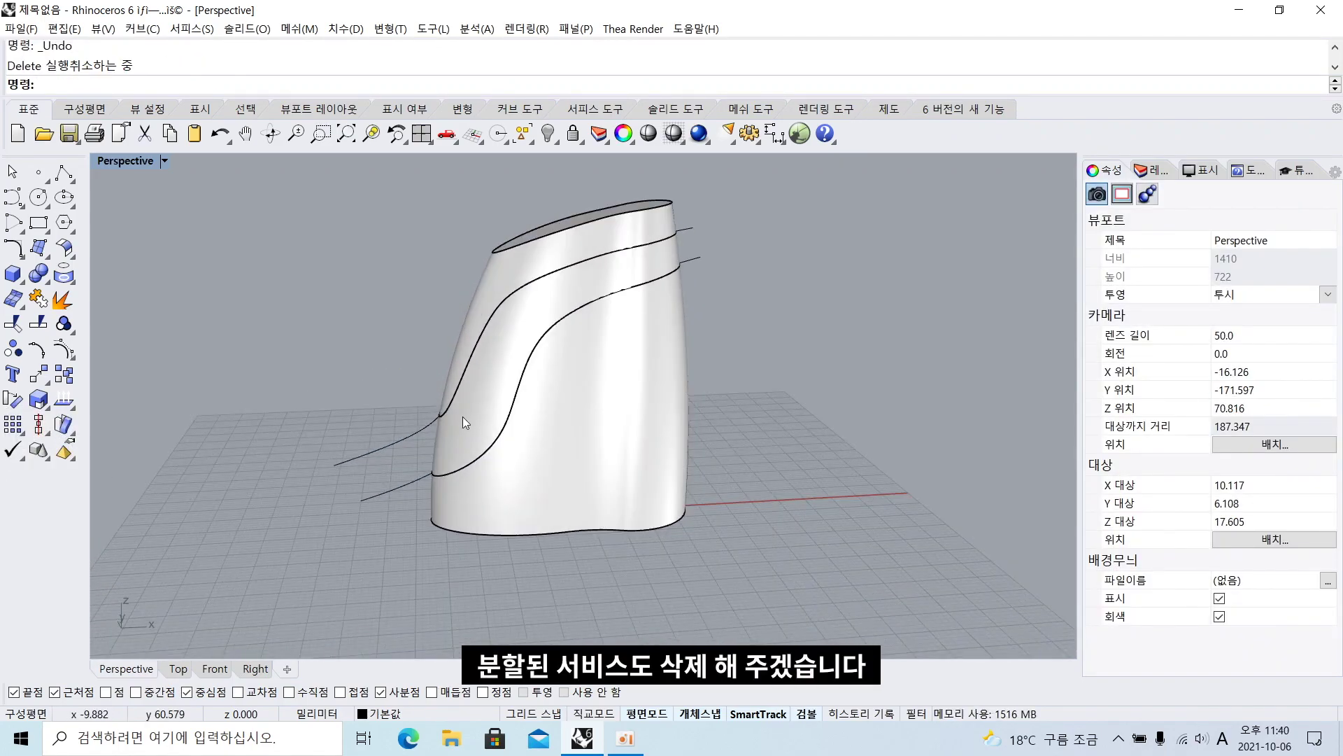
{"action": "left_click", "coordinate": [463, 417]}
{"action": "key", "text": "BackSpace"}
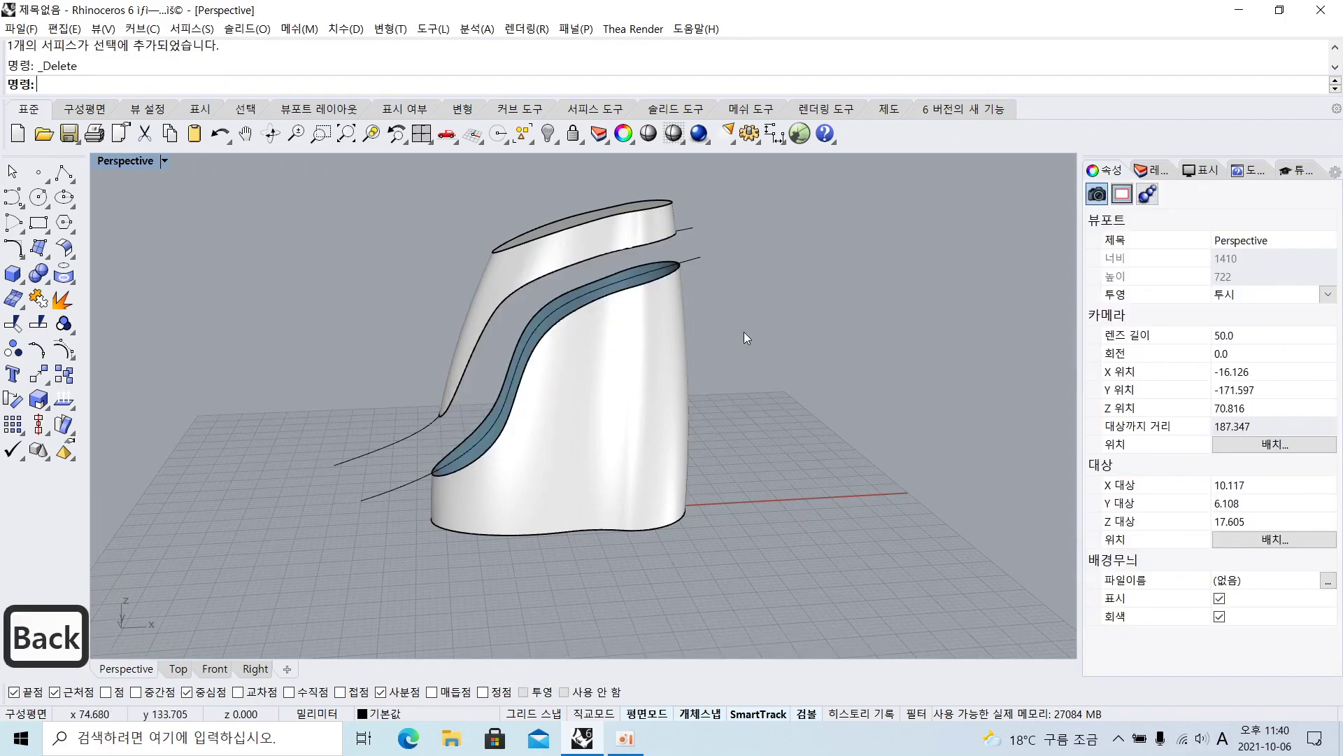
Delete the two S-shaped curves that project beyond the form
{"action": "right_click_drag", "start_coordinate": [696, 347], "coordinate": [600, 359]}
{"action": "scroll", "coordinate": [693, 359], "scroll_direction": "up", "scroll_amount": 3}
{"action": "right_click_drag", "start_coordinate": [693, 359], "coordinate": [354, 544]}
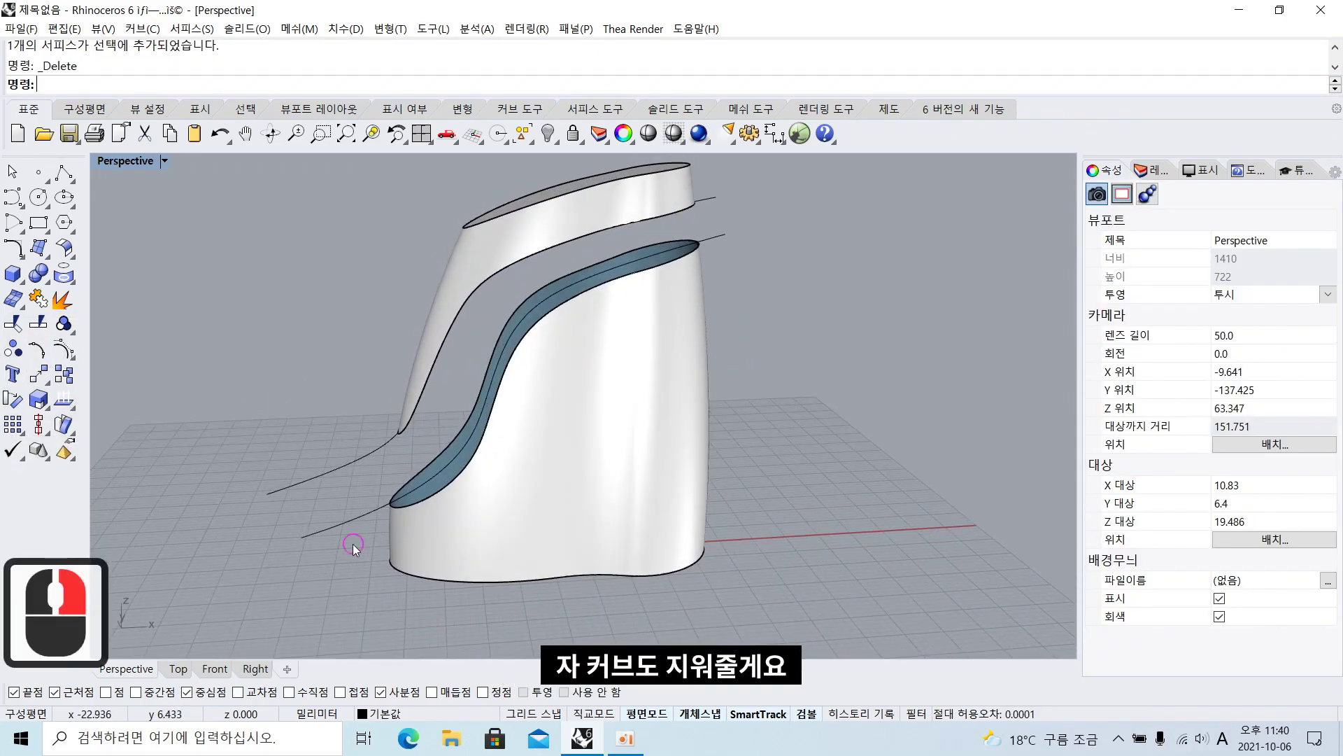
{"action": "left_click_drag", "start_coordinate": [354, 544], "coordinate": [228, 421]}
{"action": "key", "text": "BackSpace"}
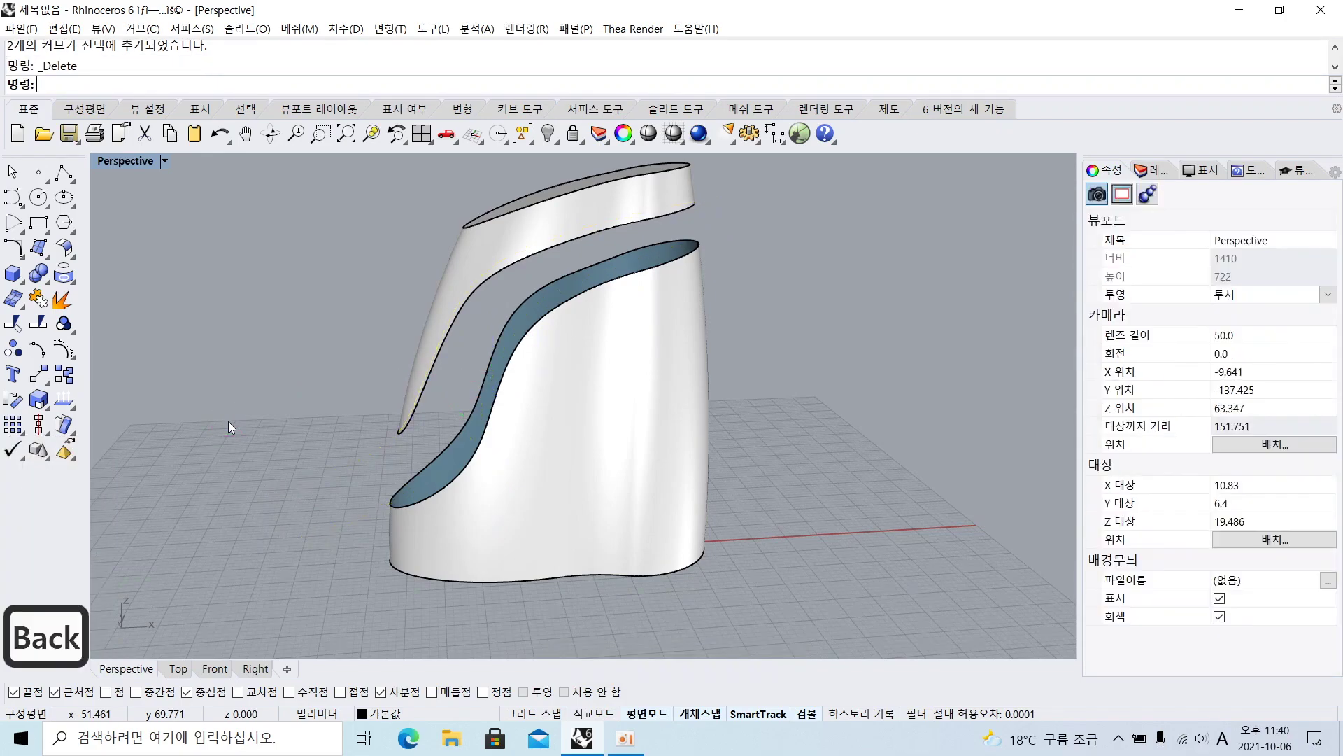
Draw a four-point crescent-shaped control point curve in the Front view, joining the quadrant point at the upper piece's tip to the lower piece's rim
{"action": "double_click", "coordinate": [140, 162]}
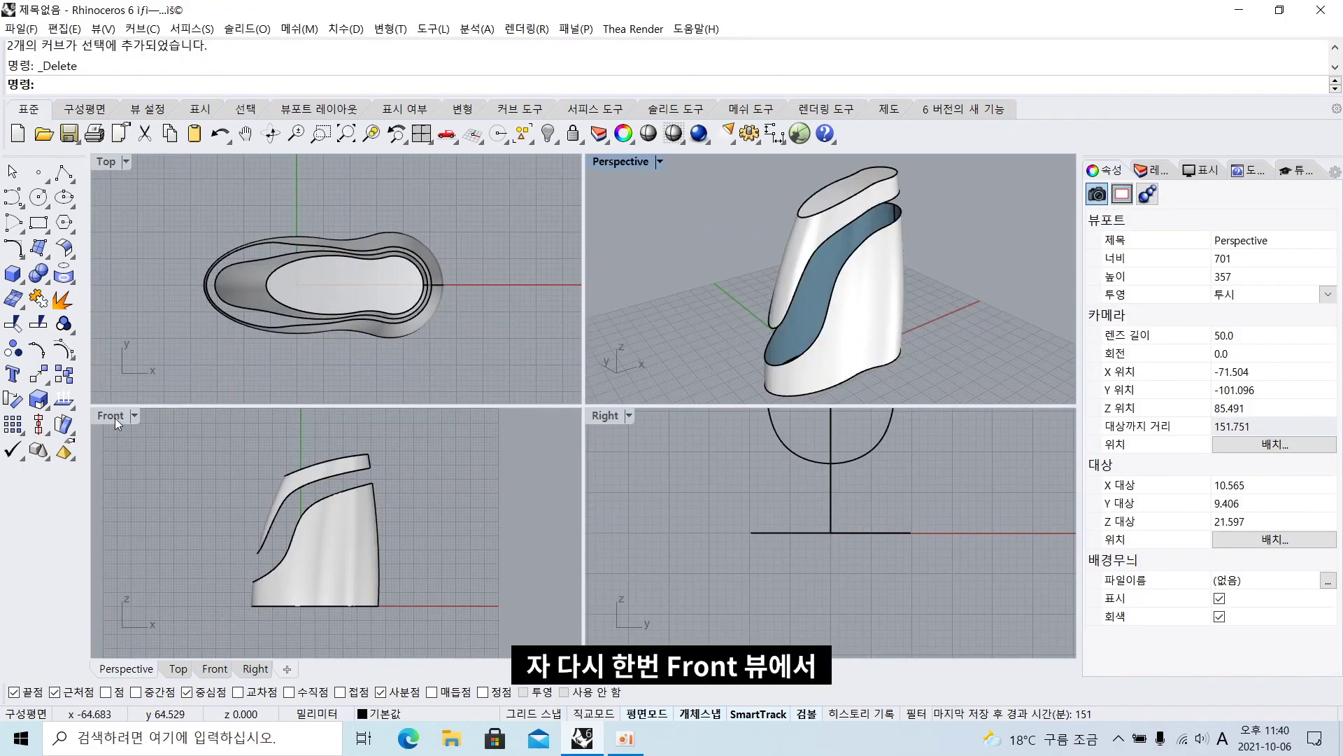
{"action": "scroll", "coordinate": [273, 565], "scroll_direction": "up", "scroll_amount": 5}
{"action": "right_click_drag", "start_coordinate": [265, 572], "coordinate": [280, 519], "text": "shift"}
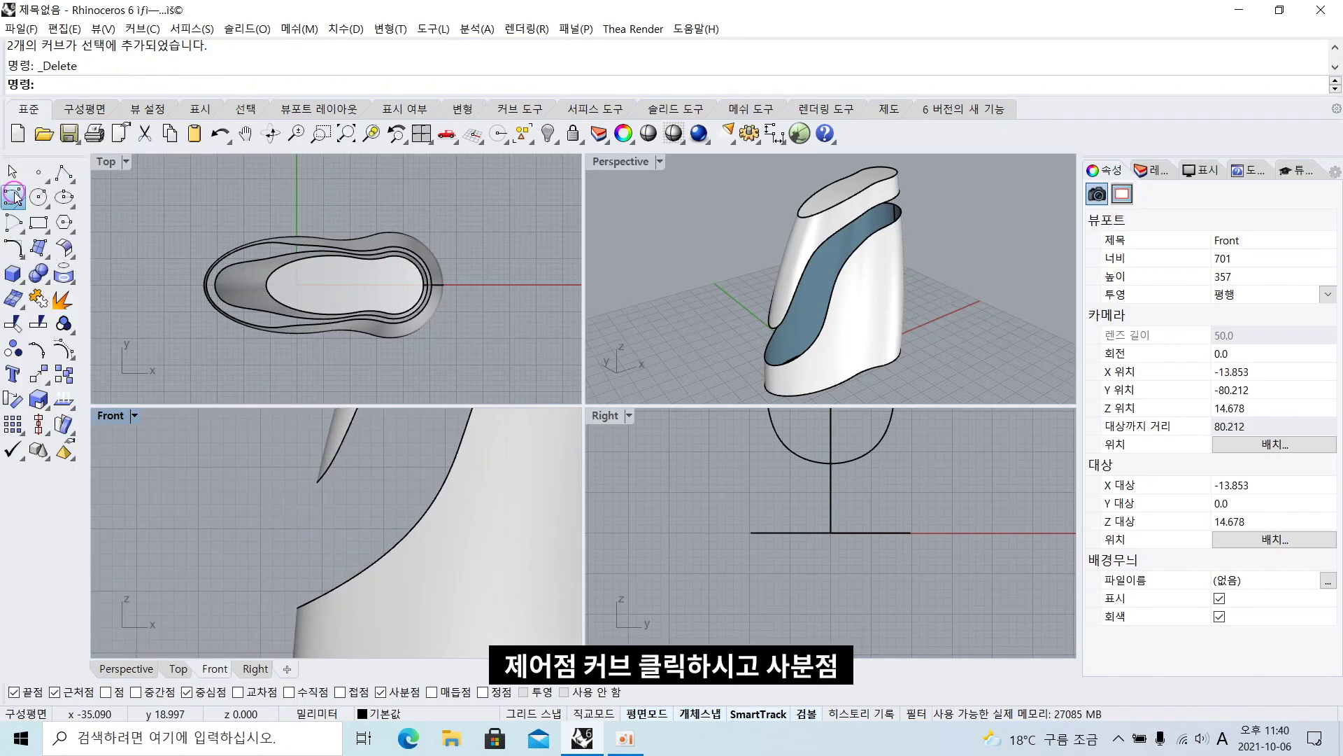
{"action": "left_click", "coordinate": [14, 196]}
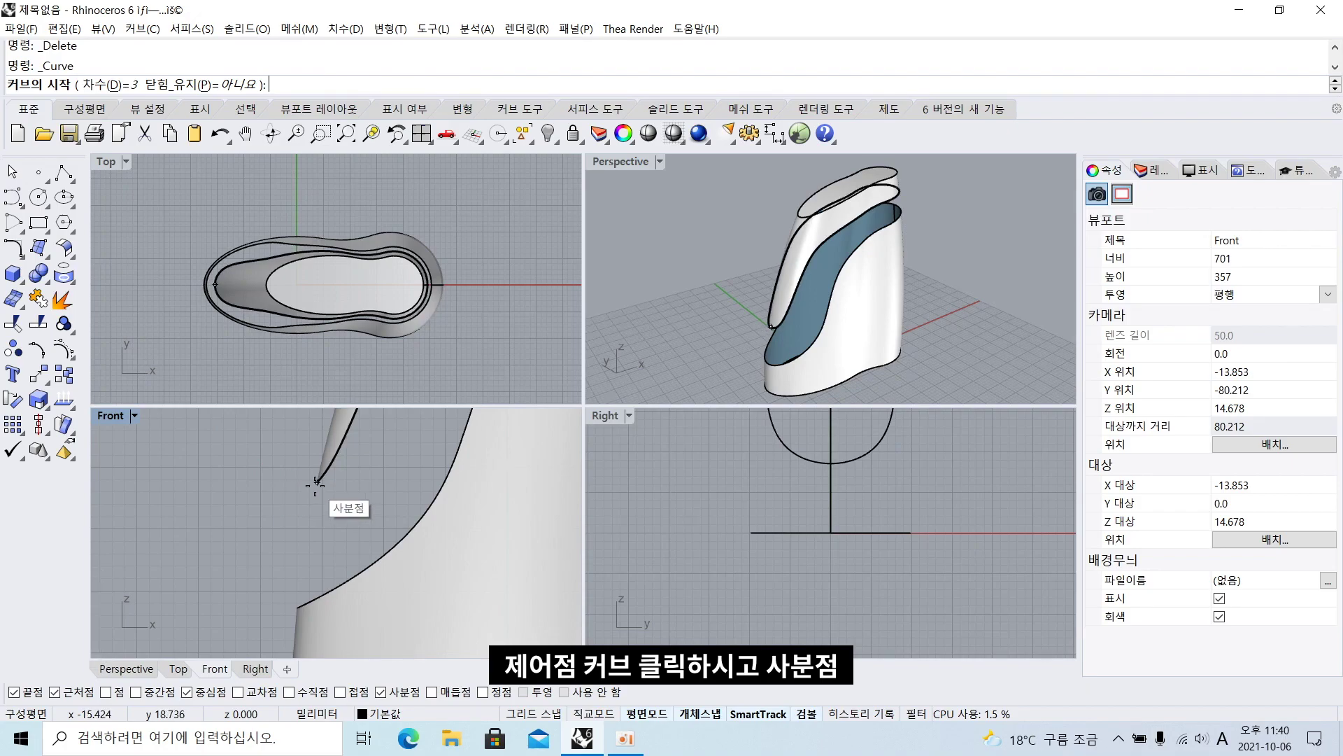
{"action": "scroll", "coordinate": [770, 328], "scroll_direction": "up", "scroll_amount": 2}
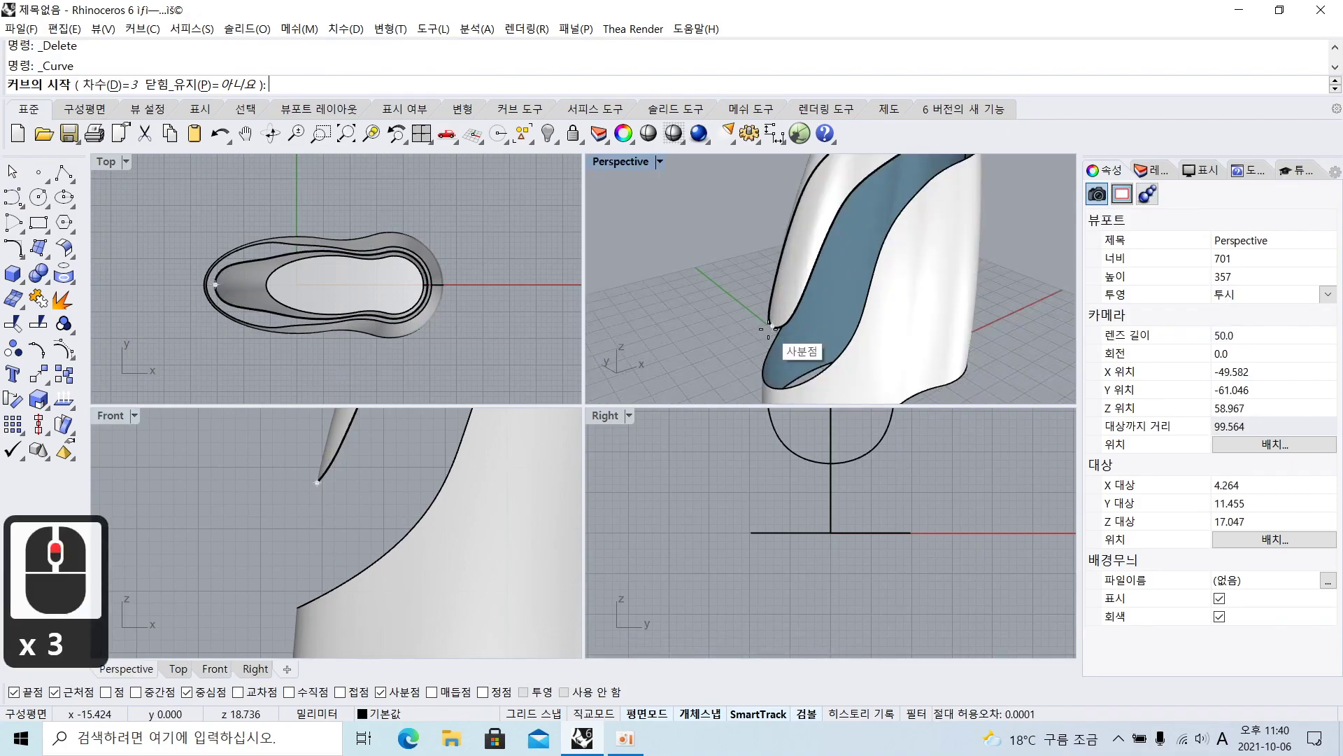
{"action": "scroll", "coordinate": [768, 328], "scroll_direction": "up", "scroll_amount": 2}
{"action": "right_click_drag", "start_coordinate": [768, 327], "coordinate": [768, 295], "text": "shift"}
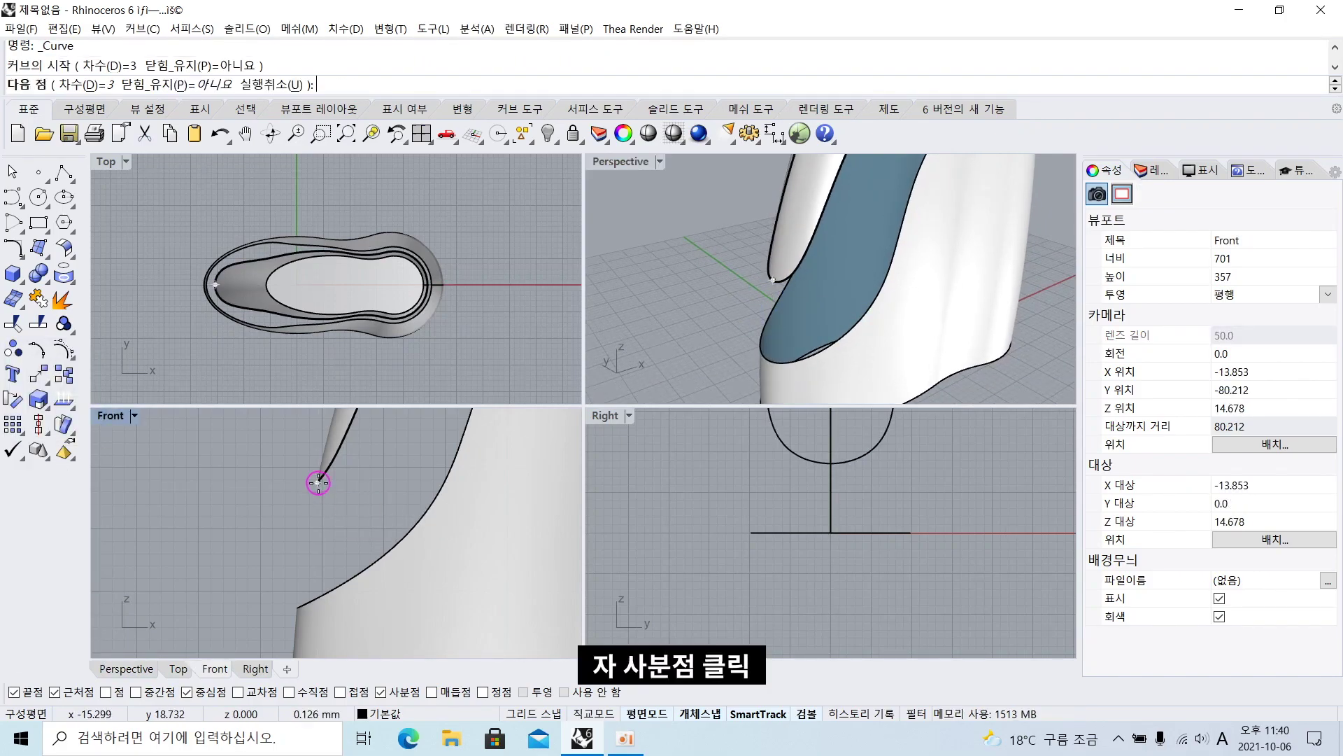
{"action": "left_click", "coordinate": [318, 483]}
{"action": "key", "text": "ctrl+z"}
{"action": "left_click", "coordinate": [336, 493]}
{"action": "left_click", "coordinate": [331, 561]}
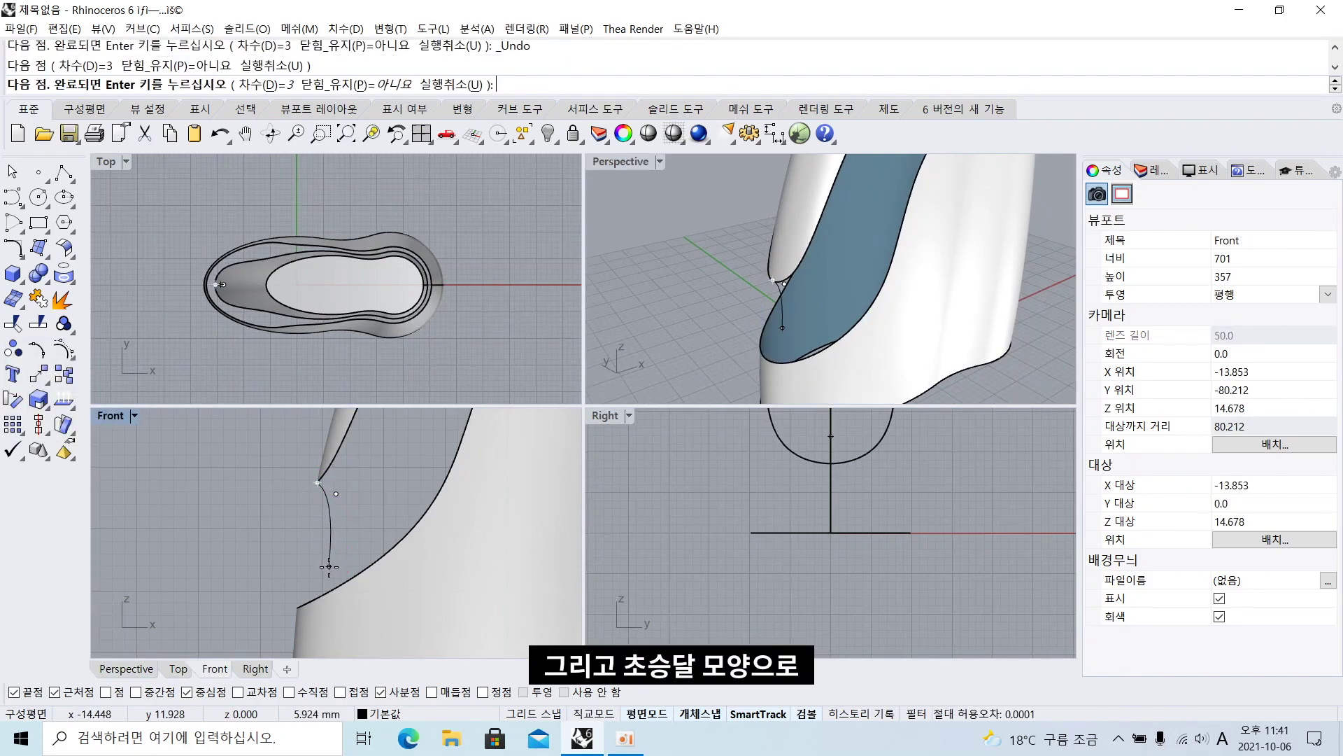
{"action": "left_click", "coordinate": [297, 600]}
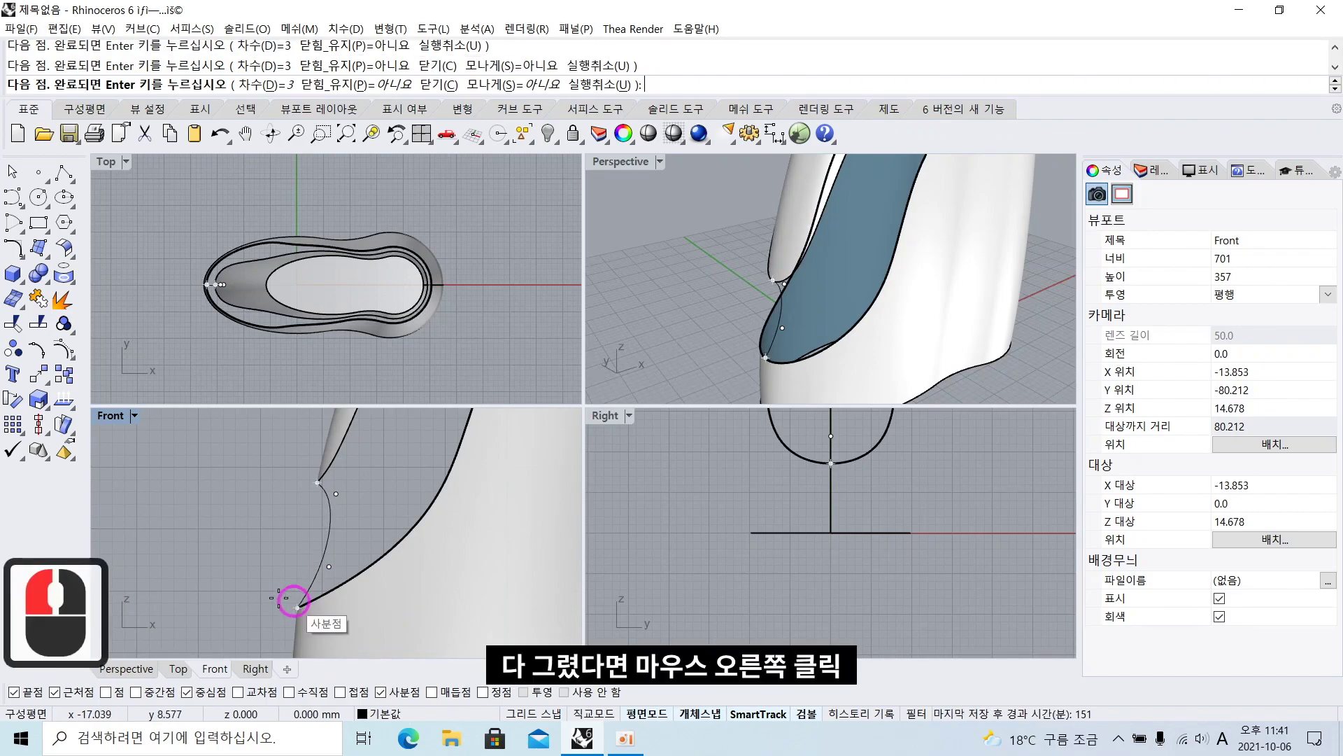
{"action": "right_click", "coordinate": [254, 577]}
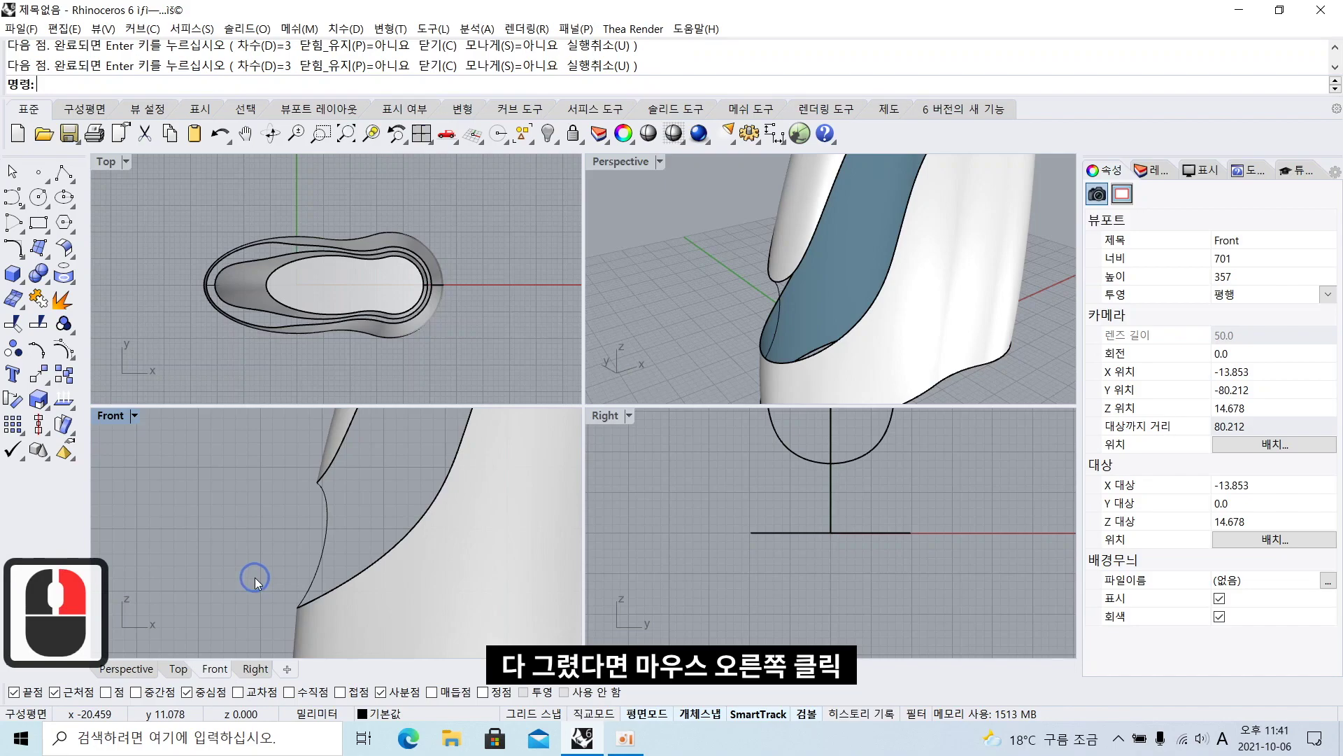
Begin a two-rail sweep in the maximized Perspective view, with the upper piece's lower edge and the lower piece's upper edge as rails
{"action": "double_click", "coordinate": [618, 162]}
{"action": "scroll", "coordinate": [613, 200], "scroll_direction": "down", "scroll_amount": 3}
{"action": "right_click_drag", "start_coordinate": [613, 200], "coordinate": [565, 489], "text": "shift"}
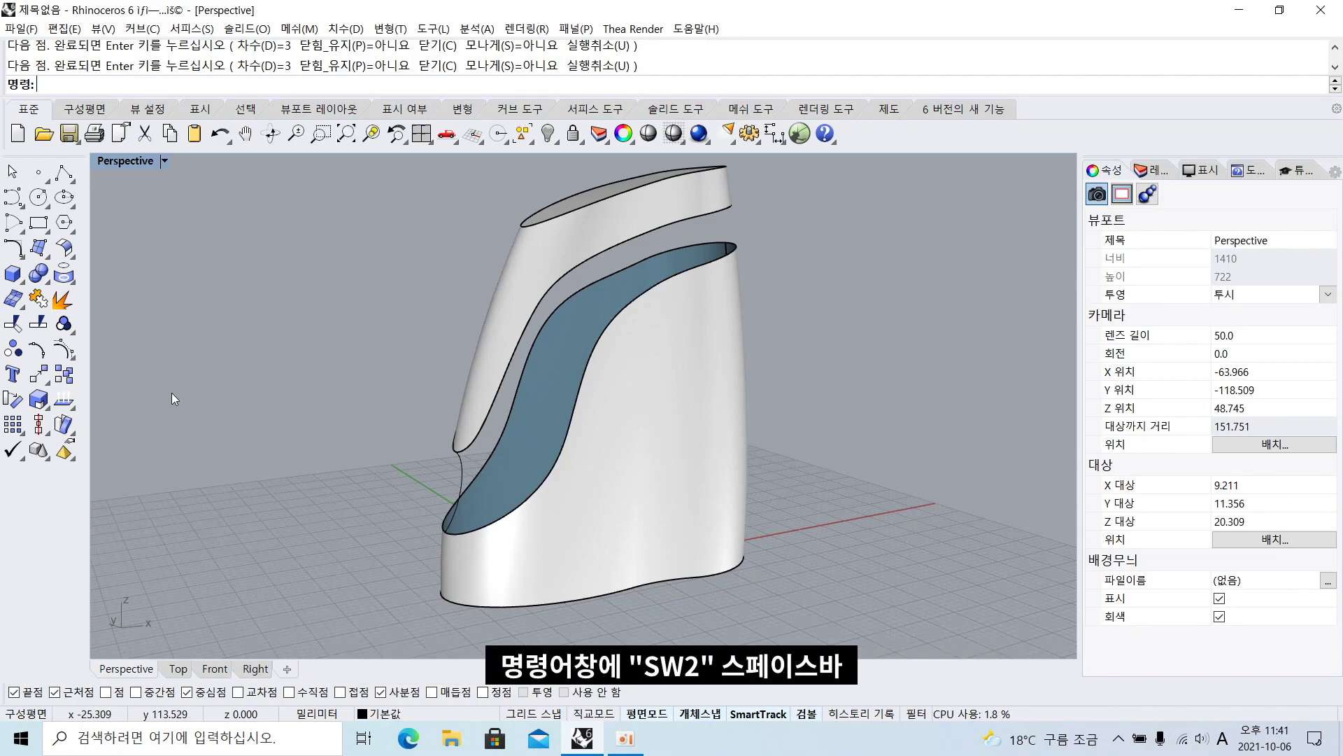
{"action": "type", "text": "2"}
{"action": "key", "text": "space"}
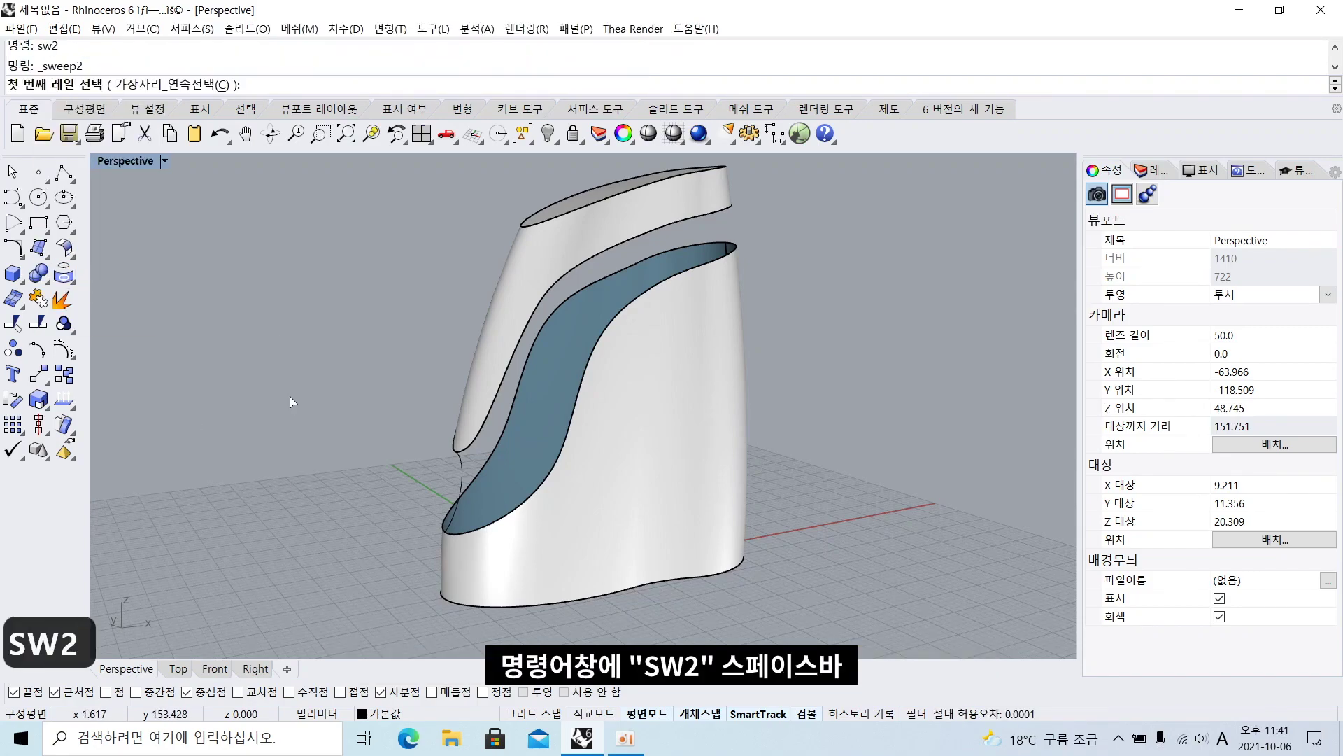
{"action": "scroll", "coordinate": [480, 423], "scroll_direction": "up", "scroll_amount": 3}
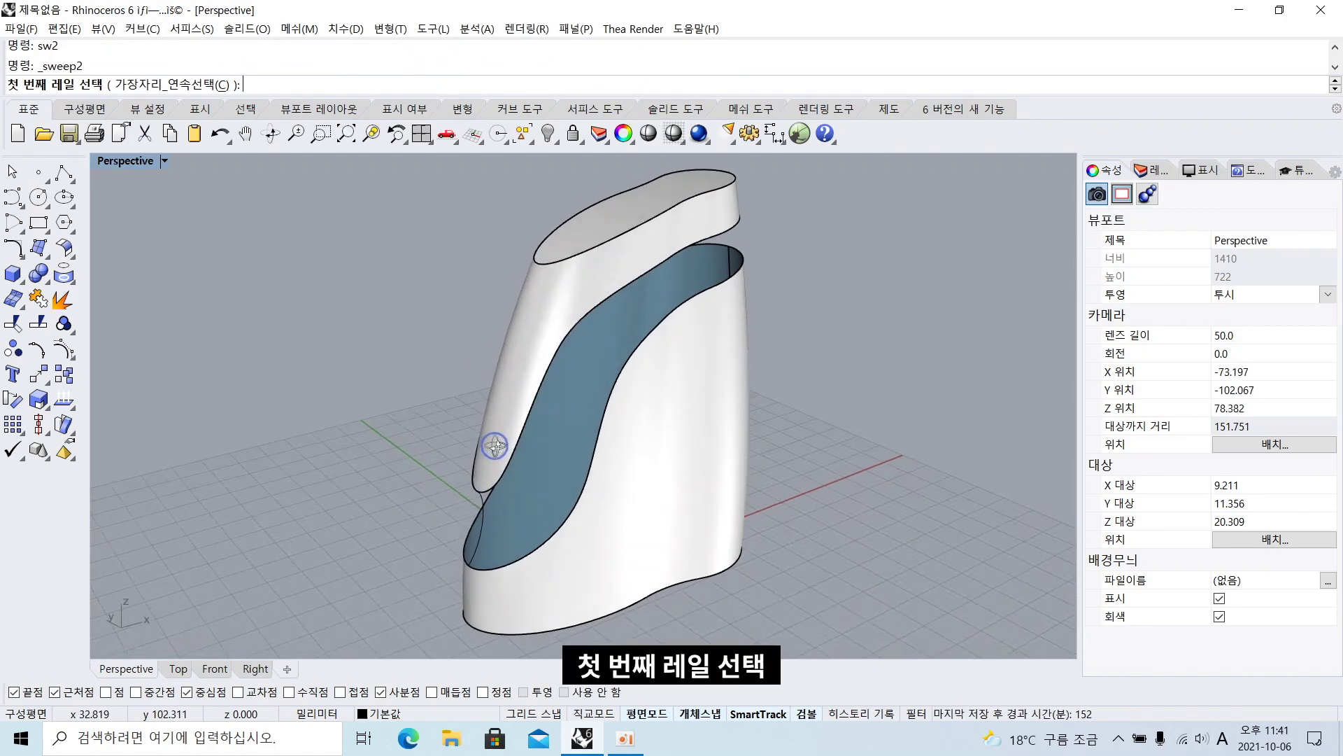
{"action": "right_click_drag", "start_coordinate": [504, 450], "coordinate": [470, 410], "text": "shift"}
{"action": "left_click", "coordinate": [470, 410]}
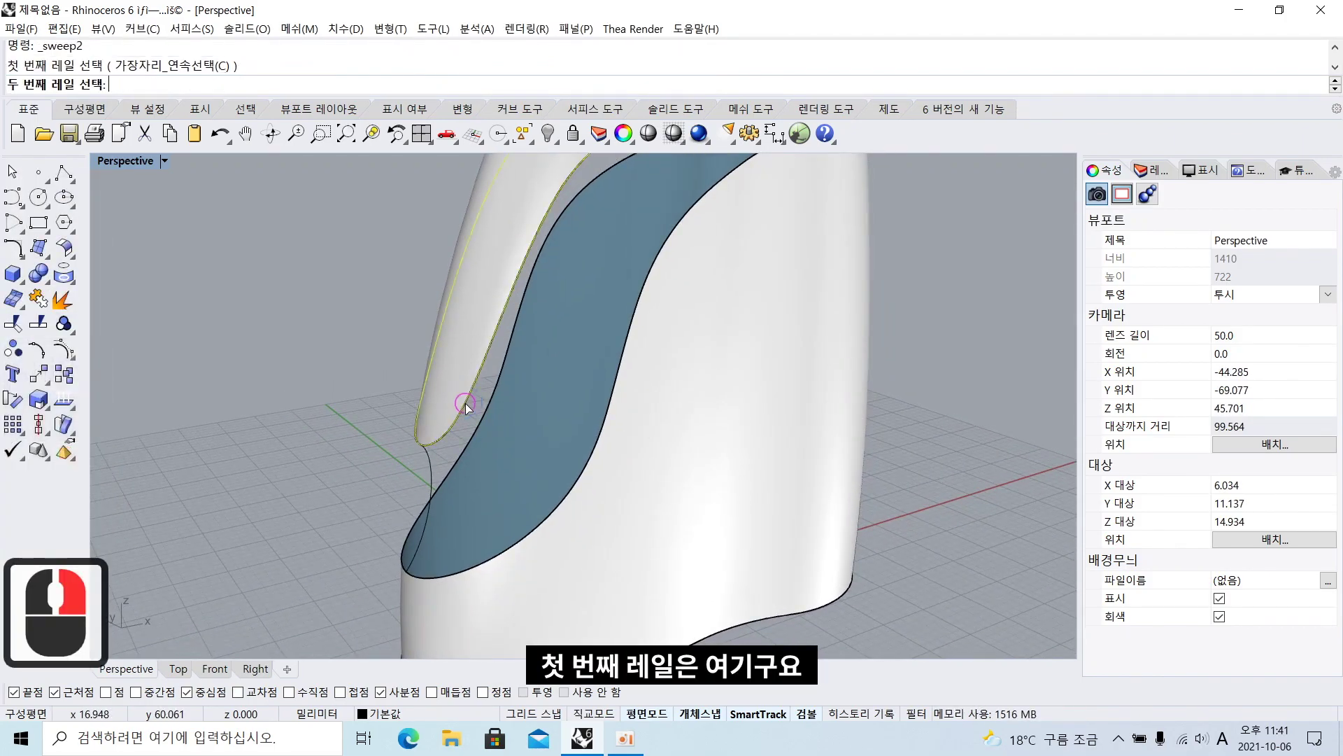
{"action": "scroll", "coordinate": [465, 400], "scroll_direction": "down", "scroll_amount": 2}
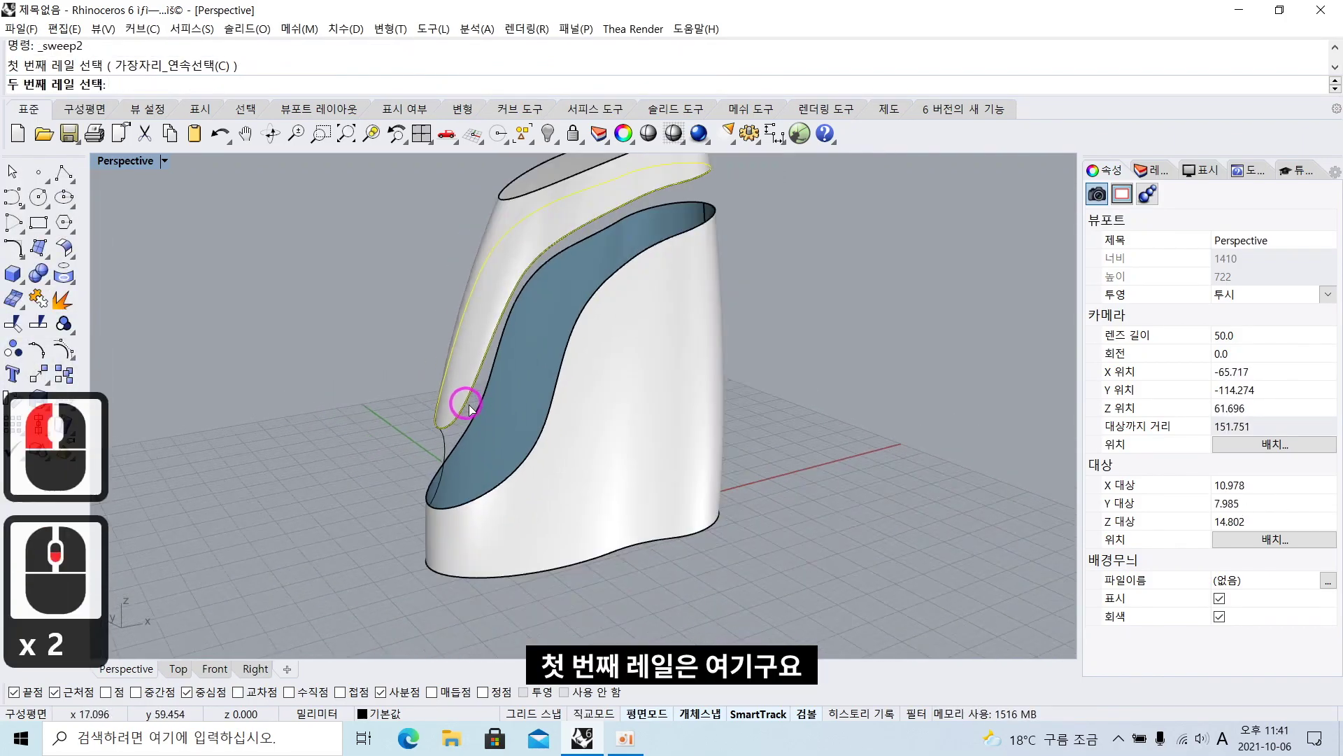
{"action": "left_click", "coordinate": [485, 496]}
Create the closed sweep with the crescent curve as cross section, unchanged cross sections and Position continuity on both edges
{"action": "scroll", "coordinate": [409, 369], "scroll_direction": "up", "scroll_amount": 2}
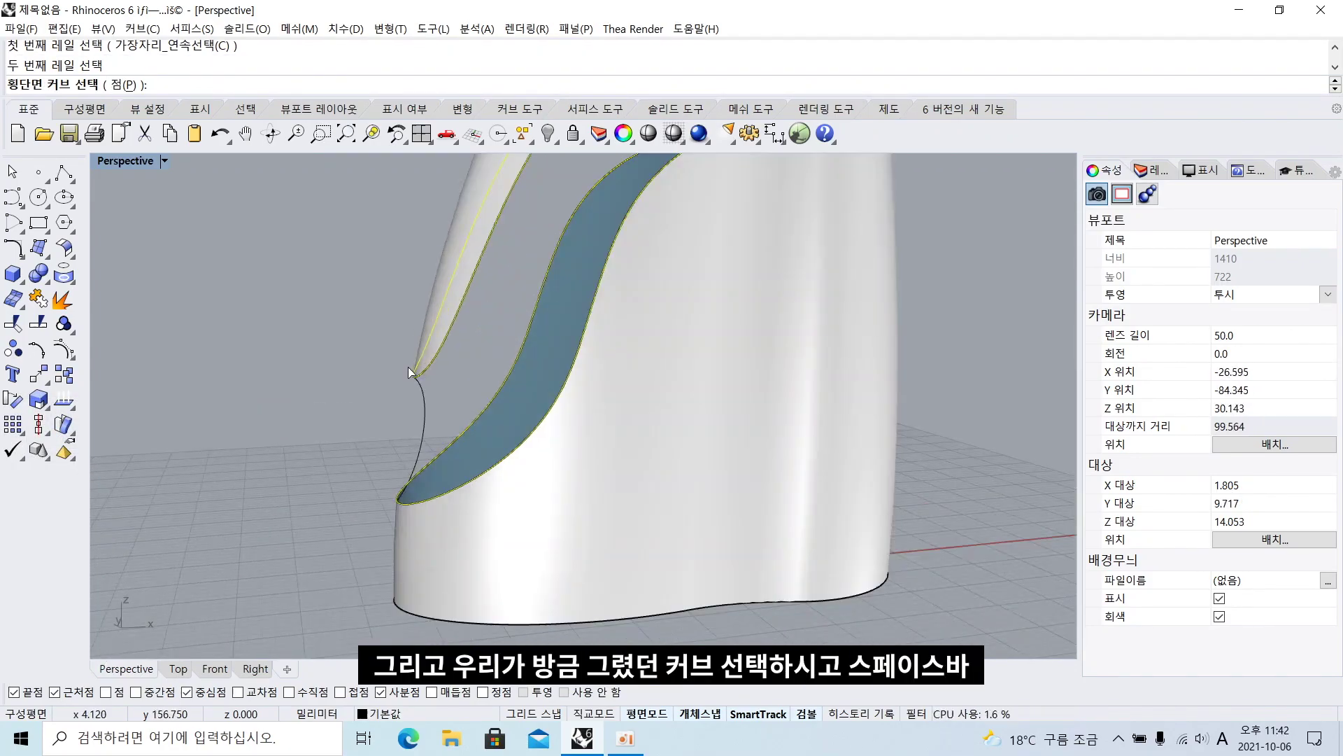
{"action": "left_click", "coordinate": [423, 423]}
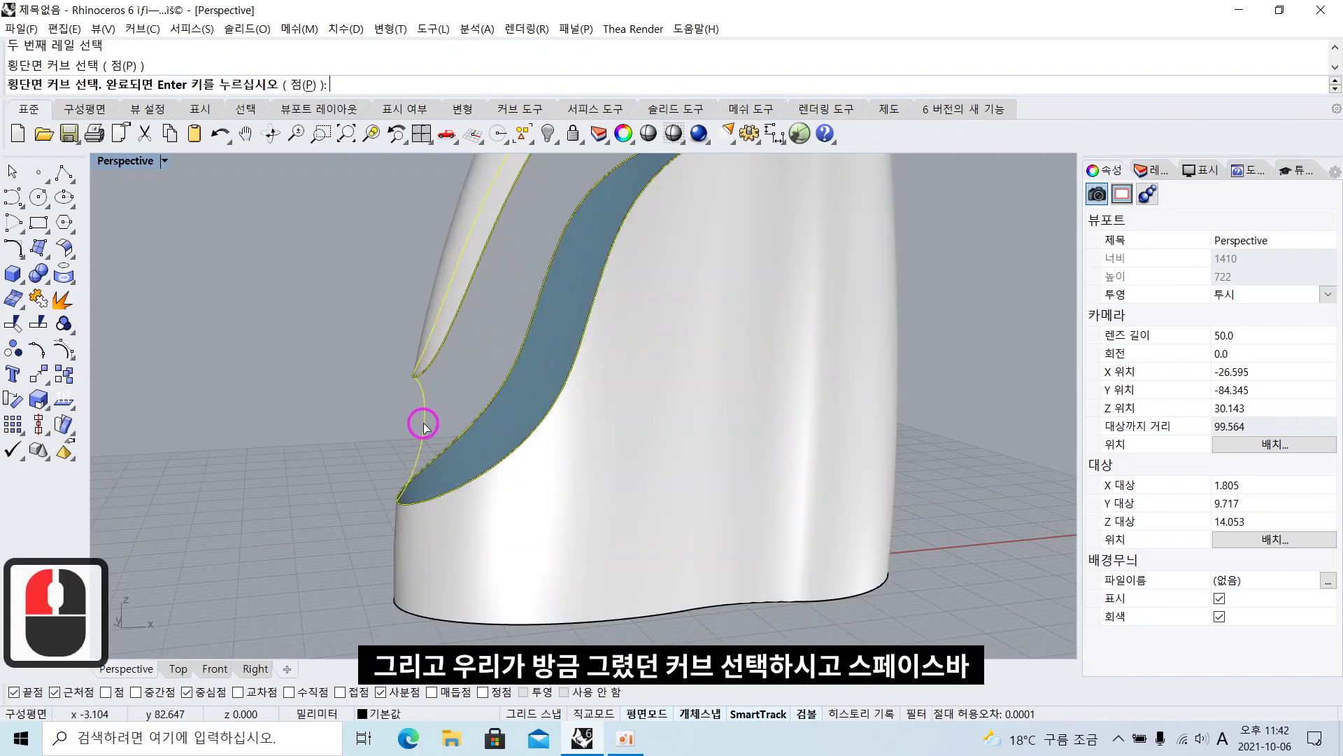
{"action": "right_click", "coordinate": [439, 410]}
{"action": "scroll", "coordinate": [449, 413], "scroll_direction": "down", "scroll_amount": 2}
{"action": "right_click_drag", "start_coordinate": [451, 419], "coordinate": [490, 455]}
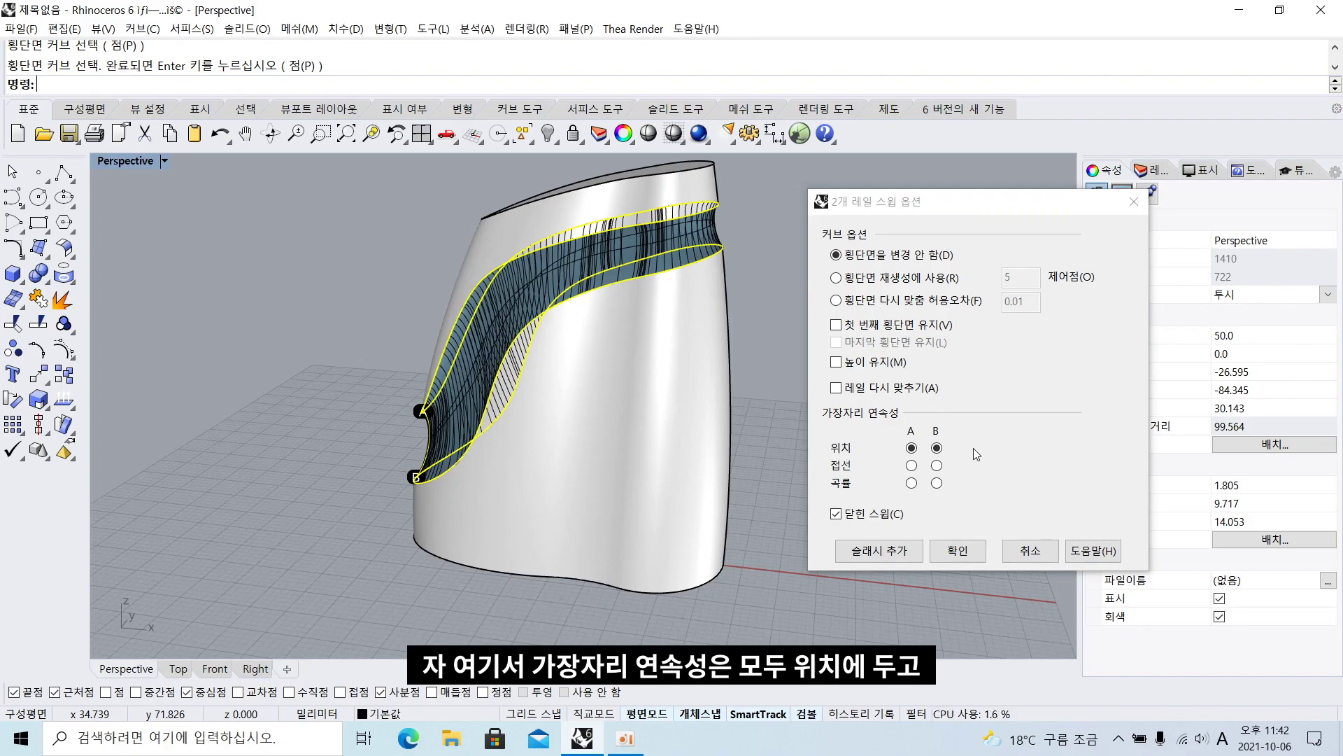
{"action": "left_click", "coordinate": [956, 551]}
Join the upper piece, the swept band and the lower piece of the form into one polysurface
{"action": "right_click_drag", "start_coordinate": [800, 398], "coordinate": [774, 434]}
{"action": "scroll", "coordinate": [773, 433], "scroll_direction": "down", "scroll_amount": 2}
{"action": "left_click_drag", "start_coordinate": [370, 214], "coordinate": [653, 380]}
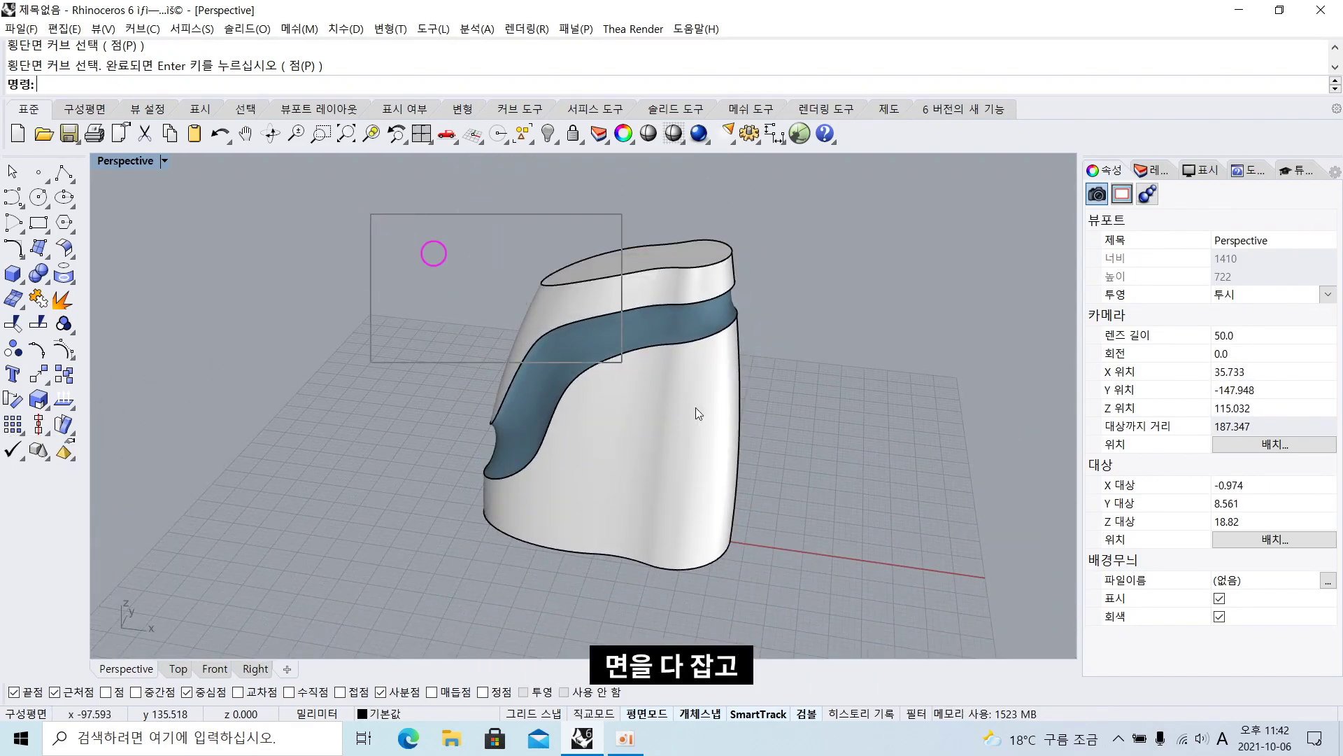
{"action": "left_click_drag", "start_coordinate": [867, 592], "coordinate": [868, 594]}
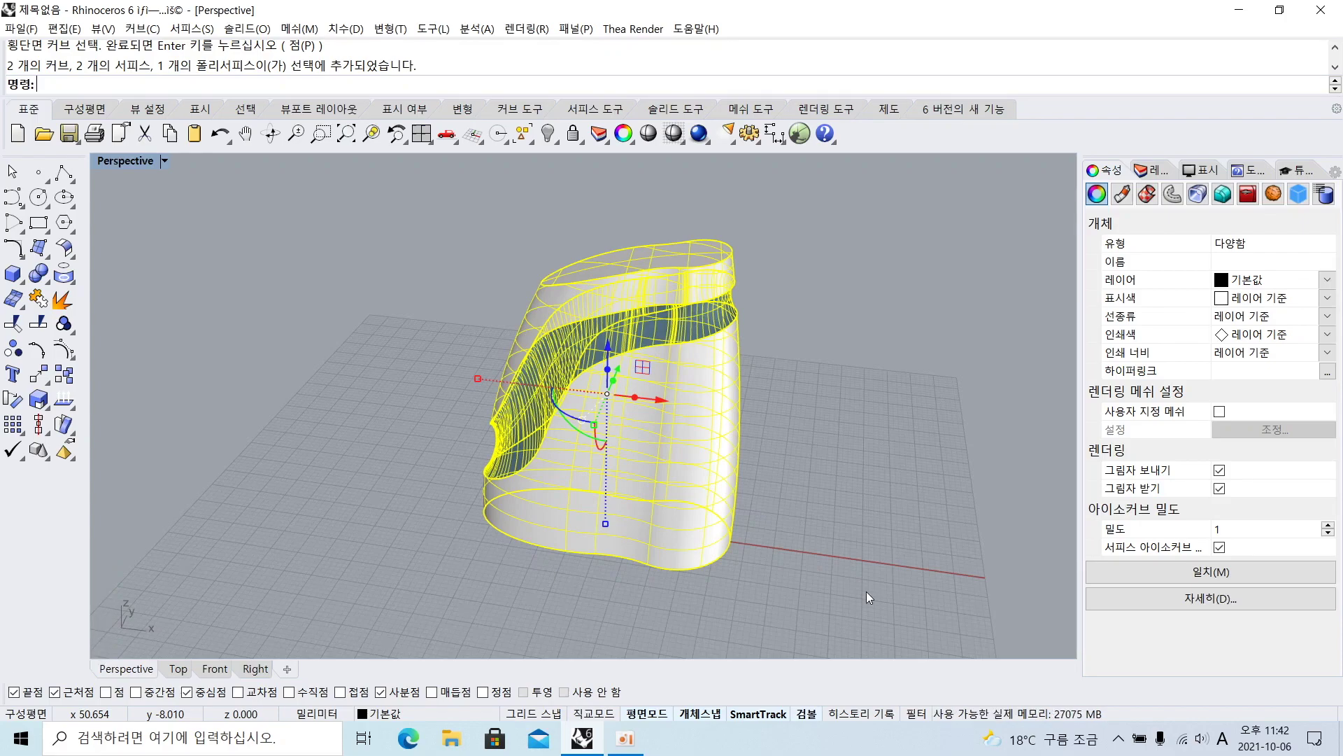
{"action": "type", "text": "J"}
{"action": "key", "text": "Return"}
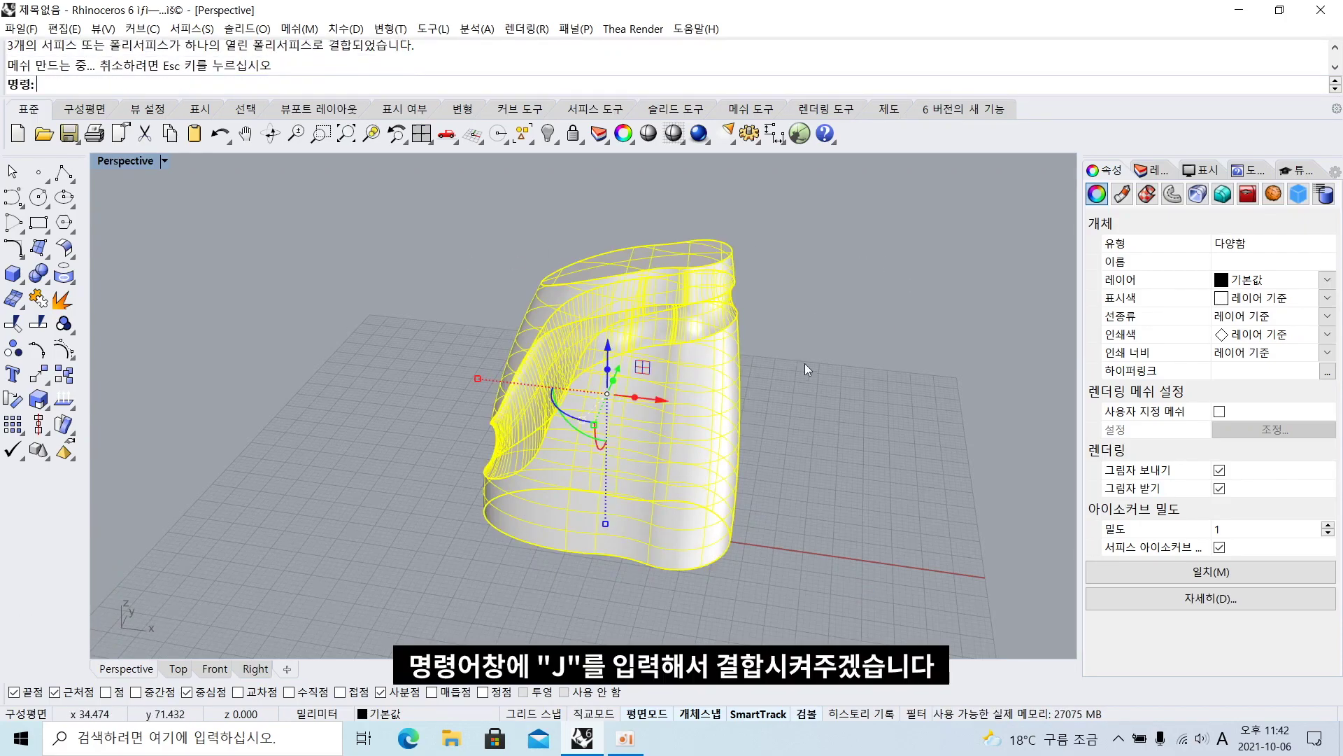
{"action": "left_click", "coordinate": [855, 381]}
Create a planar surface from the closed base outline curve to cap the bottom of the form
{"action": "right_click_drag", "start_coordinate": [855, 382], "coordinate": [700, 409]}
{"action": "scroll", "coordinate": [669, 475], "scroll_direction": "up", "scroll_amount": 2}
{"action": "right_click_drag", "start_coordinate": [670, 478], "coordinate": [646, 538]}
{"action": "left_click", "coordinate": [656, 522]}
{"action": "left_click", "coordinate": [700, 558]}
{"action": "mouse_move", "coordinate": [719, 503]}
{"action": "right_mouse_down"}
{"action": "mouse_move", "coordinate": [714, 578]}
{"action": "mouse_move", "coordinate": [715, 525]}
{"action": "right_mouse_up"}
{"action": "mouse_move", "coordinate": [715, 553]}
{"action": "right_mouse_down"}
{"action": "mouse_move", "coordinate": [715, 539]}
{"action": "mouse_move", "coordinate": [740, 548]}
{"action": "right_mouse_up"}
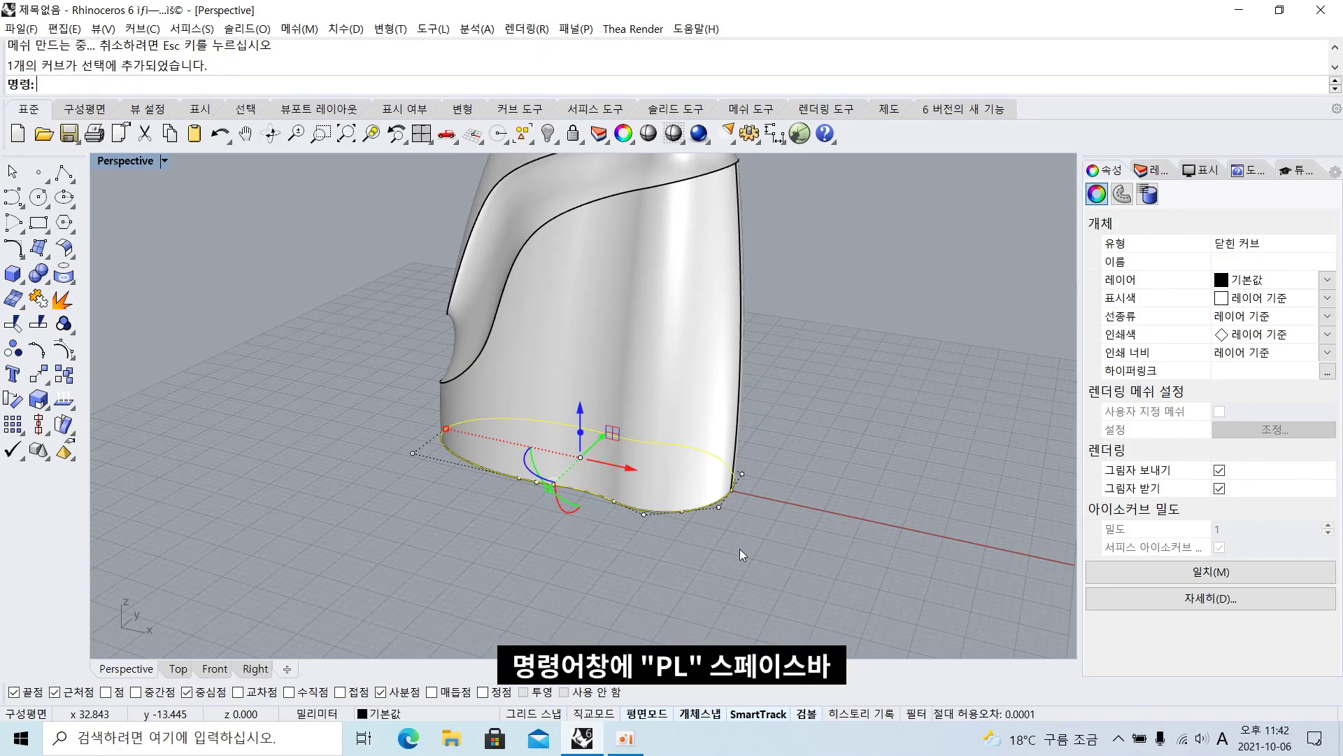
{"action": "key", "text": "space"}
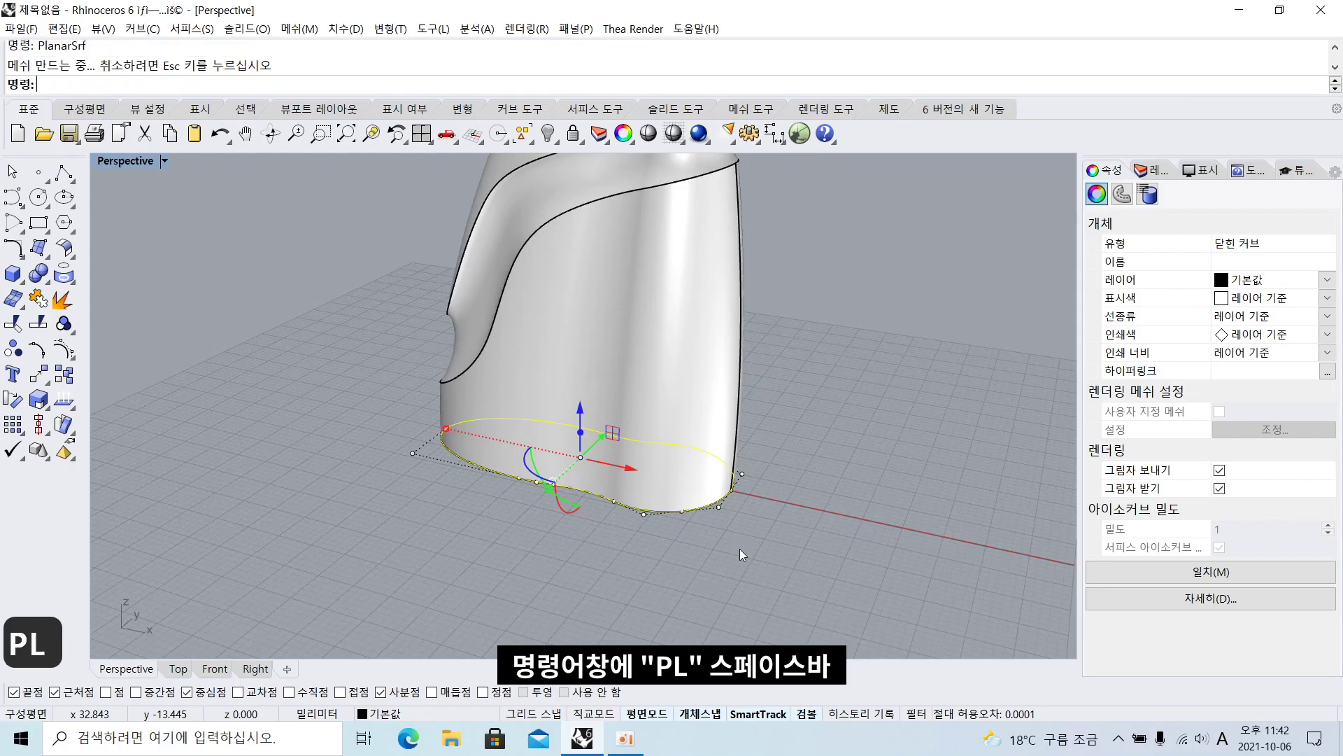
{"action": "left_click", "coordinate": [766, 397]}
Flip the normal direction of the planar base surface
{"action": "right_click_drag", "start_coordinate": [760, 421], "coordinate": [652, 417]}
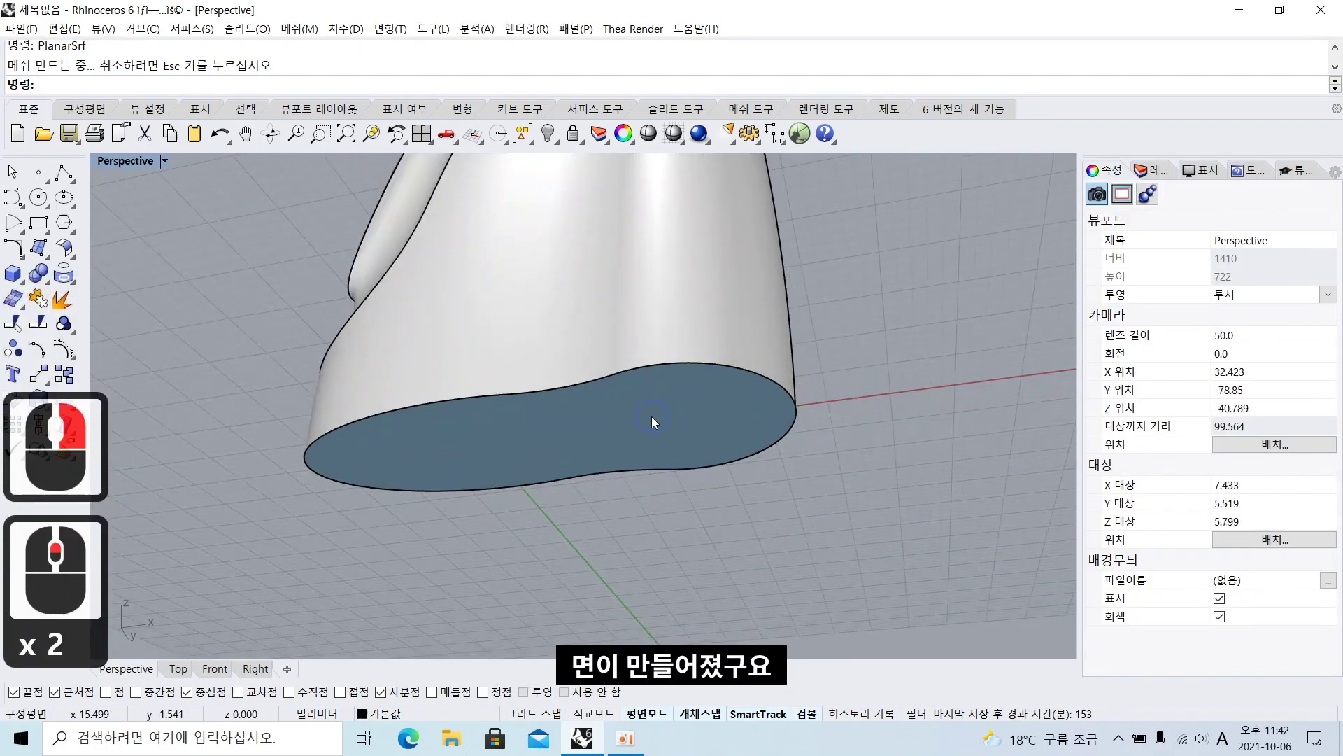
{"action": "left_click", "coordinate": [510, 458]}
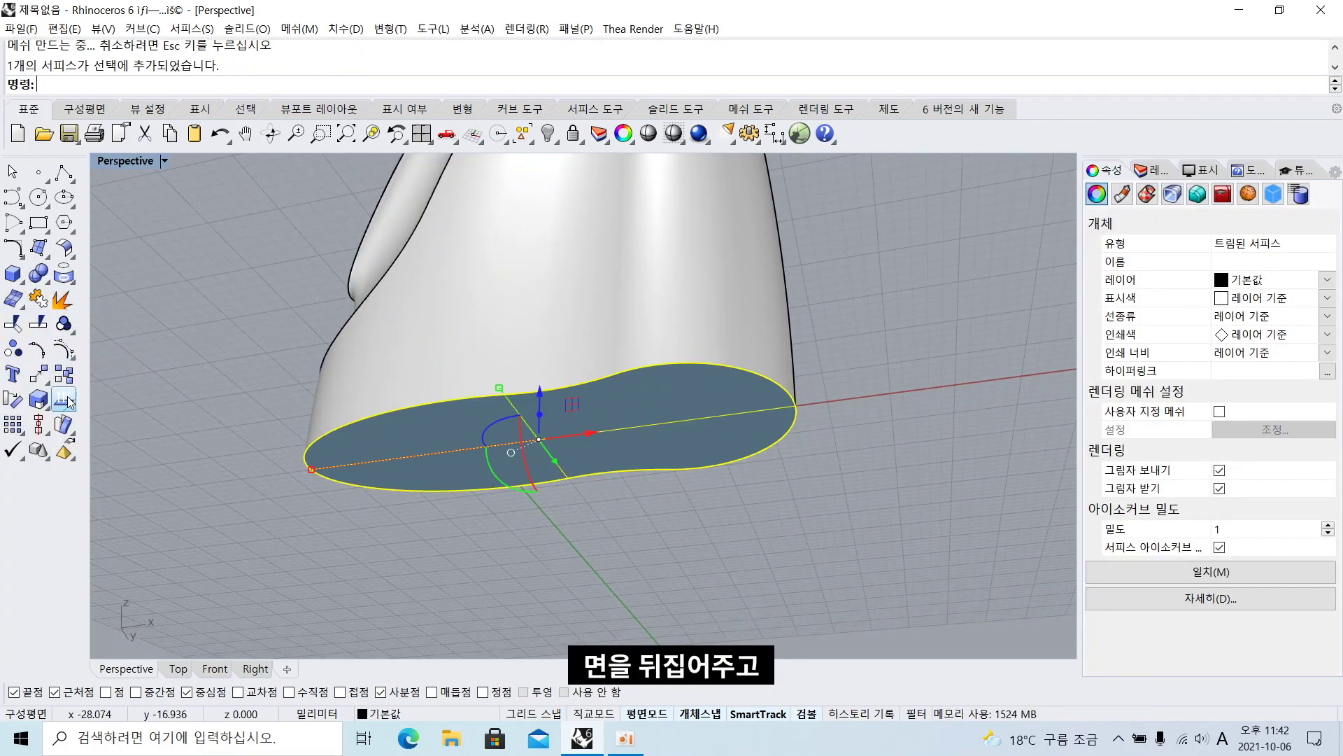
{"action": "right_click", "coordinate": [64, 400]}
Join the planar base surface with the body polysurface
{"action": "left_click", "coordinate": [630, 288], "text": "shift"}
{"action": "scroll", "coordinate": [630, 287], "scroll_direction": "down", "scroll_amount": 4}
{"action": "right_click_drag", "start_coordinate": [756, 294], "coordinate": [749, 385]}
{"action": "type", "text": "j"}
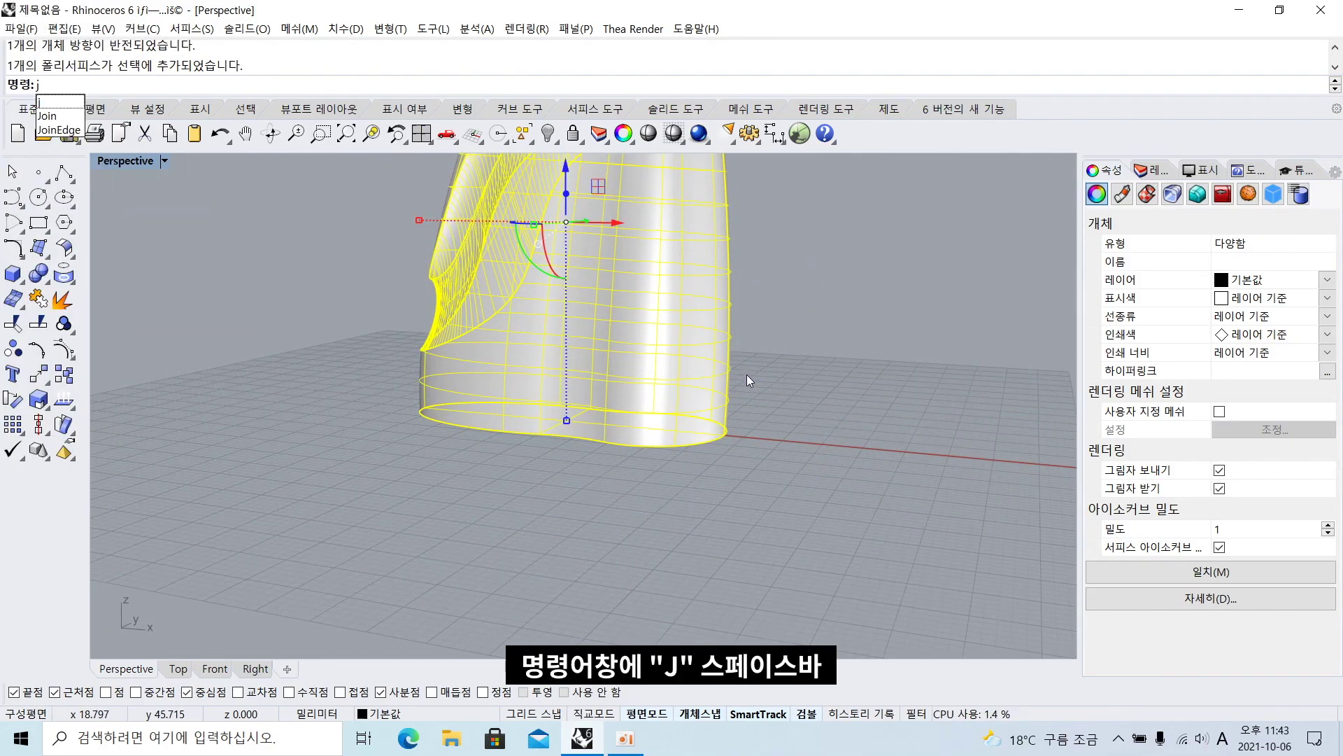
{"action": "key", "text": "space"}
{"action": "mouse_move", "coordinate": [745, 373]}
{"action": "right_mouse_down"}
{"action": "mouse_move", "coordinate": [746, 330]}
{"action": "mouse_move", "coordinate": [749, 366]}
{"action": "mouse_move", "coordinate": [717, 414]}
{"action": "mouse_move", "coordinate": [780, 382]}
{"action": "mouse_move", "coordinate": [770, 356]}
{"action": "mouse_move", "coordinate": [545, 340]}
{"action": "mouse_move", "coordinate": [762, 353]}
{"action": "mouse_move", "coordinate": [759, 396]}
{"action": "right_mouse_up"}
{"action": "left_click", "coordinate": [749, 369]}
{"action": "scroll", "coordinate": [787, 375], "scroll_direction": "up", "scroll_amount": 2}
{"action": "scroll", "coordinate": [767, 356], "scroll_direction": "up", "scroll_amount": 2}
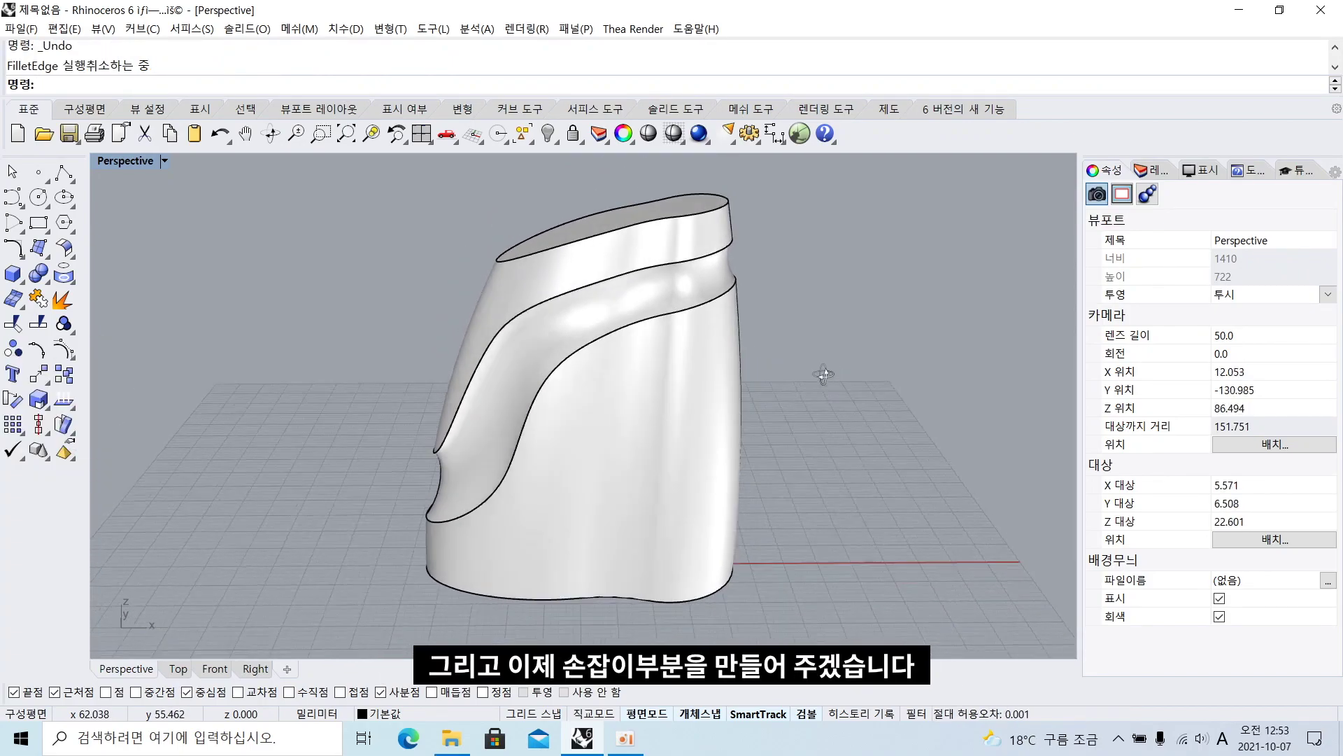
Draw a circle with a radius of about 9 mm outside the form in the Front view
{"action": "right_click_drag", "start_coordinate": [826, 374], "coordinate": [867, 368]}
{"action": "right_click", "coordinate": [570, 395]}
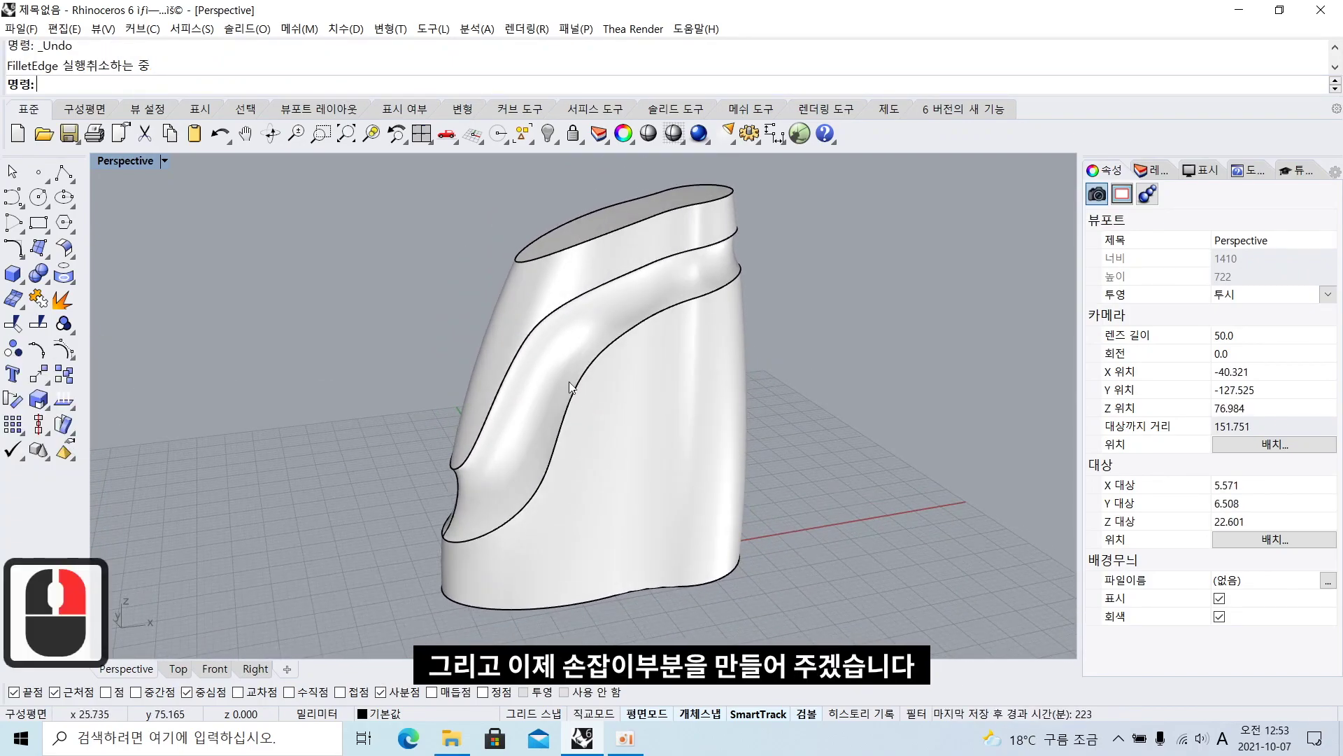
{"action": "key", "text": "ctrl+F2"}
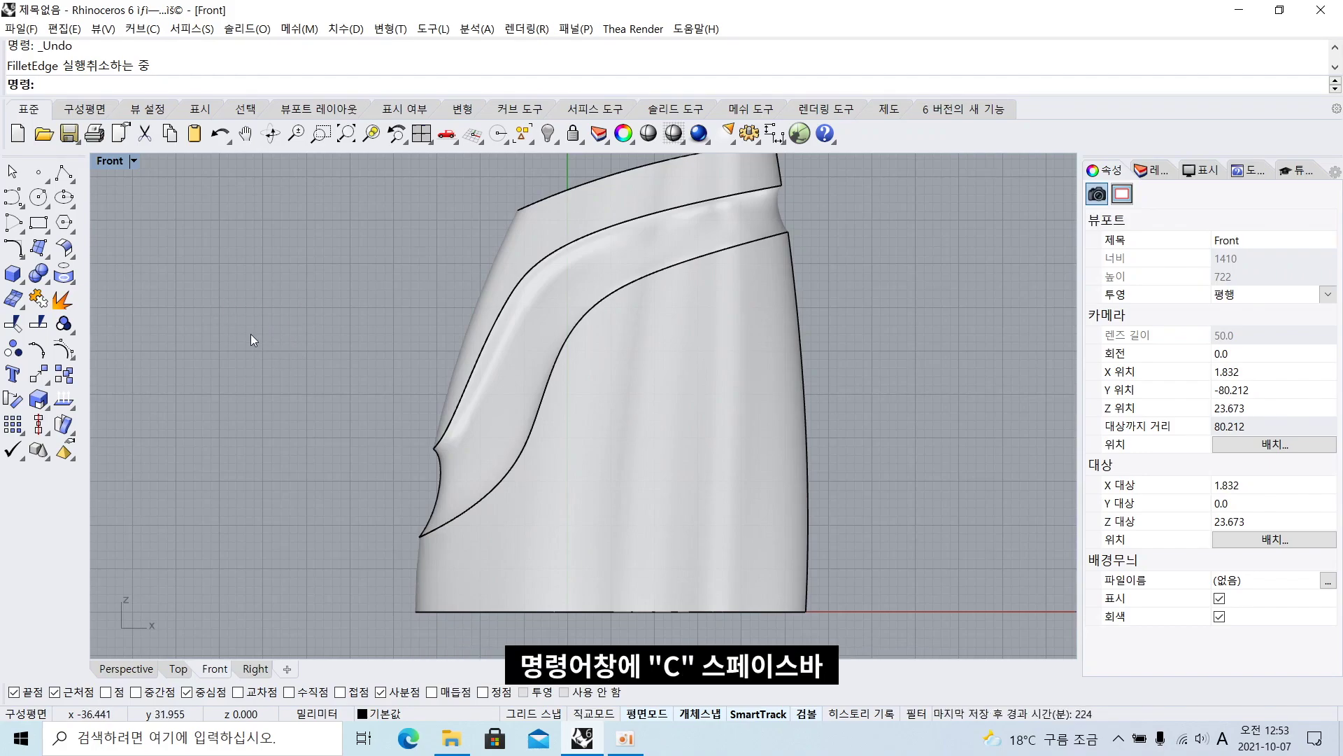
{"action": "type", "text": "c"}
{"action": "key", "text": "space"}
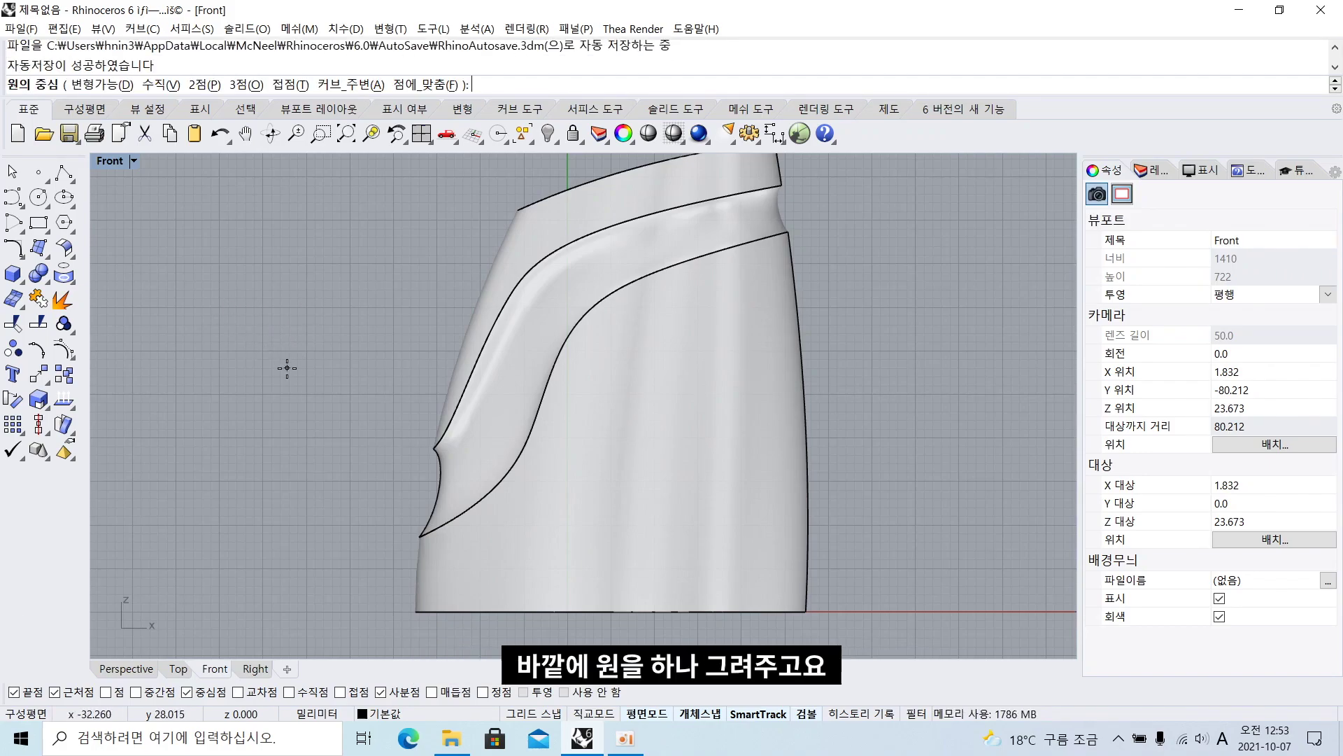
{"action": "left_click", "coordinate": [287, 368]}
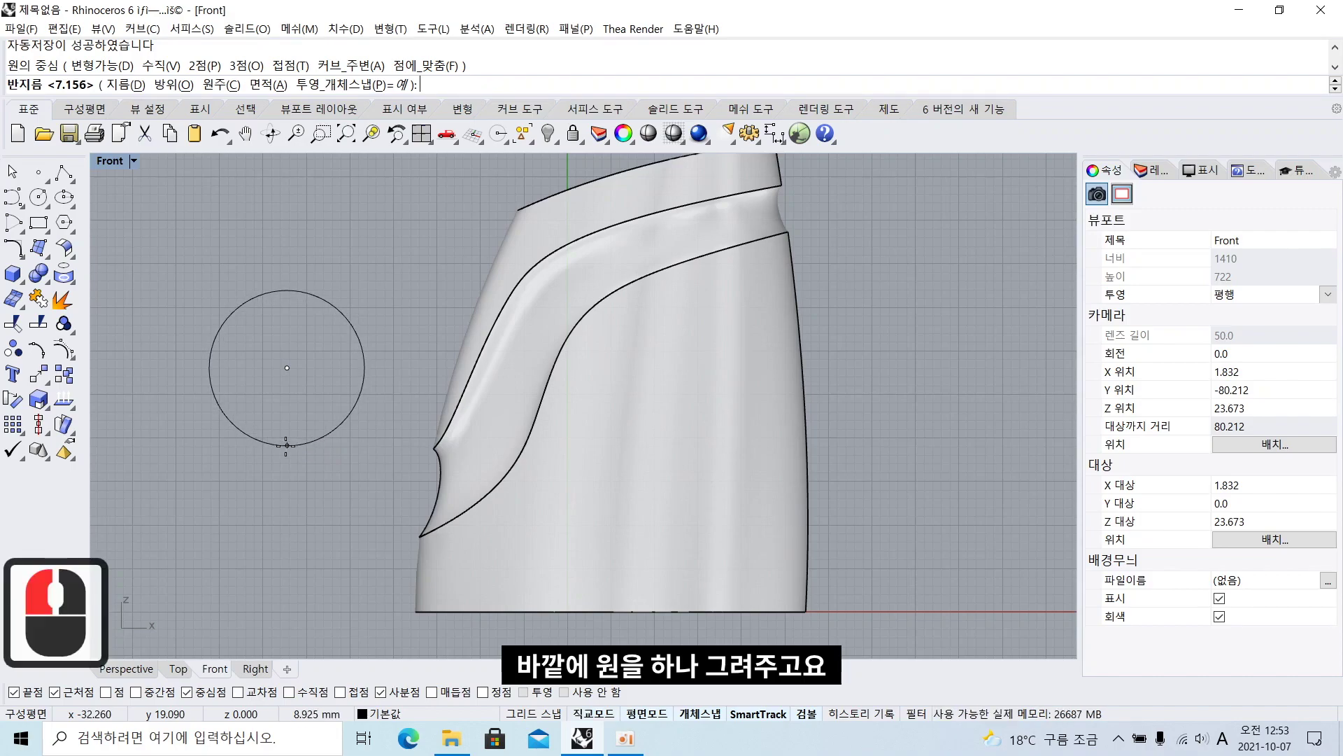
{"action": "left_click", "coordinate": [286, 446]}
Reshape the circle into a tall, narrow ellipse and position it, tilted, inside the lower sloping part of the concave band
{"action": "left_click", "coordinate": [357, 396]}
{"action": "left_click_drag", "start_coordinate": [209, 368], "coordinate": [256, 376]}
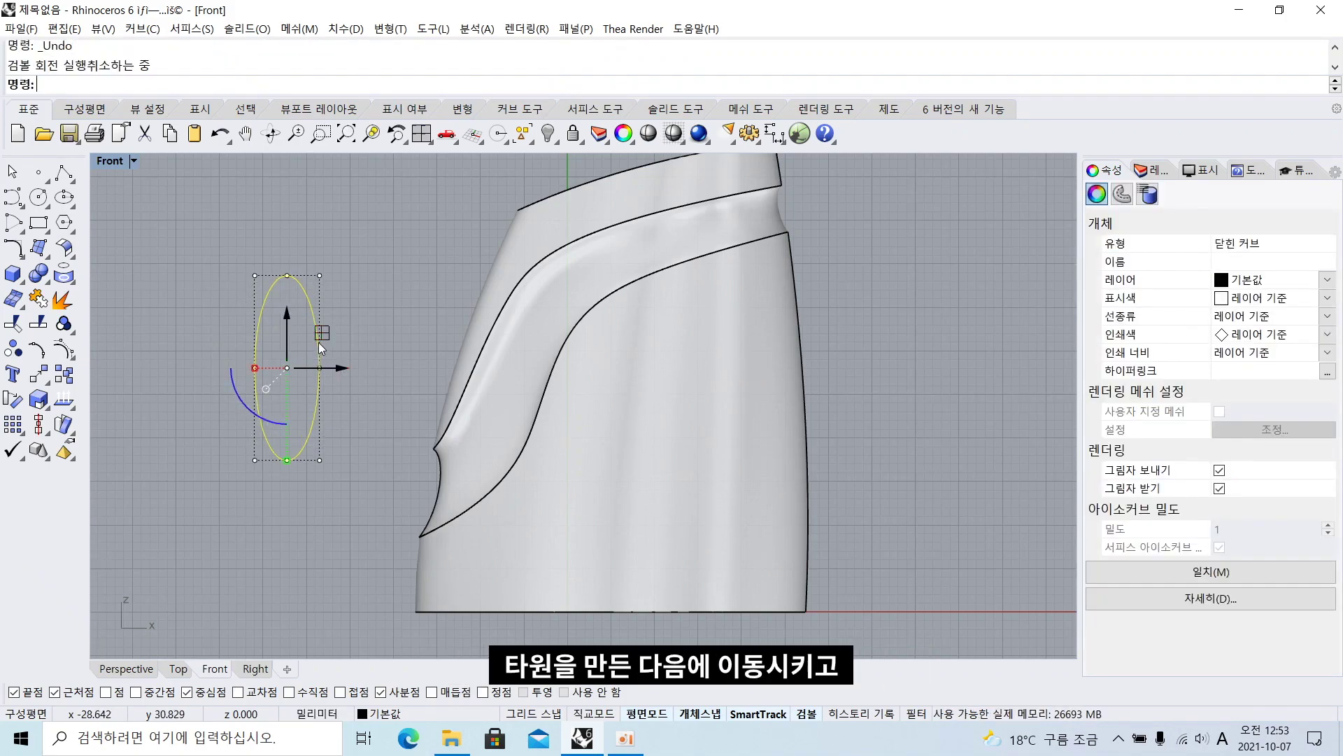
{"action": "left_click_drag", "start_coordinate": [321, 348], "coordinate": [535, 352]}
{"action": "left_click_drag", "start_coordinate": [474, 434], "coordinate": [456, 425]}
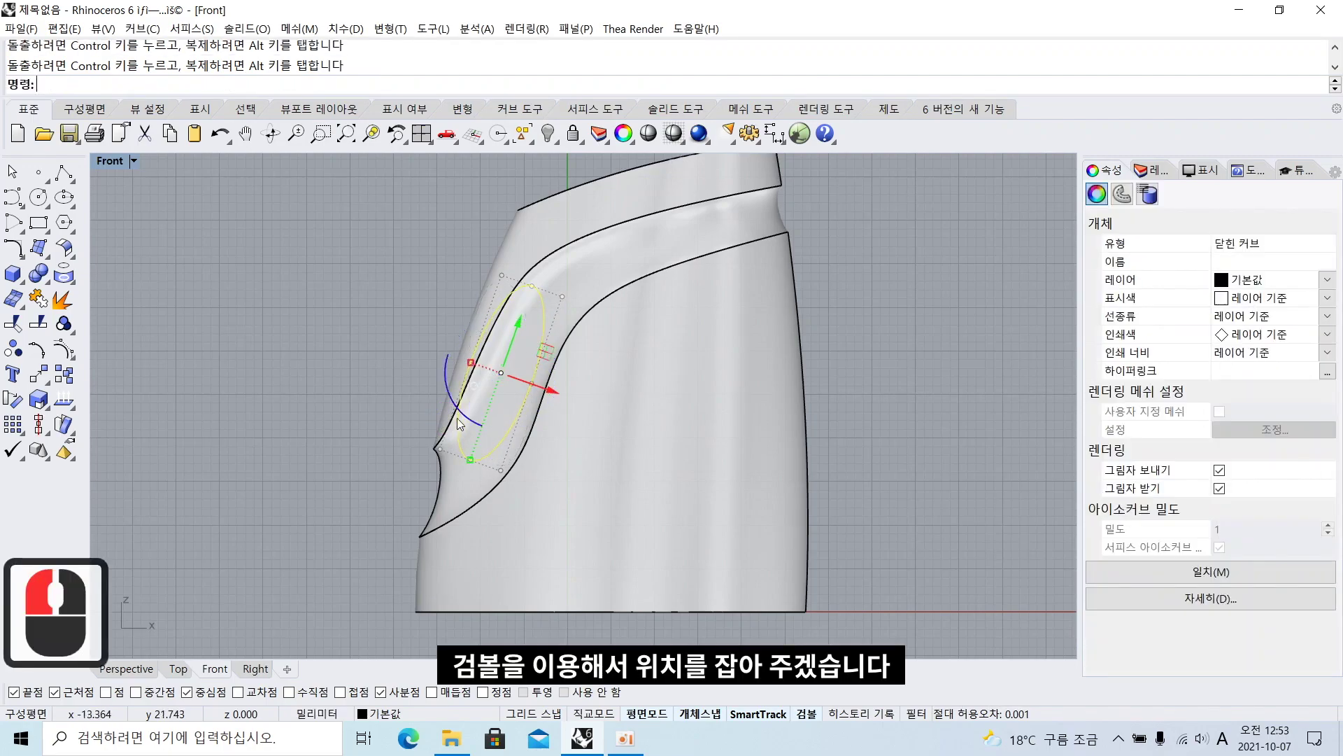
{"action": "left_click_drag", "start_coordinate": [537, 397], "coordinate": [560, 393]}
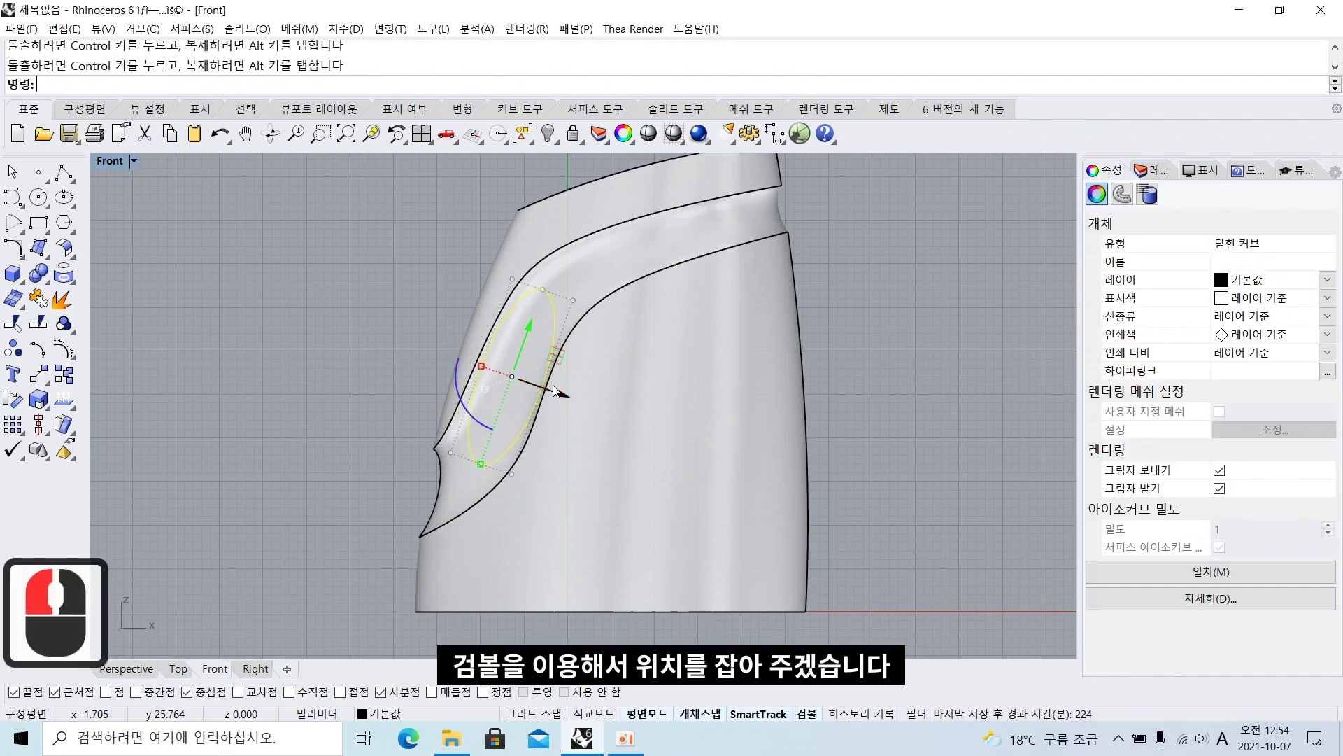
{"action": "scroll", "coordinate": [453, 372], "scroll_direction": "up", "scroll_amount": 3}
{"action": "left_click_drag", "start_coordinate": [453, 372], "coordinate": [461, 372]}
{"action": "scroll", "coordinate": [452, 357], "scroll_direction": "down", "scroll_amount": 2}
{"action": "right_click_drag", "start_coordinate": [451, 358], "coordinate": [451, 374]}
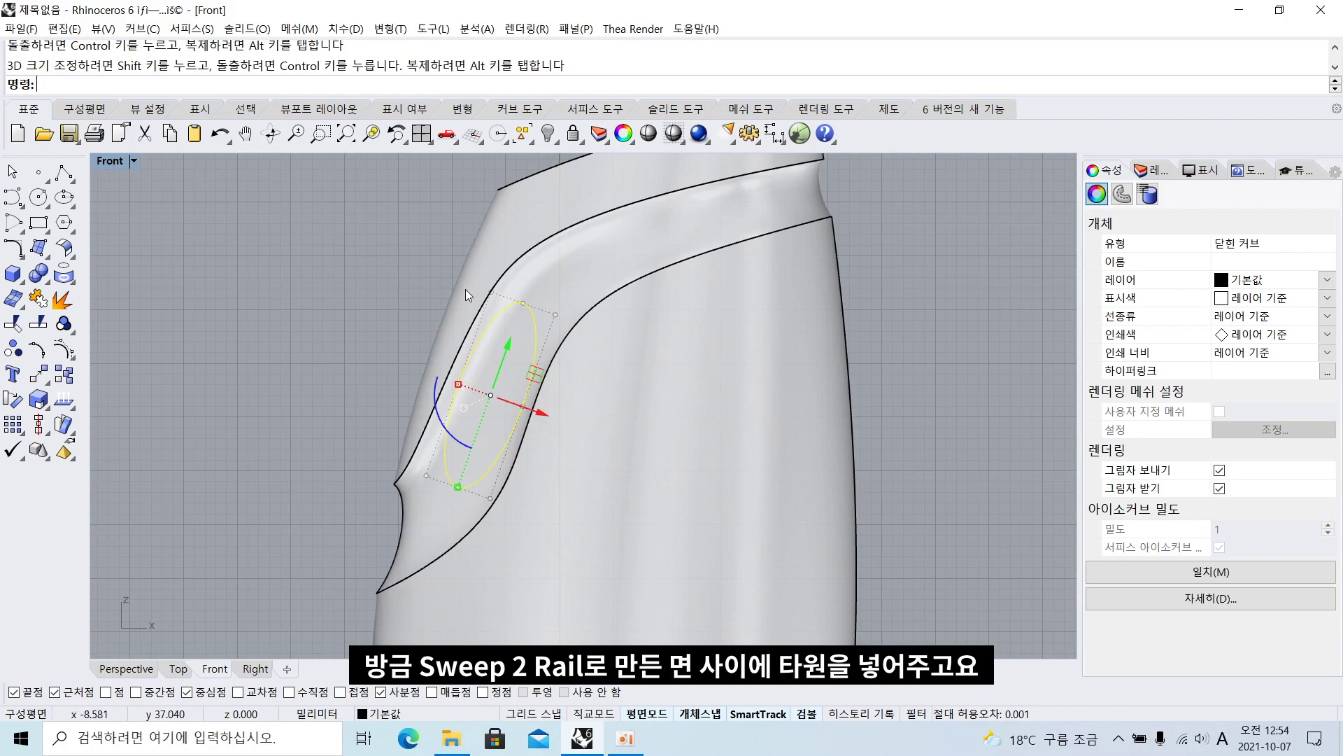
{"action": "left_click", "coordinate": [365, 326]}
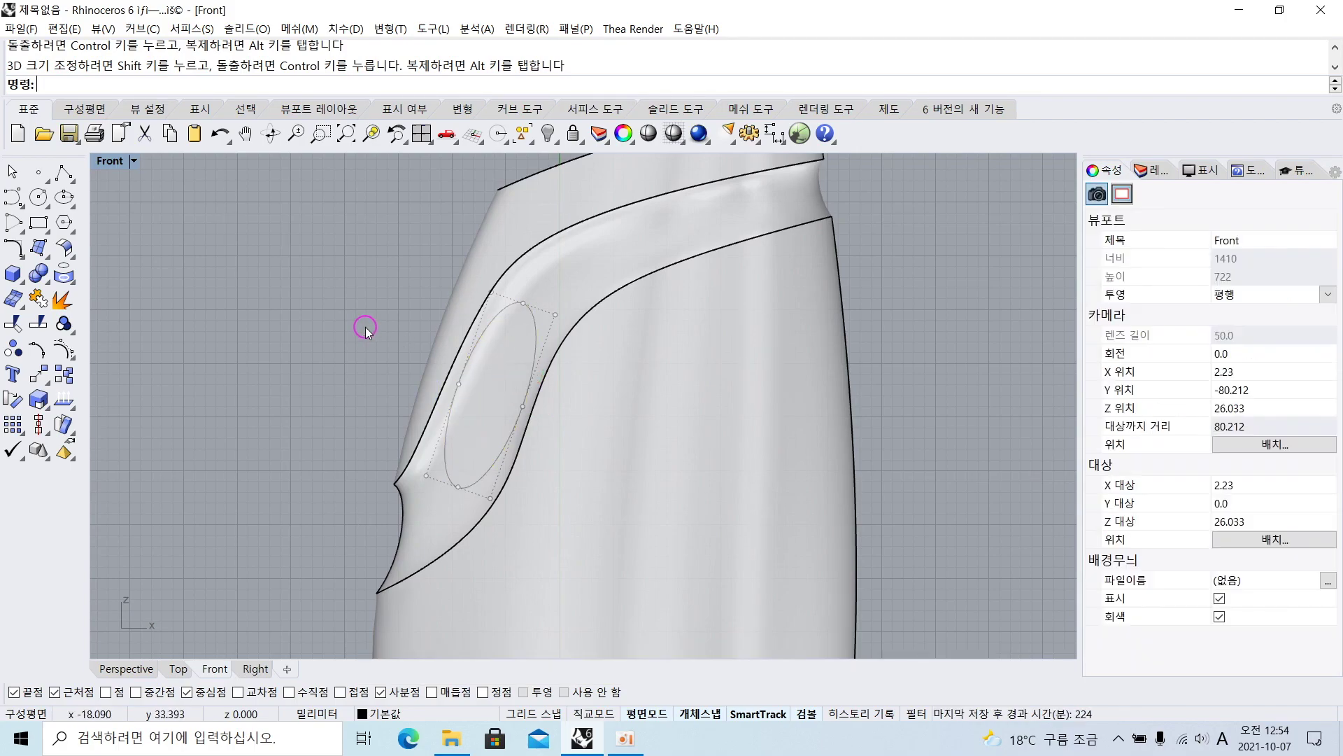
Extrude the ellipse curve to both sides as an open surface that passes completely through the form
{"action": "scroll", "coordinate": [334, 307], "scroll_direction": "down", "scroll_amount": 1}
{"action": "scroll", "coordinate": [335, 313], "scroll_direction": "down", "scroll_amount": 1}
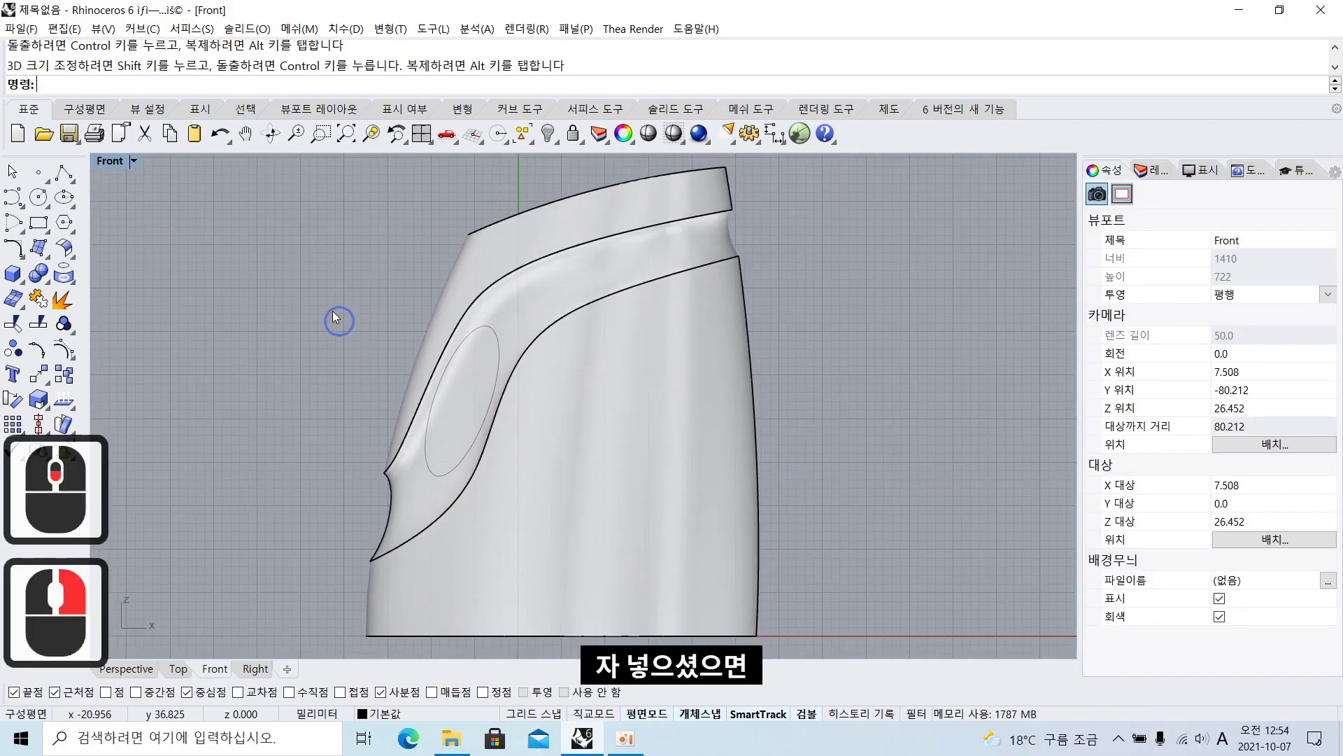
{"action": "double_click", "coordinate": [114, 162]}
{"action": "right_click_drag", "start_coordinate": [715, 266], "coordinate": [603, 347]}
{"action": "left_click", "coordinate": [278, 537]}
{"action": "right_click_drag", "start_coordinate": [749, 266], "coordinate": [705, 295]}
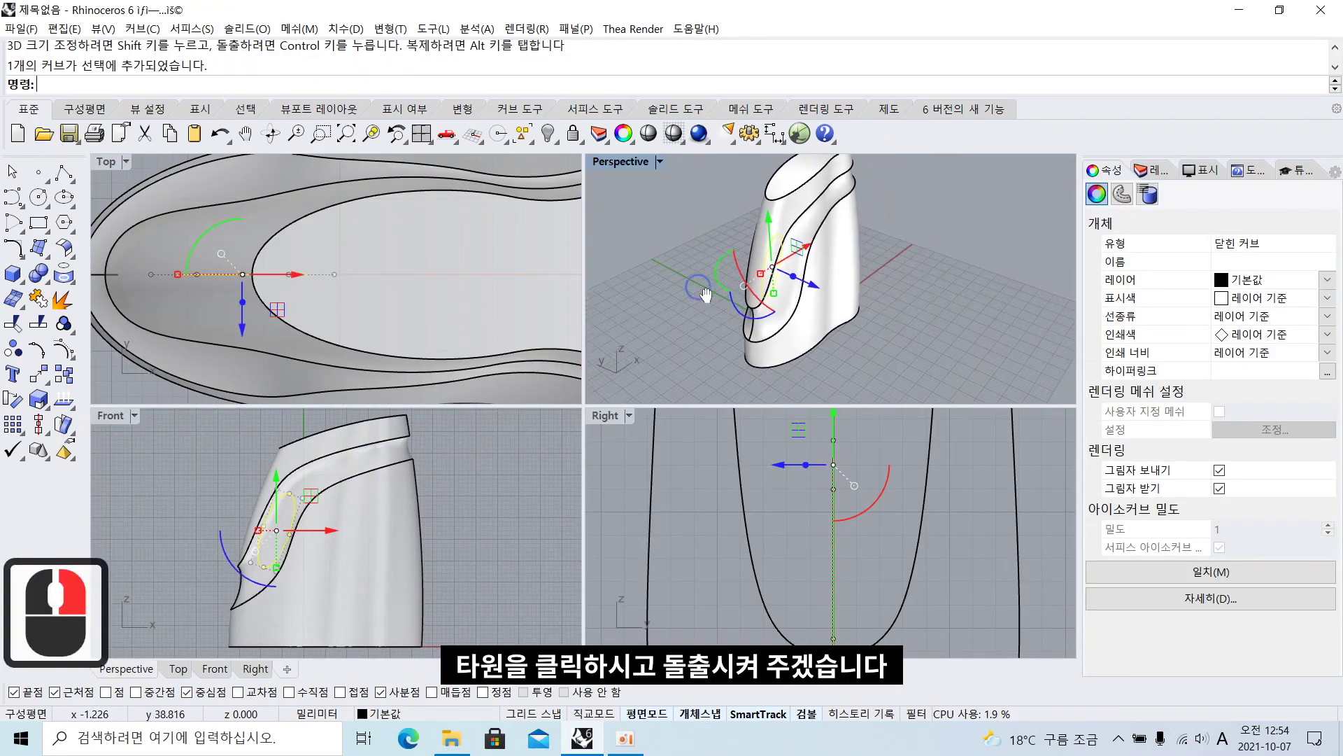
{"action": "double_click", "coordinate": [621, 161]}
{"action": "right_click_drag", "start_coordinate": [805, 320], "coordinate": [408, 291], "text": "shift"}
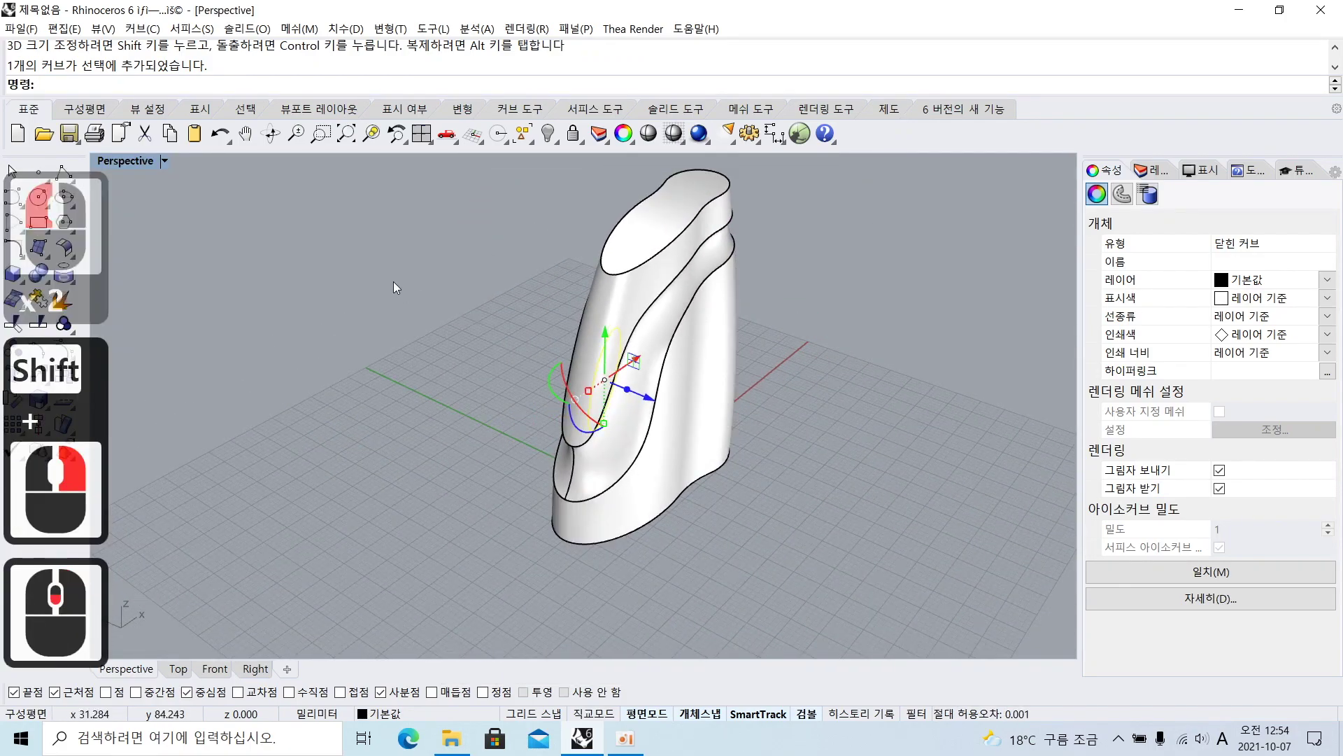
{"action": "type", "text": "e"}
{"action": "key", "text": "space"}
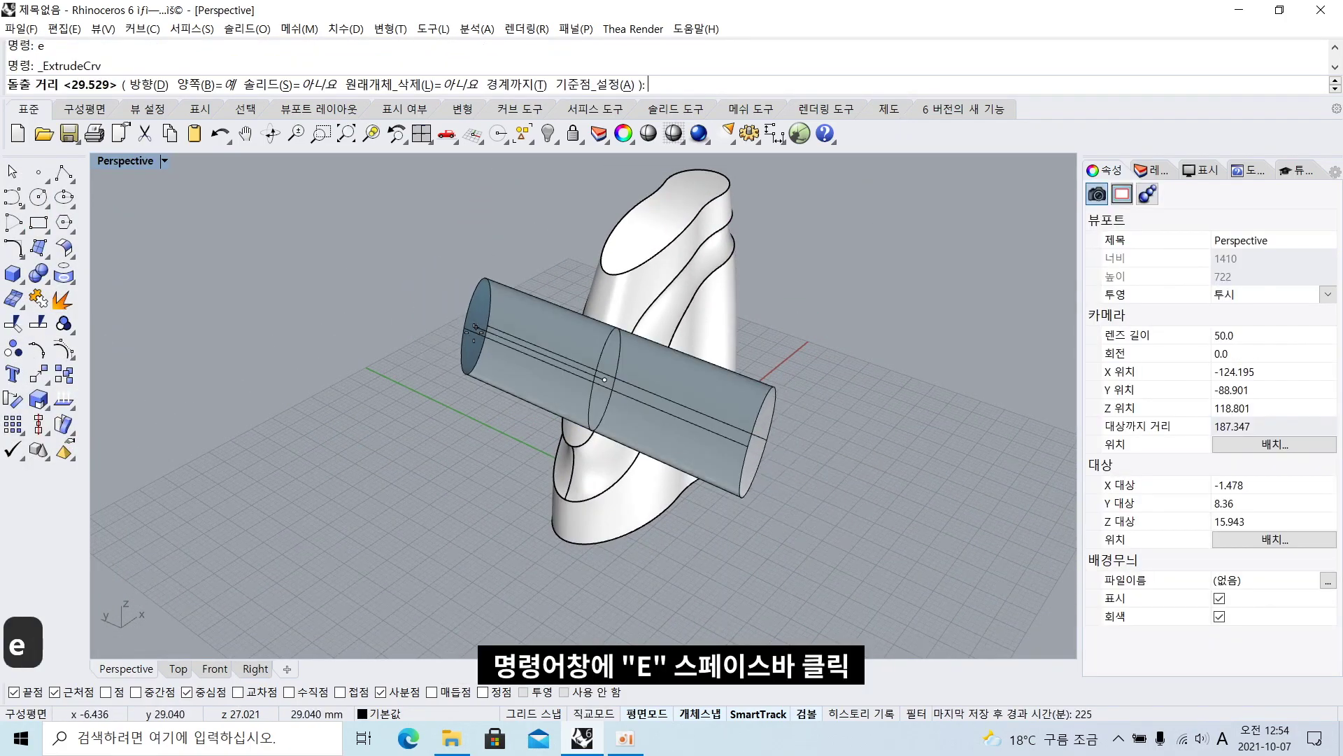
{"action": "left_click", "coordinate": [421, 329]}
{"action": "right_click_drag", "start_coordinate": [420, 329], "coordinate": [389, 323]}
{"action": "left_click", "coordinate": [393, 321]}
Split the body polysurface using the extruded elliptical tube as the cutting object
{"action": "right_click_drag", "start_coordinate": [559, 316], "coordinate": [517, 322]}
{"action": "scroll", "coordinate": [500, 305], "scroll_direction": "up", "scroll_amount": 2}
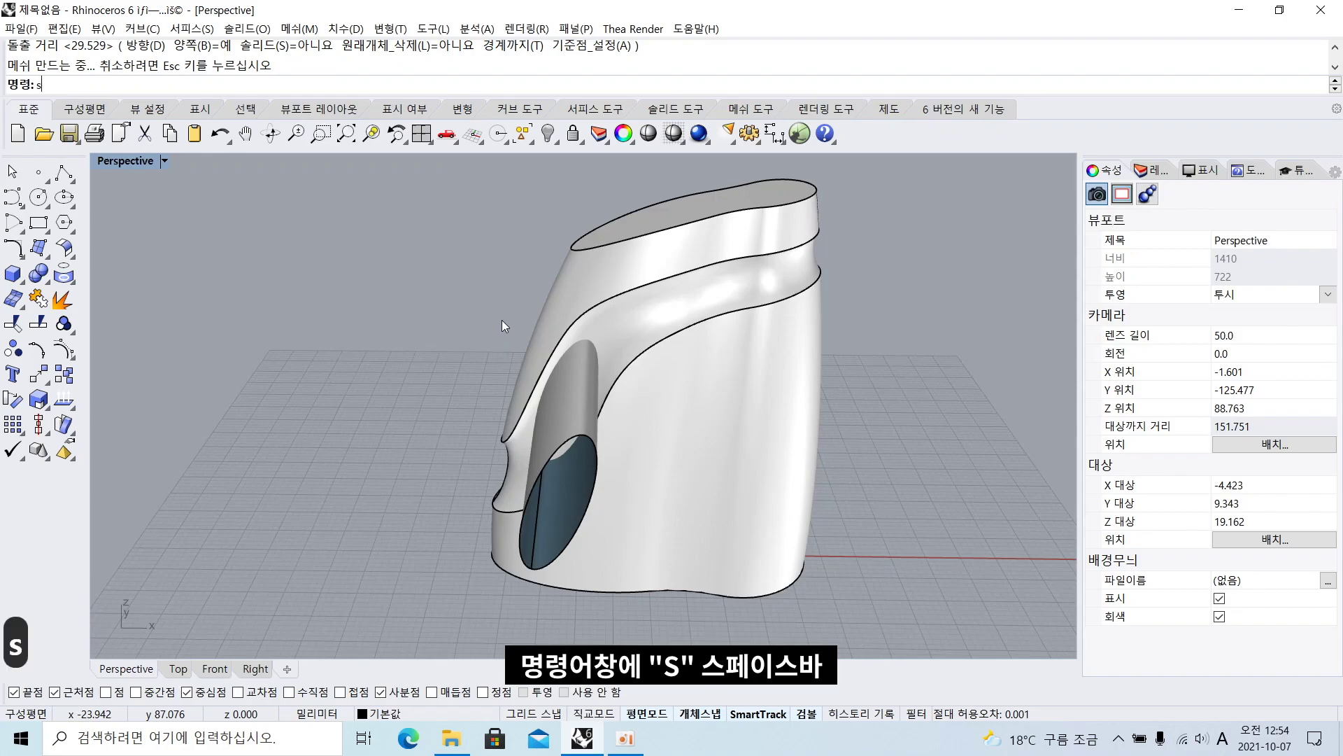
{"action": "left_click", "coordinate": [710, 351]}
{"action": "right_click_drag", "start_coordinate": [710, 351], "coordinate": [753, 358]}
{"action": "key", "text": "space"}
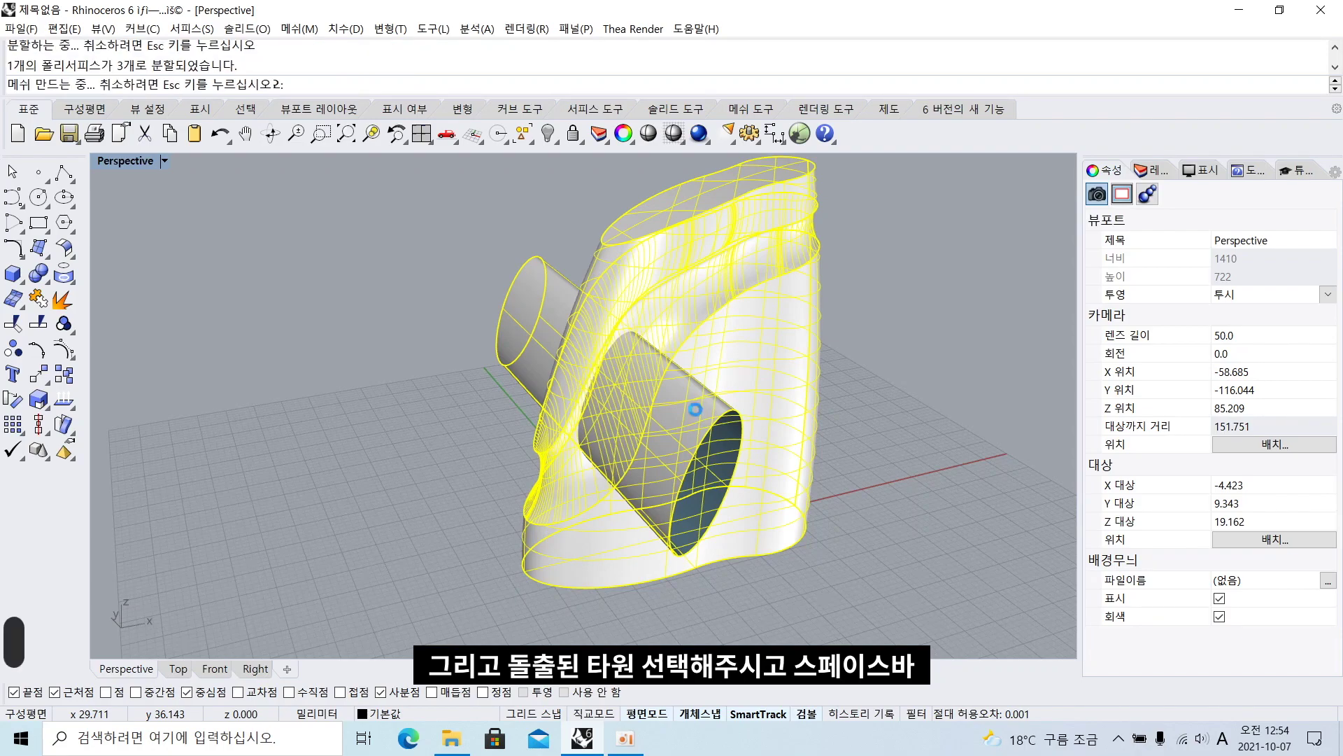
Delete the elliptical tube and the cut-out pieces to open a handle hole through the form
{"action": "right_click_drag", "start_coordinate": [728, 381], "coordinate": [785, 408]}
{"action": "left_click", "coordinate": [579, 422]}
{"action": "key", "text": "BackSpace"}
{"action": "scroll", "coordinate": [574, 365], "scroll_direction": "up", "scroll_amount": 2}
{"action": "left_click", "coordinate": [579, 364]}
{"action": "right_click_drag", "start_coordinate": [633, 354], "coordinate": [517, 468]}
{"action": "scroll", "coordinate": [510, 382], "scroll_direction": "up", "scroll_amount": 2}
{"action": "scroll", "coordinate": [481, 433], "scroll_direction": "up", "scroll_amount": 2}
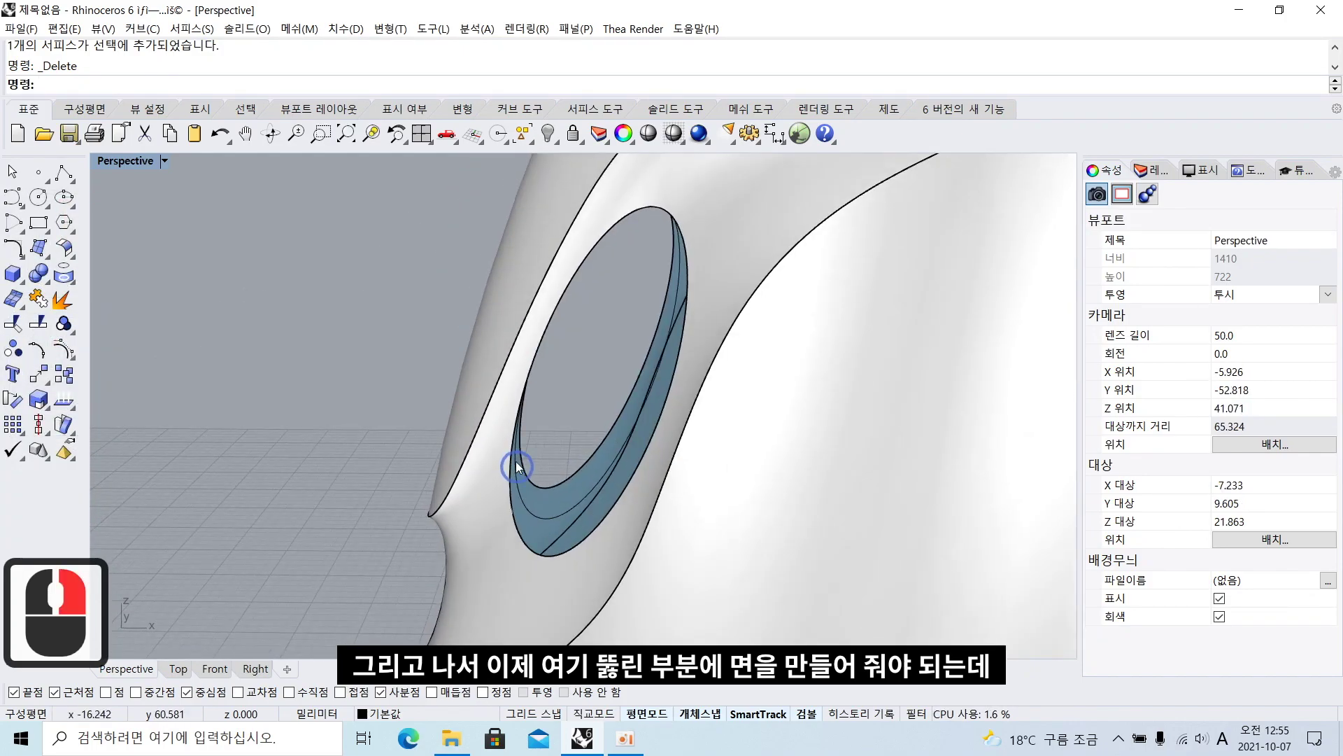
Offset the ellipse curve inward by 0.5 in the Front view
{"action": "double_click", "coordinate": [130, 161]}
{"action": "left_click", "coordinate": [301, 519]}
{"action": "right_click_drag", "start_coordinate": [311, 521], "coordinate": [357, 498]}
{"action": "right_click_drag", "start_coordinate": [826, 315], "coordinate": [793, 347]}
{"action": "scroll", "coordinate": [799, 332], "scroll_direction": "up", "scroll_amount": 2}
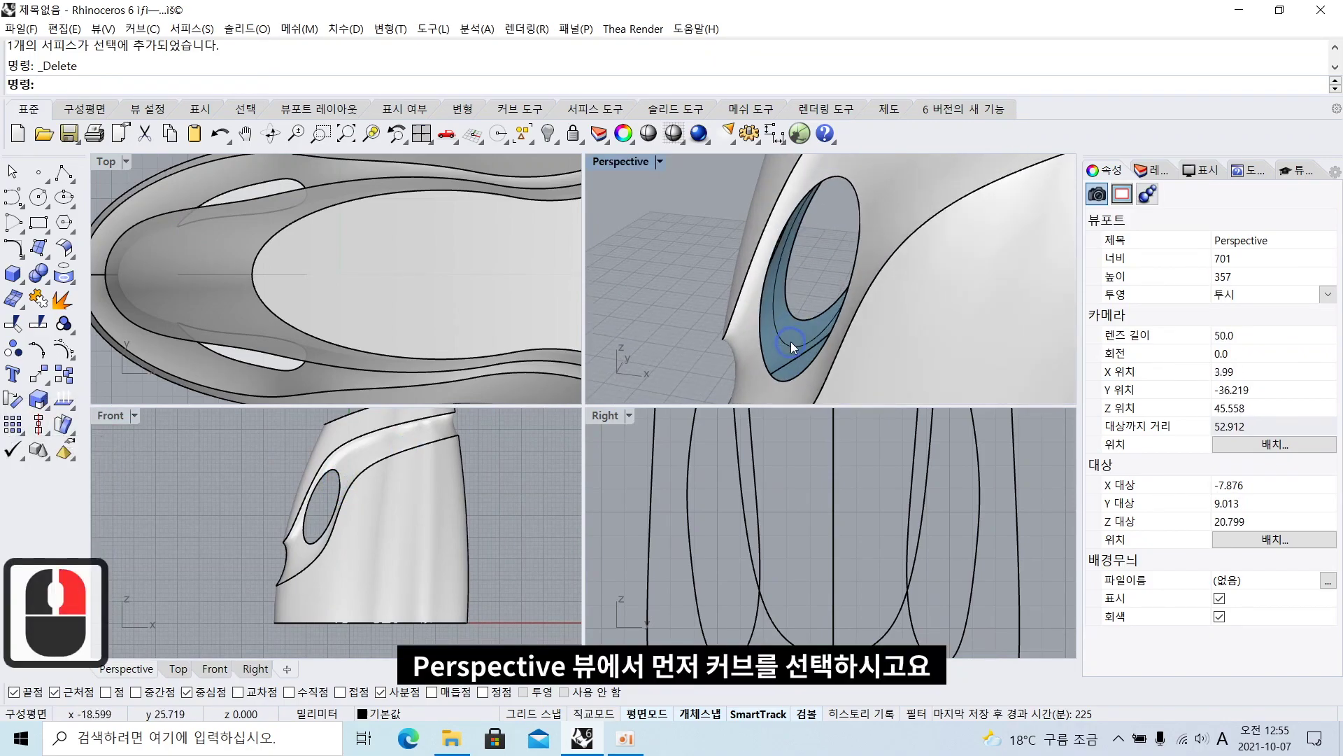
{"action": "left_click", "coordinate": [787, 343]}
{"action": "scroll", "coordinate": [308, 483], "scroll_direction": "up", "scroll_amount": 2}
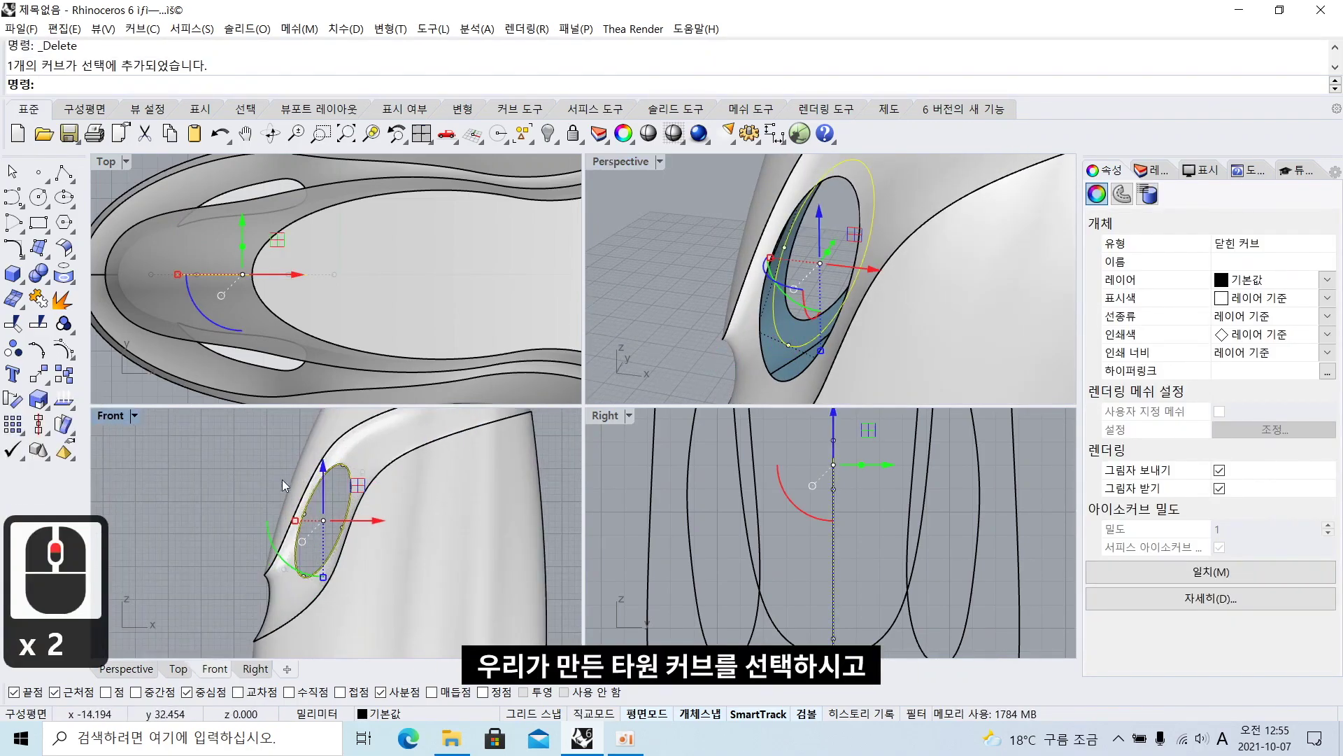
{"action": "double_click", "coordinate": [107, 416]}
{"action": "right_click_drag", "start_coordinate": [433, 389], "coordinate": [406, 403]}
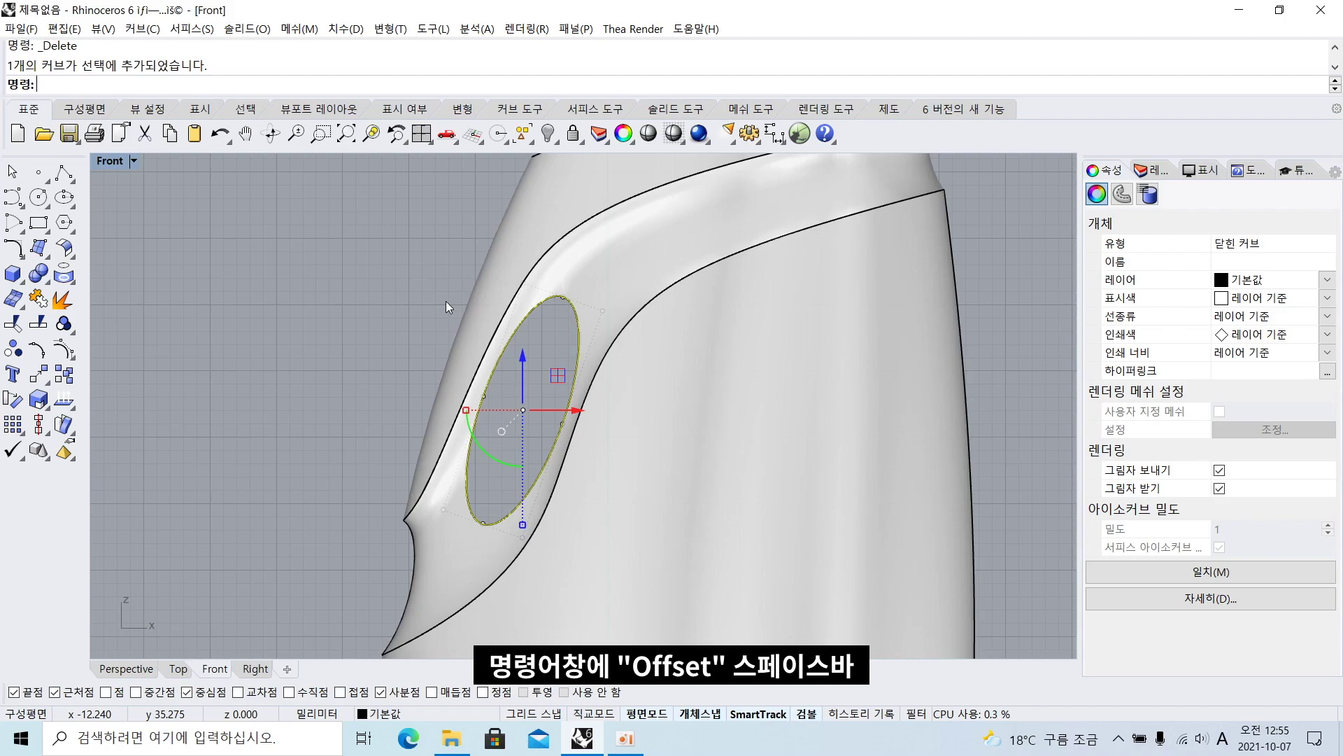
{"action": "type", "text": "offse"}
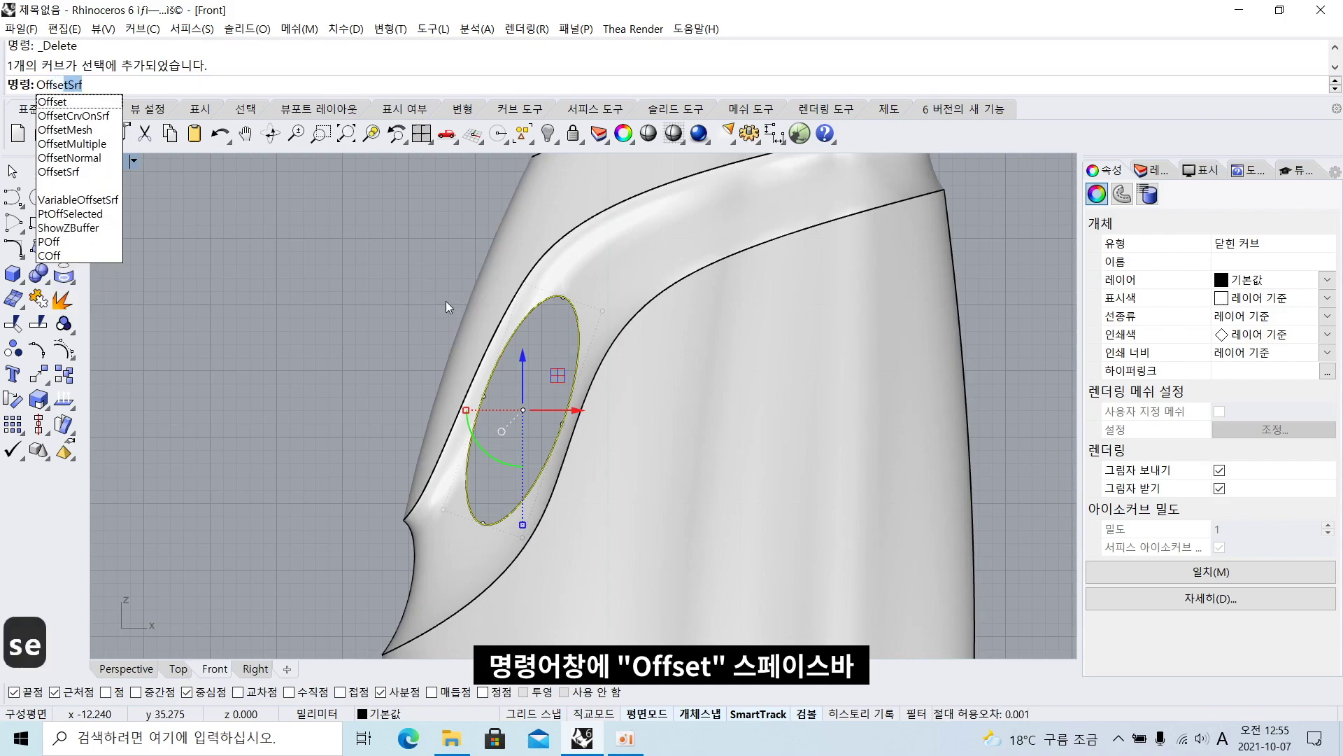
{"action": "type", "text": "t"}
{"action": "key", "text": "space"}
{"action": "scroll", "coordinate": [485, 364], "scroll_direction": "up", "scroll_amount": 2}
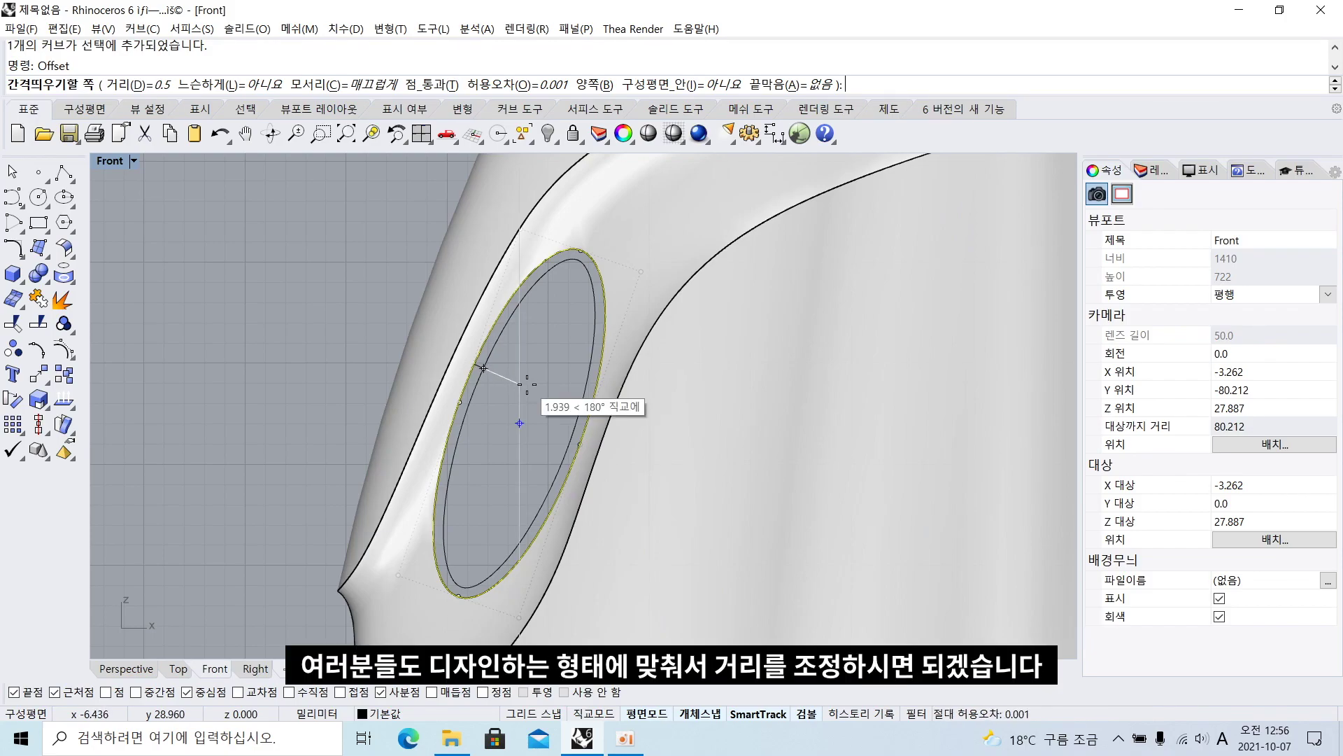
Undo the last deletion and delete the original outer ellipse curve, keeping the inner offset ellipse
{"action": "key", "text": "ctrl+z"}
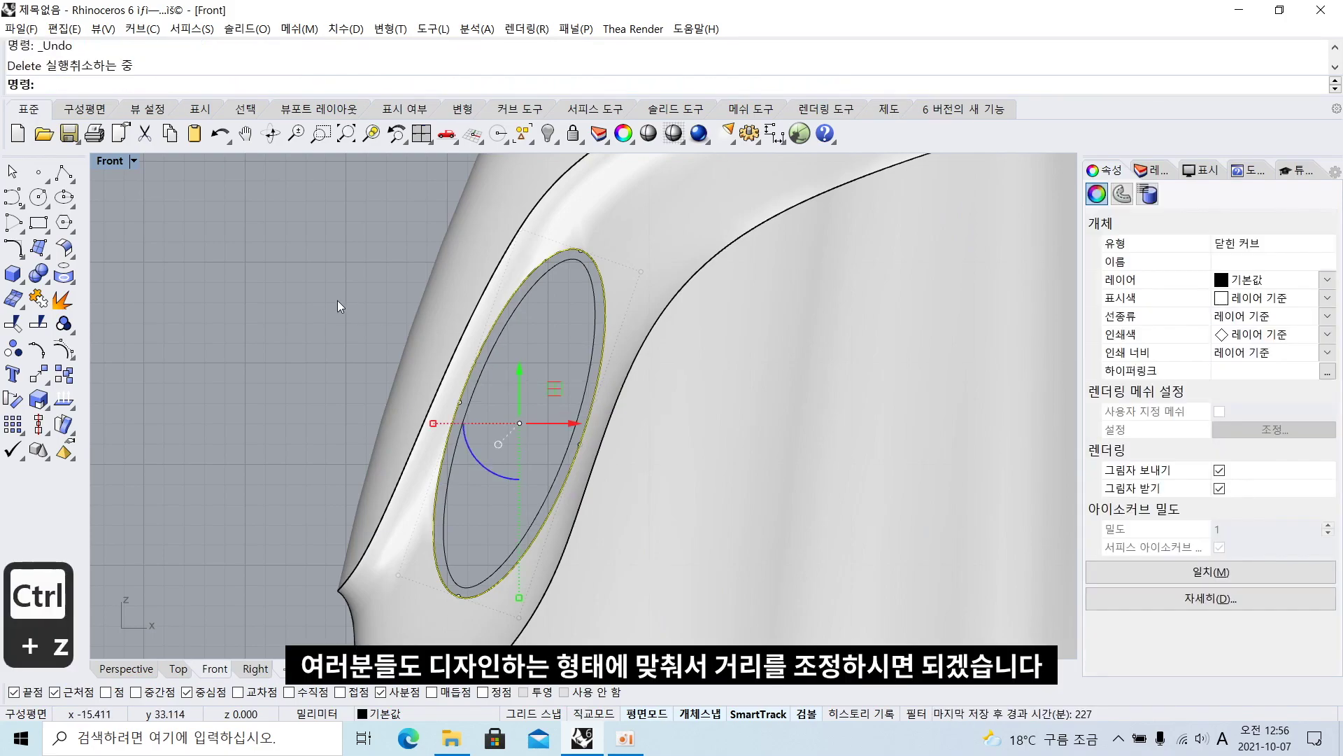
{"action": "left_click", "coordinate": [469, 376]}
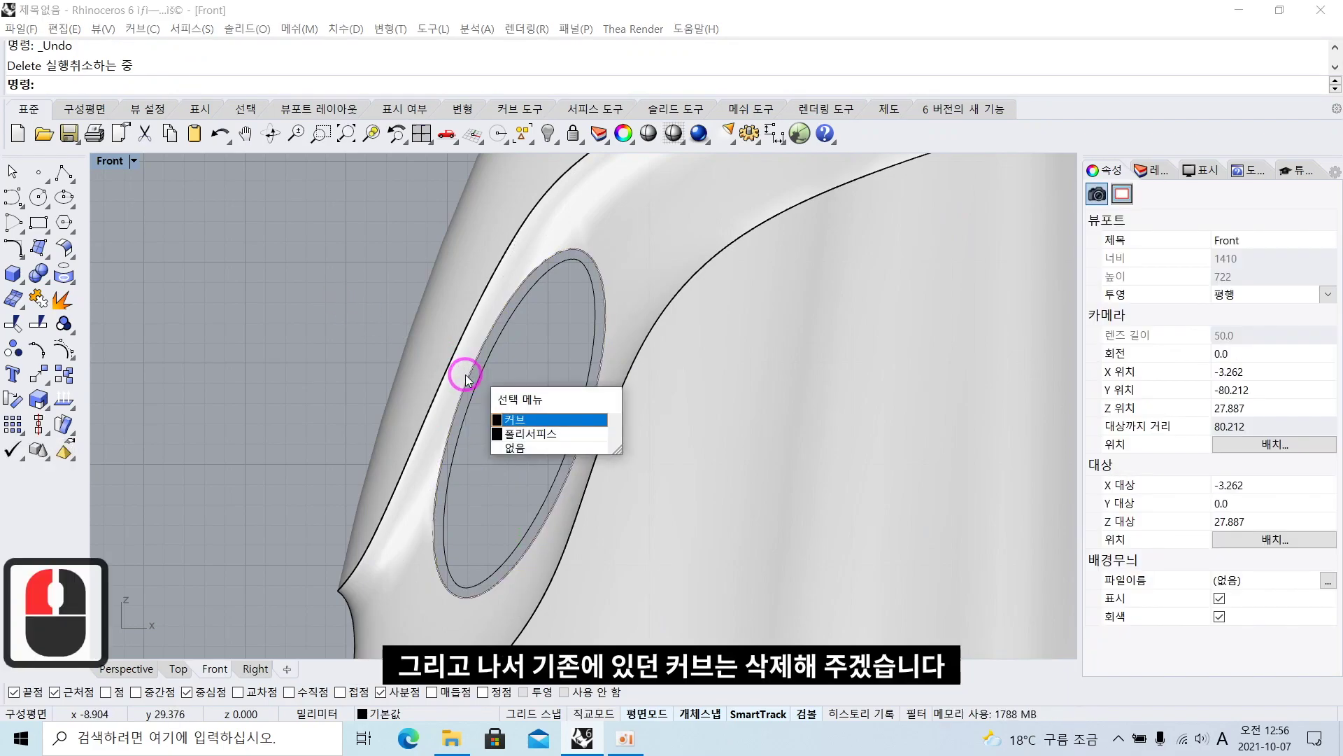
{"action": "left_click", "coordinate": [517, 422]}
{"action": "key", "text": "BackSpace"}
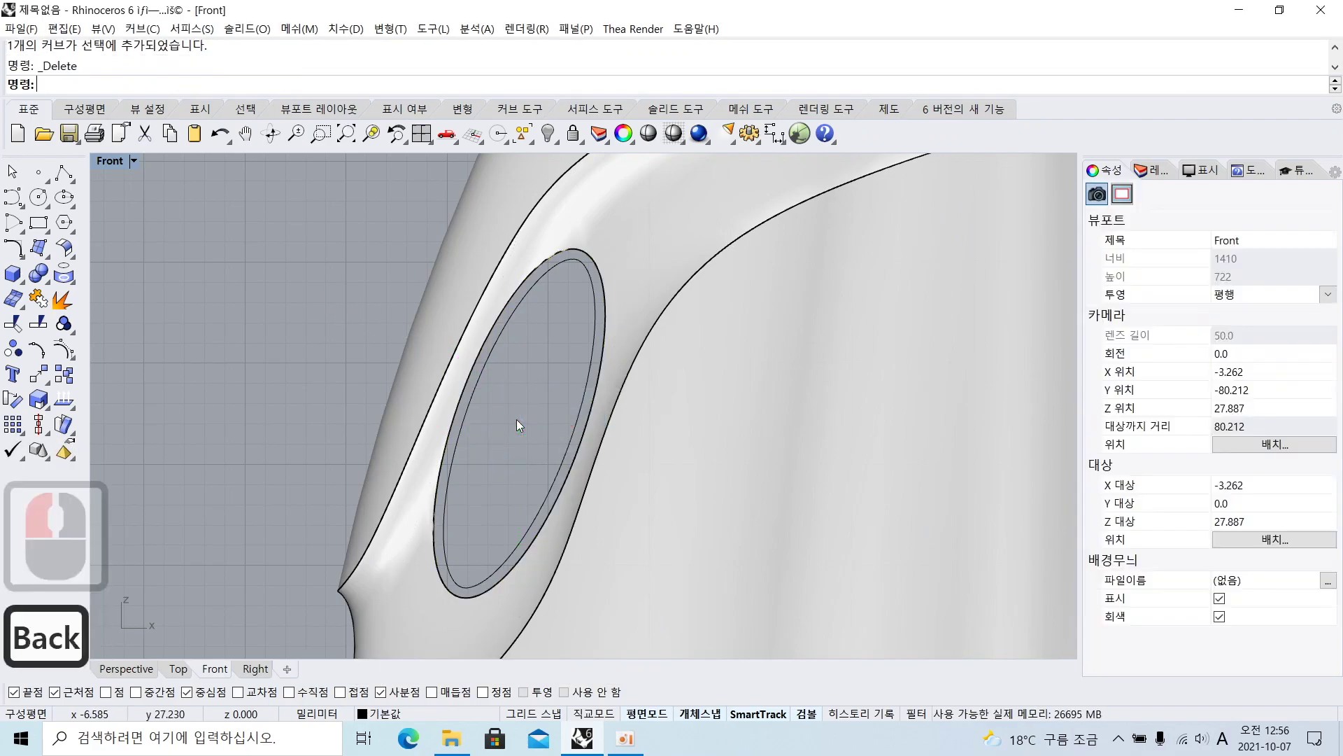
Start a loft through the front hole edge, the middle offset ellipse and the opposite hole edge
{"action": "double_click", "coordinate": [119, 167]}
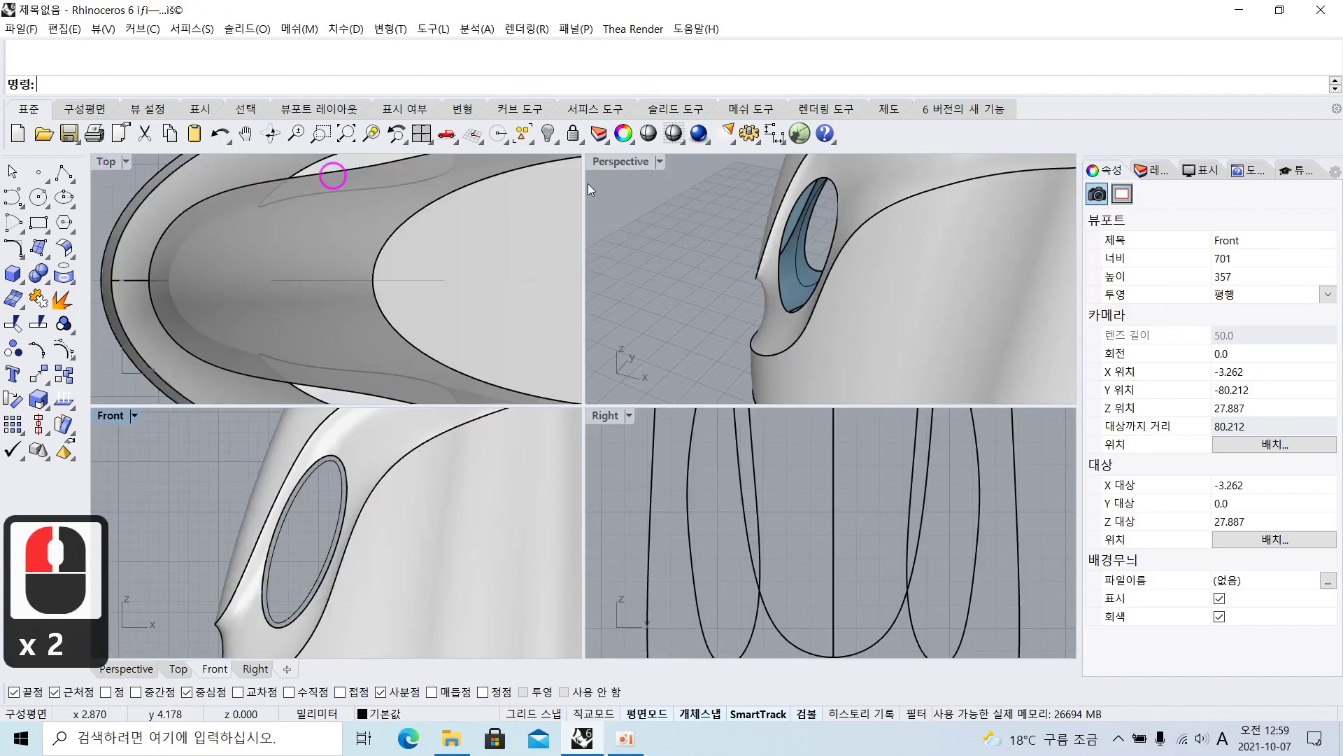
{"action": "double_click", "coordinate": [632, 166]}
{"action": "mouse_move", "coordinate": [626, 256]}
{"action": "right_mouse_down"}
{"action": "mouse_move", "coordinate": [672, 267]}
{"action": "mouse_move", "coordinate": [650, 263]}
{"action": "right_mouse_up"}
{"action": "scroll", "coordinate": [518, 371], "scroll_direction": "up", "scroll_amount": 2}
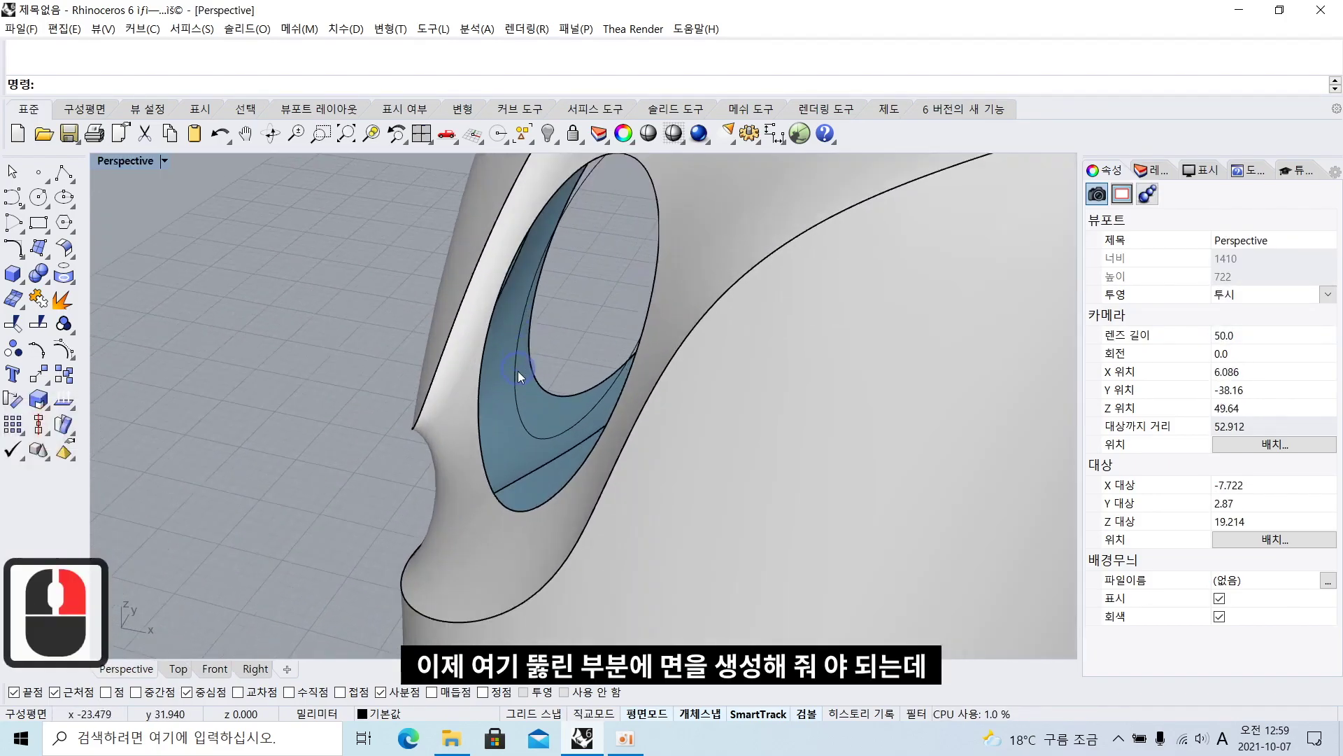
{"action": "right_click_drag", "start_coordinate": [539, 358], "coordinate": [524, 354]}
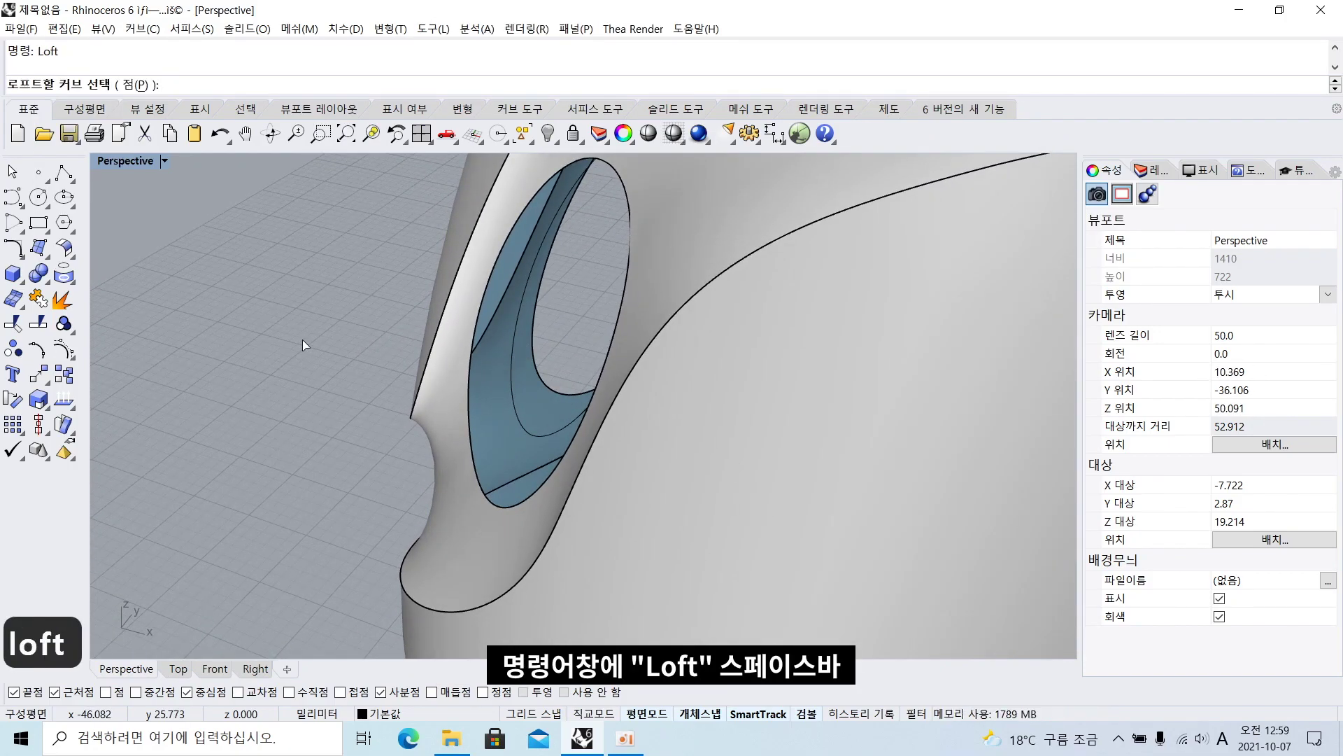
{"action": "right_click_drag", "start_coordinate": [575, 210], "coordinate": [628, 218]}
{"action": "left_click", "coordinate": [448, 486]}
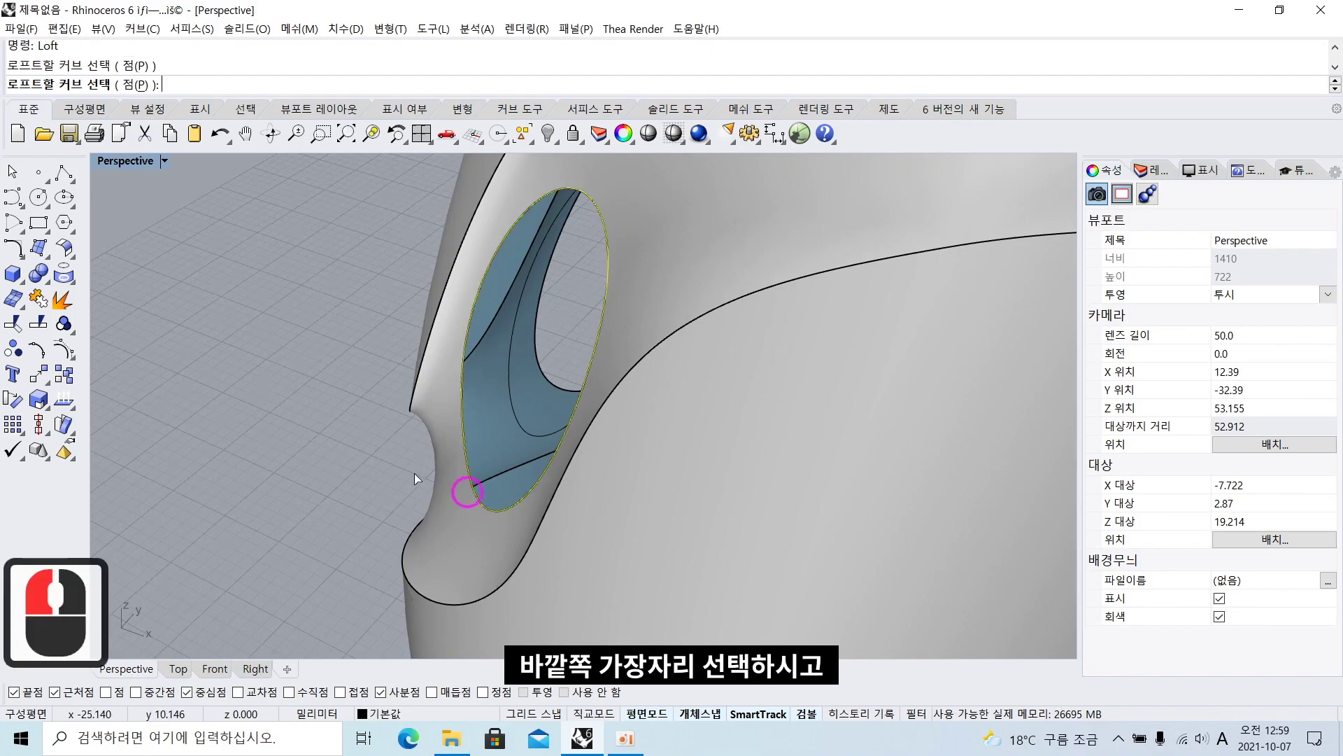
{"action": "right_click_drag", "start_coordinate": [524, 416], "coordinate": [693, 401]}
{"action": "left_click", "coordinate": [519, 426]}
{"action": "right_click_drag", "start_coordinate": [568, 410], "coordinate": [559, 414]}
{"action": "left_click", "coordinate": [544, 426]}
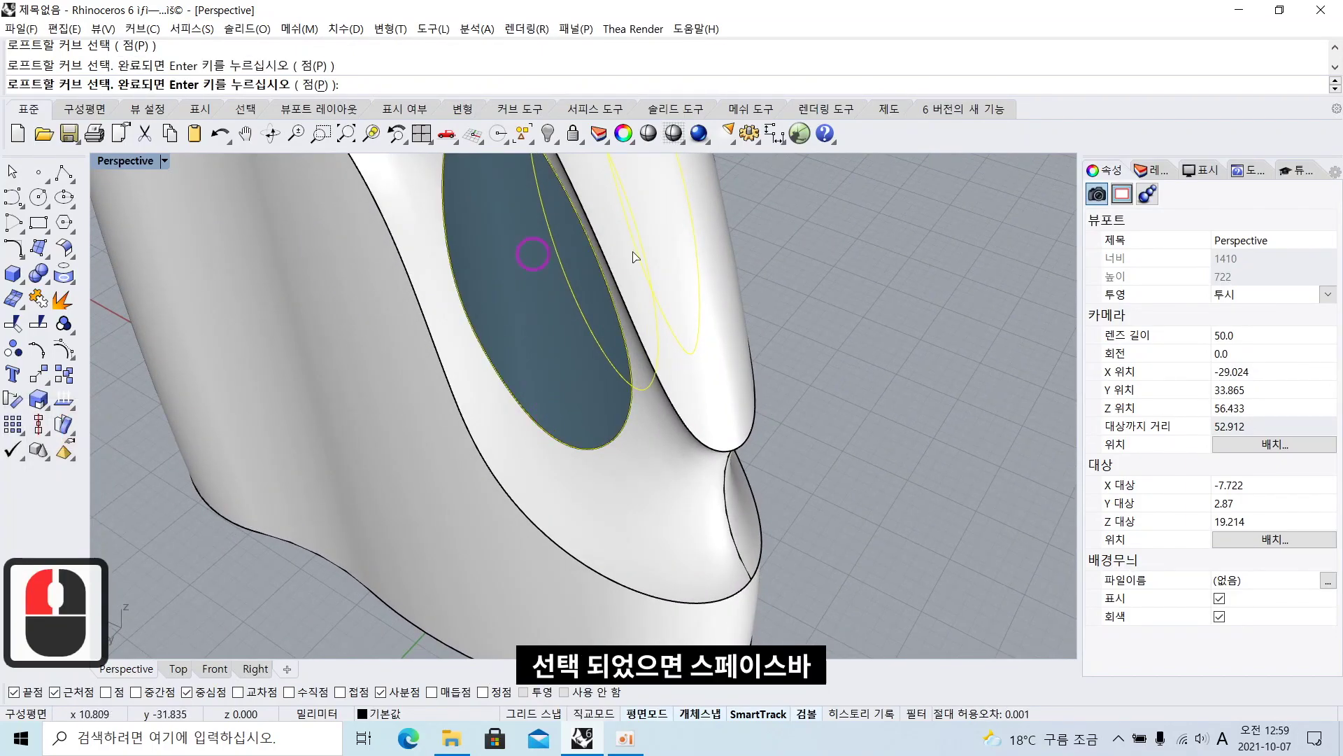
{"action": "key", "text": "space"}
Examine the alignment of the three loft seam points in the Perspective, Top, Front and Right views
{"action": "right_click_drag", "start_coordinate": [656, 343], "coordinate": [441, 345]}
{"action": "scroll", "coordinate": [537, 388], "scroll_direction": "up", "scroll_amount": 2}
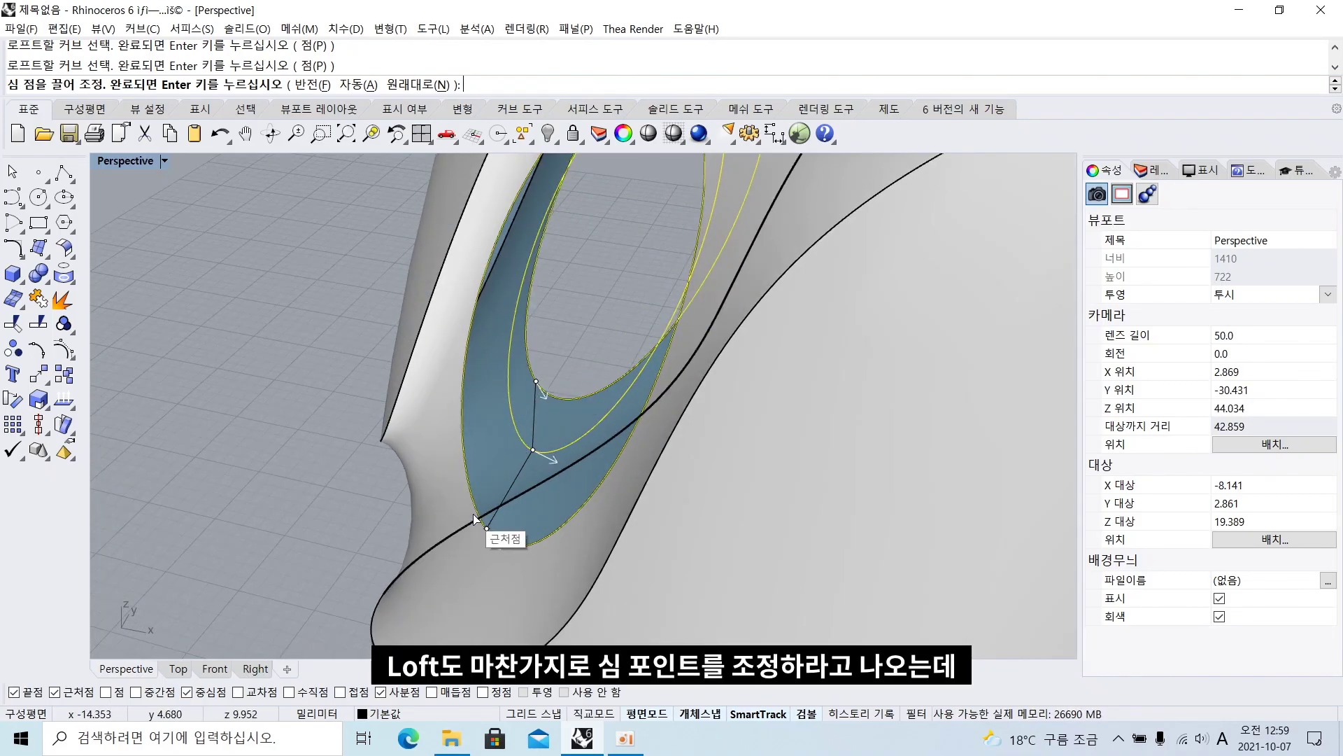
{"action": "double_click", "coordinate": [145, 164]}
{"action": "scroll", "coordinate": [315, 321], "scroll_direction": "up", "scroll_amount": 2}
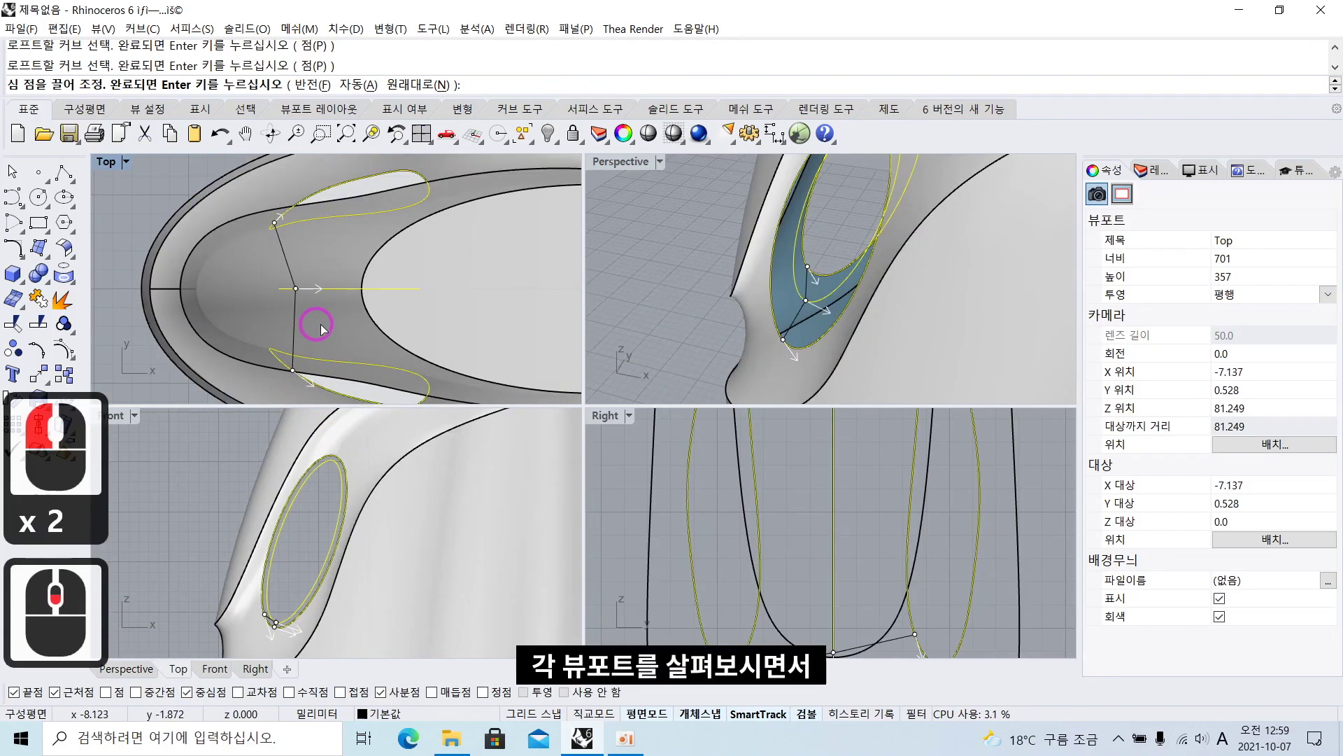
{"action": "scroll", "coordinate": [778, 543], "scroll_direction": "up", "scroll_amount": 2}
{"action": "right_click_drag", "start_coordinate": [806, 533], "coordinate": [810, 474]}
{"action": "scroll", "coordinate": [351, 519], "scroll_direction": "up", "scroll_amount": 4}
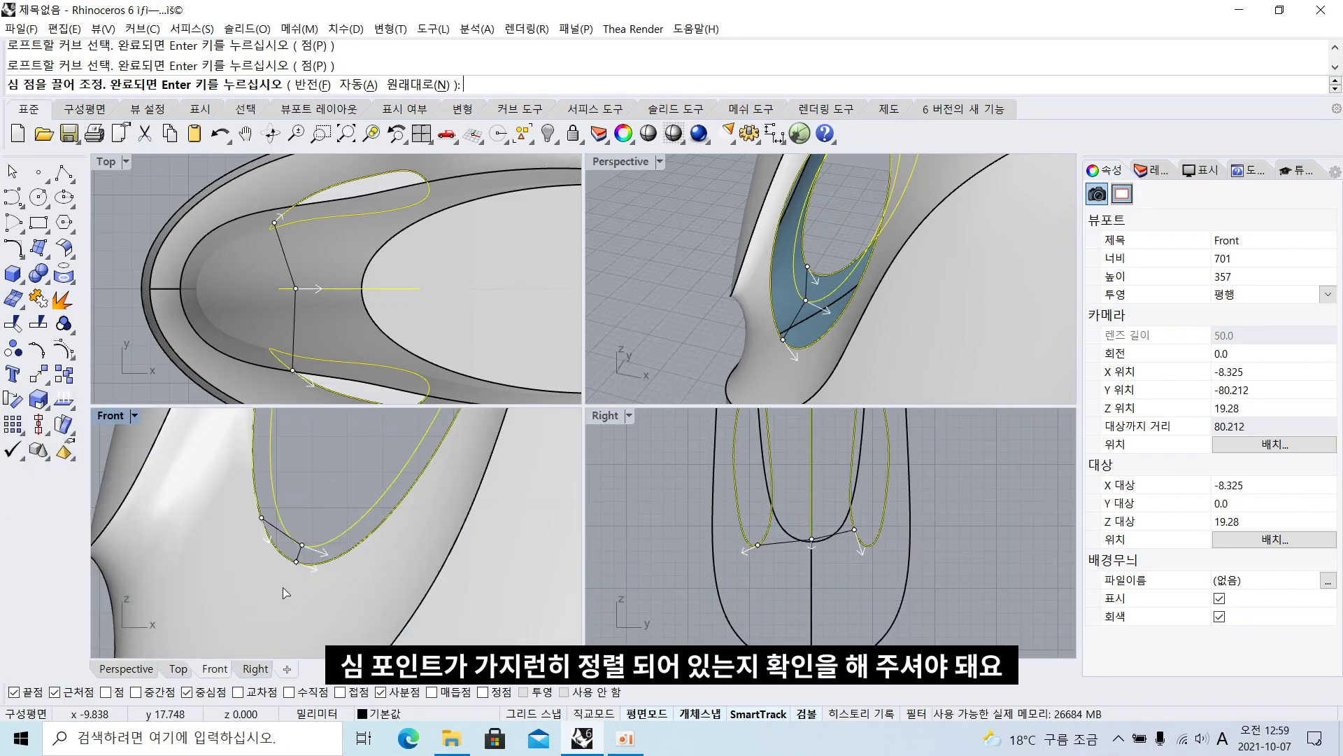
{"action": "scroll", "coordinate": [797, 532], "scroll_direction": "up", "scroll_amount": 1}
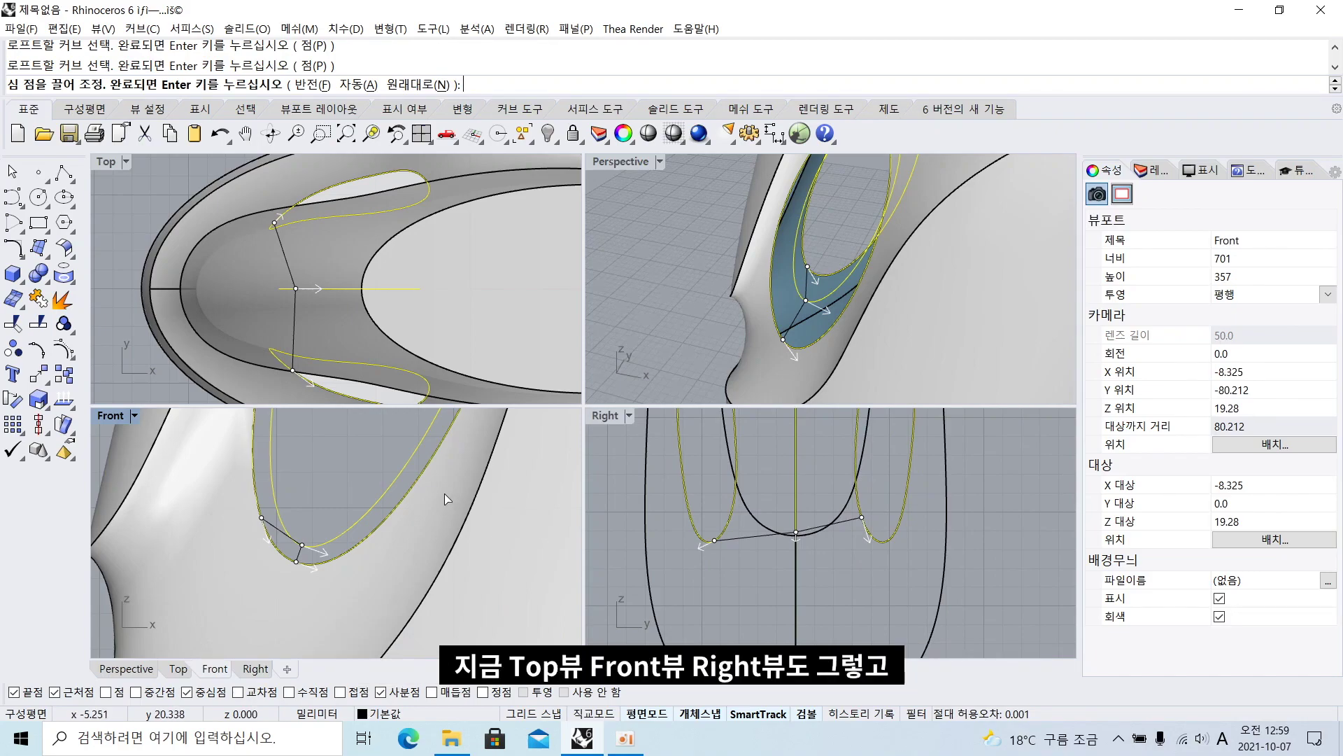
{"action": "left_click", "coordinate": [151, 195]}
{"action": "left_click", "coordinate": [216, 489]}
{"action": "left_click", "coordinate": [890, 544]}
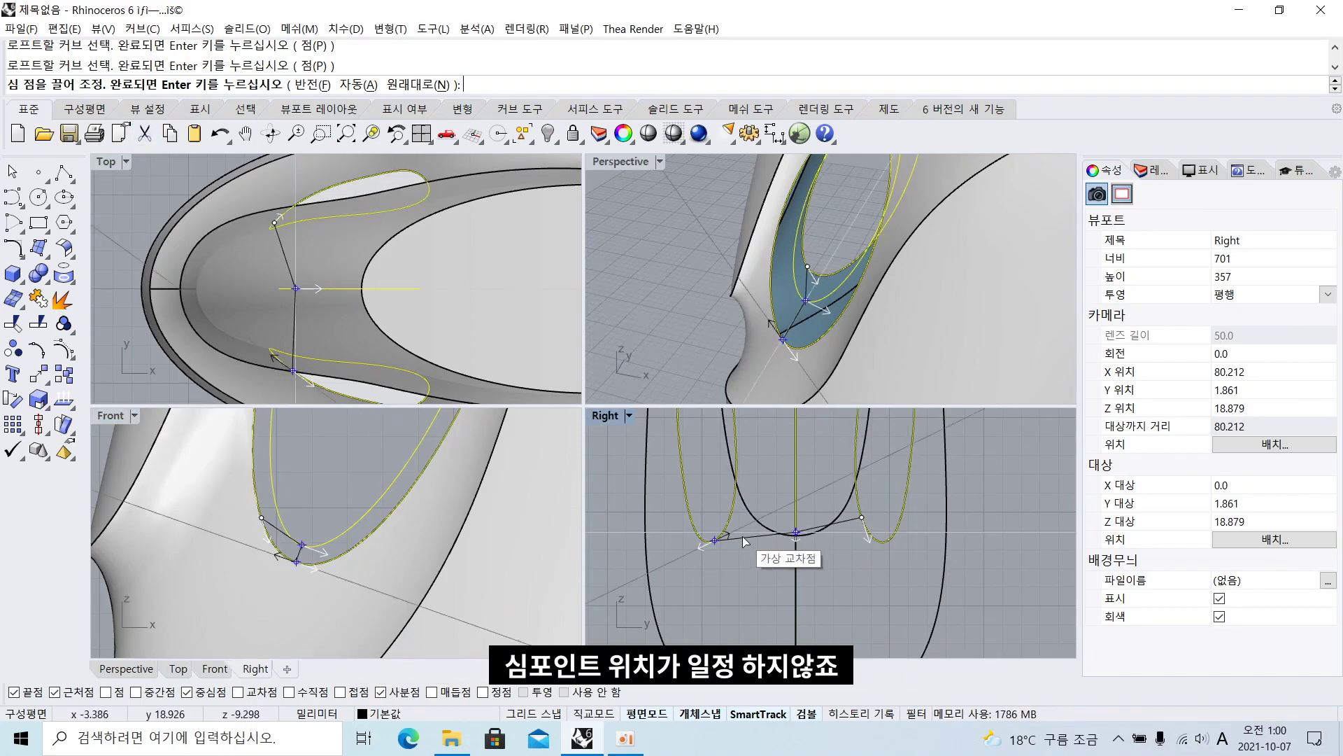
{"action": "left_click", "coordinate": [497, 423]}
{"action": "left_click", "coordinate": [362, 242]}
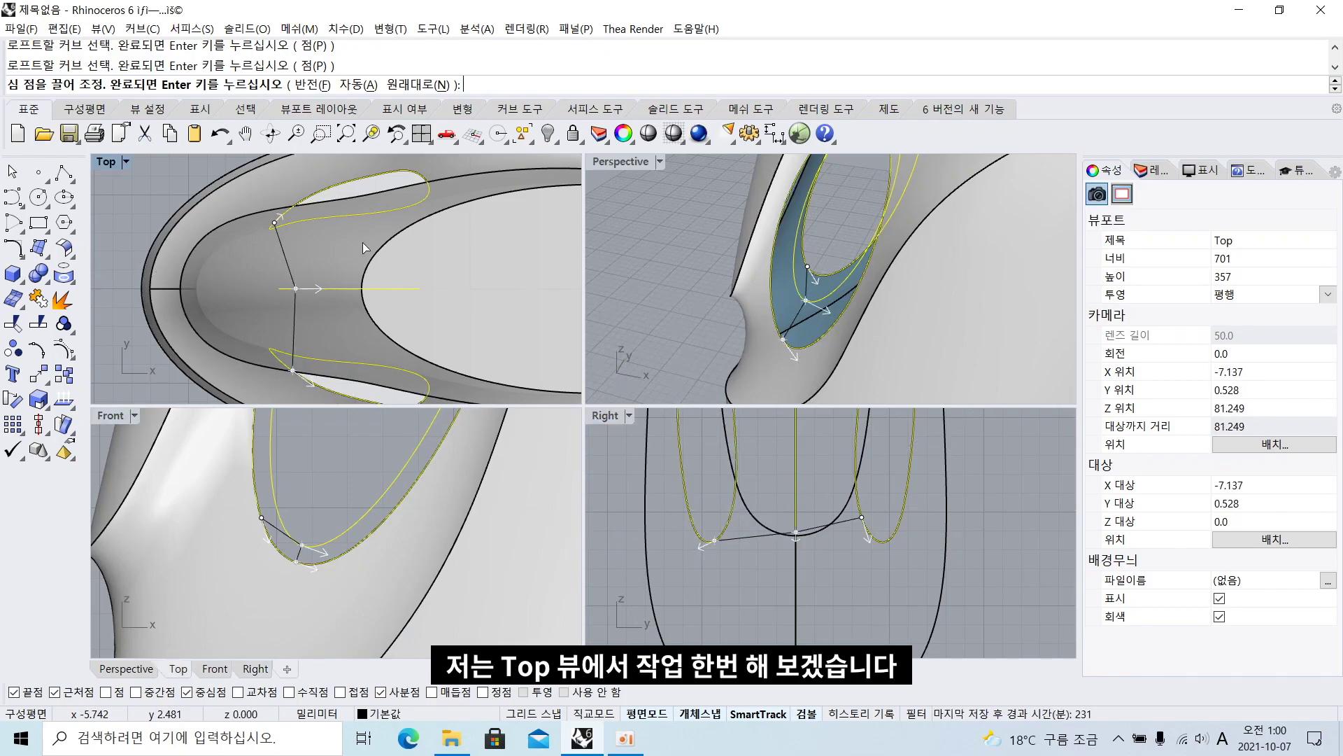
In the Top view, move the misaligned loft seam point to its hole edge's end point, symmetric with the opposite seam point
{"action": "right_click_drag", "start_coordinate": [344, 256], "coordinate": [381, 244]}
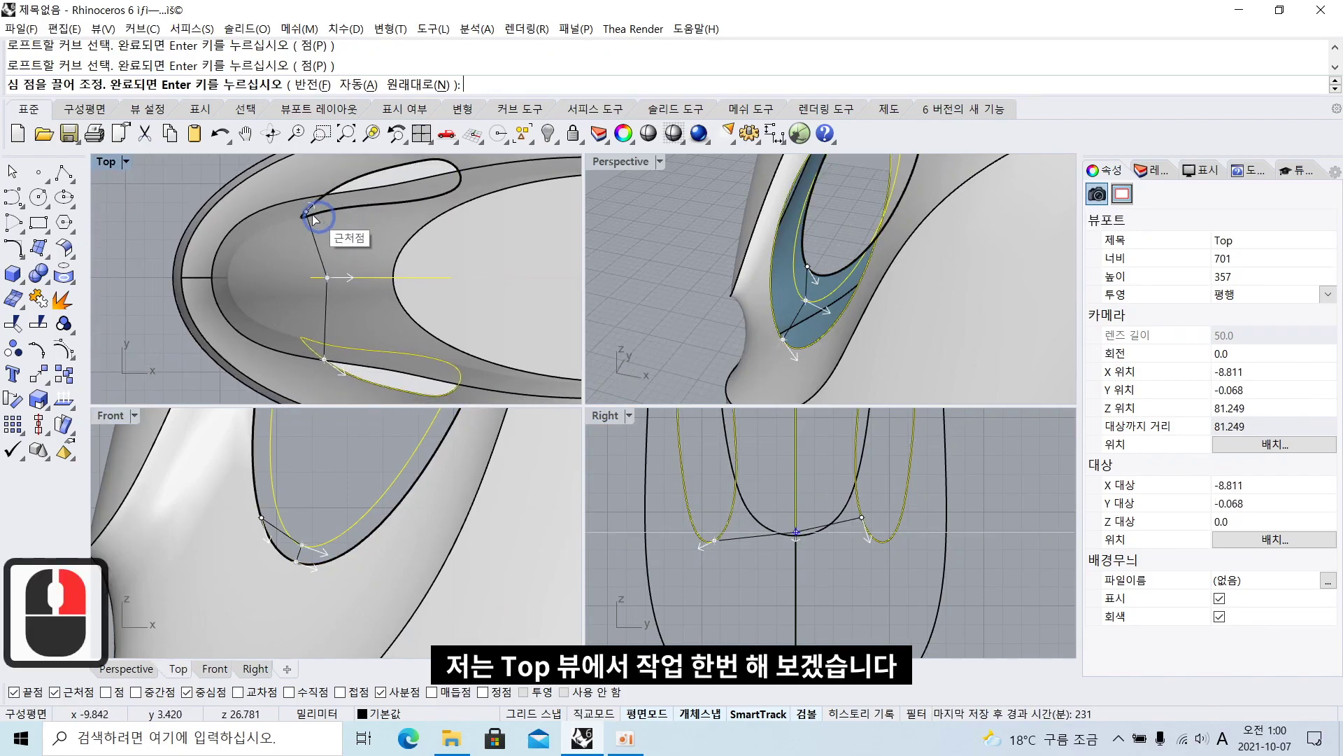
{"action": "double_click", "coordinate": [108, 161]}
{"action": "right_click_drag", "start_coordinate": [468, 343], "coordinate": [375, 325]}
{"action": "left_click_drag", "start_coordinate": [432, 249], "coordinate": [468, 217]}
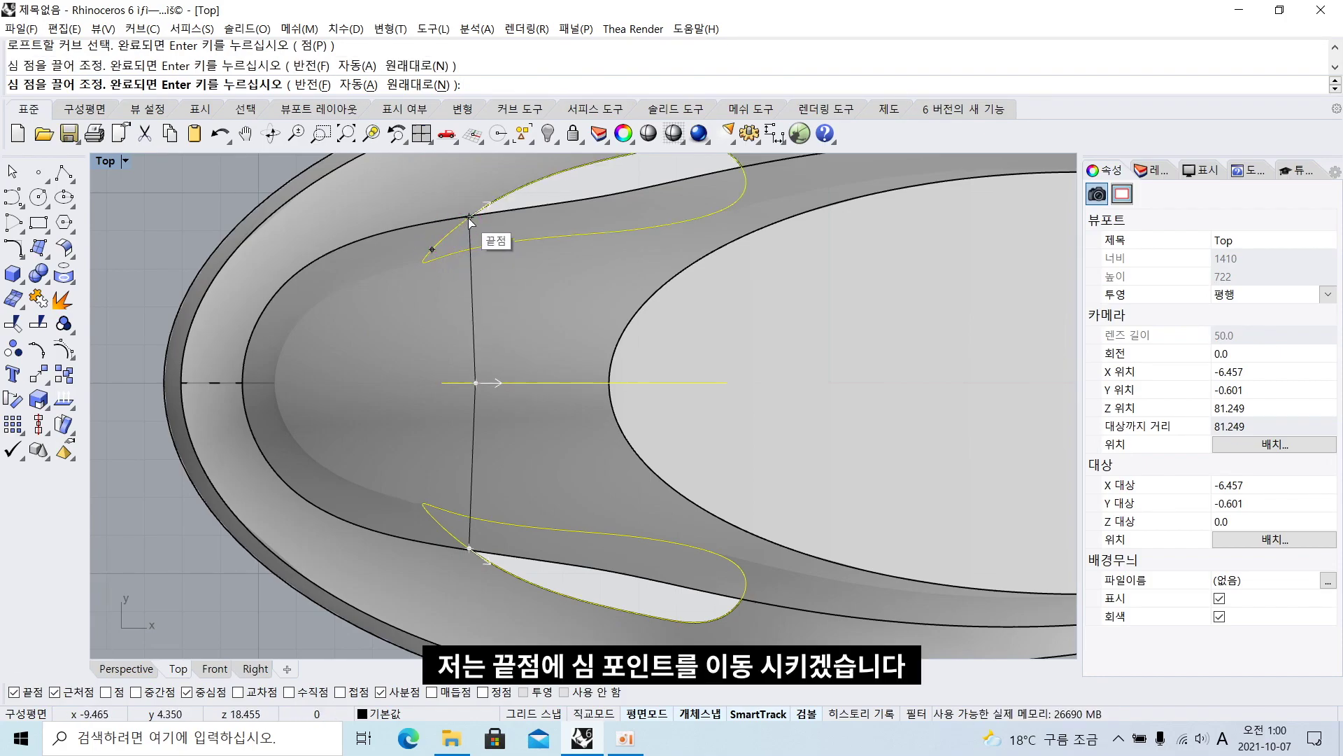
{"action": "left_click", "coordinate": [468, 216]}
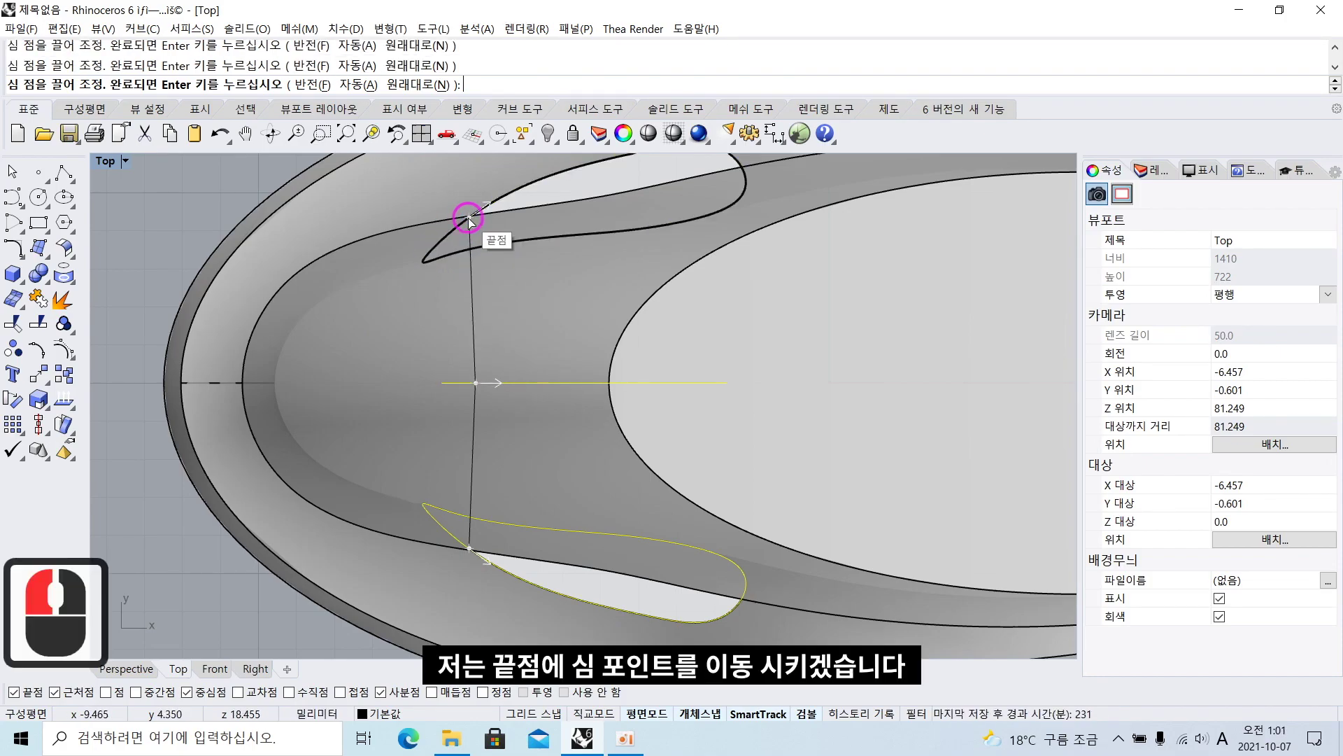
{"action": "mouse_move", "coordinate": [476, 384]}
{"action": "left_mouse_down"}
{"action": "mouse_move", "coordinate": [464, 383]}
{"action": "mouse_move", "coordinate": [475, 383]}
{"action": "left_mouse_up"}
{"action": "mouse_move", "coordinate": [467, 548]}
{"action": "left_mouse_down"}
{"action": "mouse_move", "coordinate": [448, 532]}
{"action": "mouse_move", "coordinate": [469, 548]}
{"action": "left_mouse_up"}
{"action": "left_click", "coordinate": [467, 546]}
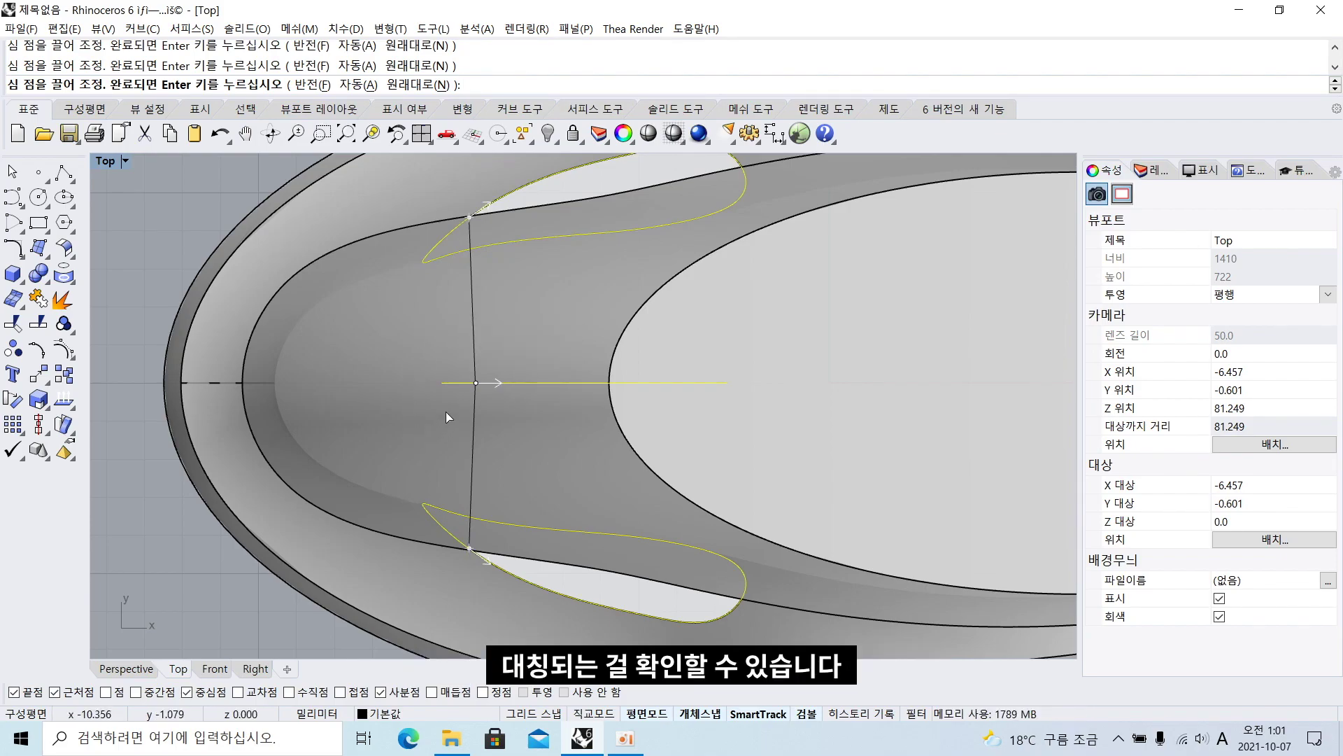
Accept the seam alignment and create the handle hole loft with the Normal style and no curve simplification
{"action": "double_click", "coordinate": [107, 163]}
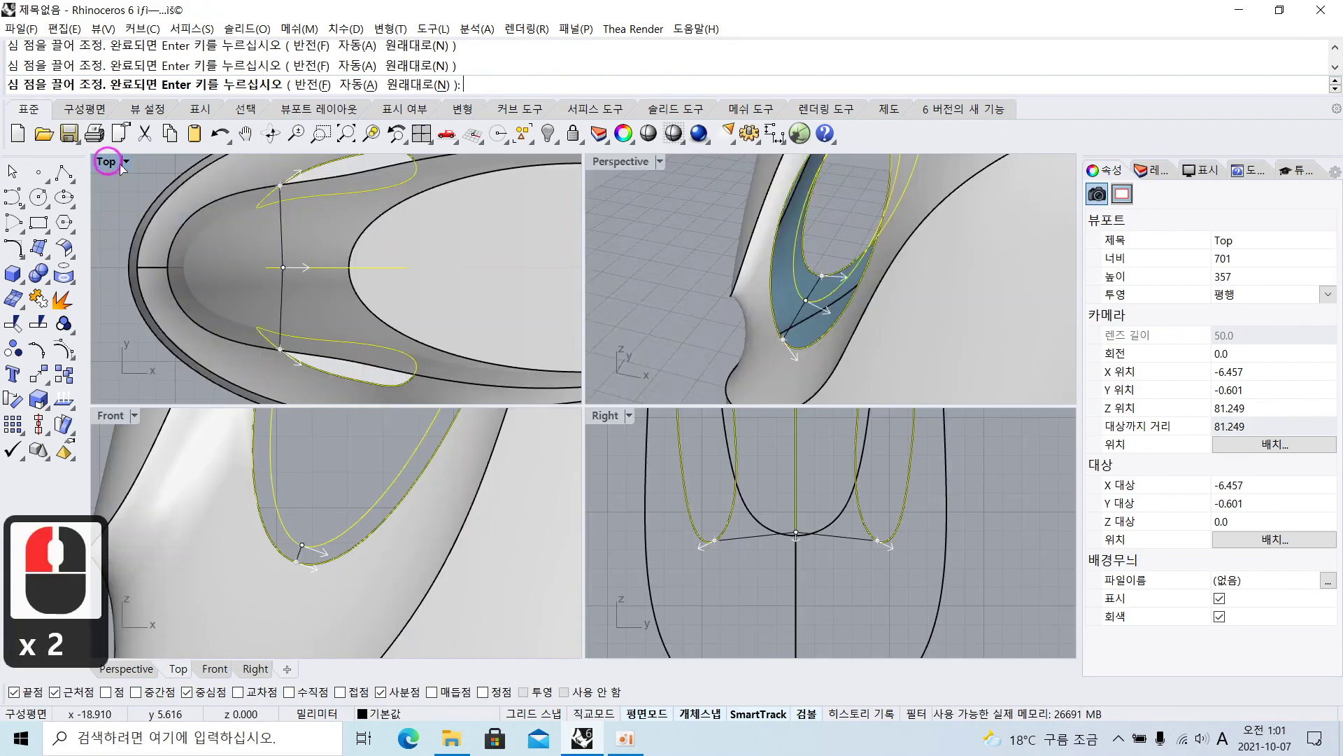
{"action": "double_click", "coordinate": [633, 170]}
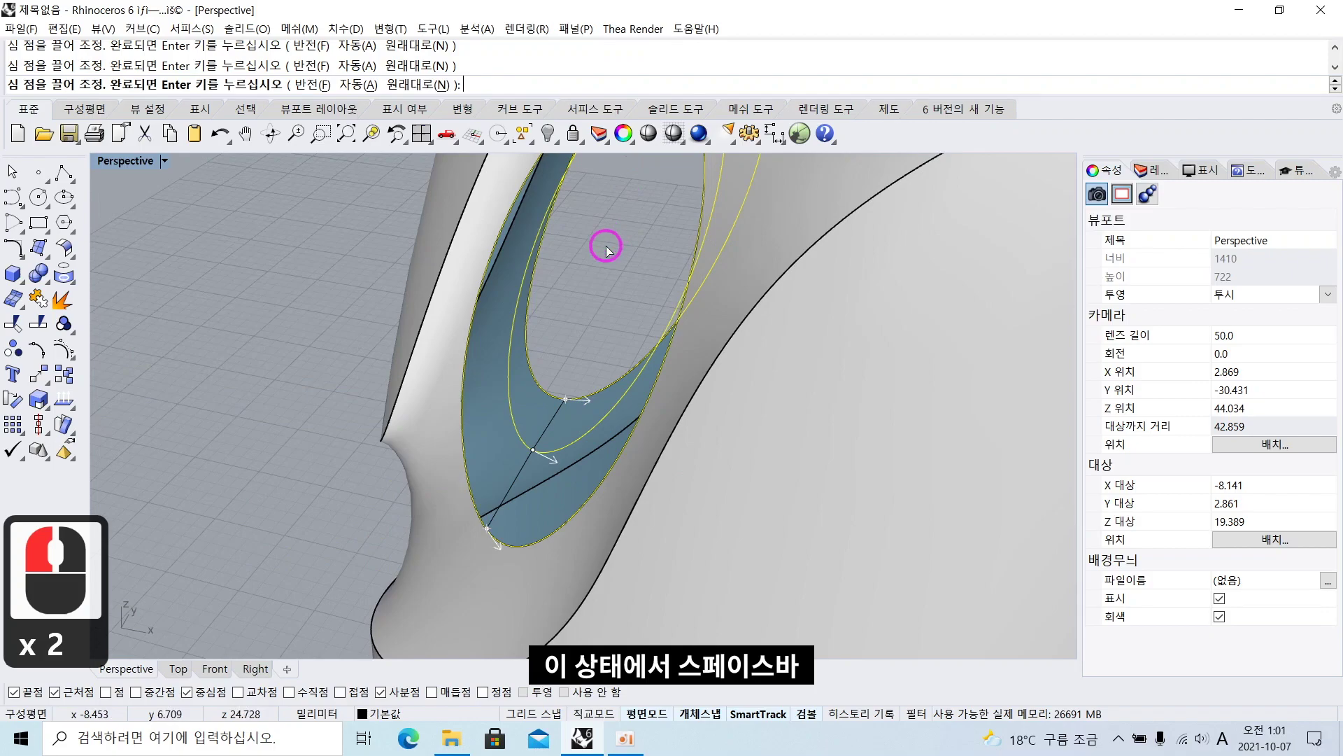
{"action": "key", "text": "space"}
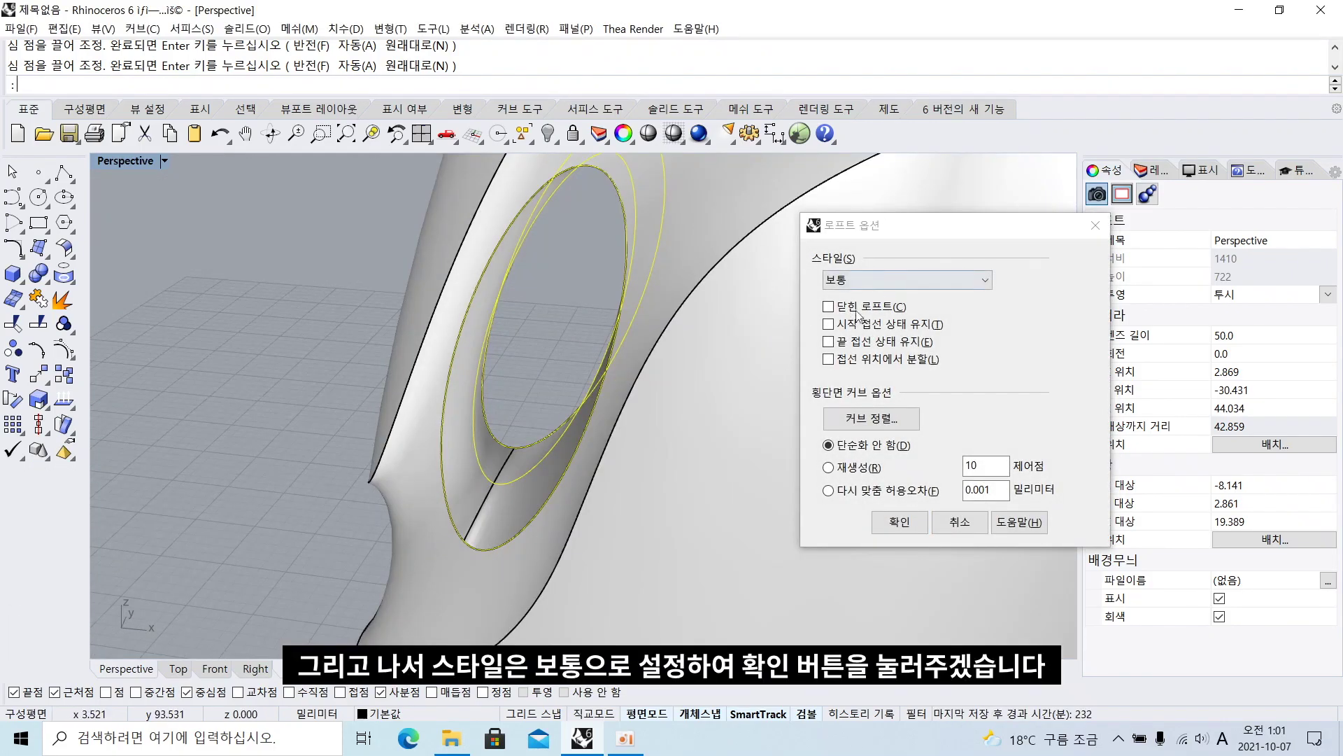
{"action": "left_click", "coordinate": [891, 534]}
{"action": "right_click_drag", "start_coordinate": [741, 504], "coordinate": [659, 519]}
{"action": "scroll", "coordinate": [660, 519], "scroll_direction": "down", "scroll_amount": 2}
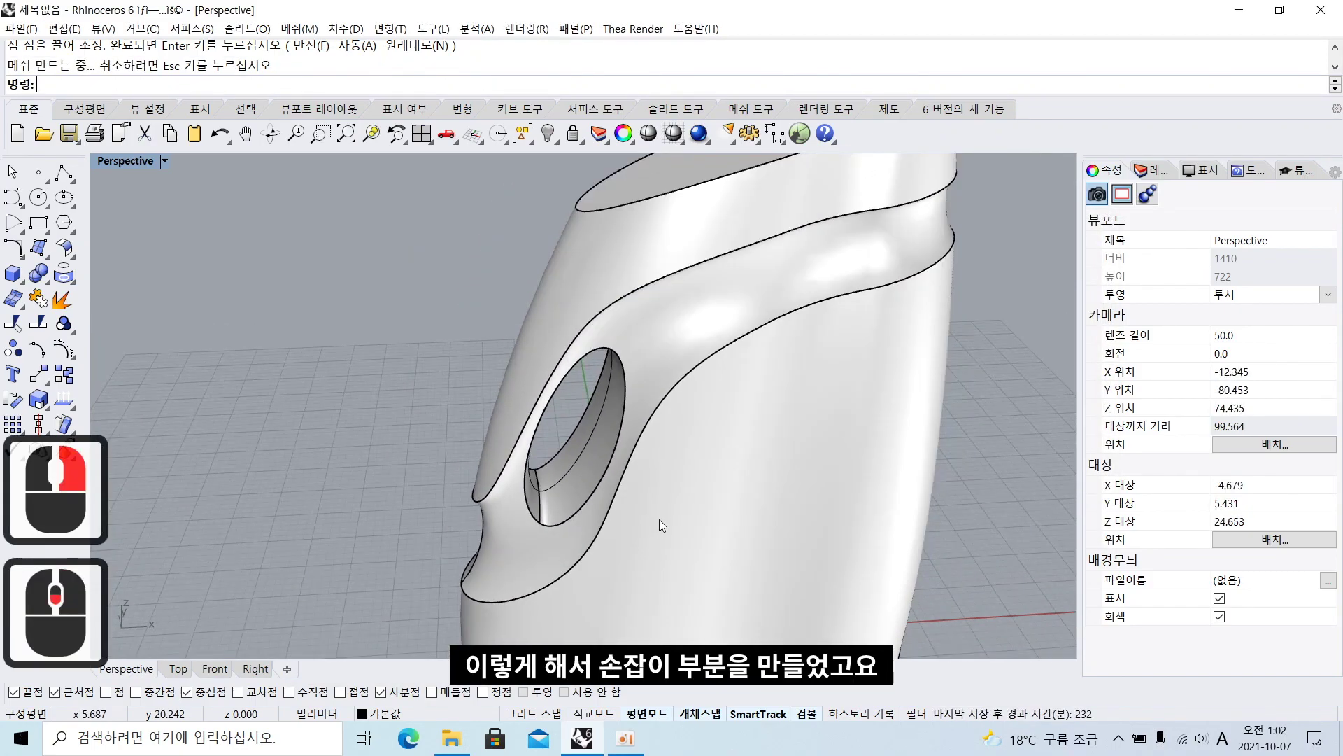
Delete the inner ellipse curve left inside the handle hole
{"action": "scroll", "coordinate": [573, 456], "scroll_direction": "up", "scroll_amount": 4}
{"action": "right_click_drag", "start_coordinate": [604, 480], "coordinate": [603, 465]}
{"action": "left_click", "coordinate": [603, 465]}
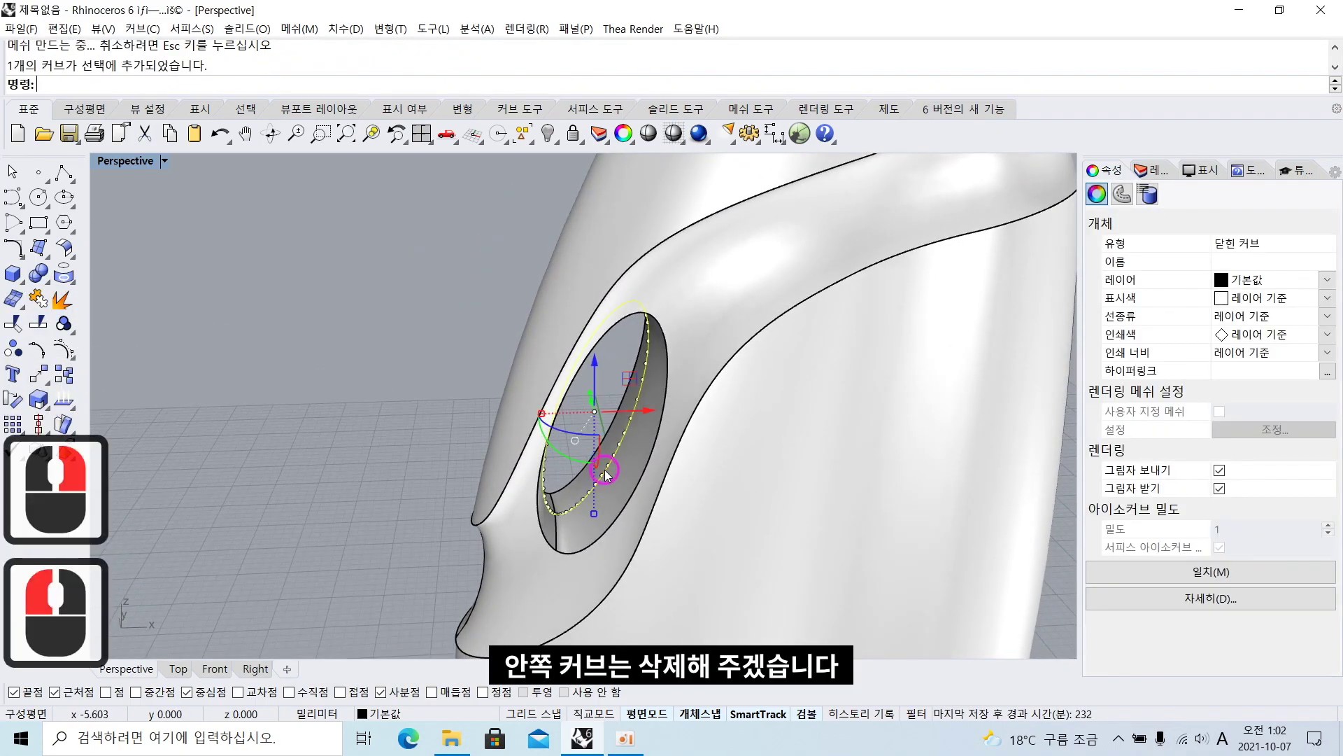
{"action": "key", "text": "BackSpace"}
{"action": "scroll", "coordinate": [605, 468], "scroll_direction": "down", "scroll_amount": 4}
{"action": "left_click", "coordinate": [825, 615]}
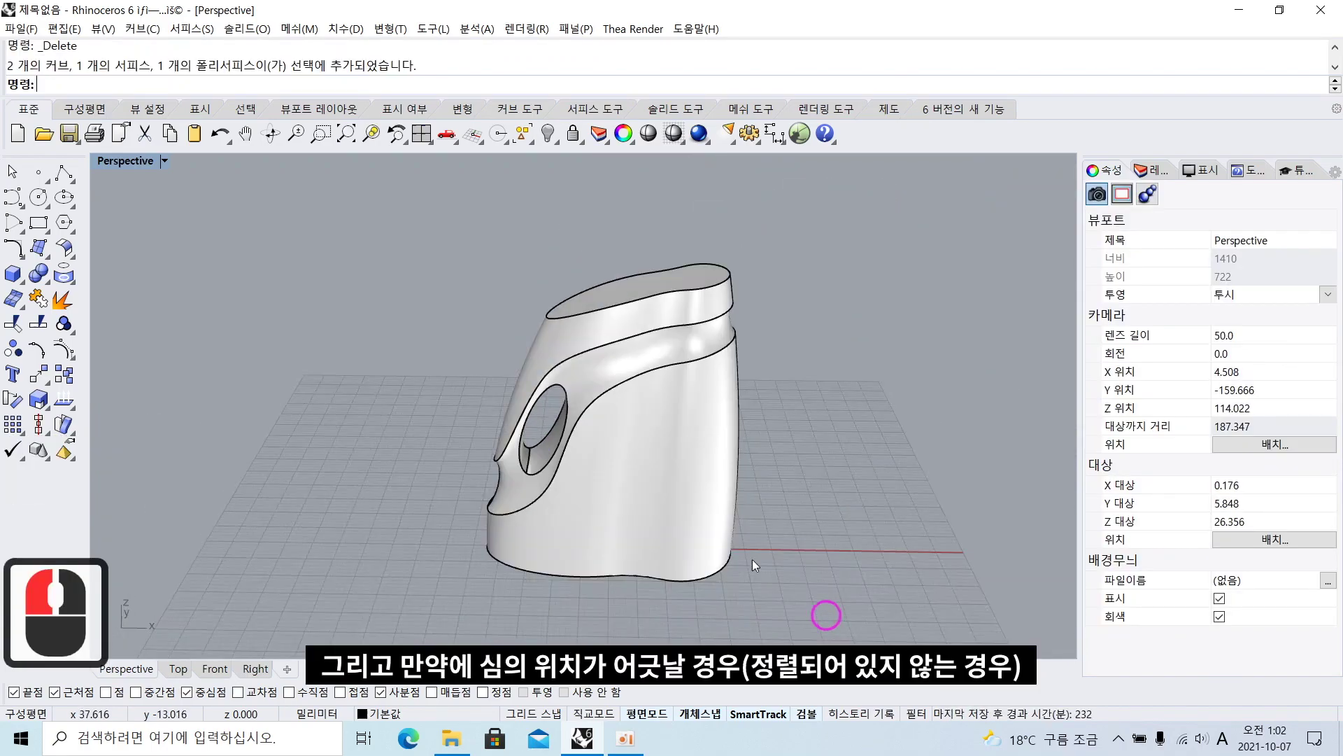
Check that the lofted surface inside the handle hole has only one thick seam line
{"action": "scroll", "coordinate": [542, 451], "scroll_direction": "up", "scroll_amount": 4}
{"action": "right_click_drag", "start_coordinate": [552, 473], "coordinate": [529, 499]}
{"action": "scroll", "coordinate": [540, 489], "scroll_direction": "up", "scroll_amount": 4}
{"action": "right_click_drag", "start_coordinate": [467, 550], "coordinate": [480, 456]}
{"action": "scroll", "coordinate": [594, 277], "scroll_direction": "up", "scroll_amount": 2}
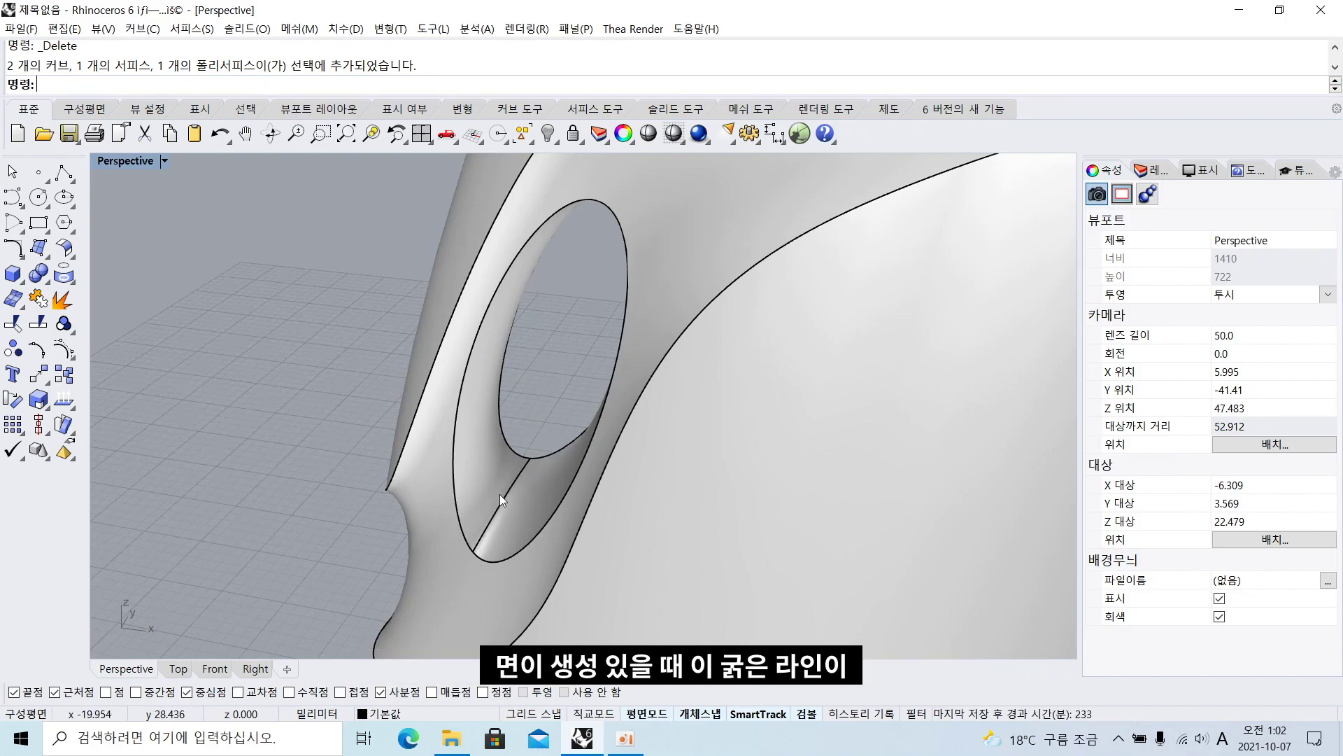
{"action": "scroll", "coordinate": [542, 434], "scroll_direction": "down", "scroll_amount": 6}
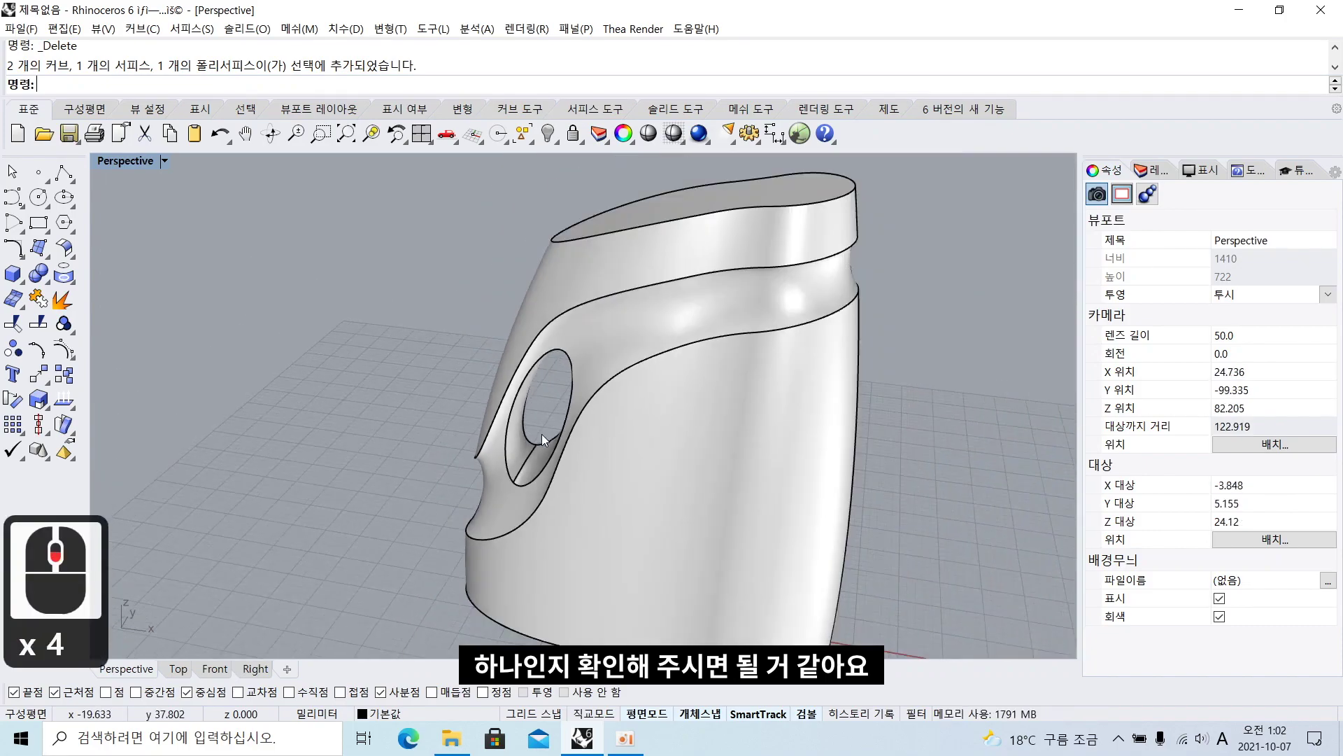
{"action": "right_click_drag", "start_coordinate": [557, 450], "coordinate": [543, 445], "text": "shift"}
Join all the surfaces of the body, band and handle hole into one closed solid
{"action": "left_click_drag", "start_coordinate": [418, 234], "coordinate": [838, 611]}
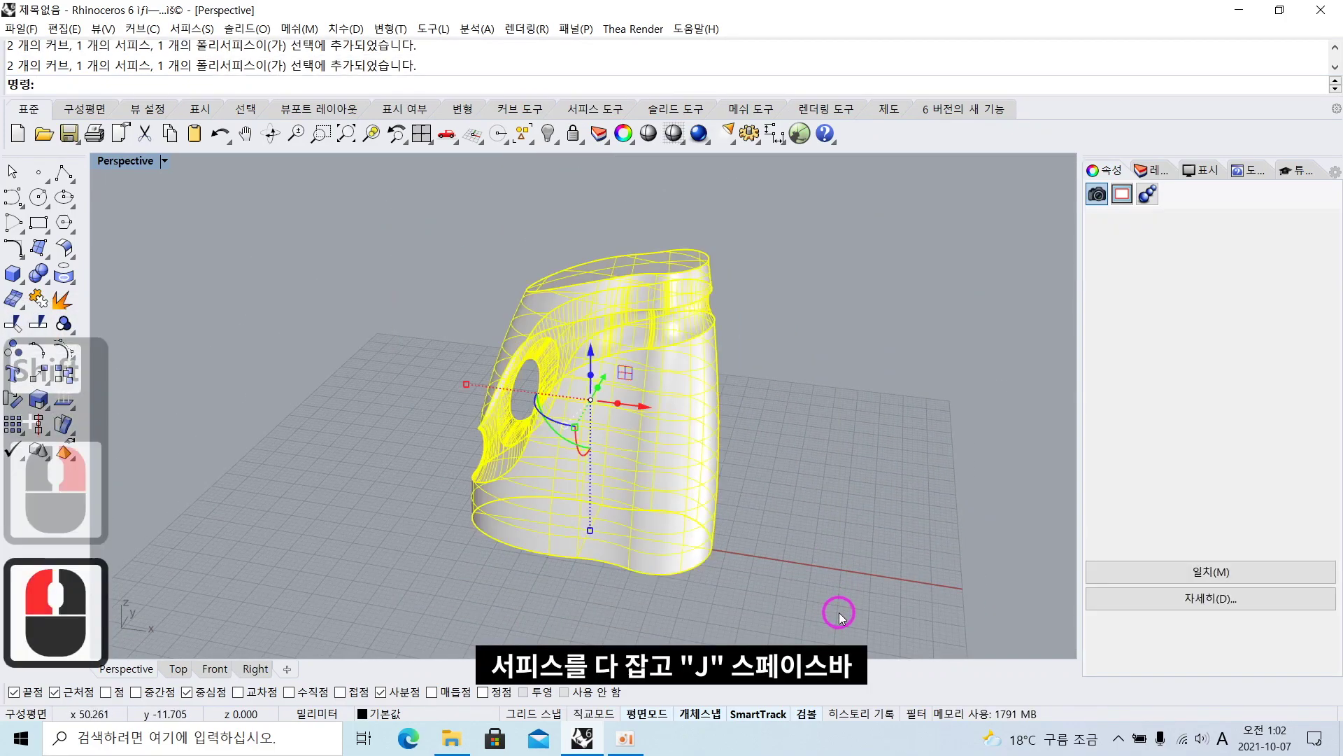
{"action": "key", "text": "space"}
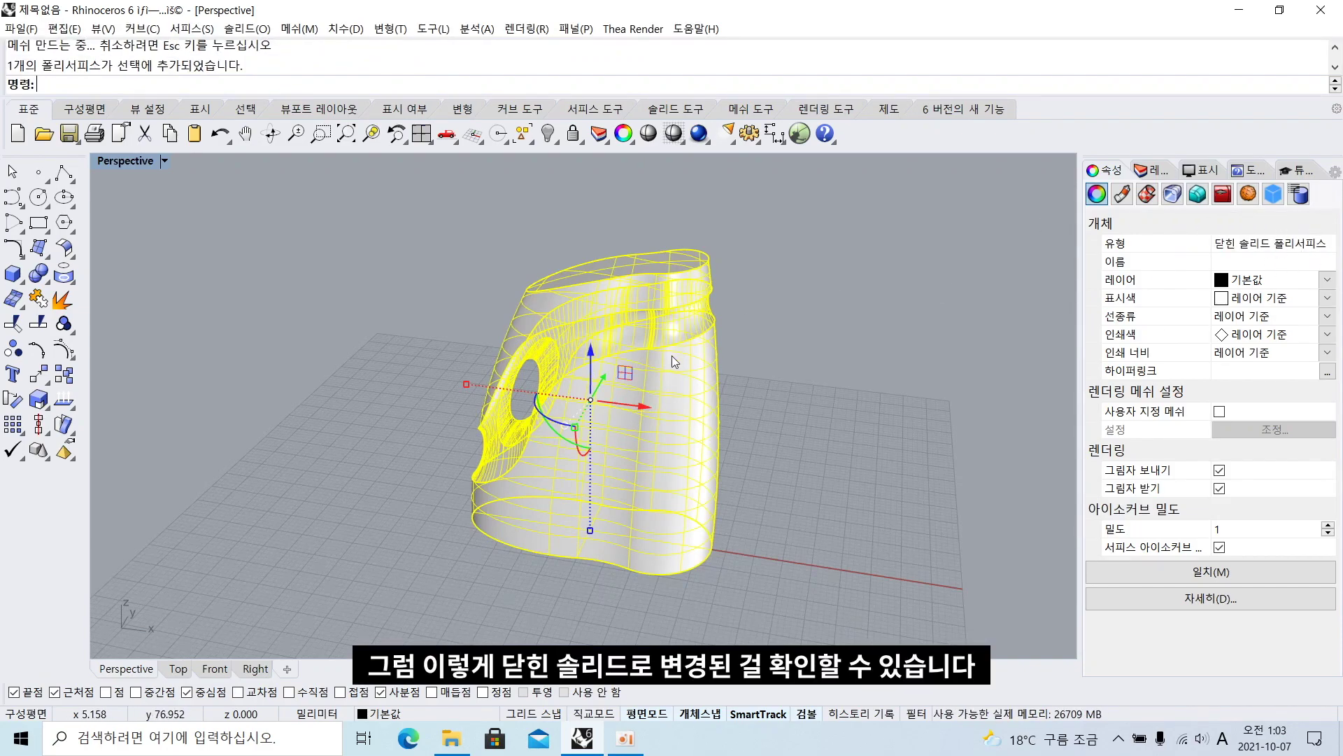
{"action": "left_click", "coordinate": [777, 367]}
Fillet the bottom edge of the body with a radius of 3
{"action": "scroll", "coordinate": [720, 384], "scroll_direction": "up", "scroll_amount": 3}
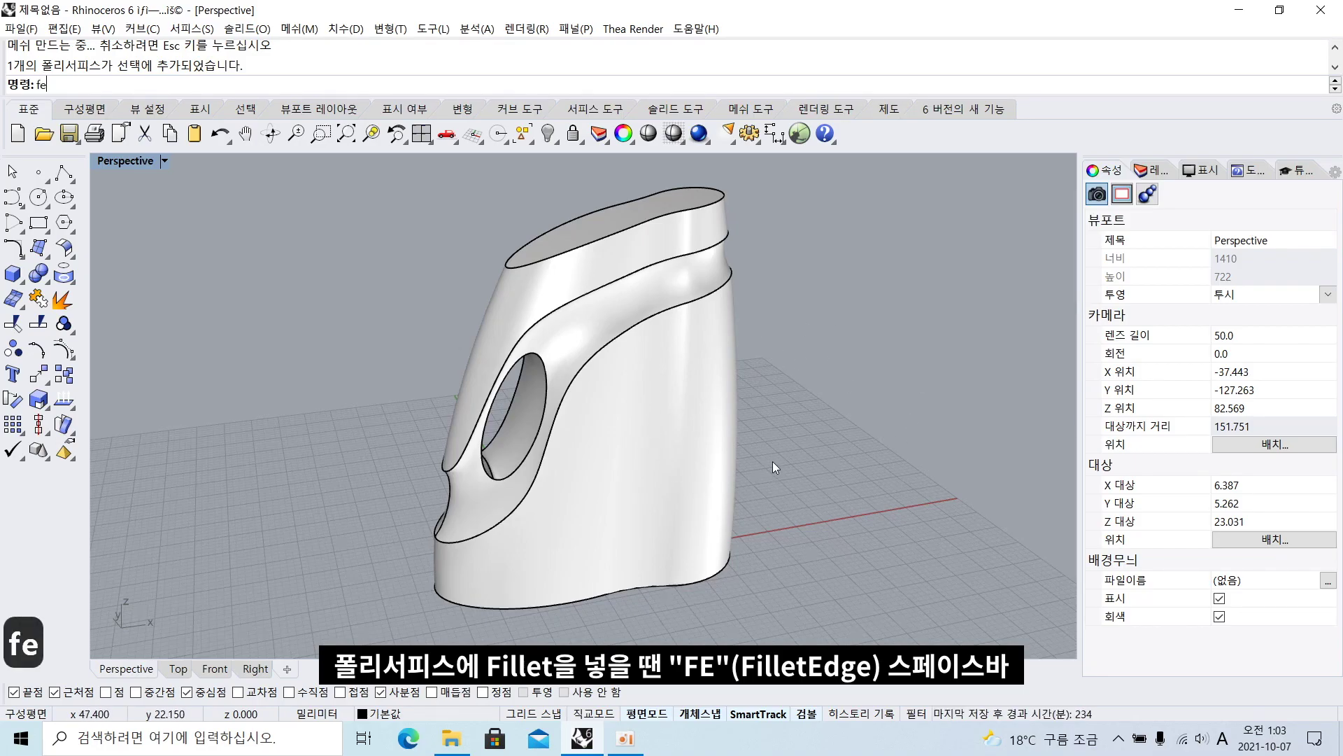
{"action": "key", "text": "space"}
{"action": "right_click_drag", "start_coordinate": [772, 460], "coordinate": [838, 388]}
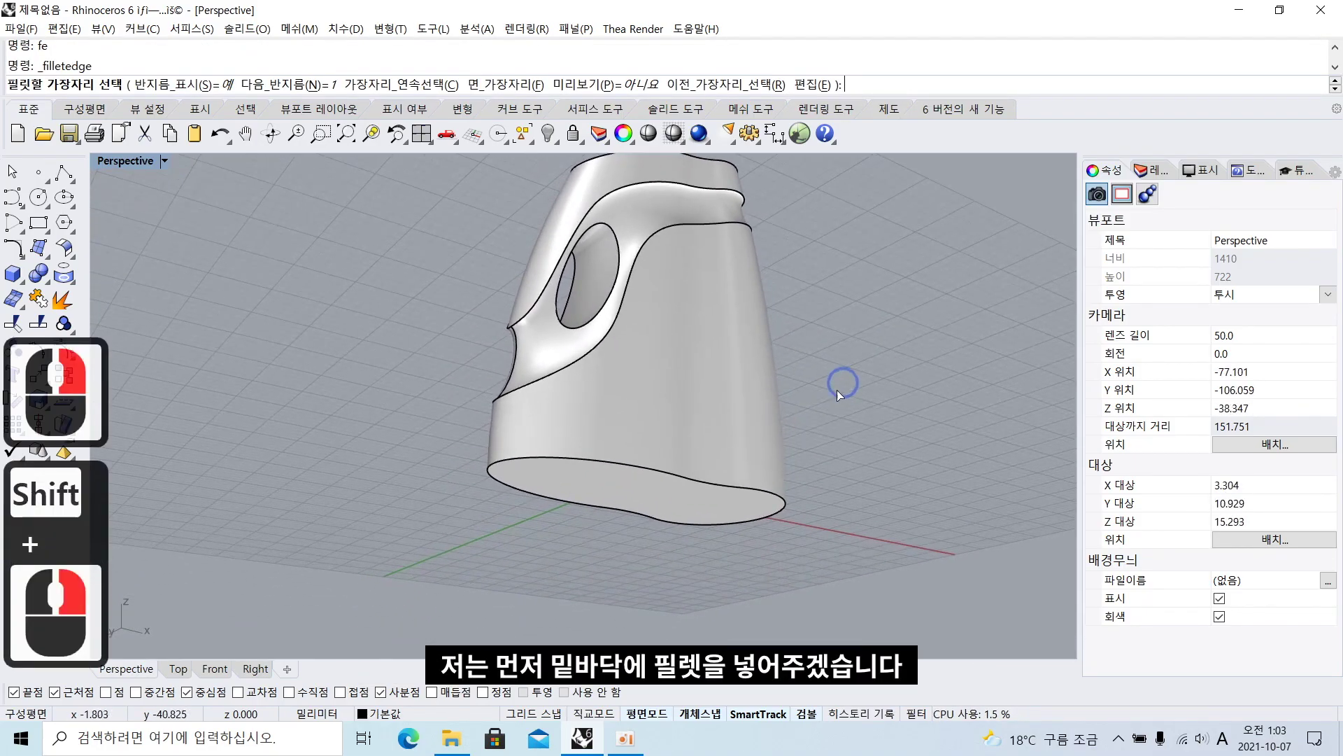
{"action": "scroll", "coordinate": [815, 413], "scroll_direction": "up", "scroll_amount": 2}
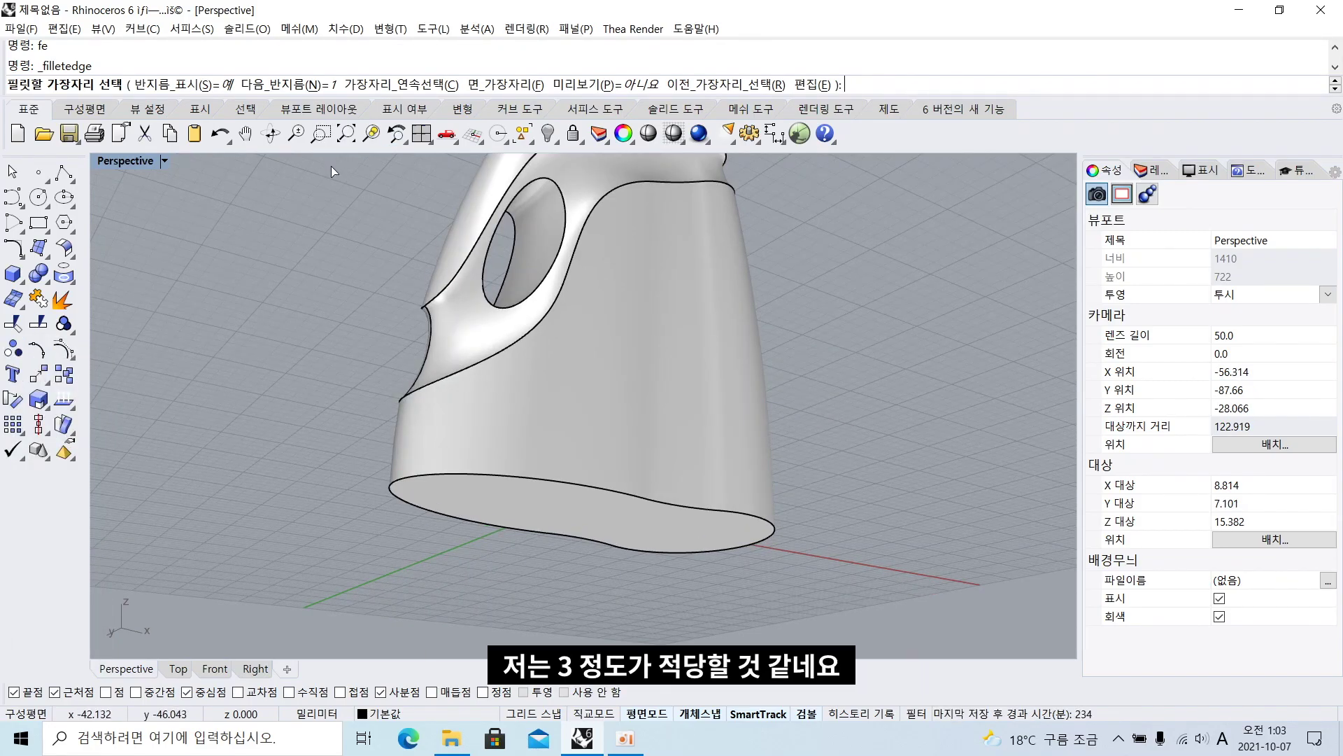
{"action": "key", "text": "Return"}
{"action": "left_click", "coordinate": [605, 488]}
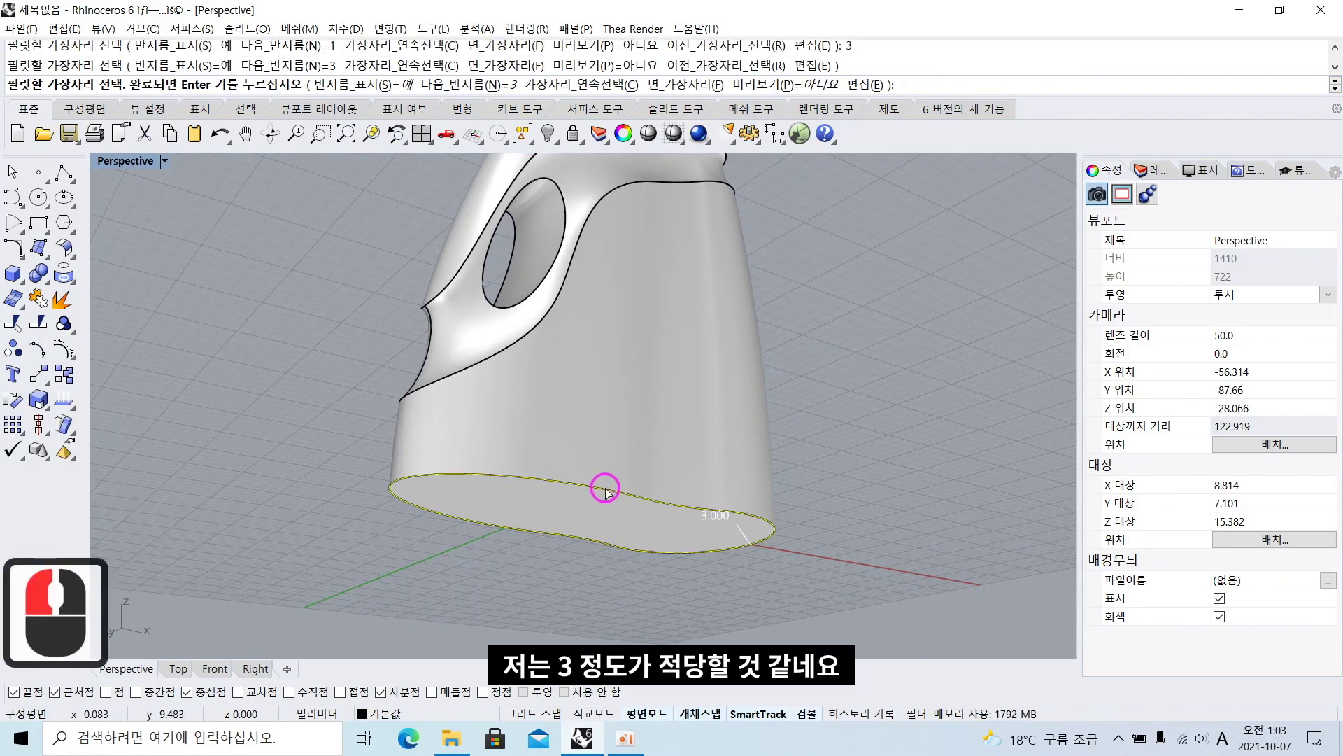
{"action": "key", "text": "space"}
{"action": "key", "text": "space"}
Fillet the outer edge of the top face with a radius of 1
{"action": "right_click_drag", "start_coordinate": [815, 398], "coordinate": [768, 465]}
{"action": "scroll", "coordinate": [767, 465], "scroll_direction": "down", "scroll_amount": 2}
{"action": "right_click_drag", "start_coordinate": [767, 465], "coordinate": [787, 560], "text": "shift"}
{"action": "right_click_drag", "start_coordinate": [760, 405], "coordinate": [738, 442]}
{"action": "scroll", "coordinate": [620, 371], "scroll_direction": "up", "scroll_amount": 2}
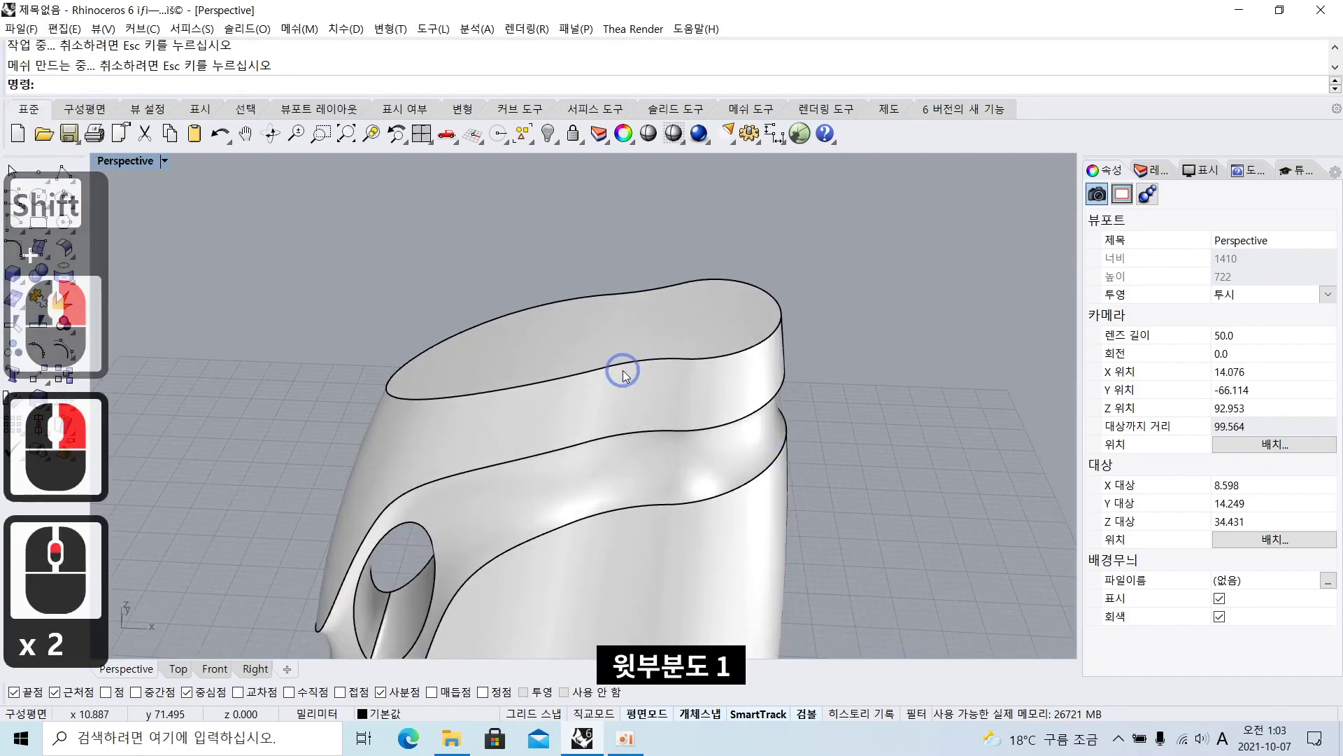
{"action": "type", "text": "fe"}
{"action": "key", "text": "Return"}
{"action": "type", "text": "1"}
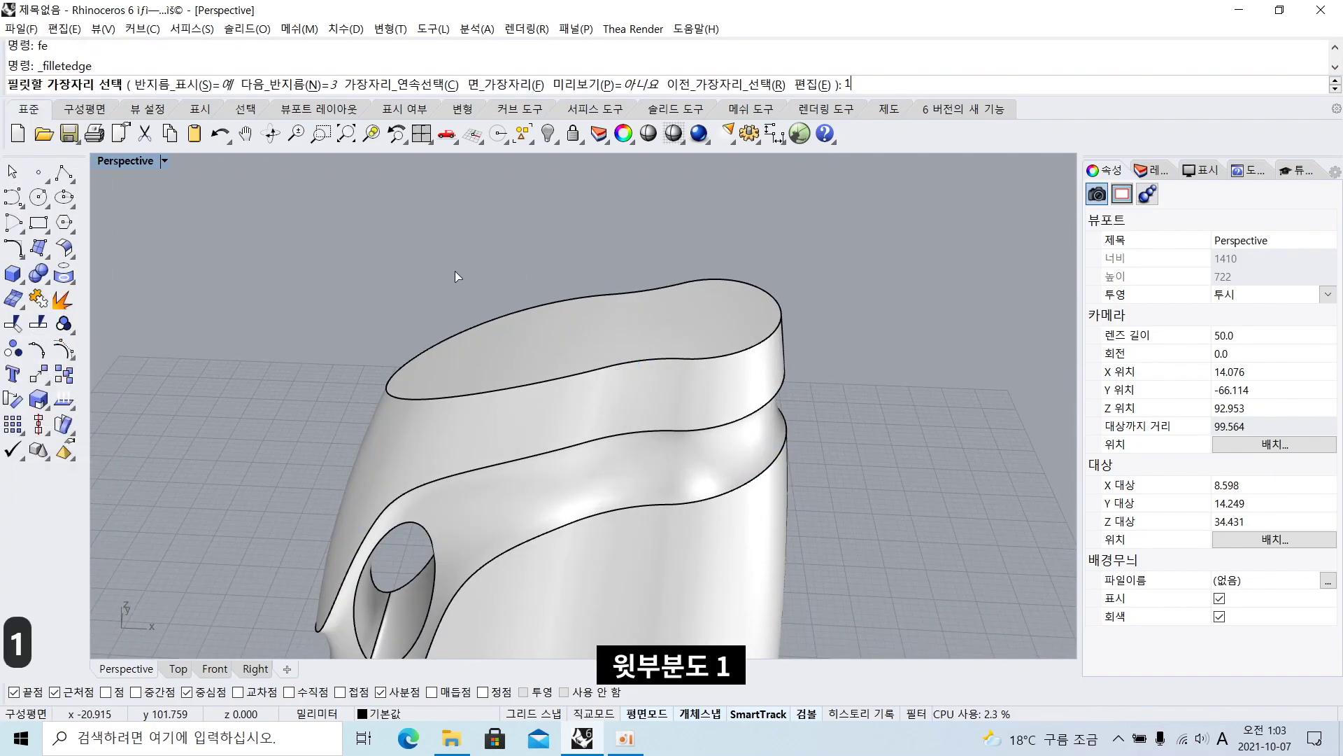
{"action": "key", "text": "Return"}
{"action": "left_click", "coordinate": [569, 378]}
{"action": "right_click", "coordinate": [568, 379]}
{"action": "right_click", "coordinate": [569, 378]}
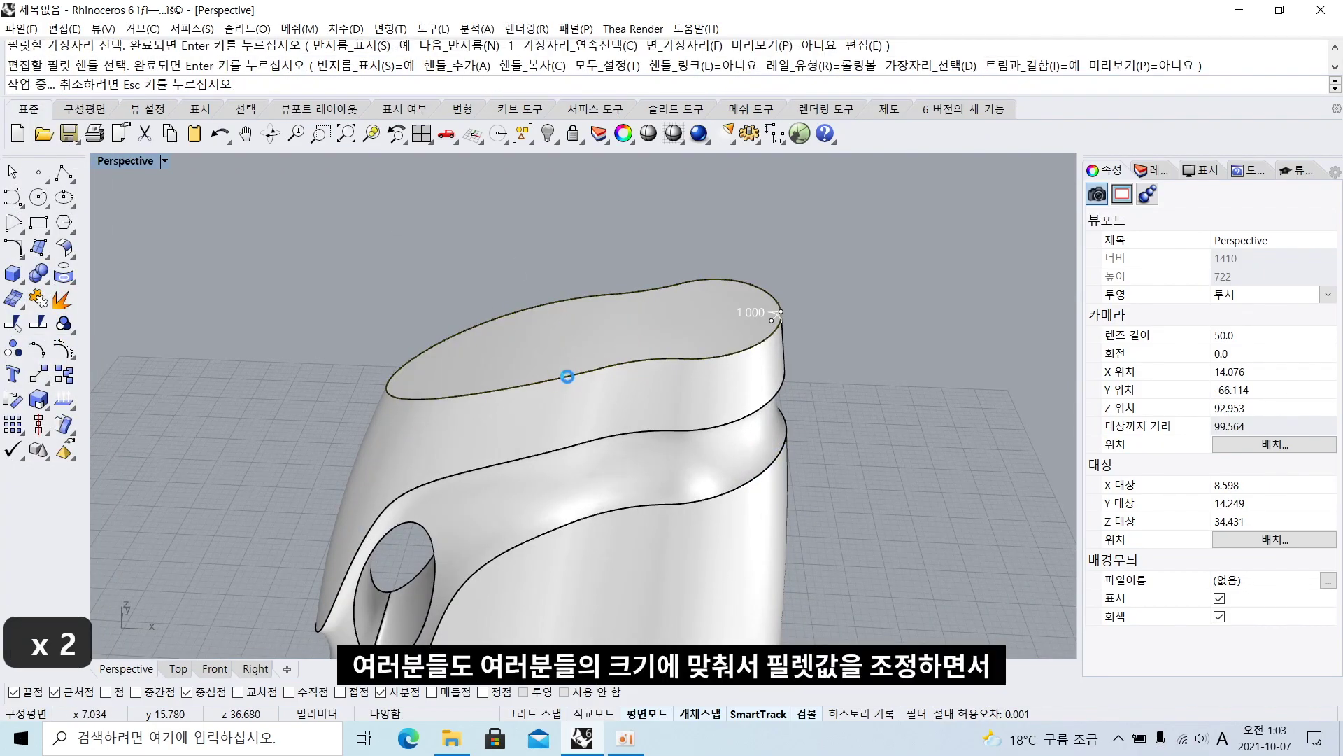
Fillet the lower edge of the concave band with a radius of 1
{"action": "right_click_drag", "start_coordinate": [555, 465], "coordinate": [595, 389], "text": "shift"}
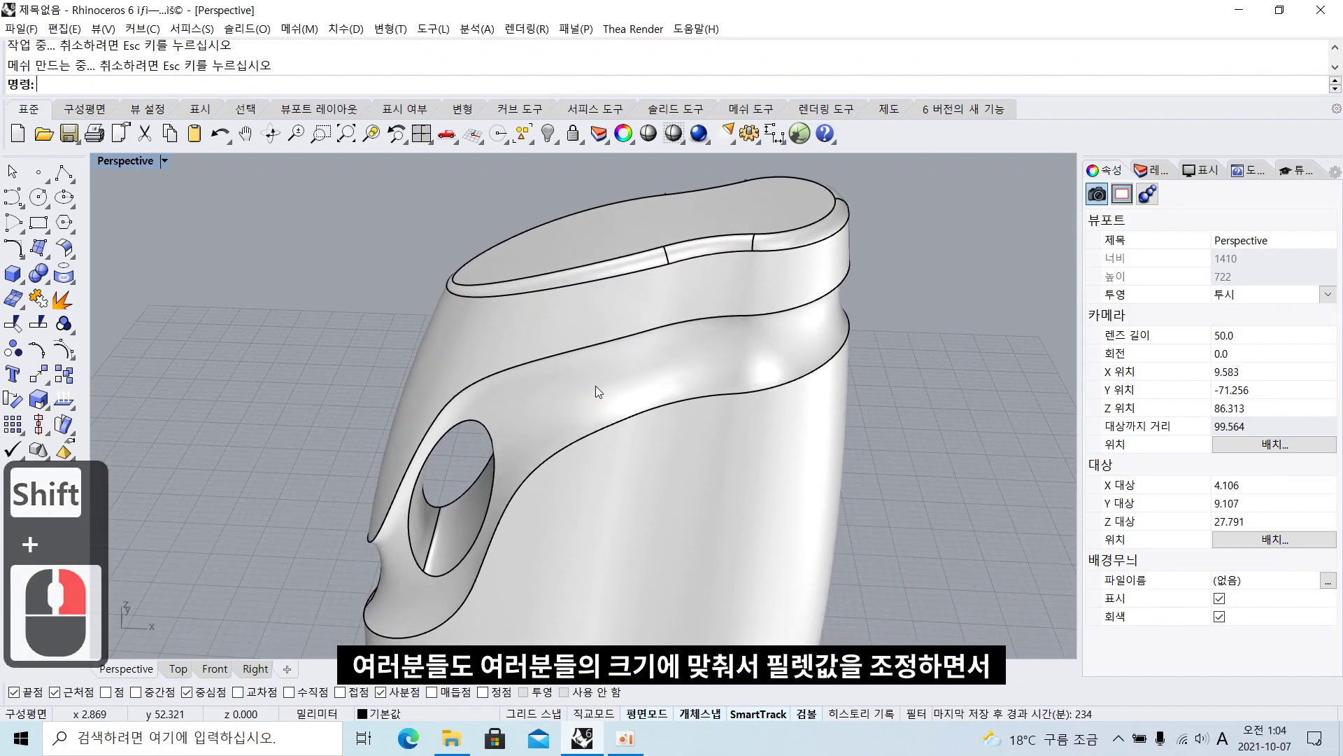
{"action": "right_click_drag", "start_coordinate": [535, 420], "coordinate": [639, 334], "text": "shift"}
{"action": "type", "text": "fe"}
{"action": "key", "text": "space"}
{"action": "right_click_drag", "start_coordinate": [408, 336], "coordinate": [371, 353], "text": "shift"}
{"action": "type", "text": "0."}
{"action": "key", "text": "BackSpace"}
{"action": "key", "text": "BackSpace"}
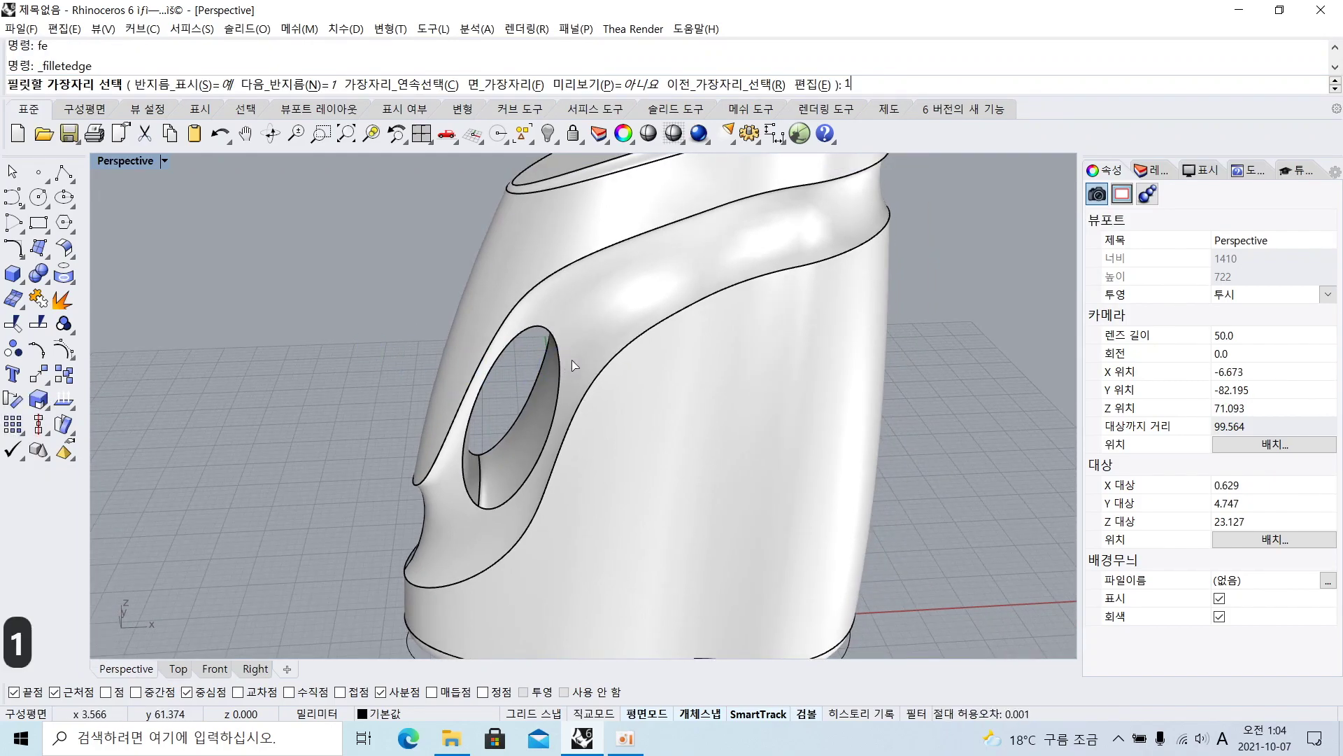
{"action": "type", "text": "1"}
{"action": "key", "text": "Return"}
{"action": "left_click", "coordinate": [585, 384]}
{"action": "right_click_drag", "start_coordinate": [584, 383], "coordinate": [630, 529]}
{"action": "right_click", "coordinate": [630, 529]}
{"action": "right_click", "coordinate": [630, 528]}
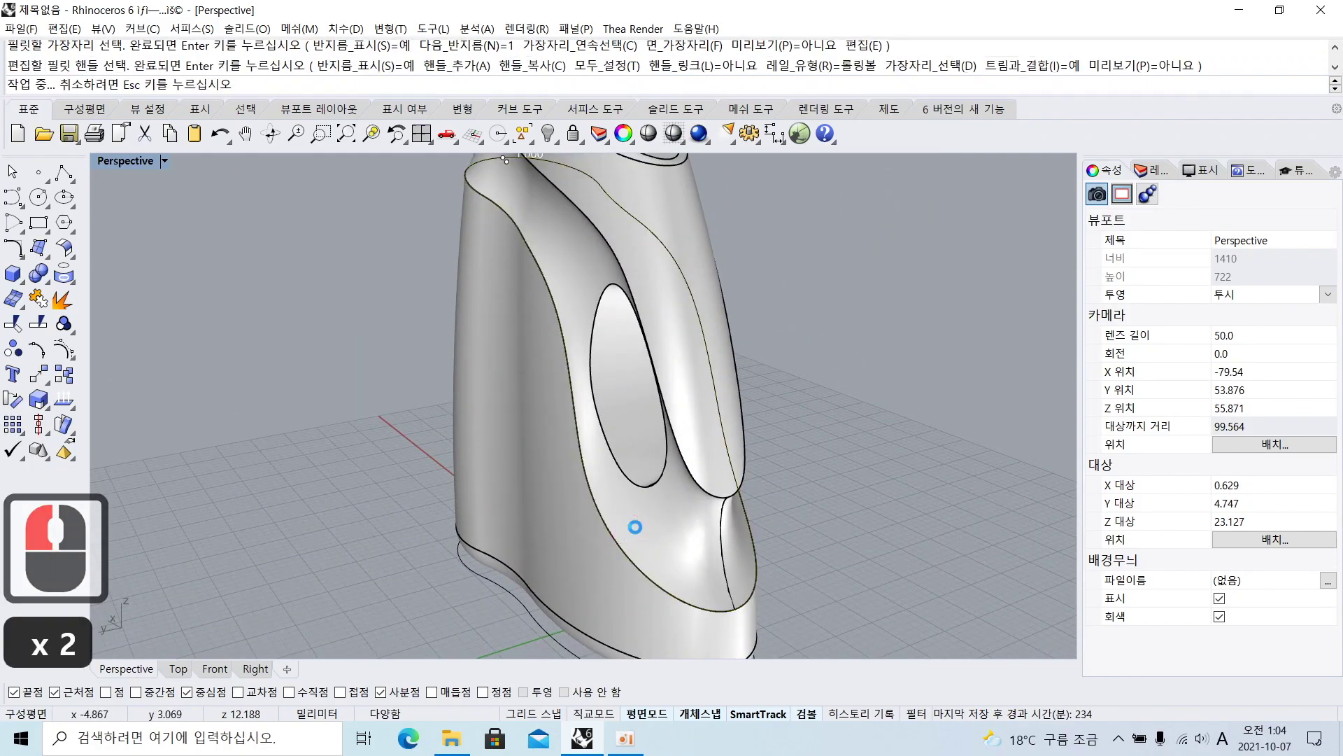
{"action": "right_click_drag", "start_coordinate": [824, 452], "coordinate": [569, 451]}
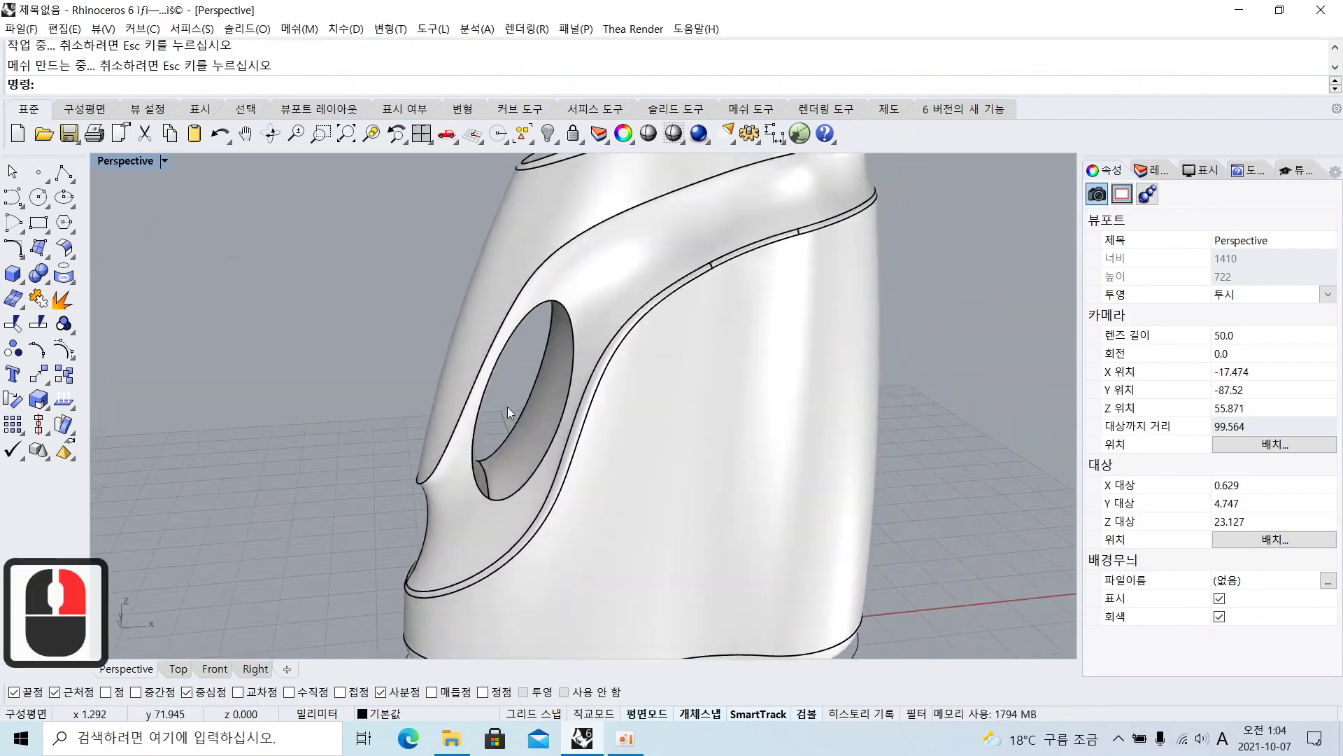
Repeat the edge fillet with a radius of 1 on the upper edge of the concave band
{"action": "right_click", "coordinate": [513, 417]}
{"action": "left_click", "coordinate": [465, 381]}
{"action": "mouse_move", "coordinate": [465, 381]}
{"action": "right_mouse_down"}
{"action": "mouse_move", "coordinate": [725, 397]}
{"action": "mouse_move", "coordinate": [711, 375]}
{"action": "mouse_move", "coordinate": [456, 392]}
{"action": "right_mouse_up"}
{"action": "right_click", "coordinate": [456, 392]}
{"action": "right_click", "coordinate": [455, 392]}
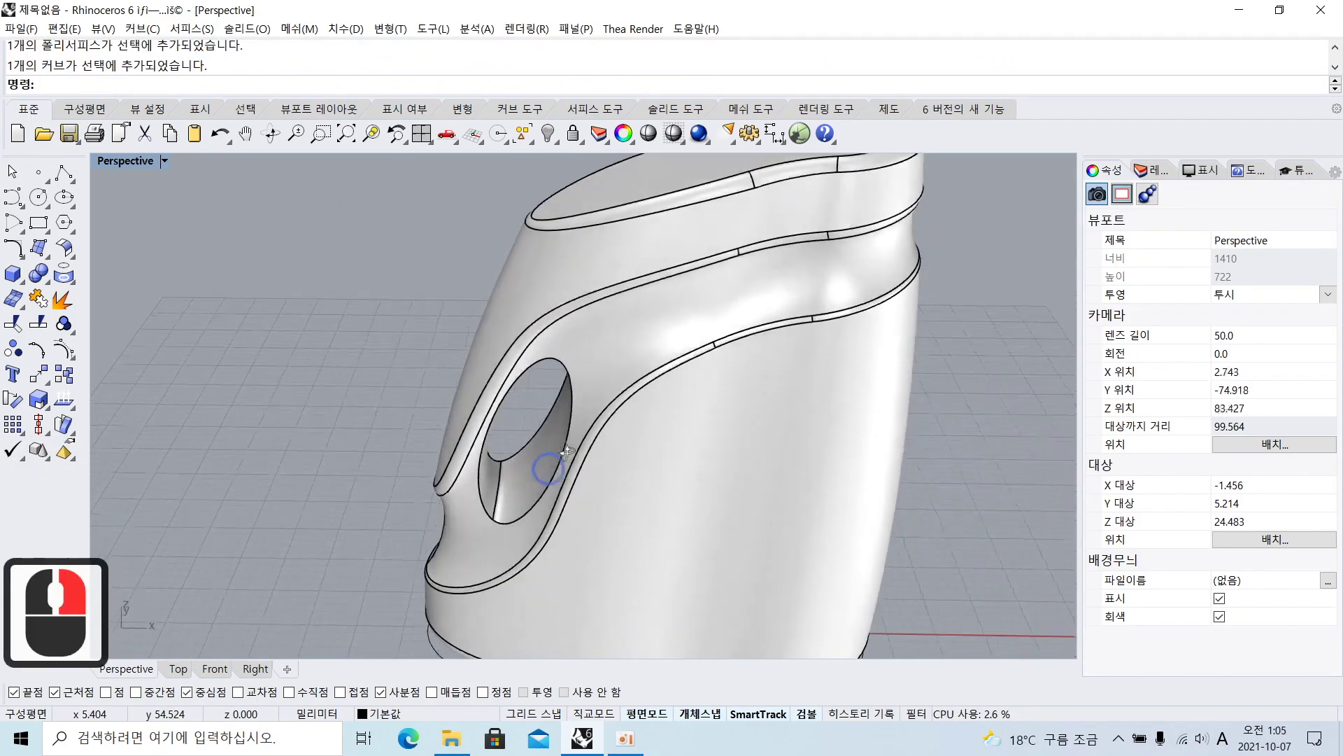
Fillet both rims of the handle hole with a radius of 0.5
{"action": "right_click_drag", "start_coordinate": [548, 465], "coordinate": [581, 452]}
{"action": "right_click_drag", "start_coordinate": [581, 452], "coordinate": [568, 398], "text": "shift"}
{"action": "scroll", "coordinate": [561, 432], "scroll_direction": "up", "scroll_amount": 2}
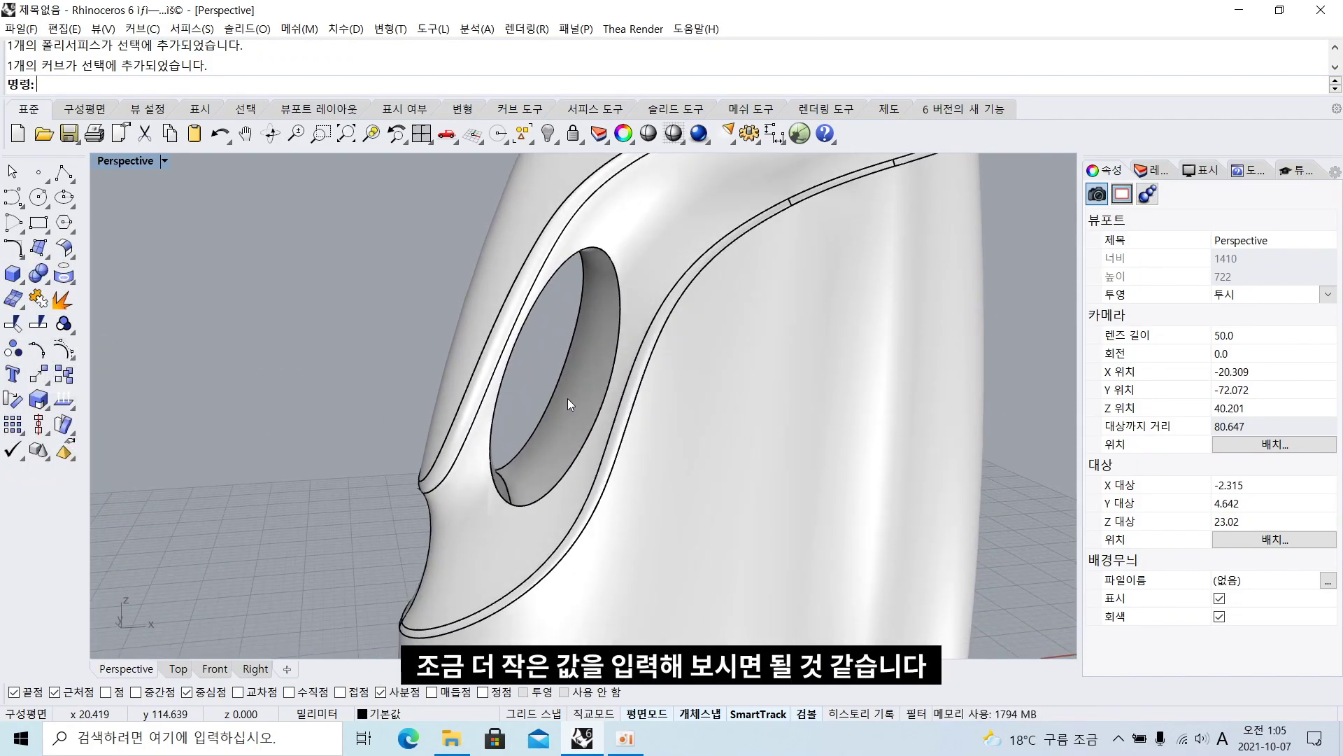
{"action": "scroll", "coordinate": [594, 375], "scroll_direction": "up", "scroll_amount": 2}
{"action": "right_click_drag", "start_coordinate": [593, 375], "coordinate": [789, 443]}
{"action": "type", "text": "fe"}
{"action": "key", "text": "Return"}
{"action": "type", "text": "0.5"}
{"action": "key", "text": "space"}
{"action": "left_click", "coordinate": [648, 419]}
{"action": "left_click", "coordinate": [653, 506]}
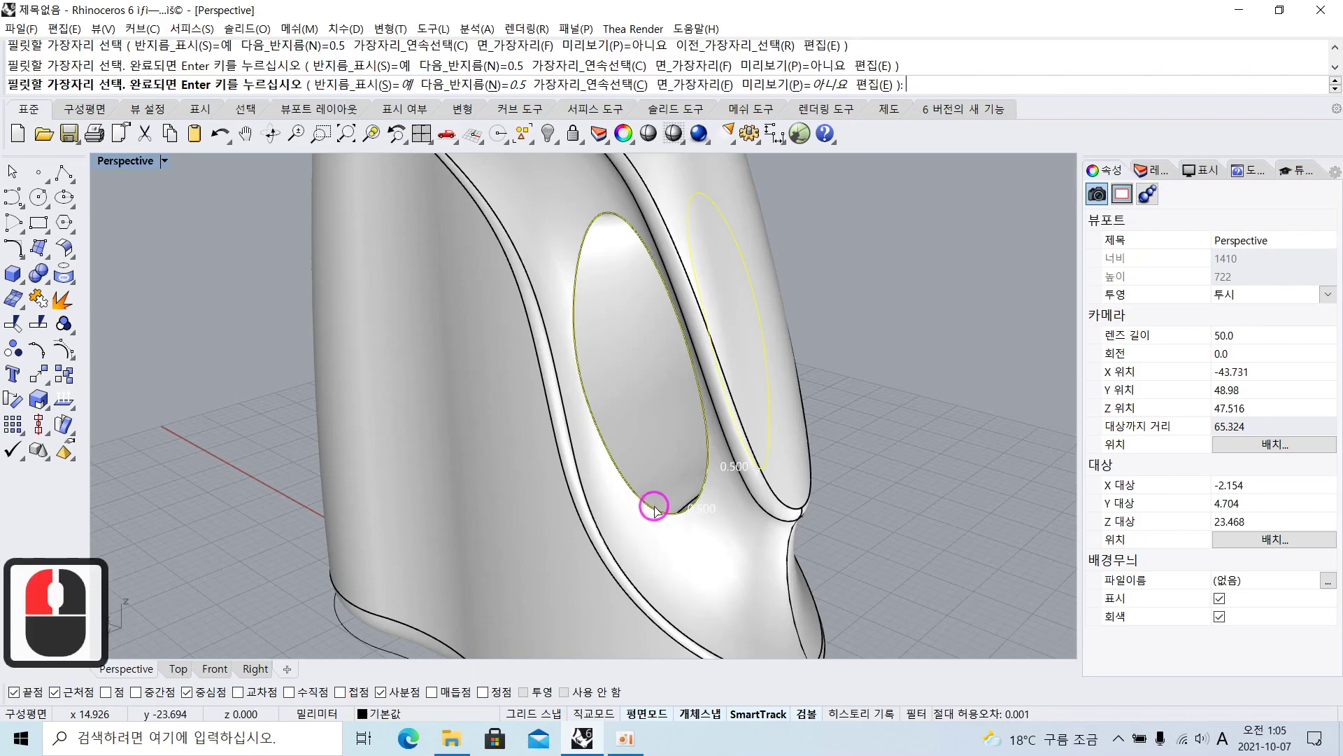
{"action": "key", "text": "space"}
{"action": "key", "text": "space"}
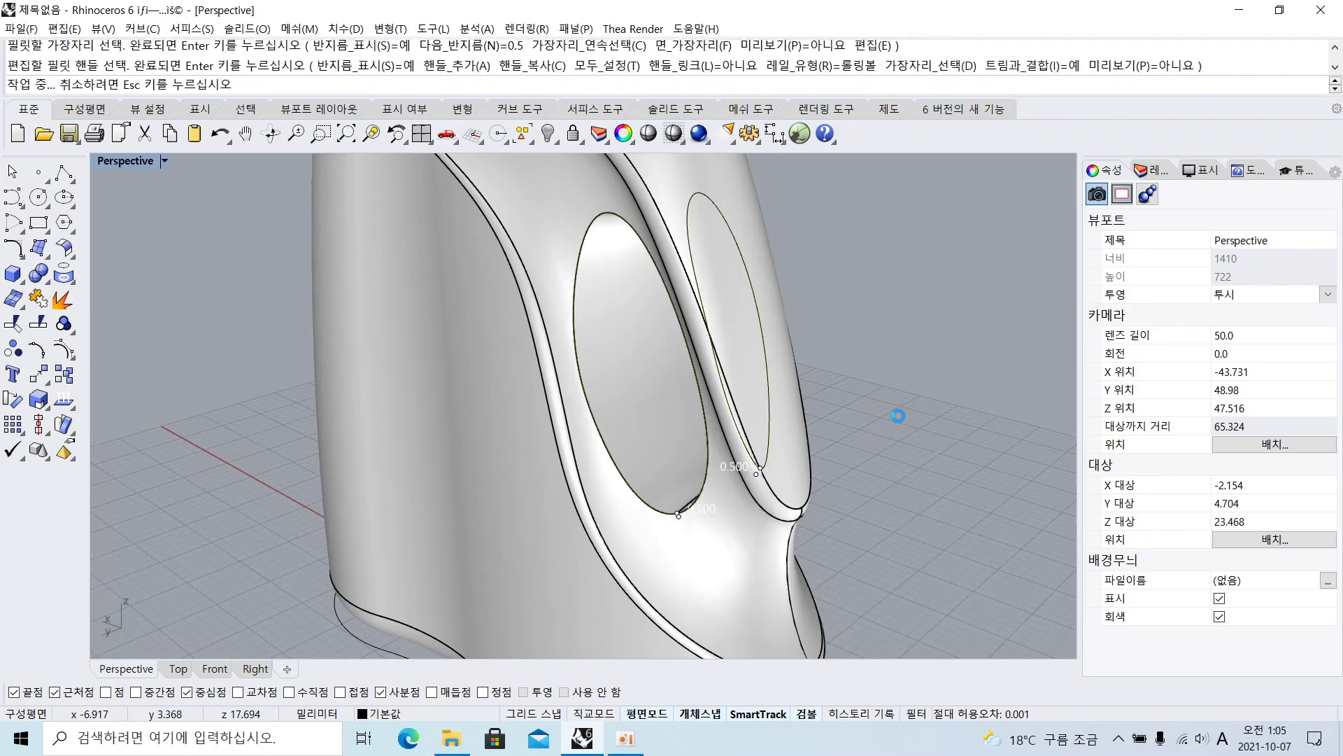
Maximize the Top view and set its display mode to Ghosted
{"action": "scroll", "coordinate": [899, 381], "scroll_direction": "down", "scroll_amount": 3}
{"action": "right_click_drag", "start_coordinate": [686, 426], "coordinate": [726, 449]}
{"action": "scroll", "coordinate": [624, 285], "scroll_direction": "up", "scroll_amount": 2}
{"action": "right_click_drag", "start_coordinate": [734, 175], "coordinate": [590, 314], "text": "shift"}
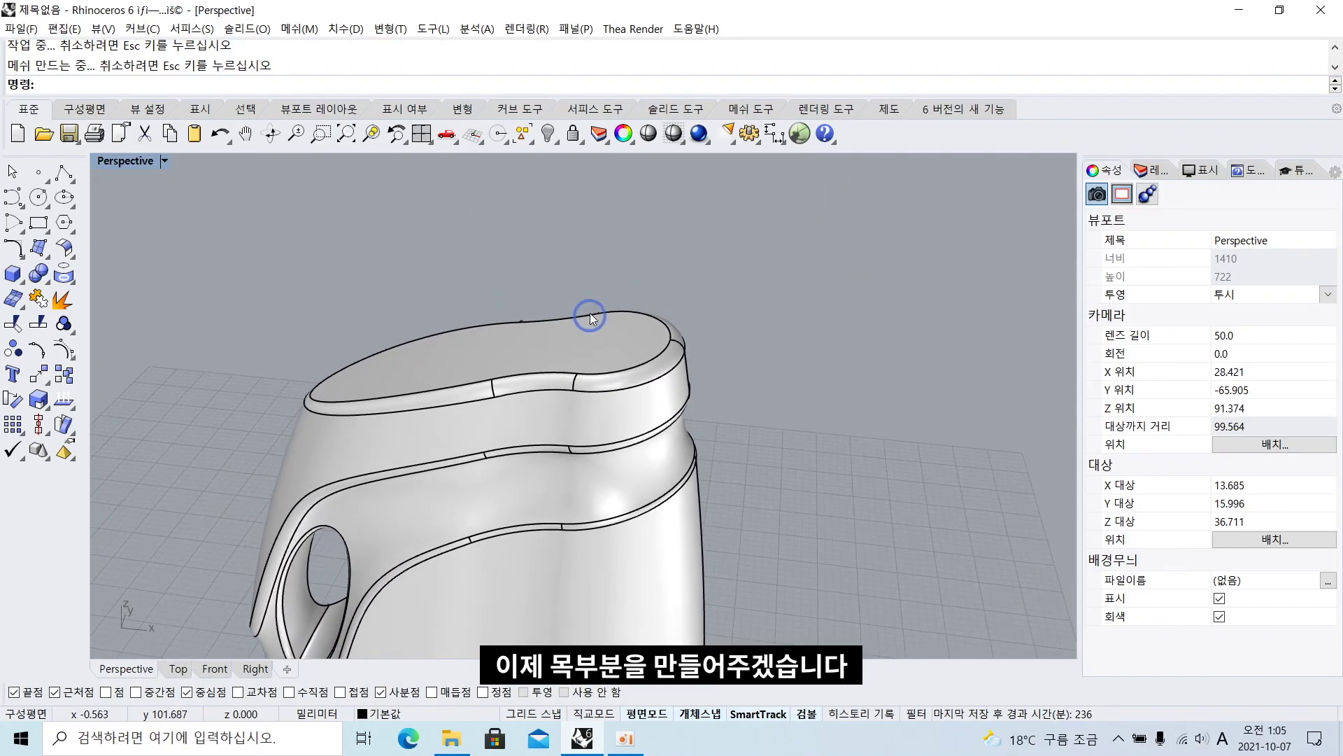
{"action": "double_click", "coordinate": [104, 161]}
{"action": "double_click", "coordinate": [106, 161]}
{"action": "scroll", "coordinate": [368, 270], "scroll_direction": "down", "scroll_amount": 4}
{"action": "scroll", "coordinate": [368, 270], "scroll_direction": "down", "scroll_amount": 3}
{"action": "left_click", "coordinate": [118, 163]}
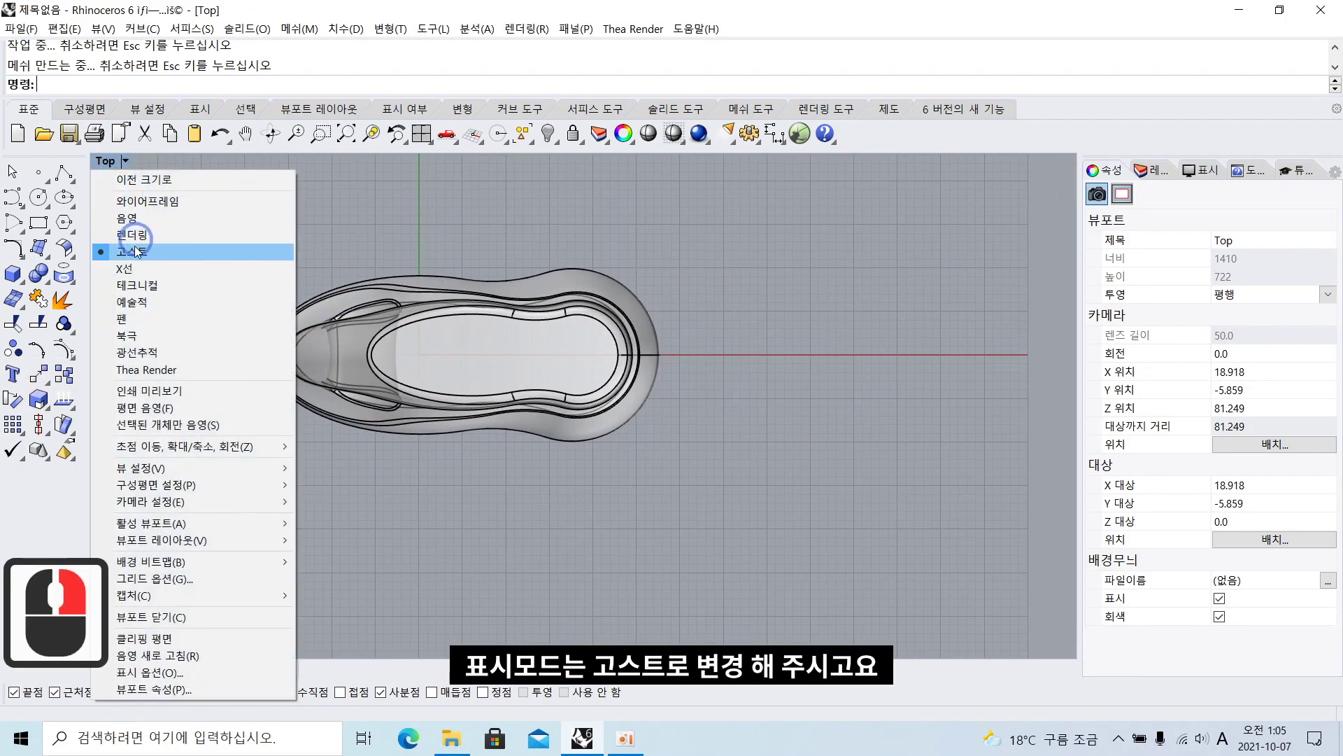
{"action": "left_click", "coordinate": [138, 238]}
{"action": "scroll", "coordinate": [324, 243], "scroll_direction": "up", "scroll_amount": 2}
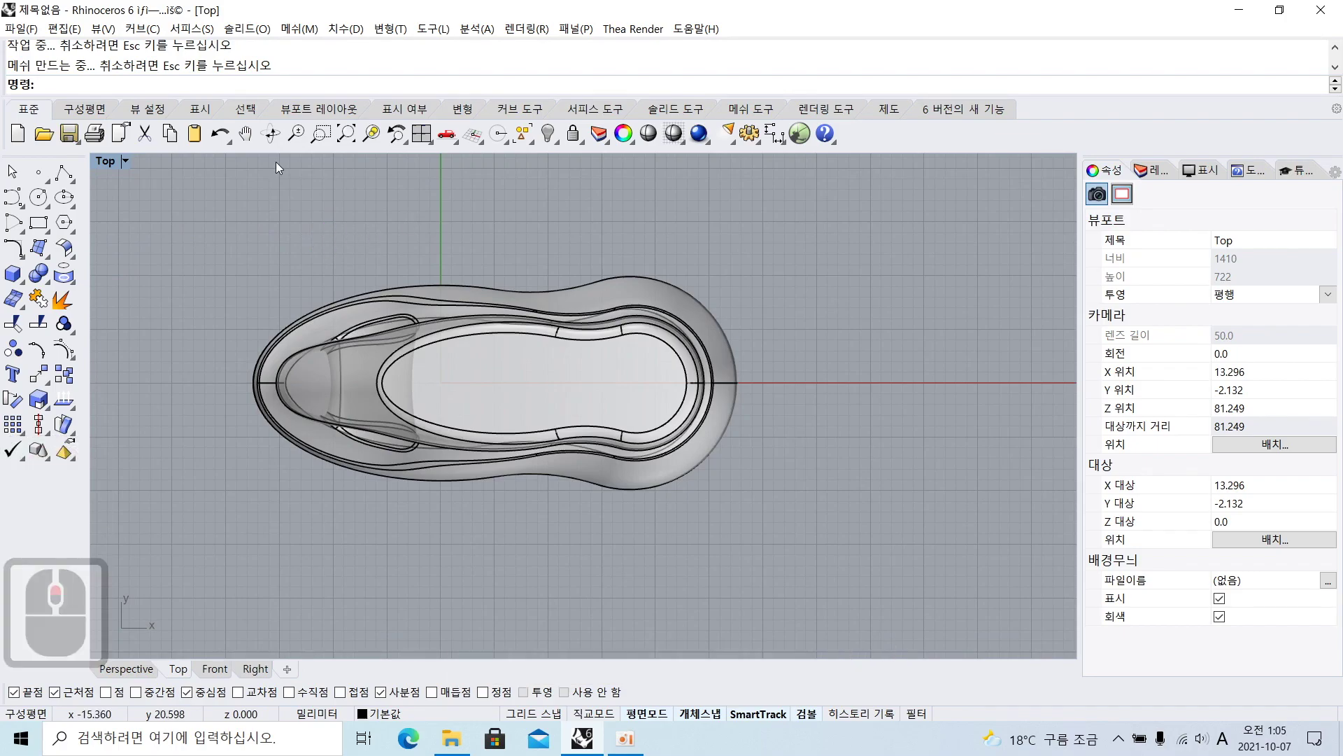
{"action": "scroll", "coordinate": [276, 162], "scroll_direction": "down", "scroll_amount": 1}
Draw a circle centred on the origin in the Top view with a radius of about 16.18 mm
{"action": "type", "text": "c"}
{"action": "key", "text": "space"}
{"action": "type", "text": "0"}
{"action": "key", "text": "Return"}
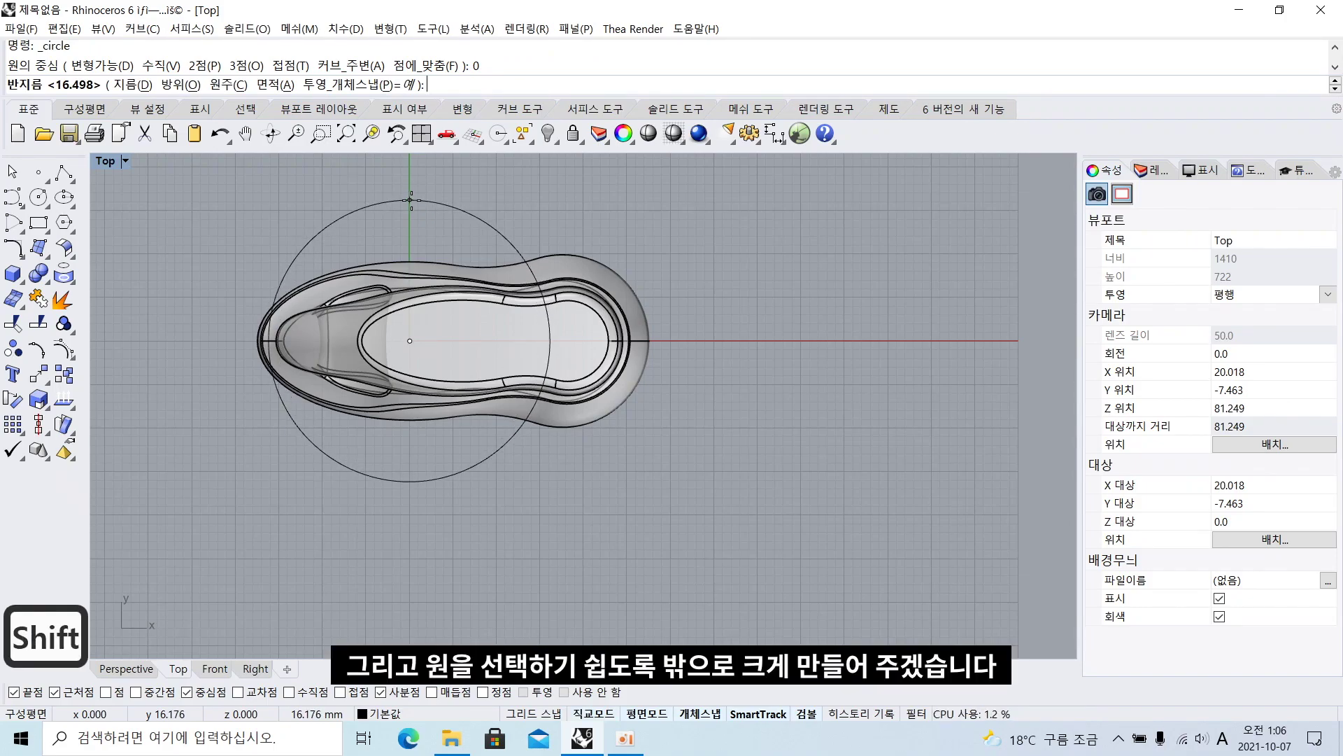
{"action": "left_click", "coordinate": [411, 200], "text": "shift"}
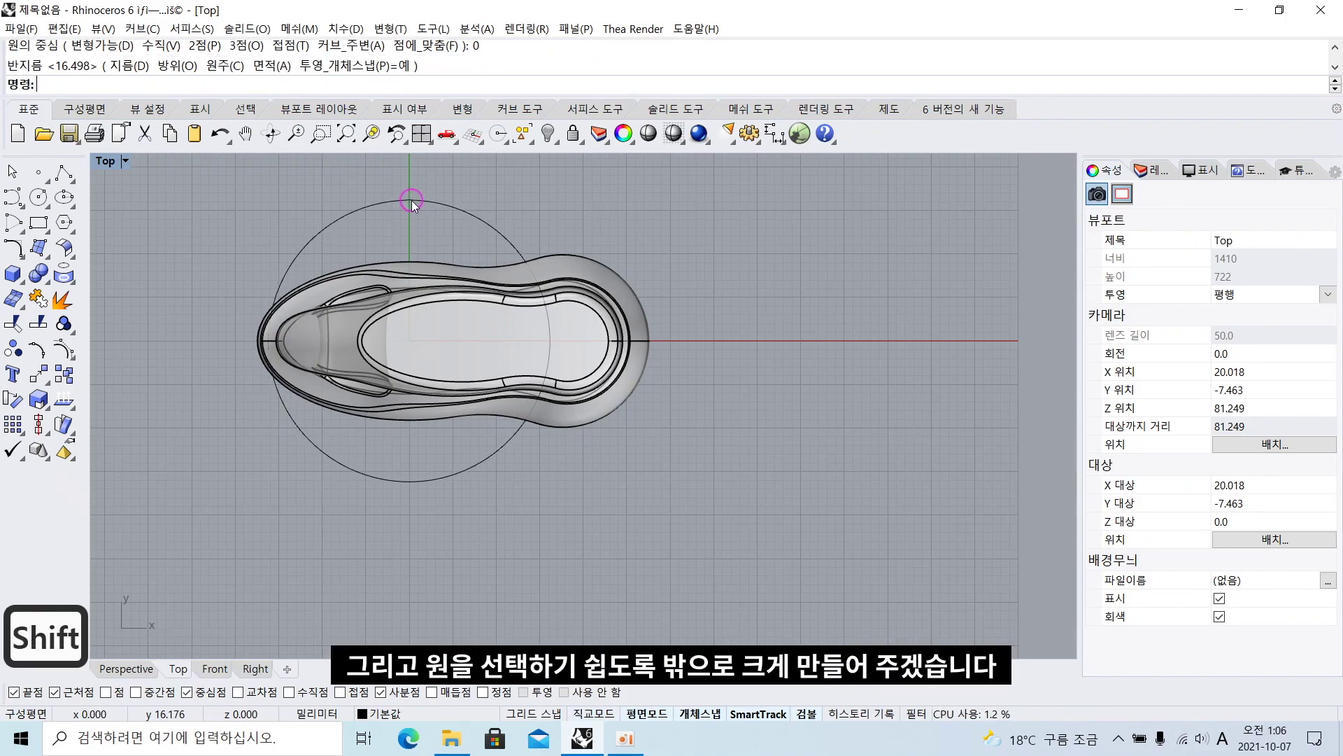
Move the circle along X to the rounded end of the top face and scale it down to fit inside
{"action": "left_click", "coordinate": [414, 200], "text": "shift"}
{"action": "left_click_drag", "start_coordinate": [457, 343], "coordinate": [605, 343]}
{"action": "scroll", "coordinate": [606, 343], "scroll_direction": "up", "scroll_amount": 2}
{"action": "left_click_drag", "start_coordinate": [339, 344], "coordinate": [500, 355]}
{"action": "scroll", "coordinate": [521, 327], "scroll_direction": "up", "scroll_amount": 3}
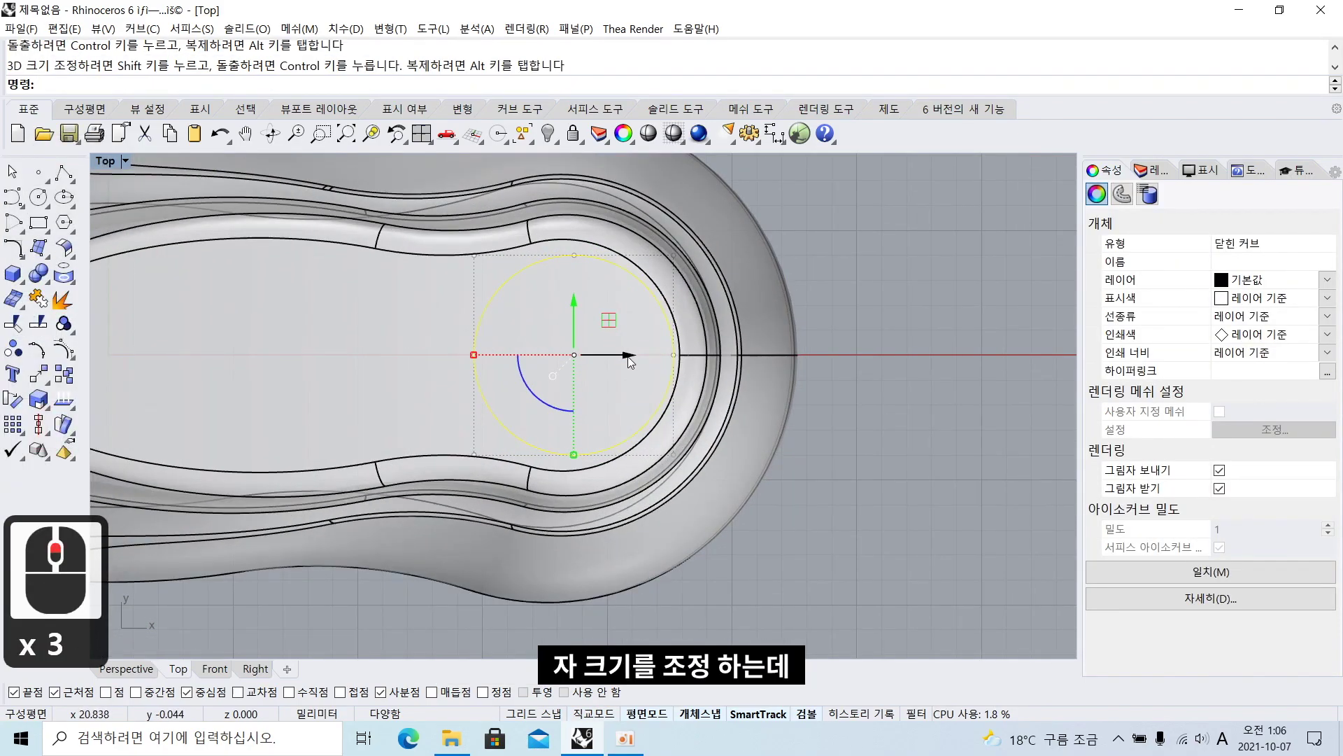
Enlarge the circle slightly and shift it along X so it sits just inside the rounded end of the top face
{"action": "left_click_drag", "start_coordinate": [629, 356], "coordinate": [619, 356]}
{"action": "left_click", "coordinate": [531, 380]}
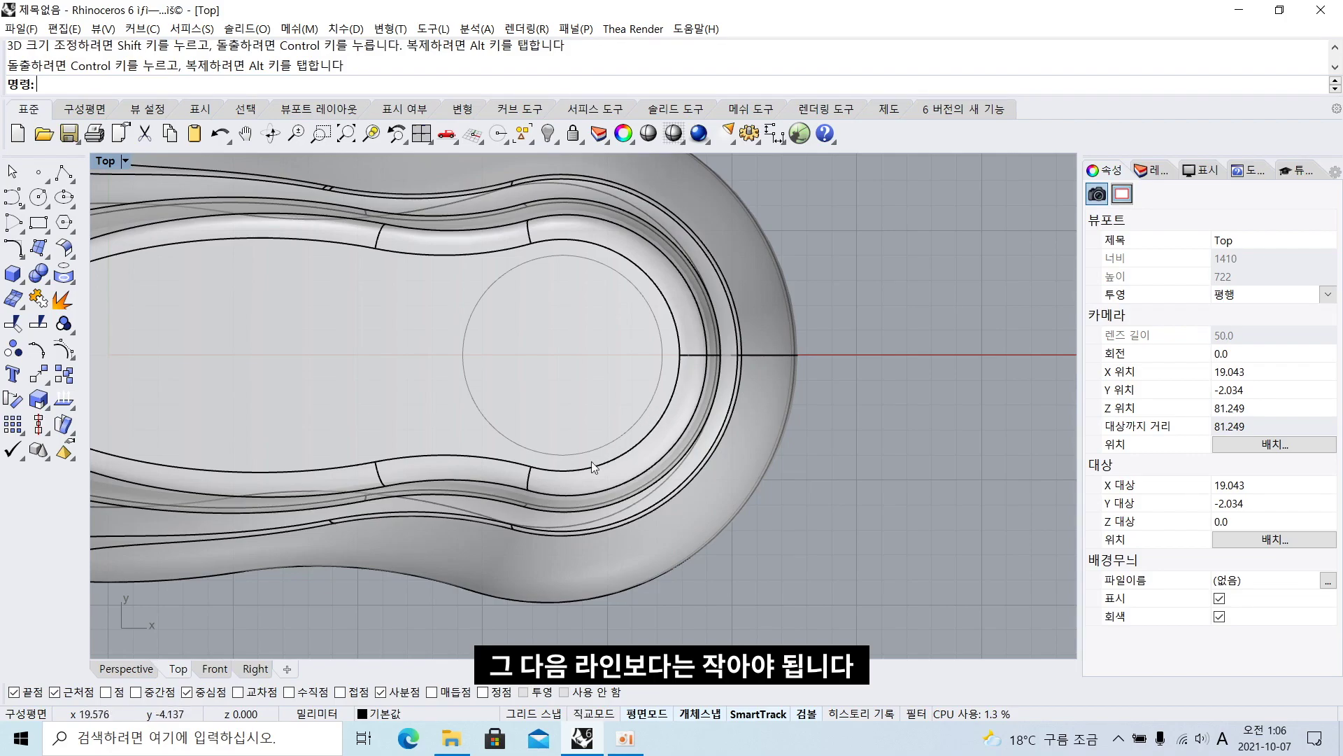
{"action": "left_click", "coordinate": [499, 434]}
{"action": "left_click_drag", "start_coordinate": [499, 355], "coordinate": [466, 355], "text": "shift"}
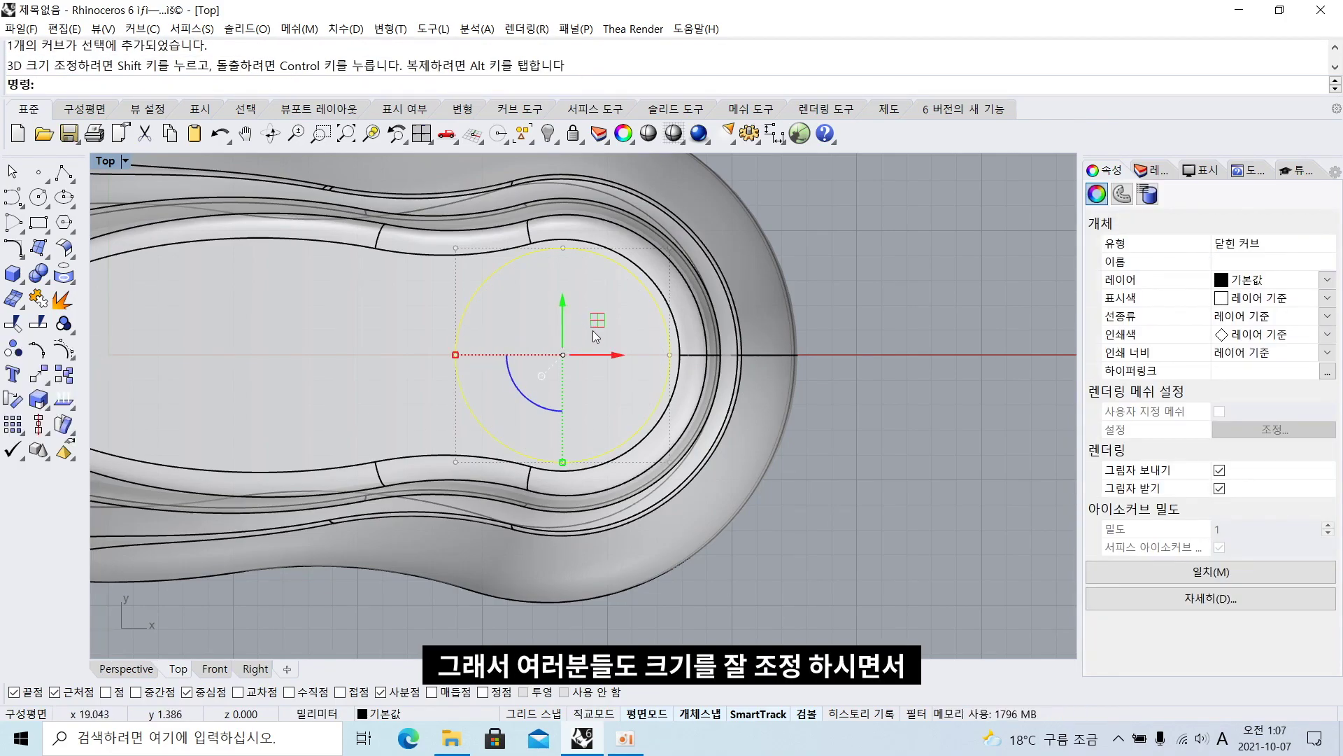
{"action": "left_click_drag", "start_coordinate": [621, 358], "coordinate": [618, 358]}
Raise the circle about 50 mm vertically in the Front view so it lies within the container's upper band
{"action": "double_click", "coordinate": [105, 161]}
{"action": "double_click", "coordinate": [648, 169]}
{"action": "scroll", "coordinate": [729, 435], "scroll_direction": "down", "scroll_amount": 3}
{"action": "right_click_drag", "start_coordinate": [735, 451], "coordinate": [732, 421]}
{"action": "right_click_drag", "start_coordinate": [729, 507], "coordinate": [763, 480], "text": "shift"}
{"action": "double_click", "coordinate": [110, 160]}
{"action": "scroll", "coordinate": [194, 460], "scroll_direction": "down", "scroll_amount": 4}
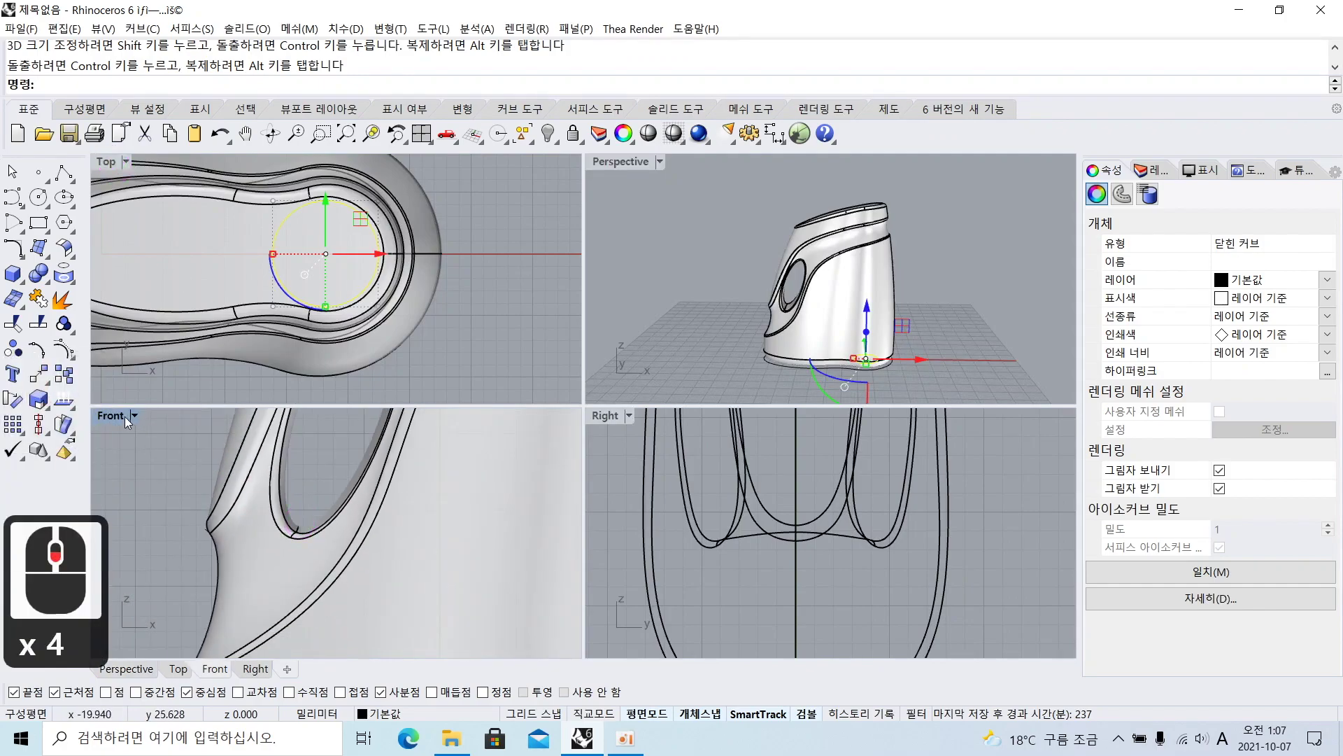
{"action": "double_click", "coordinate": [112, 415]}
{"action": "scroll", "coordinate": [538, 420], "scroll_direction": "up", "scroll_amount": 9}
{"action": "right_click_drag", "start_coordinate": [553, 447], "coordinate": [559, 517], "text": "shift"}
{"action": "scroll", "coordinate": [549, 529], "scroll_direction": "up", "scroll_amount": 2}
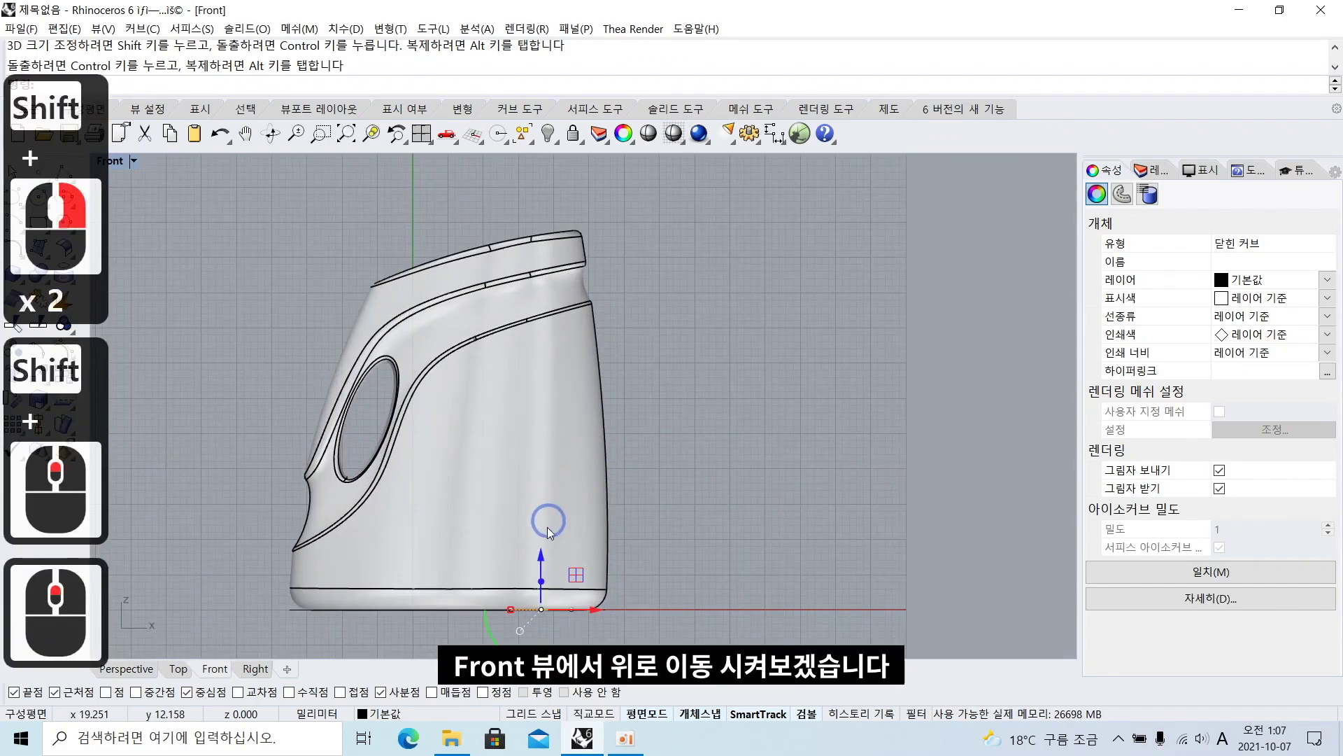
{"action": "left_click_drag", "start_coordinate": [541, 557], "coordinate": [557, 199]}
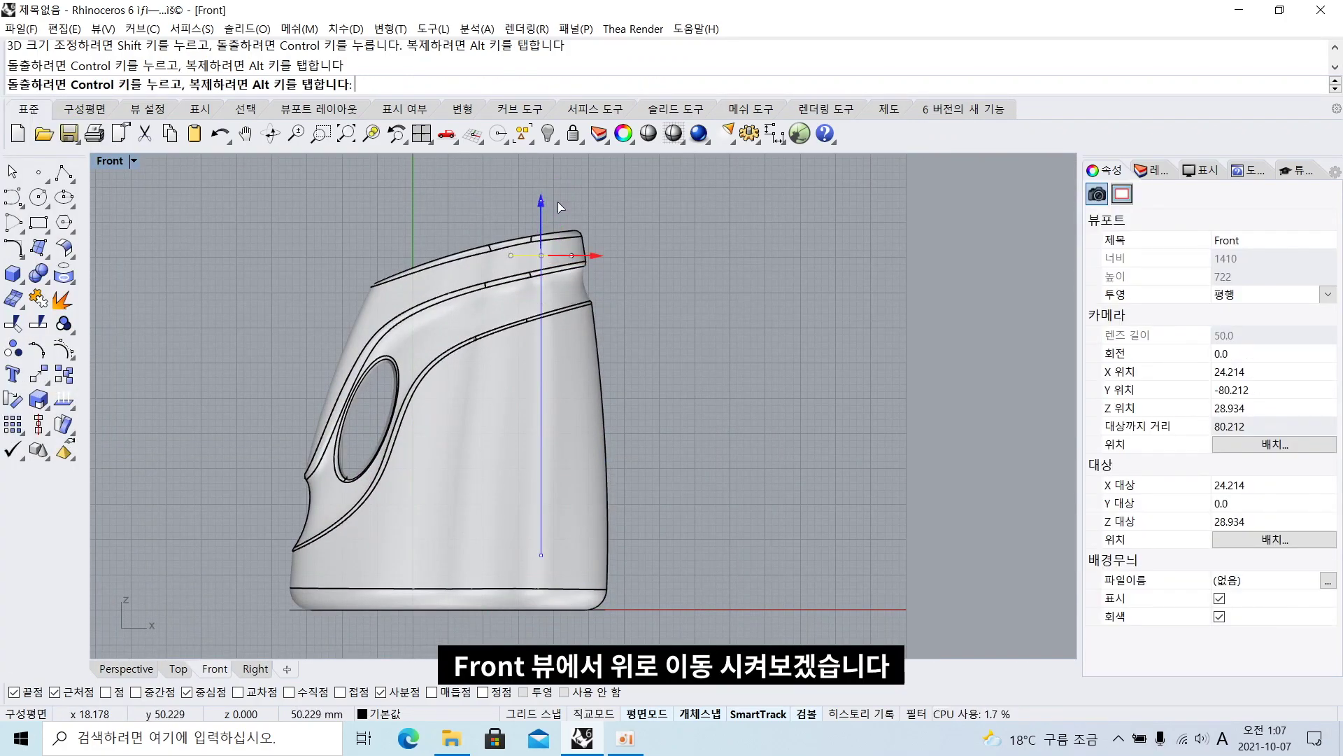
Extrude the circle upward about 19 mm as an open cylinder, with the both-sides option turned off
{"action": "scroll", "coordinate": [557, 202], "scroll_direction": "up", "scroll_amount": 5}
{"action": "left_click", "coordinate": [586, 344]}
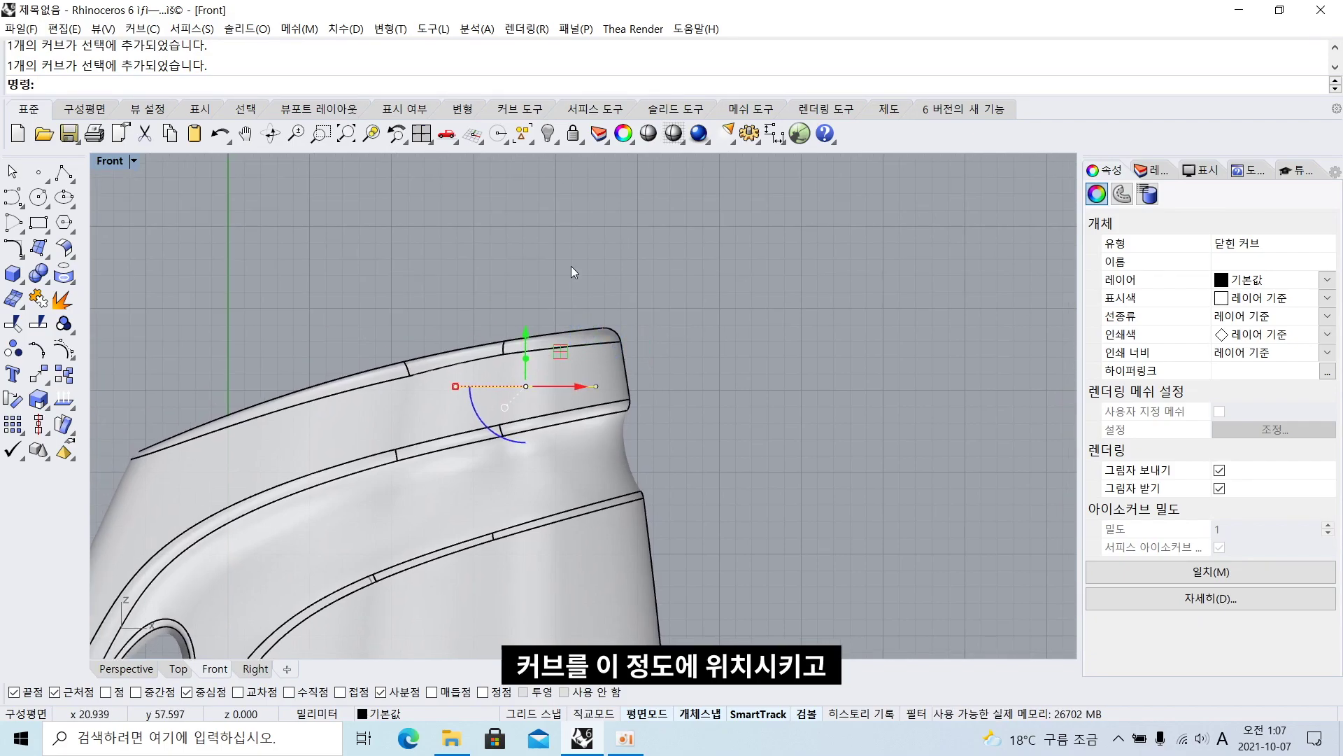
{"action": "type", "text": "e"}
{"action": "key", "text": "space"}
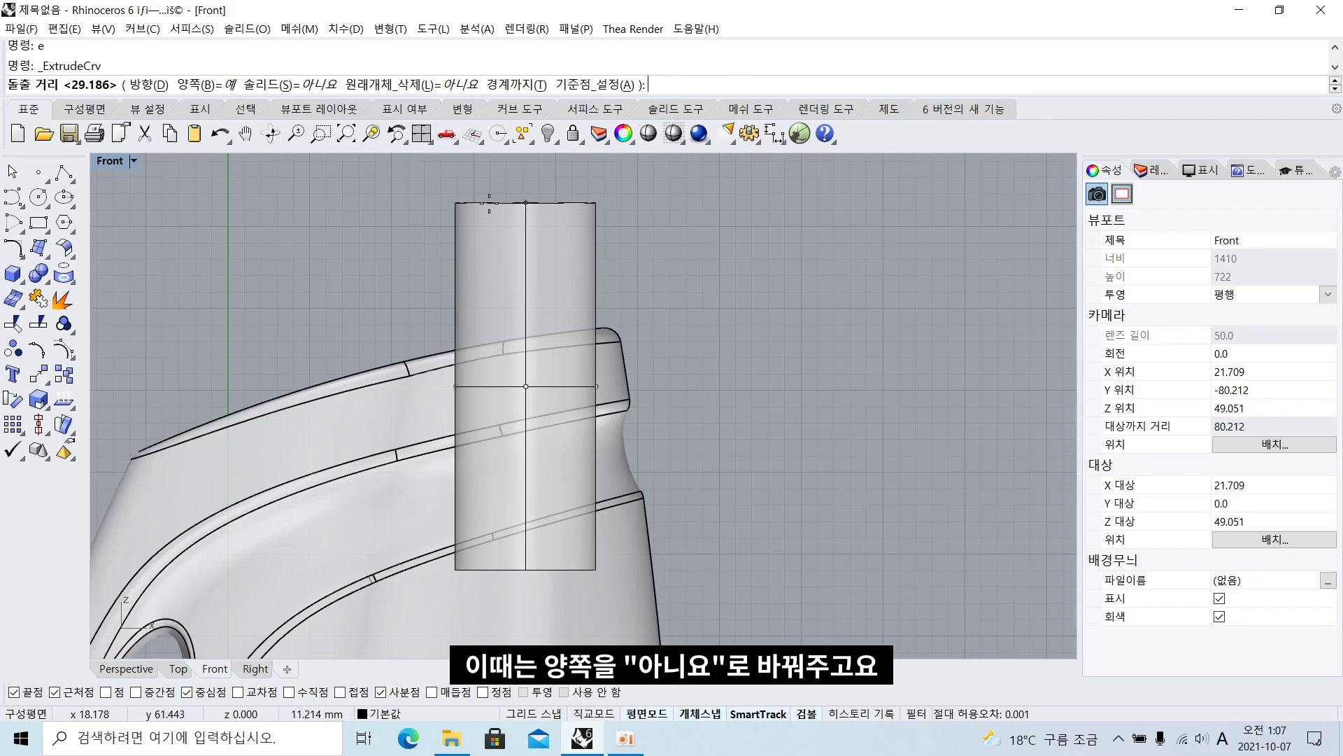
{"action": "left_click", "coordinate": [196, 84]}
{"action": "scroll", "coordinate": [570, 255], "scroll_direction": "down", "scroll_amount": 2}
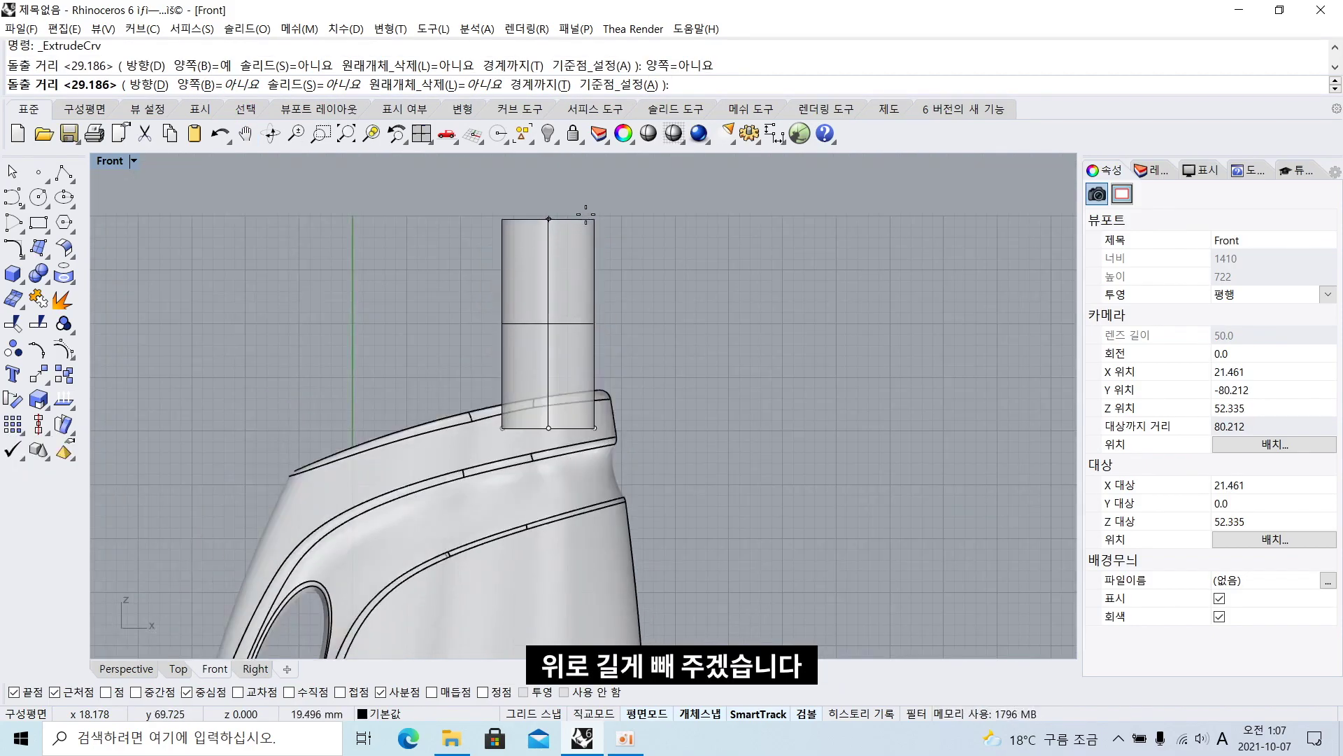
{"action": "left_click", "coordinate": [582, 226]}
{"action": "scroll", "coordinate": [564, 308], "scroll_direction": "up", "scroll_amount": 2}
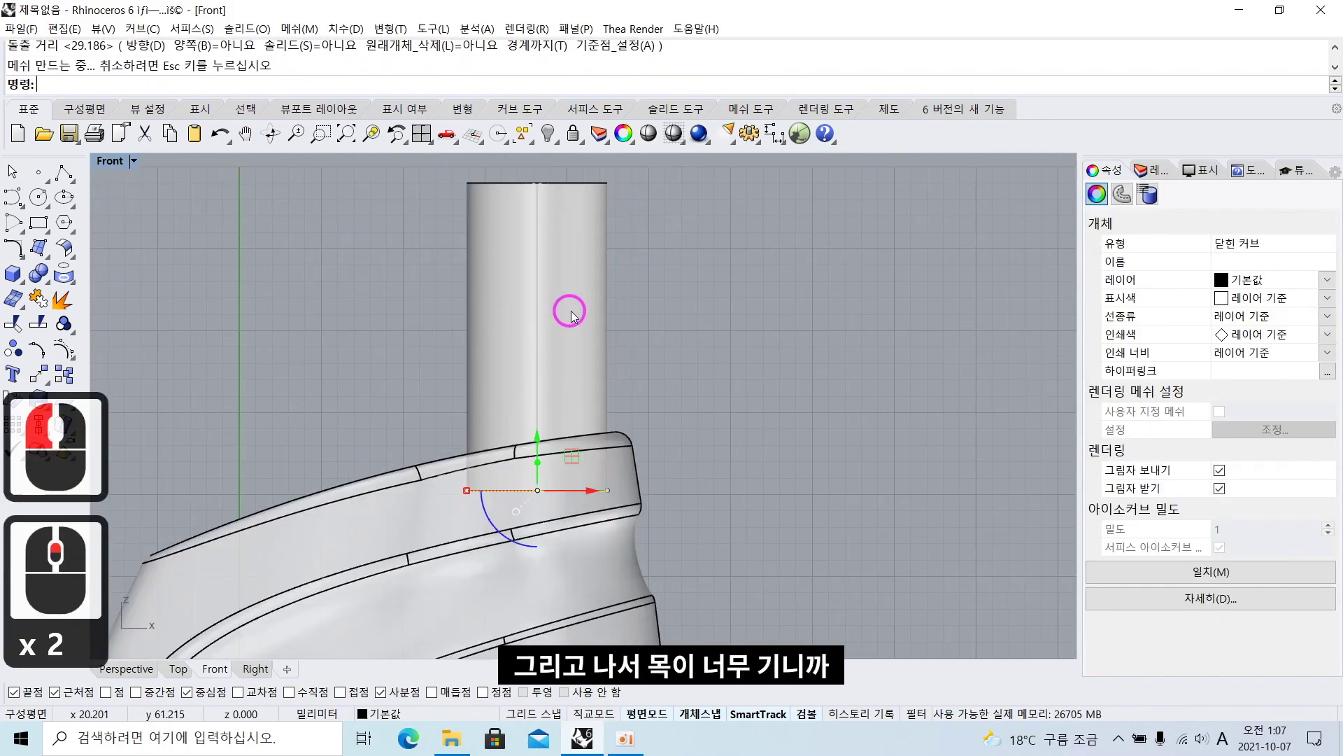
{"action": "left_click", "coordinate": [762, 326]}
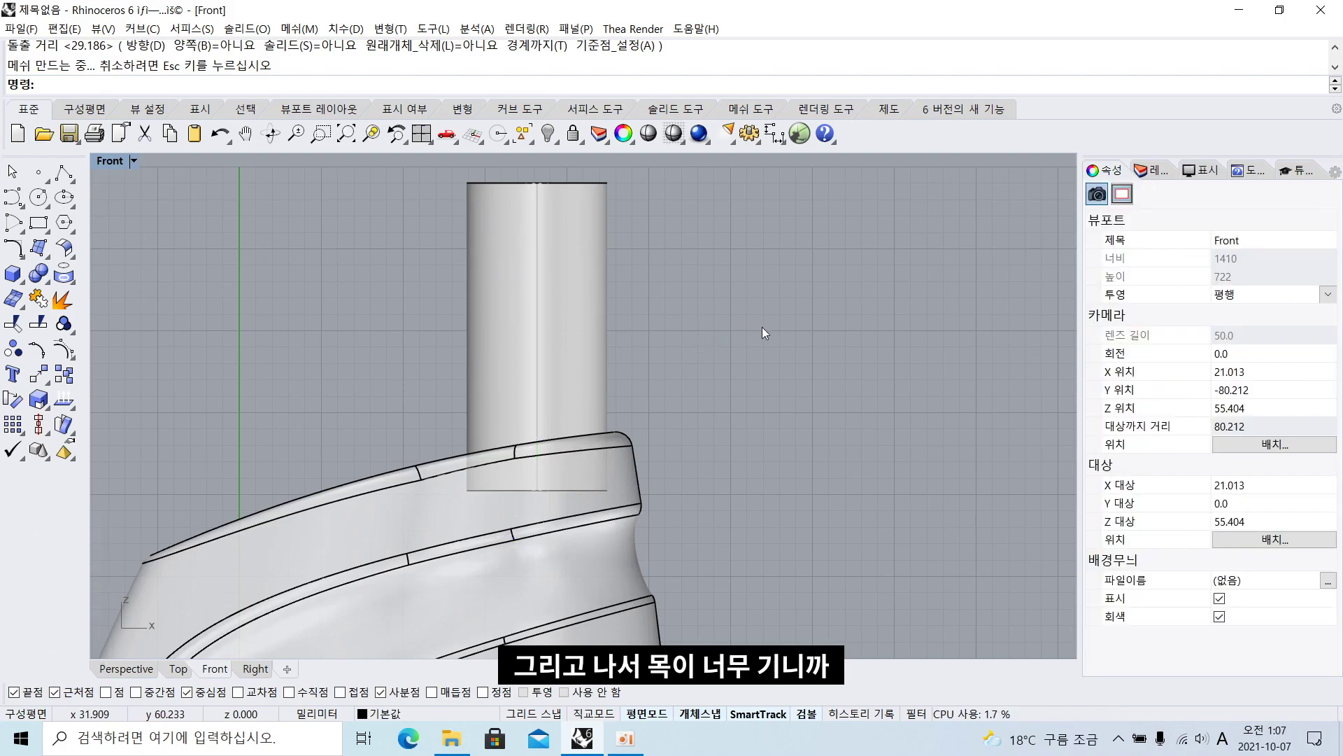
Draw a horizontal polyline through the middle of the cylinder in the Front view and adjust its height and centring
{"action": "left_click", "coordinate": [65, 175]}
{"action": "left_click", "coordinate": [379, 344]}
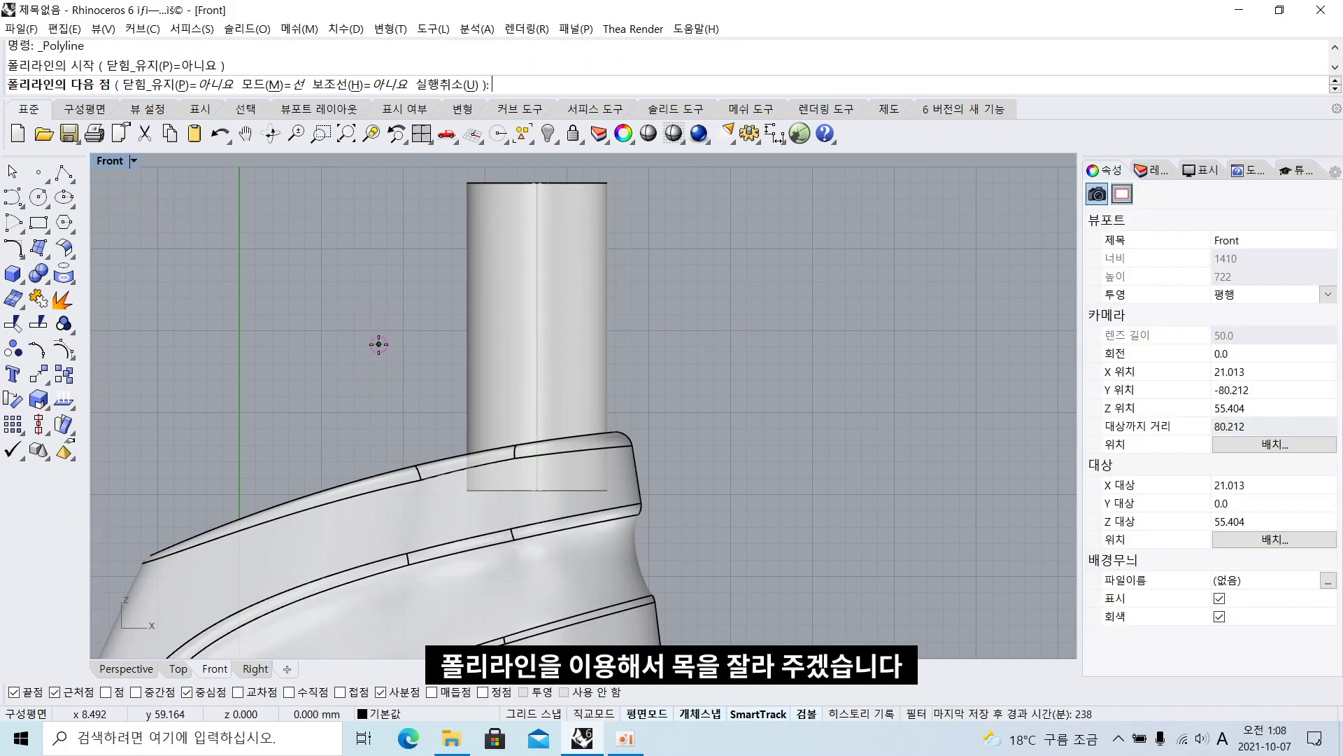
{"action": "left_click", "coordinate": [696, 344]}
{"action": "key", "text": "Return"}
{"action": "left_click", "coordinate": [677, 343], "text": "shift"}
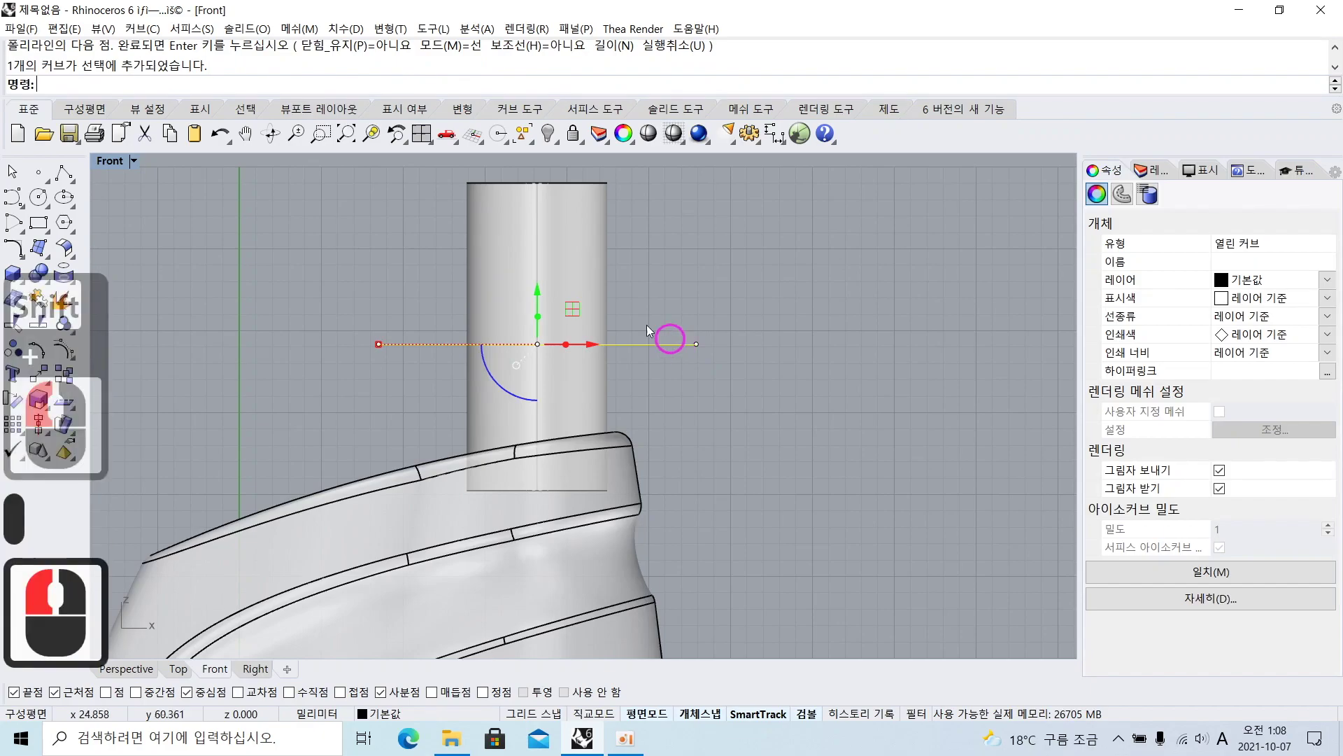
{"action": "left_click_drag", "start_coordinate": [538, 289], "coordinate": [540, 281]}
{"action": "left_click_drag", "start_coordinate": [594, 336], "coordinate": [609, 336]}
{"action": "double_click", "coordinate": [665, 275]}
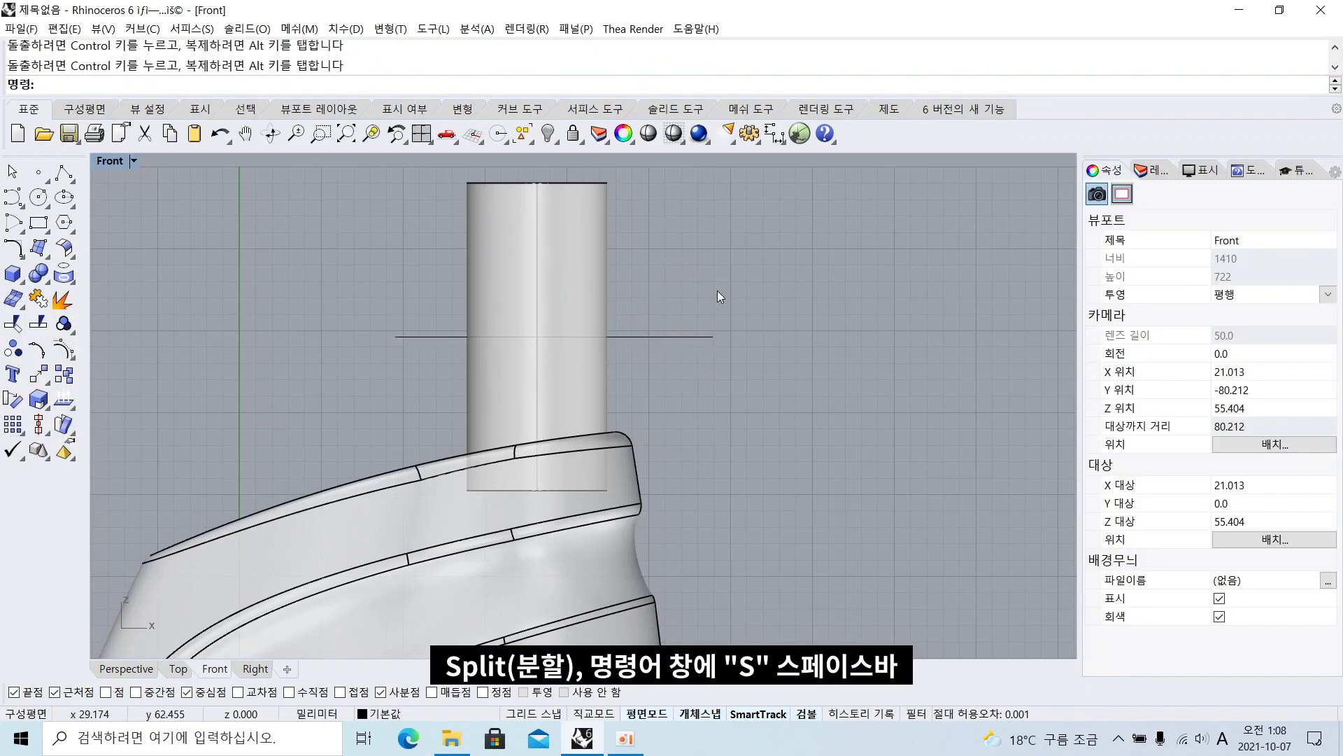
Split the cylinder using the horizontal line as the cutting object
{"action": "type", "text": "s"}
{"action": "key", "text": "space"}
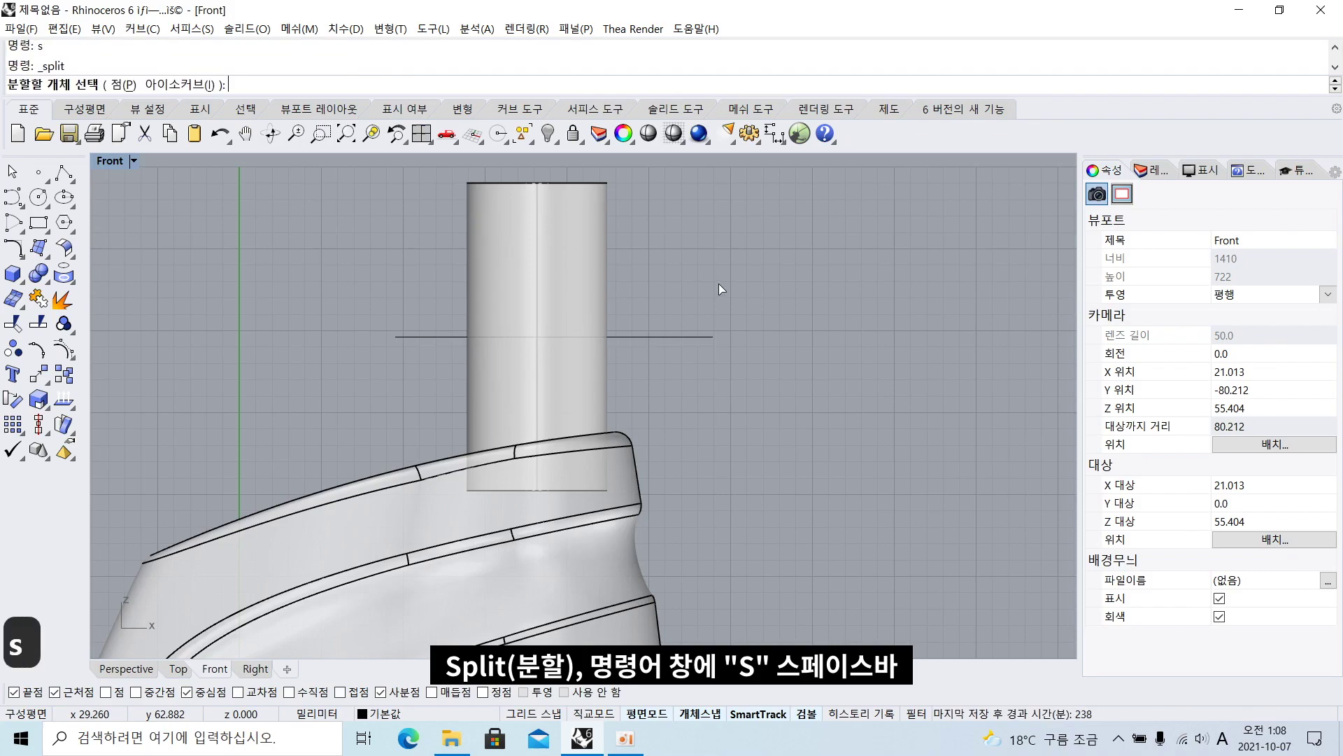
{"action": "left_click", "coordinate": [592, 256]}
{"action": "key", "text": "space"}
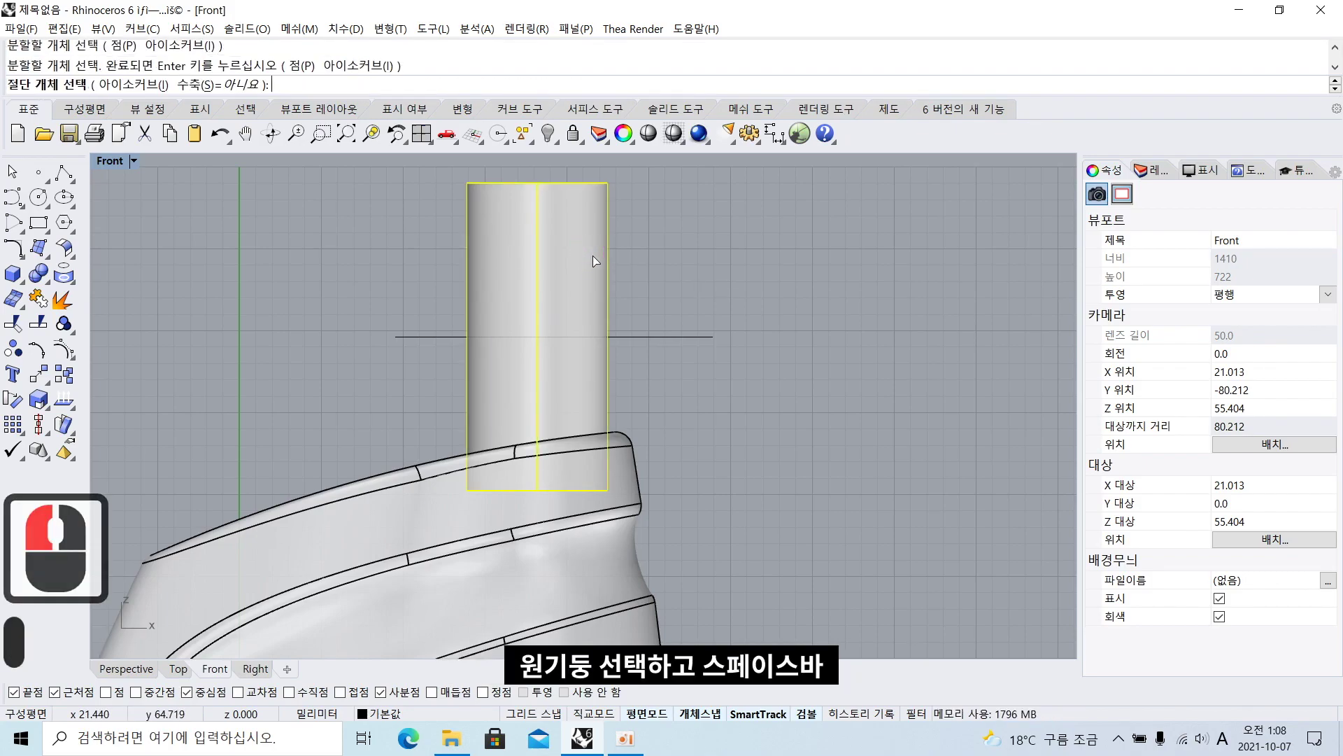
{"action": "left_click", "coordinate": [647, 336]}
{"action": "key", "text": "space"}
Delete the upper piece of the split cylinder and the cutting line
{"action": "left_click_drag", "start_coordinate": [647, 315], "coordinate": [376, 262]}
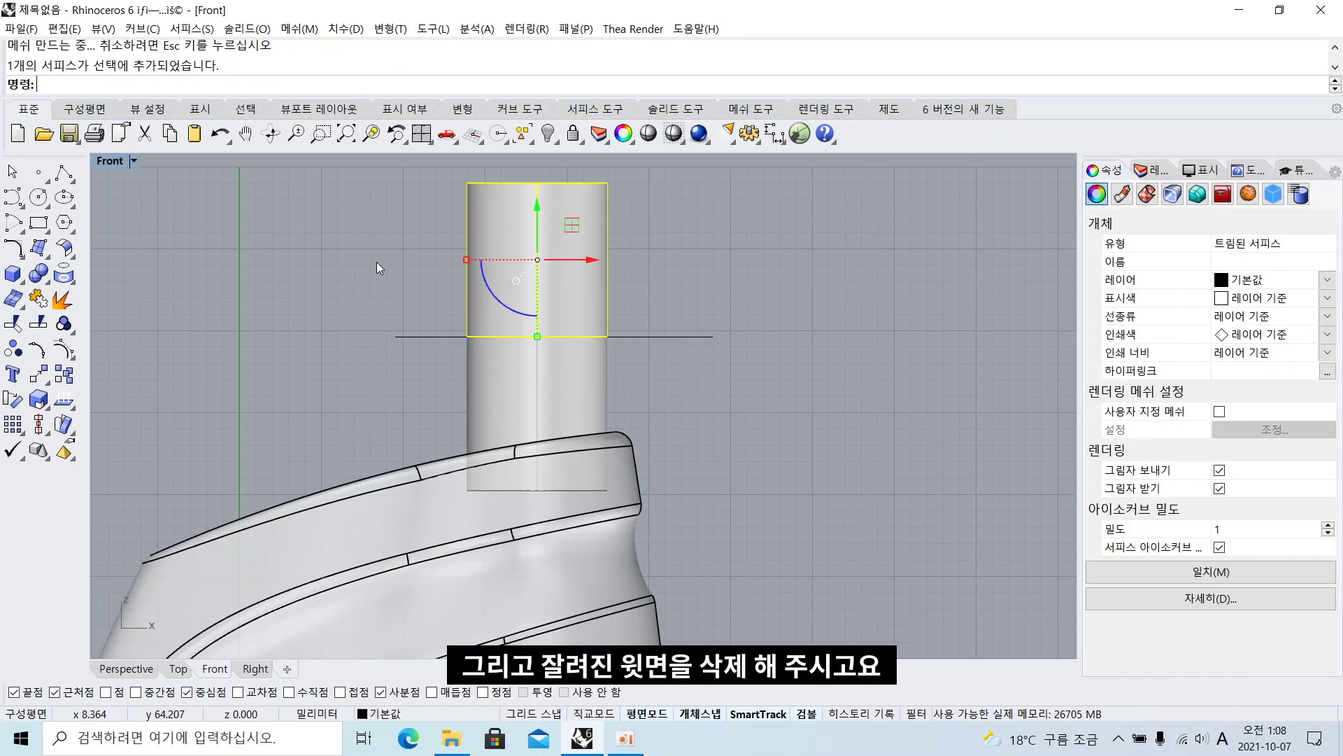
{"action": "key", "text": "BackSpace"}
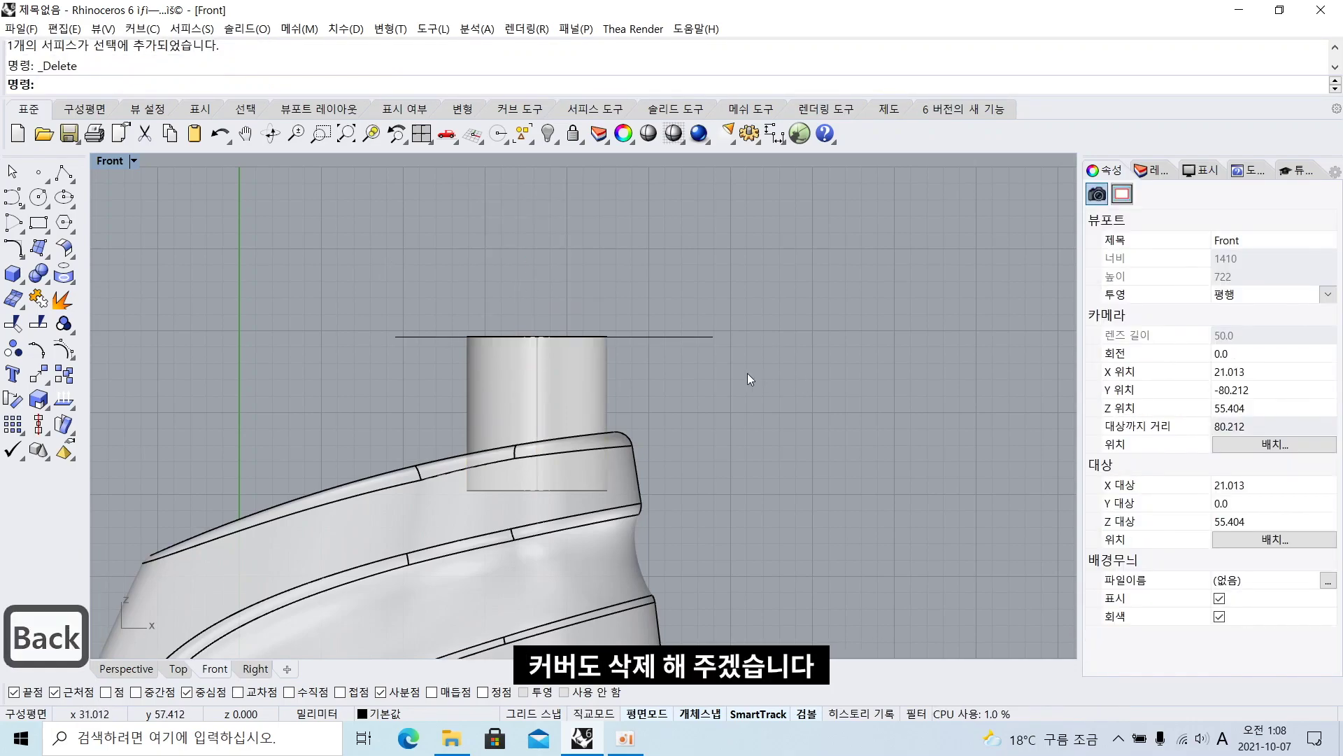
{"action": "left_click_drag", "start_coordinate": [746, 384], "coordinate": [666, 286]}
{"action": "key", "text": "BackSpace"}
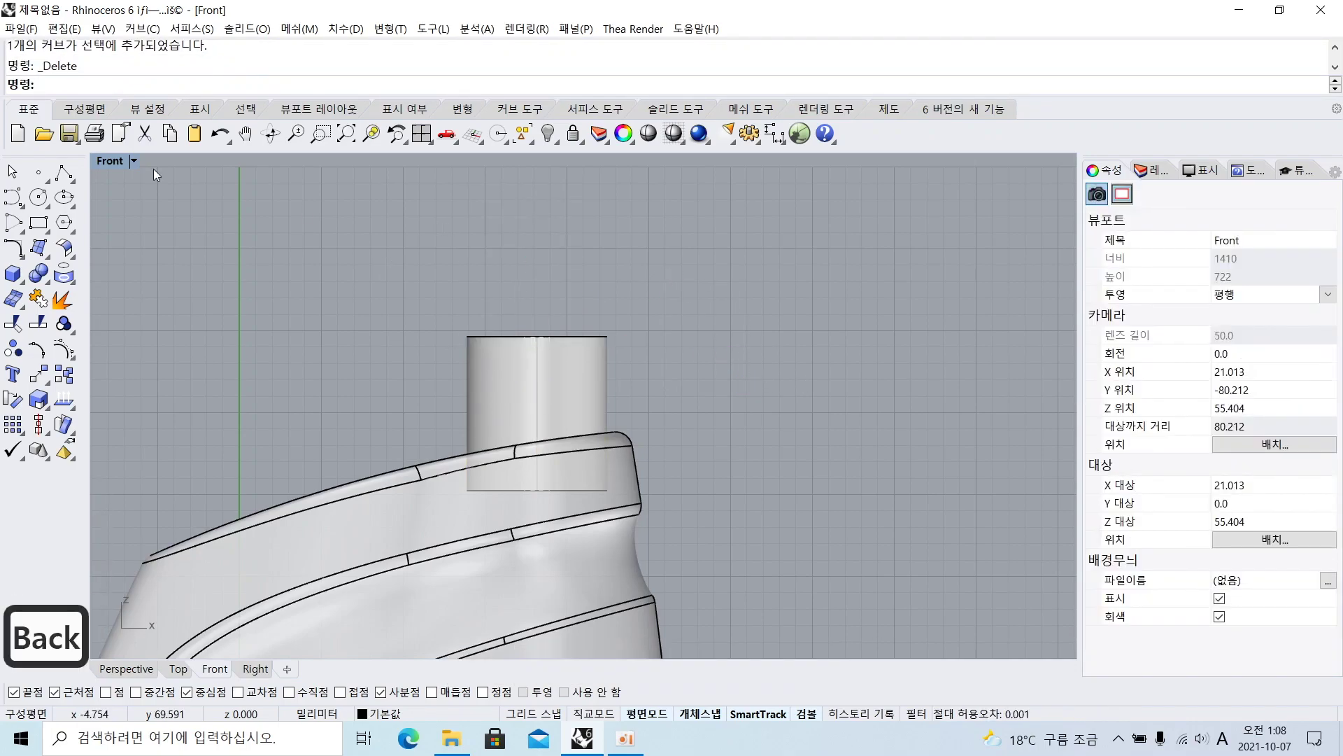
Maximize the Perspective view around the neck and set its display mode to Ghosted
{"action": "double_click", "coordinate": [111, 161]}
{"action": "right_click_drag", "start_coordinate": [685, 189], "coordinate": [623, 213]}
{"action": "double_click", "coordinate": [620, 162]}
{"action": "right_click_drag", "start_coordinate": [650, 277], "coordinate": [617, 303], "text": "shift"}
{"action": "scroll", "coordinate": [618, 303], "scroll_direction": "up", "scroll_amount": 6}
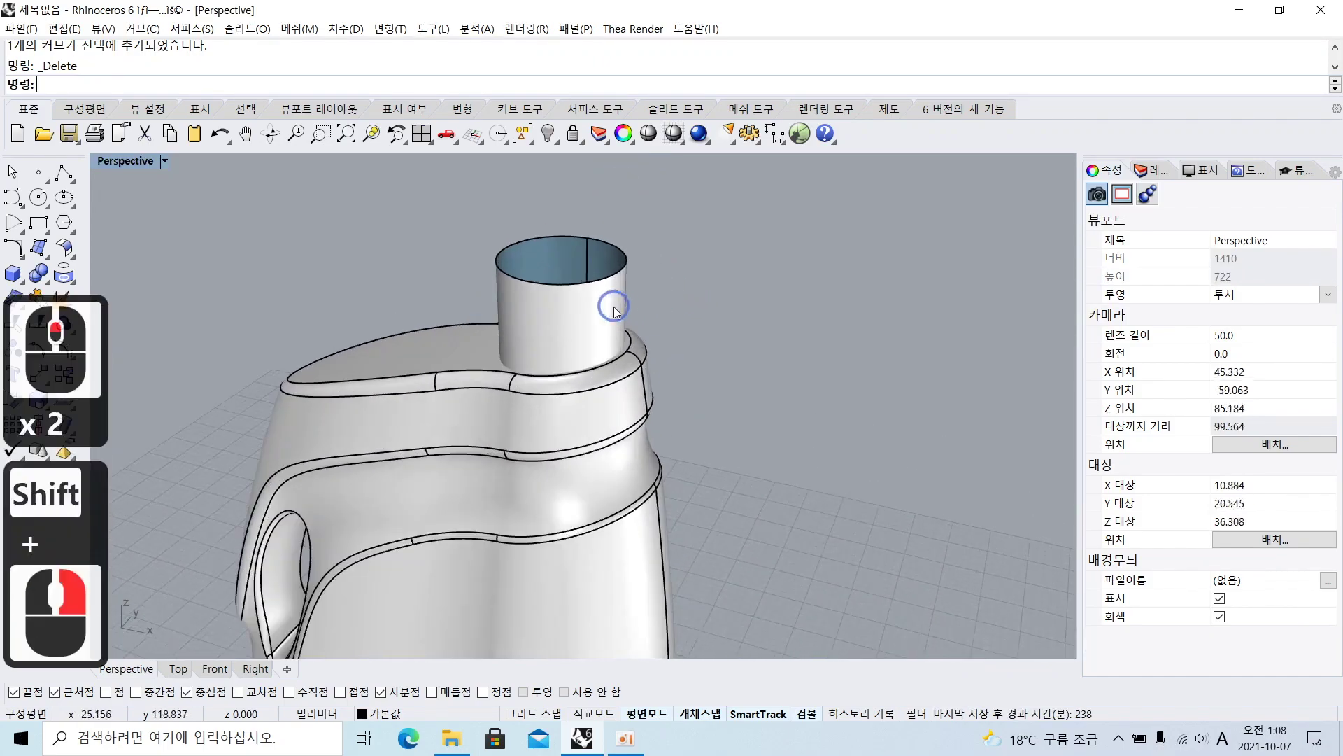
{"action": "left_click", "coordinate": [144, 161]}
{"action": "left_click", "coordinate": [147, 253]}
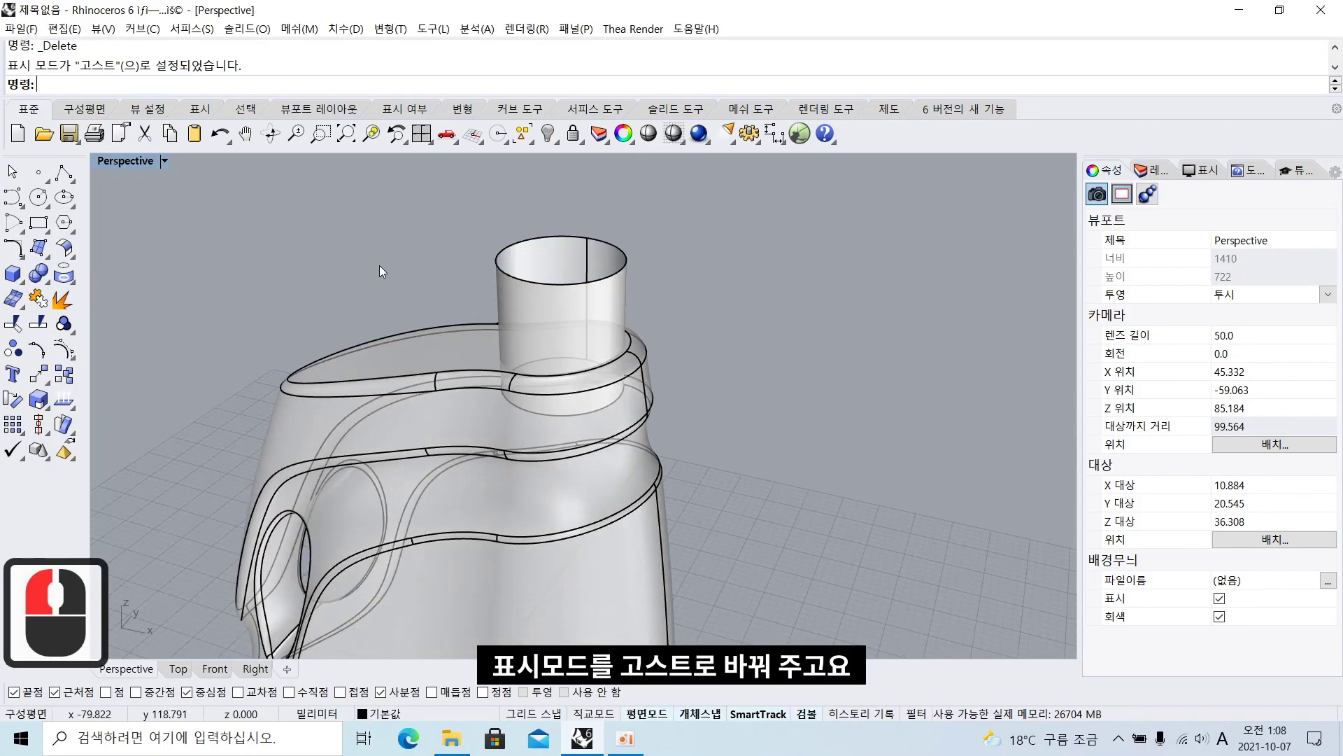
Split the container body using the neck cylinder as the cutting object
{"action": "right_click_drag", "start_coordinate": [372, 266], "coordinate": [432, 284]}
{"action": "right_click_drag", "start_coordinate": [567, 327], "coordinate": [556, 295], "text": "shift"}
{"action": "left_click", "coordinate": [460, 375]}
{"action": "left_click", "coordinate": [741, 427]}
{"action": "right_click_drag", "start_coordinate": [766, 369], "coordinate": [758, 346]}
{"action": "left_click", "coordinate": [603, 217]}
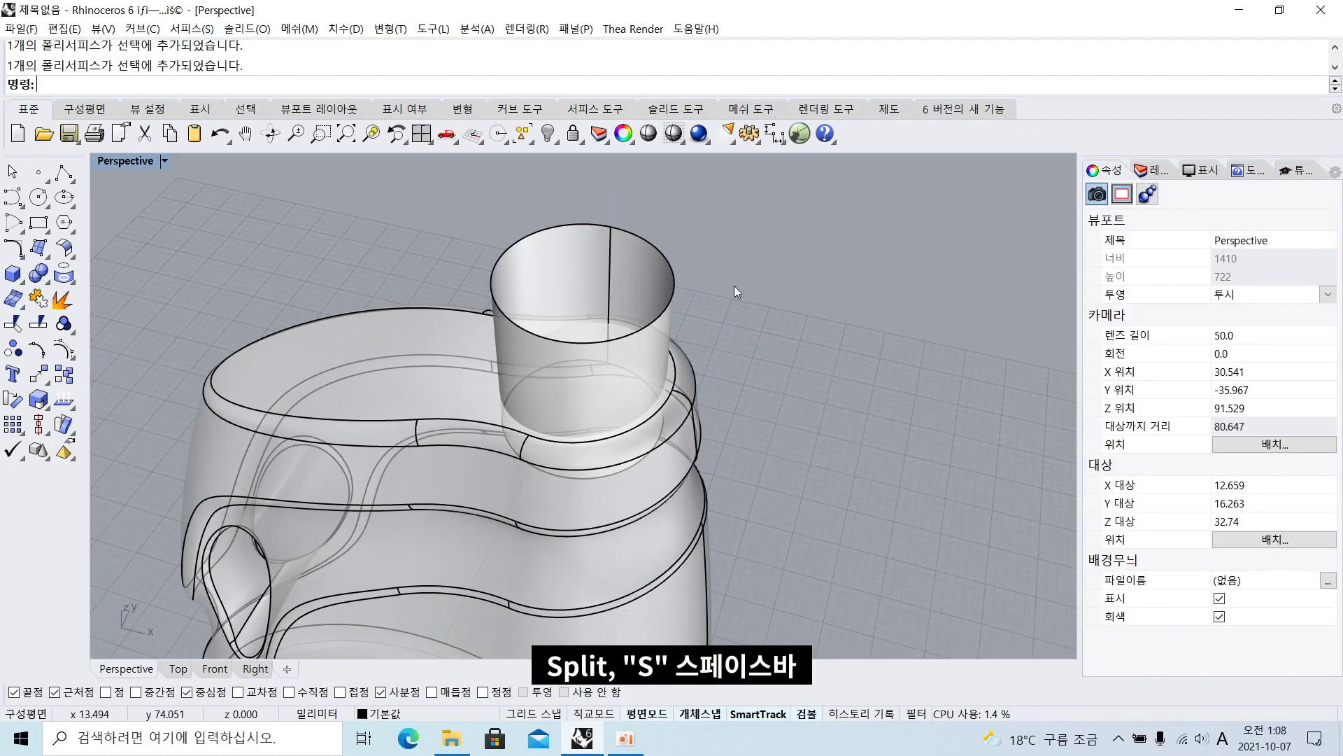
{"action": "type", "text": "s"}
{"action": "key", "text": "space"}
{"action": "left_click", "coordinate": [407, 415]}
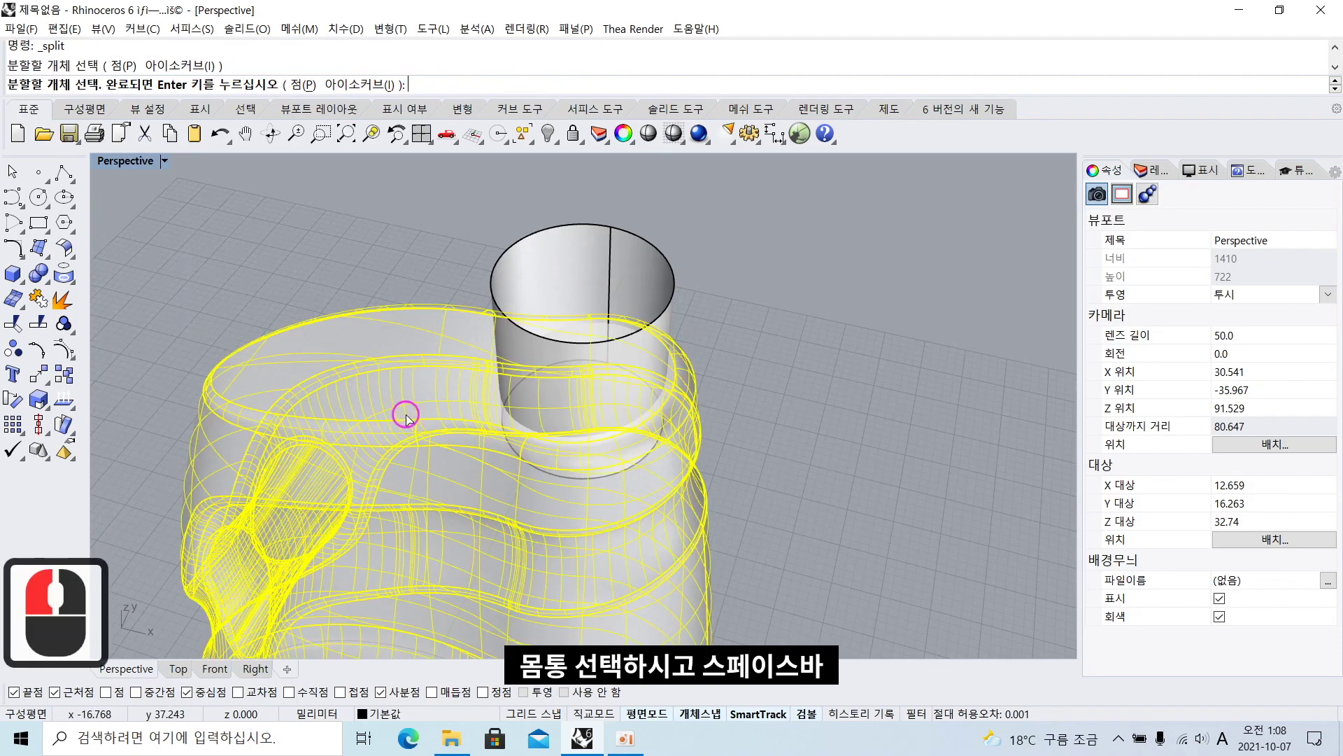
{"action": "key", "text": "space"}
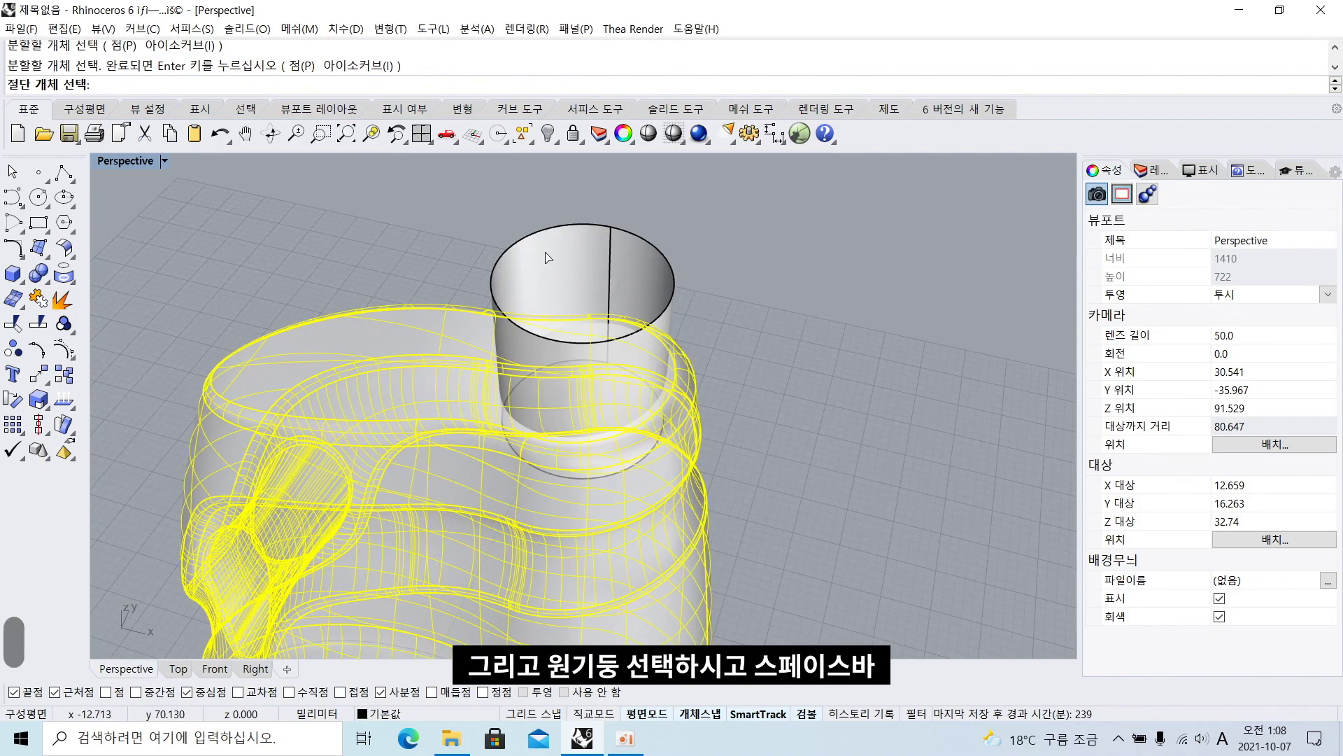
{"action": "left_click", "coordinate": [566, 249]}
{"action": "key", "text": "space"}
{"action": "right_click_drag", "start_coordinate": [564, 249], "coordinate": [606, 413]}
{"action": "scroll", "coordinate": [606, 413], "scroll_direction": "up", "scroll_amount": 2}
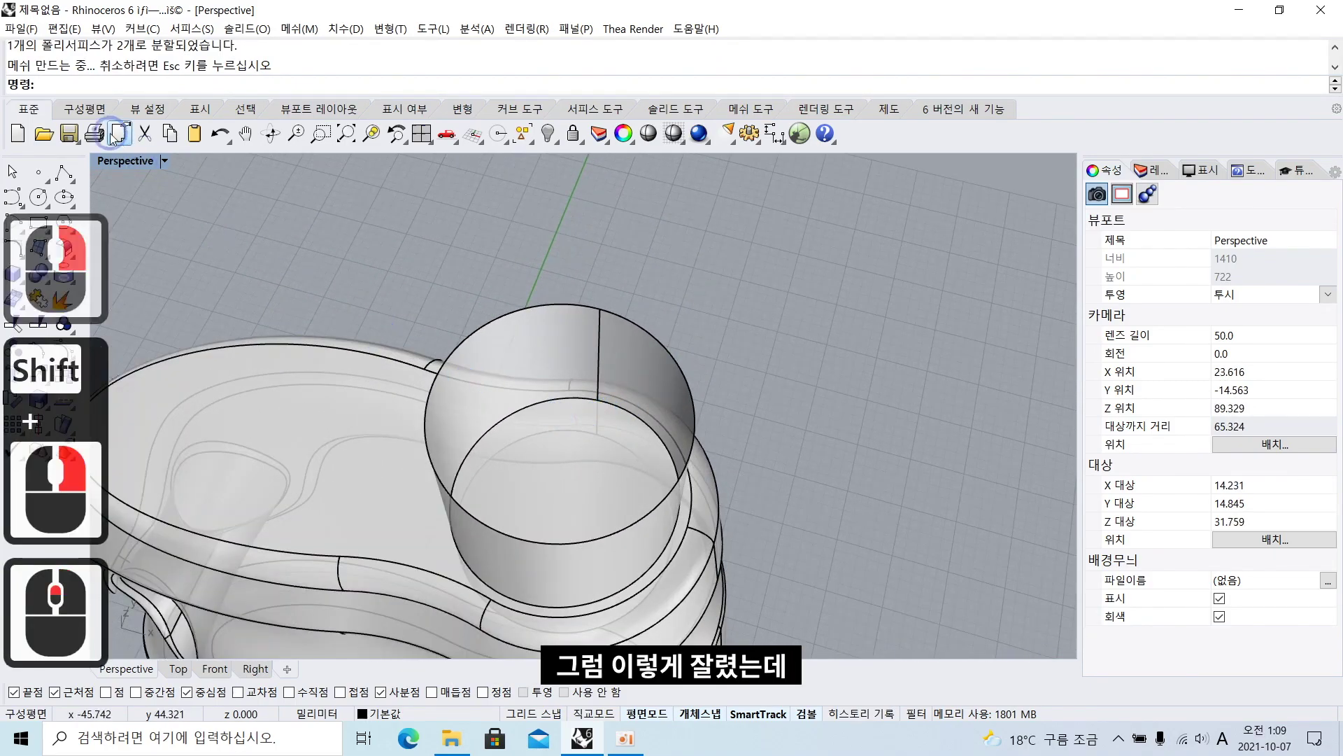
Set the Perspective view to Shaded and delete the circular piece cut from the top face inside the neck
{"action": "right_click", "coordinate": [126, 161]}
{"action": "left_click", "coordinate": [128, 219]}
{"action": "left_click", "coordinate": [674, 284]}
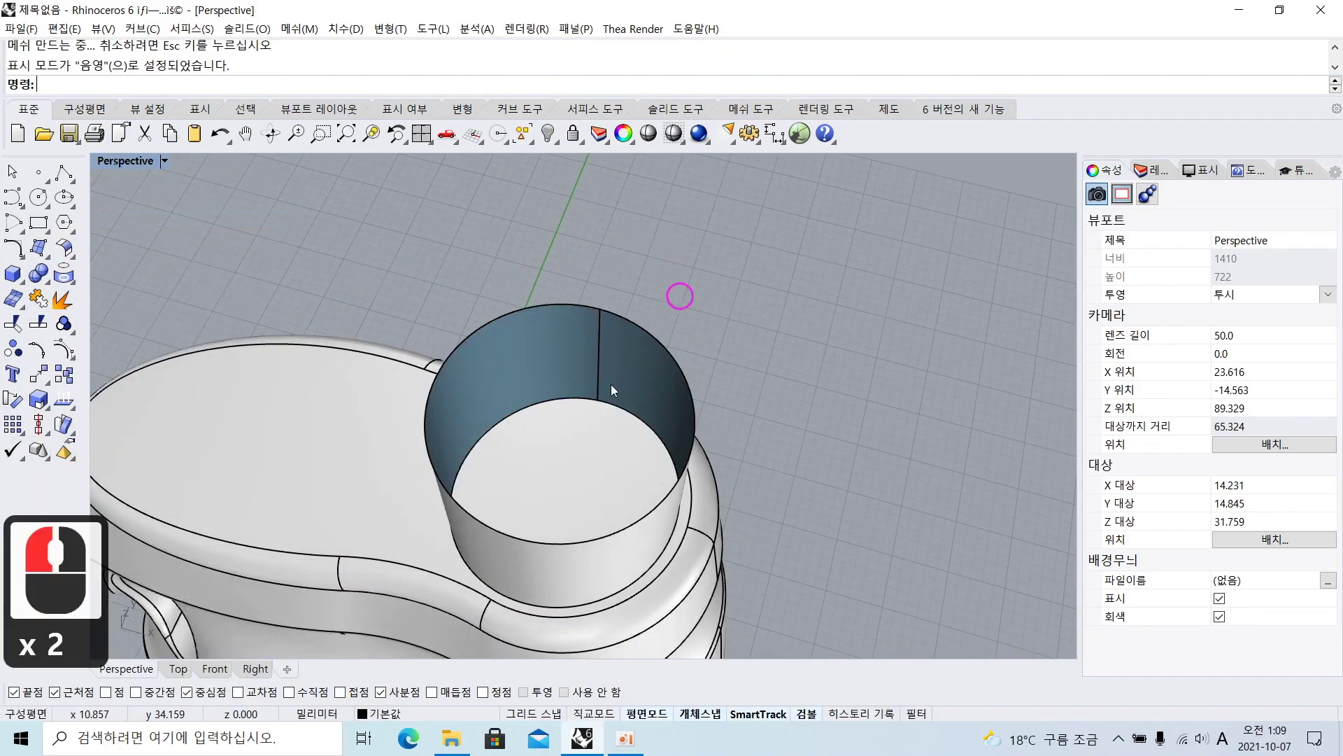
{"action": "left_click", "coordinate": [554, 447]}
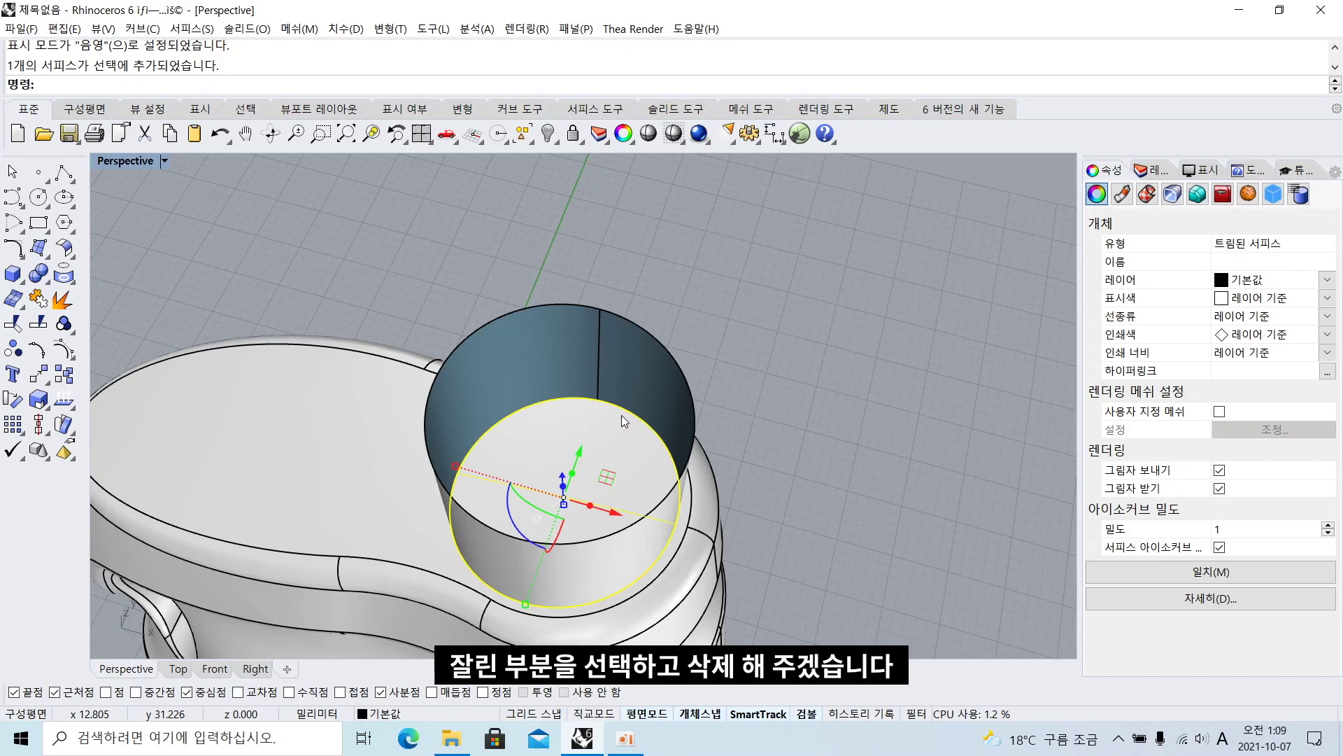
{"action": "key", "text": "BackSpace"}
Split the neck cylinder using the container body as the cutting object
{"action": "scroll", "coordinate": [755, 350], "scroll_direction": "down", "scroll_amount": 2}
{"action": "right_click_drag", "start_coordinate": [776, 343], "coordinate": [700, 336]}
{"action": "double_click", "coordinate": [125, 160]}
{"action": "left_click", "coordinate": [384, 528]}
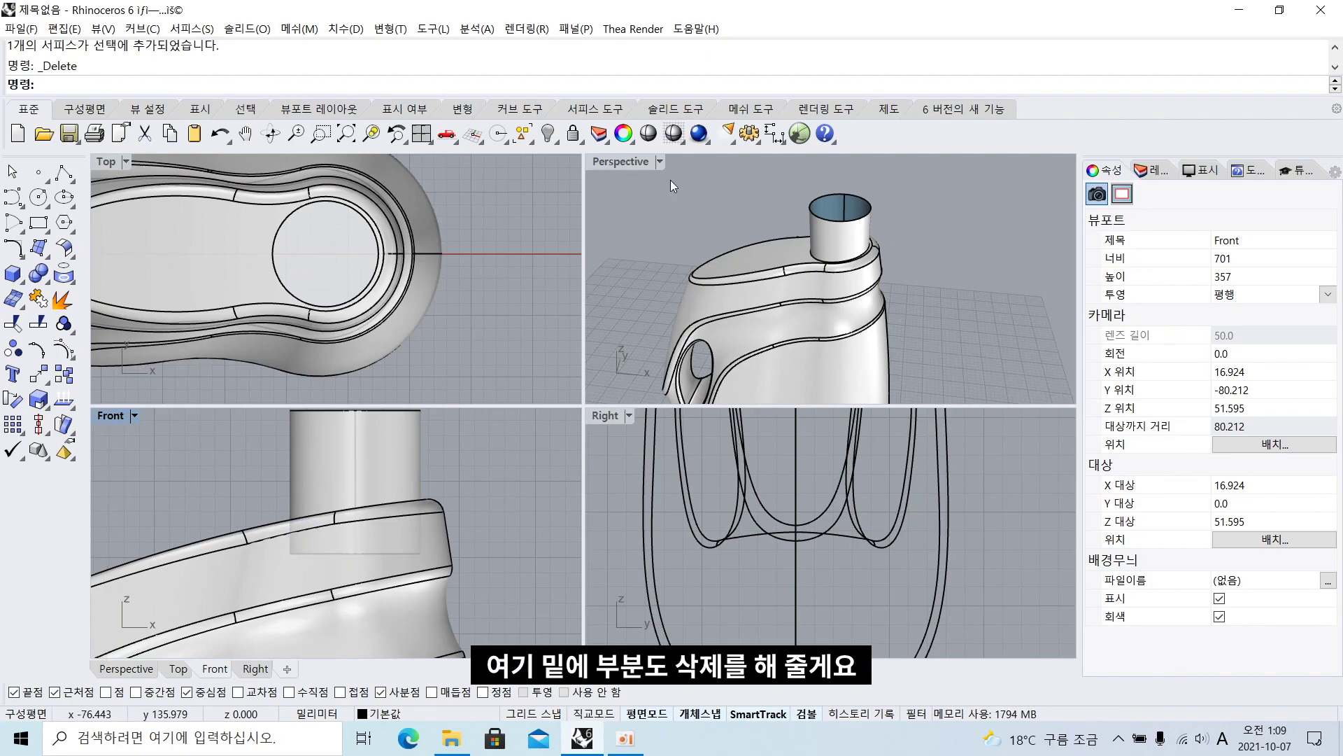
{"action": "double_click", "coordinate": [628, 163]}
{"action": "type", "text": "s"}
{"action": "key", "text": "space"}
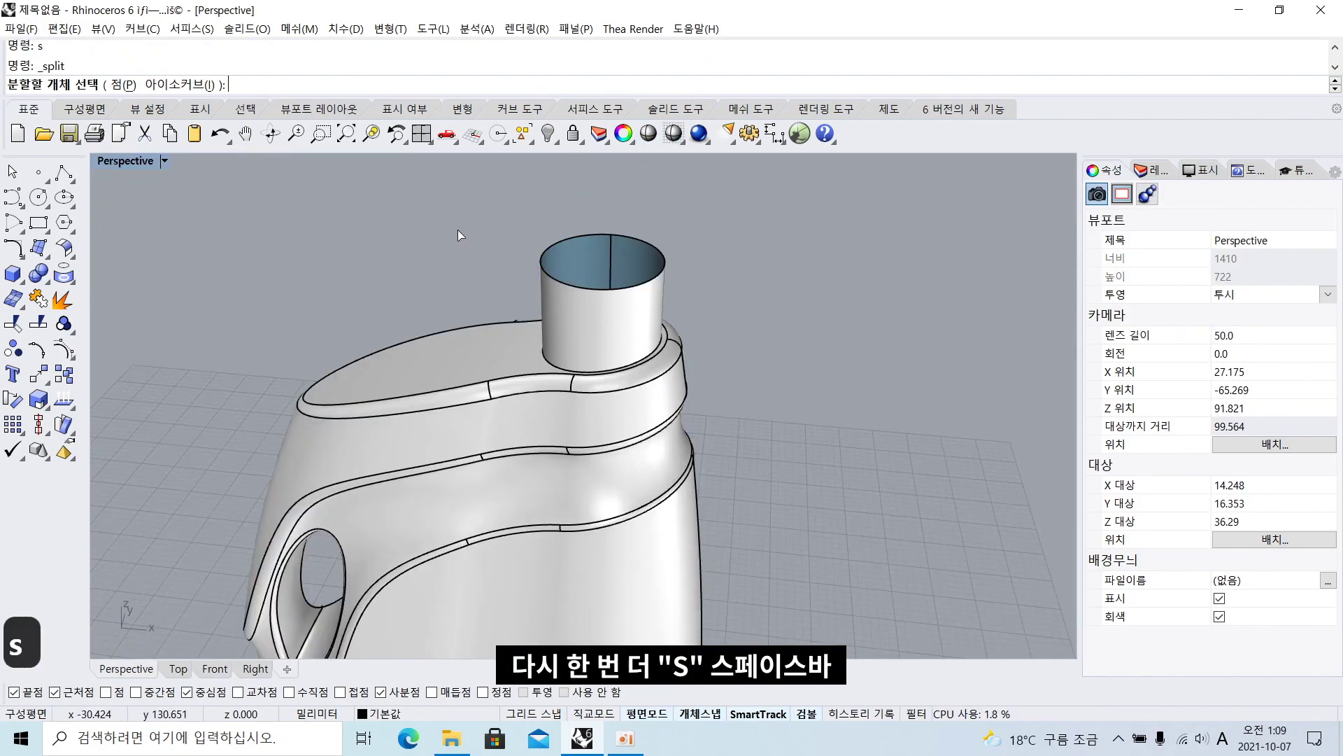
{"action": "left_click", "coordinate": [579, 295]}
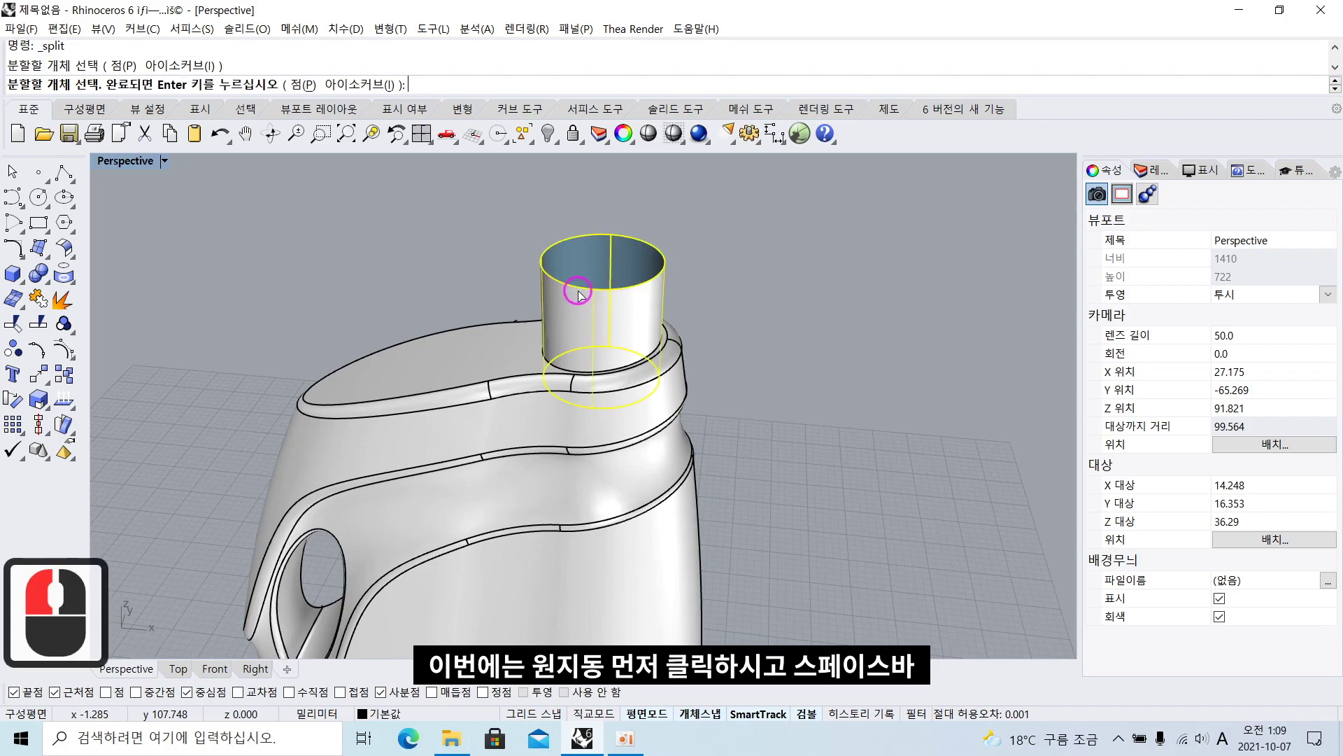
{"action": "key", "text": "space"}
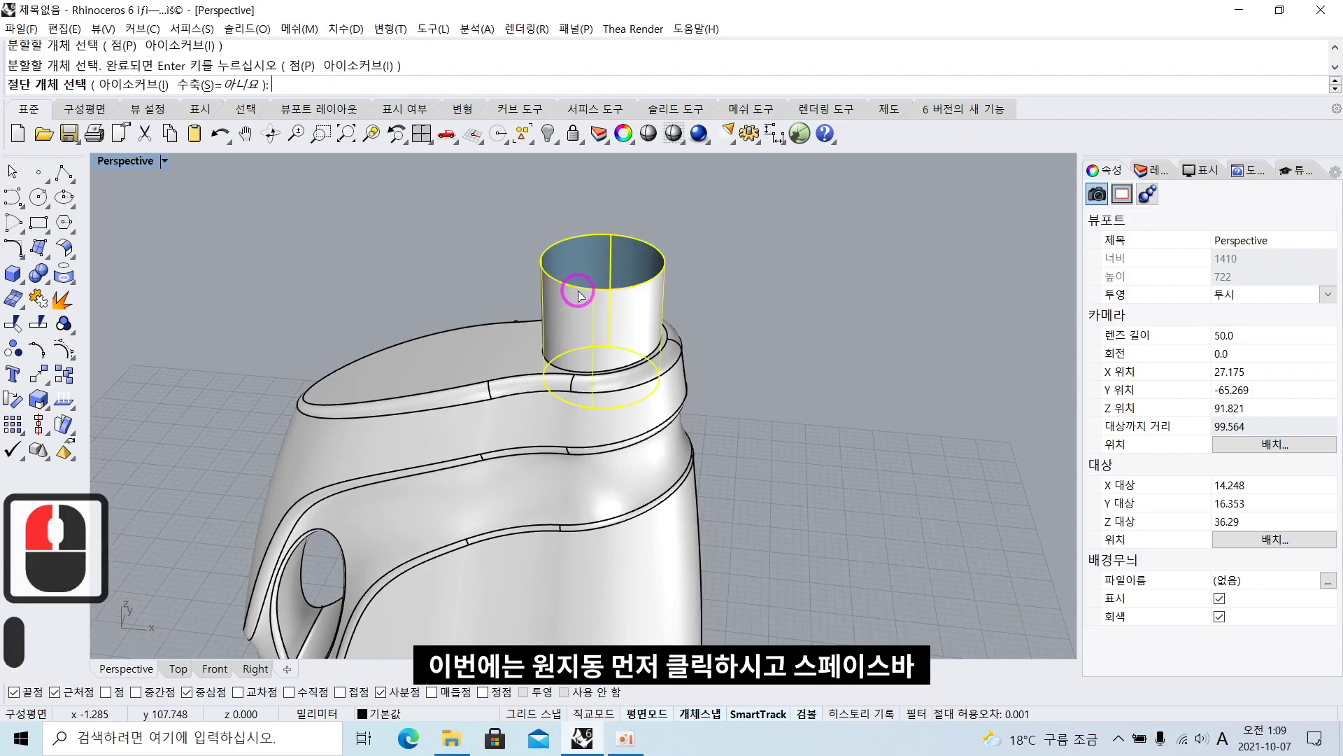
{"action": "left_click", "coordinate": [434, 415]}
{"action": "key", "text": "space"}
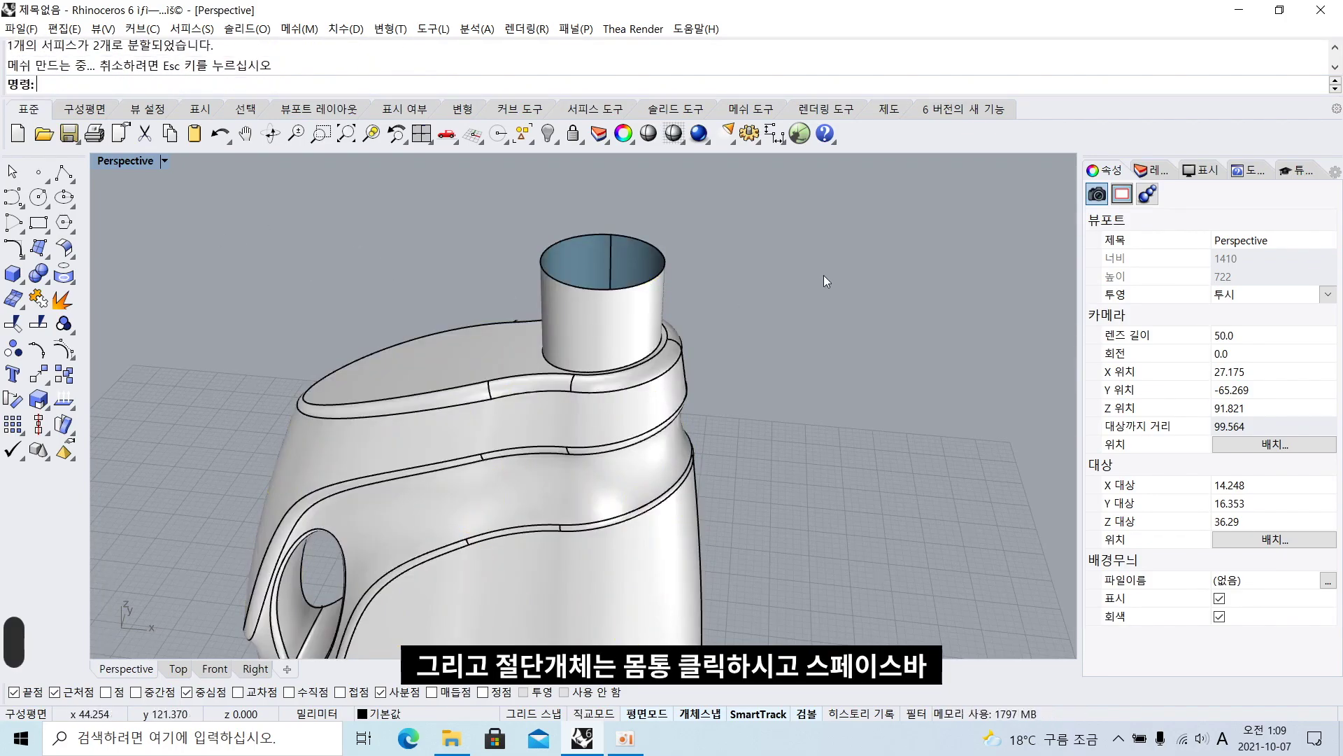
Delete the lower piece of the neck cylinder that lies inside the container body
{"action": "scroll", "coordinate": [561, 453], "scroll_direction": "up", "scroll_amount": 5}
{"action": "double_click", "coordinate": [129, 161]}
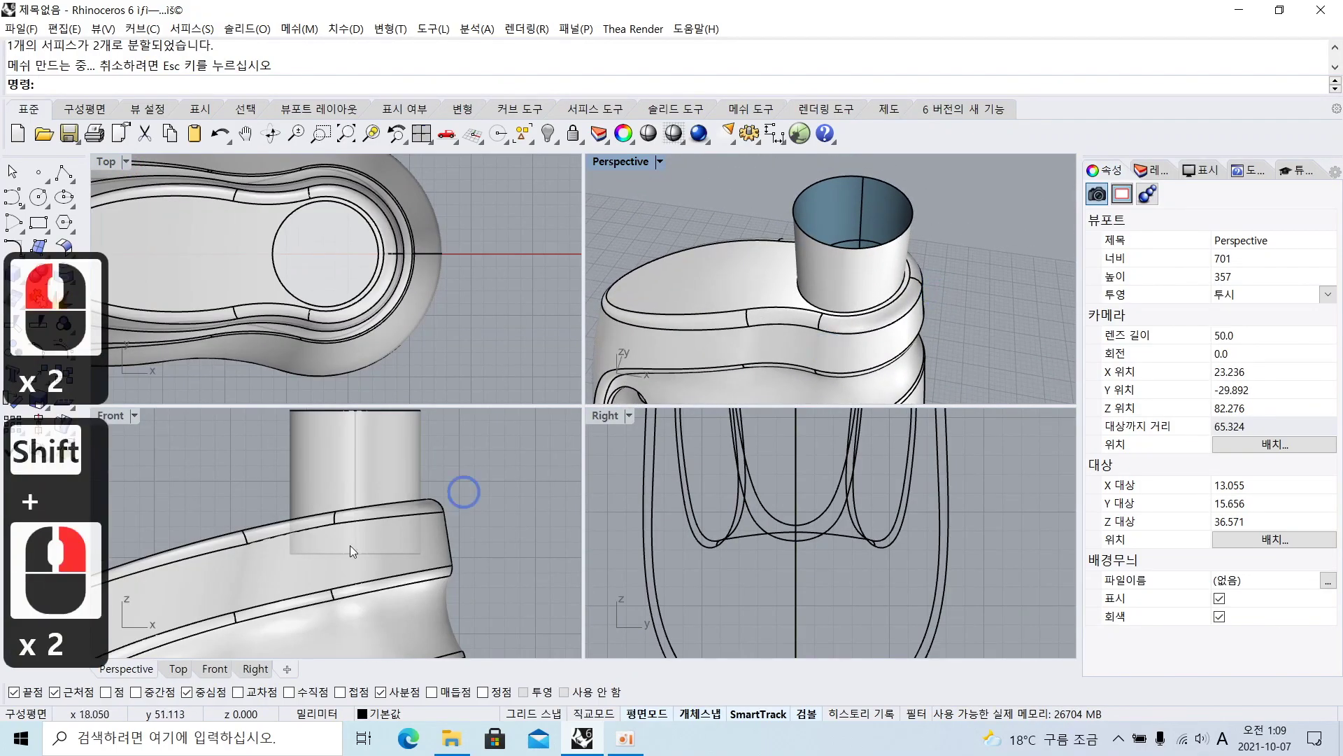
{"action": "left_click", "coordinate": [330, 504], "text": "shift"}
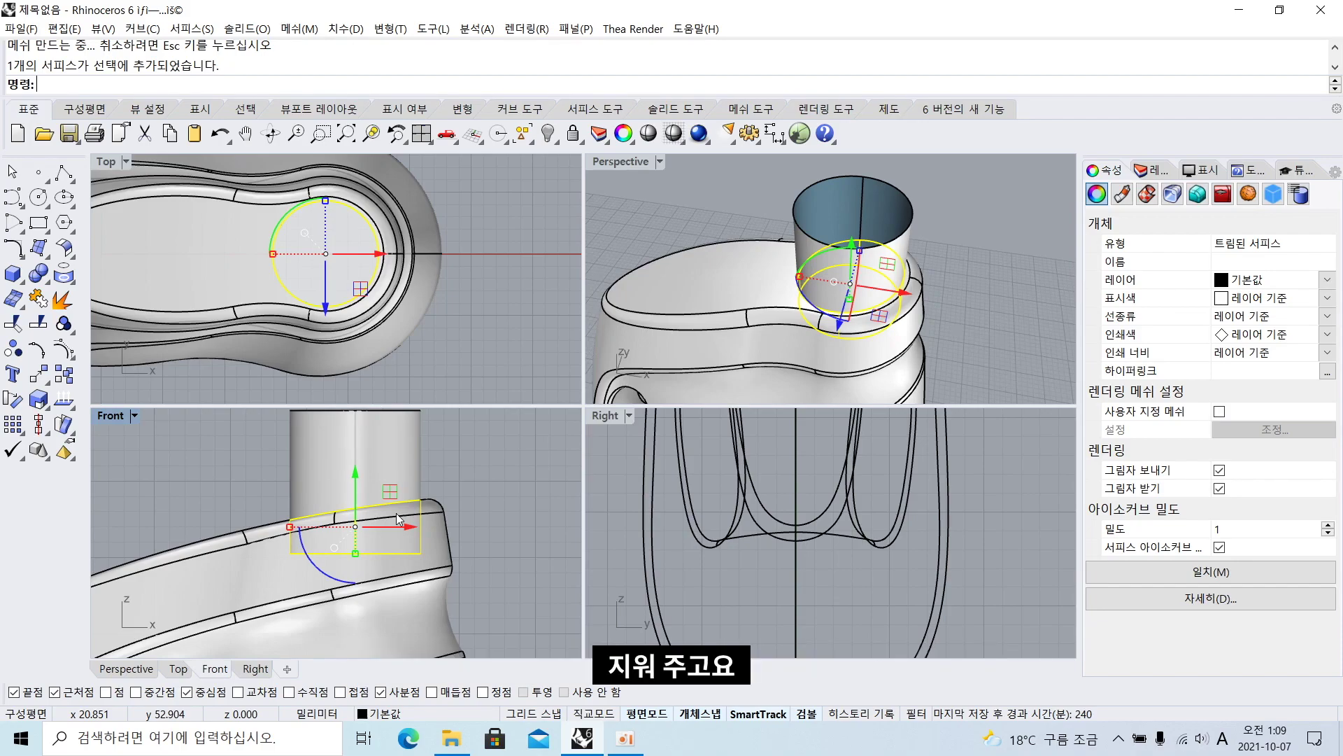
{"action": "key", "text": "BackSpace"}
Maximize the Perspective view and join the neck cylinder and container body into one polysurface
{"action": "left_click", "coordinate": [619, 162]}
{"action": "double_click", "coordinate": [618, 162]}
{"action": "scroll", "coordinate": [611, 199], "scroll_direction": "down", "scroll_amount": 7}
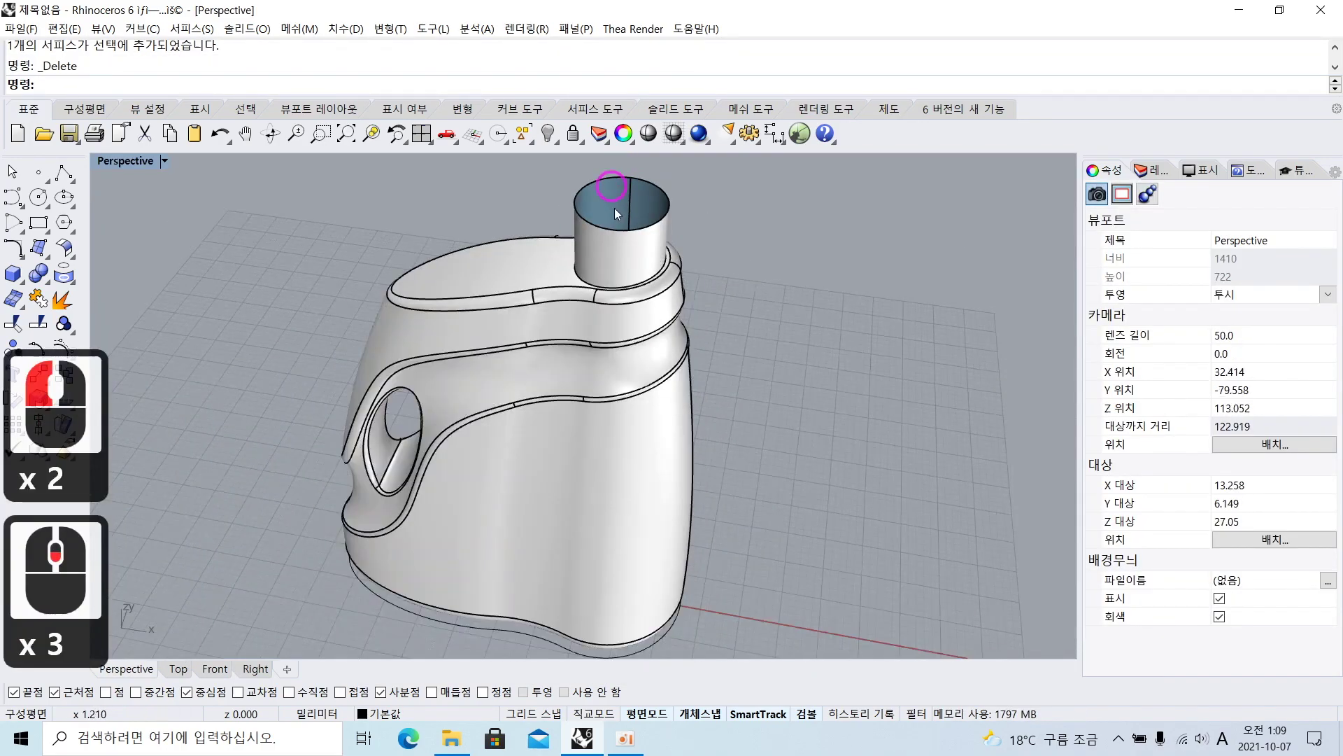
{"action": "left_click_drag", "start_coordinate": [301, 209], "coordinate": [762, 619], "text": "shift"}
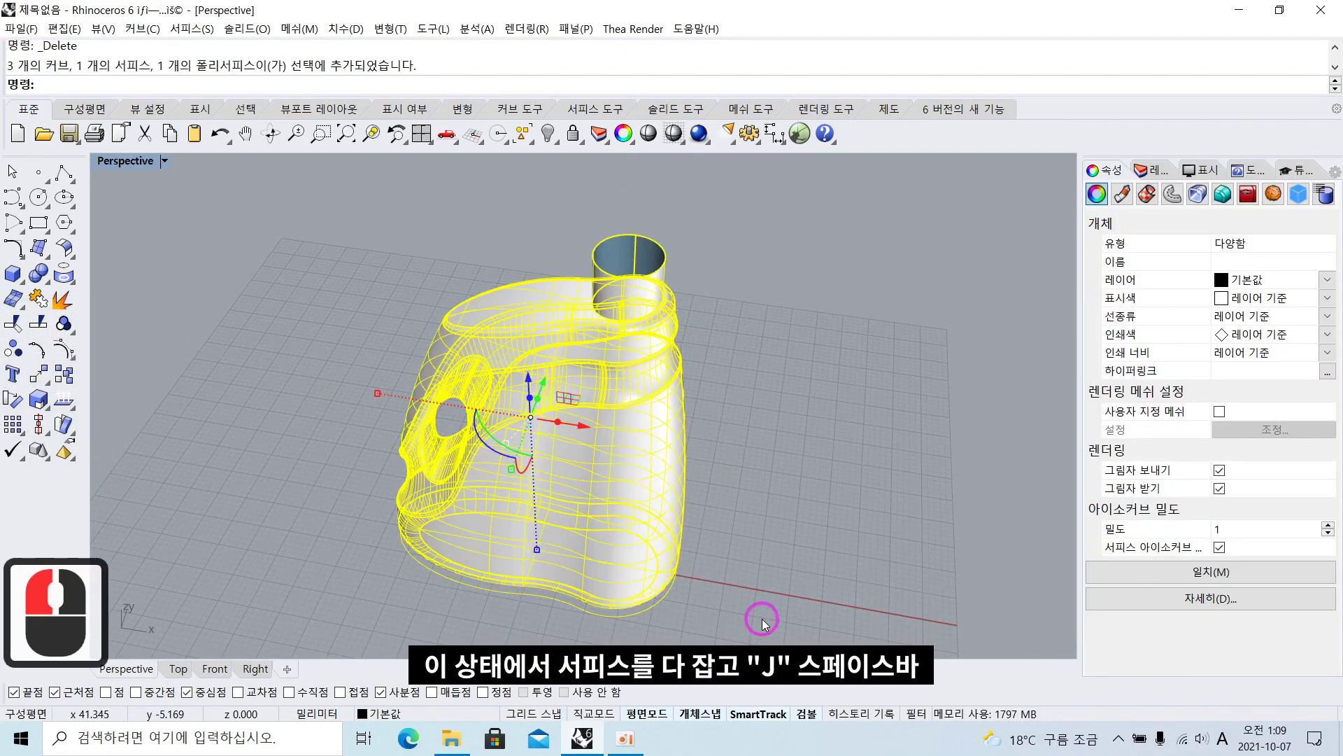
{"action": "type", "text": "j"}
{"action": "key", "text": "space"}
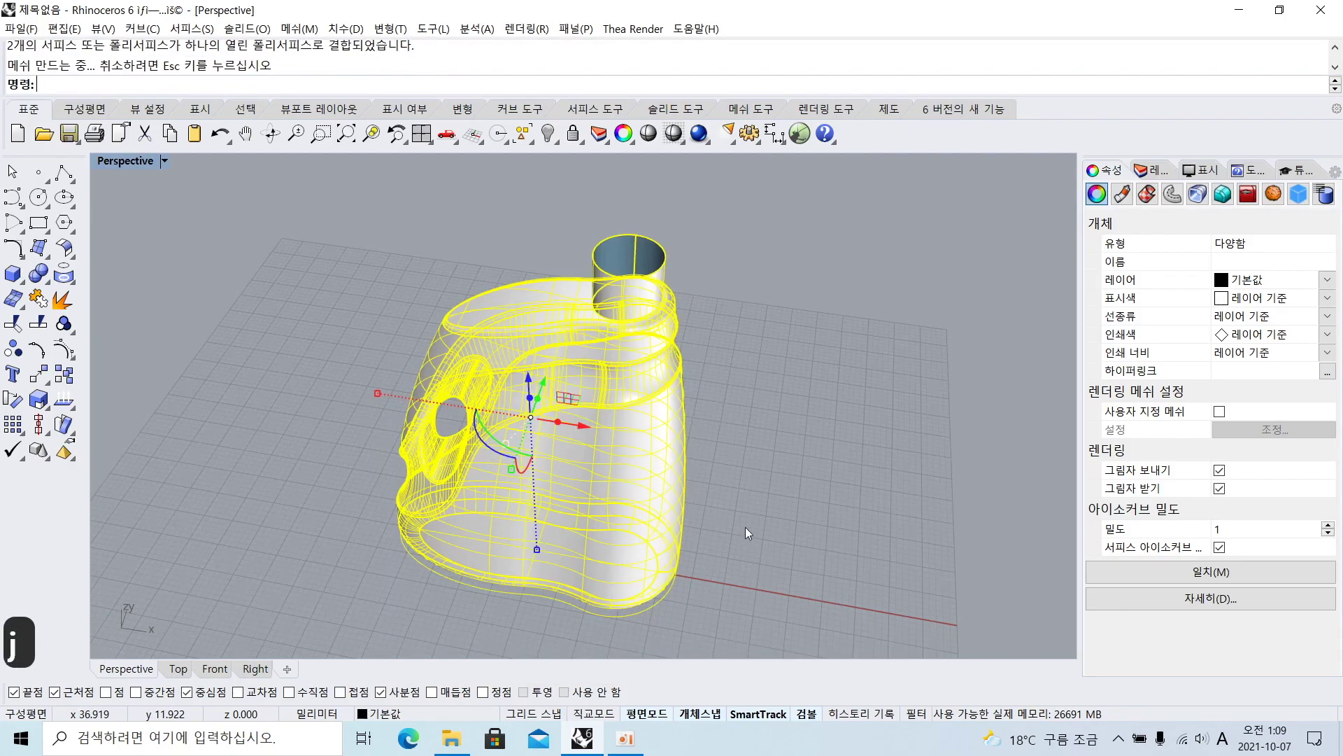
{"action": "left_click", "coordinate": [745, 527]}
{"action": "left_click", "coordinate": [668, 486]}
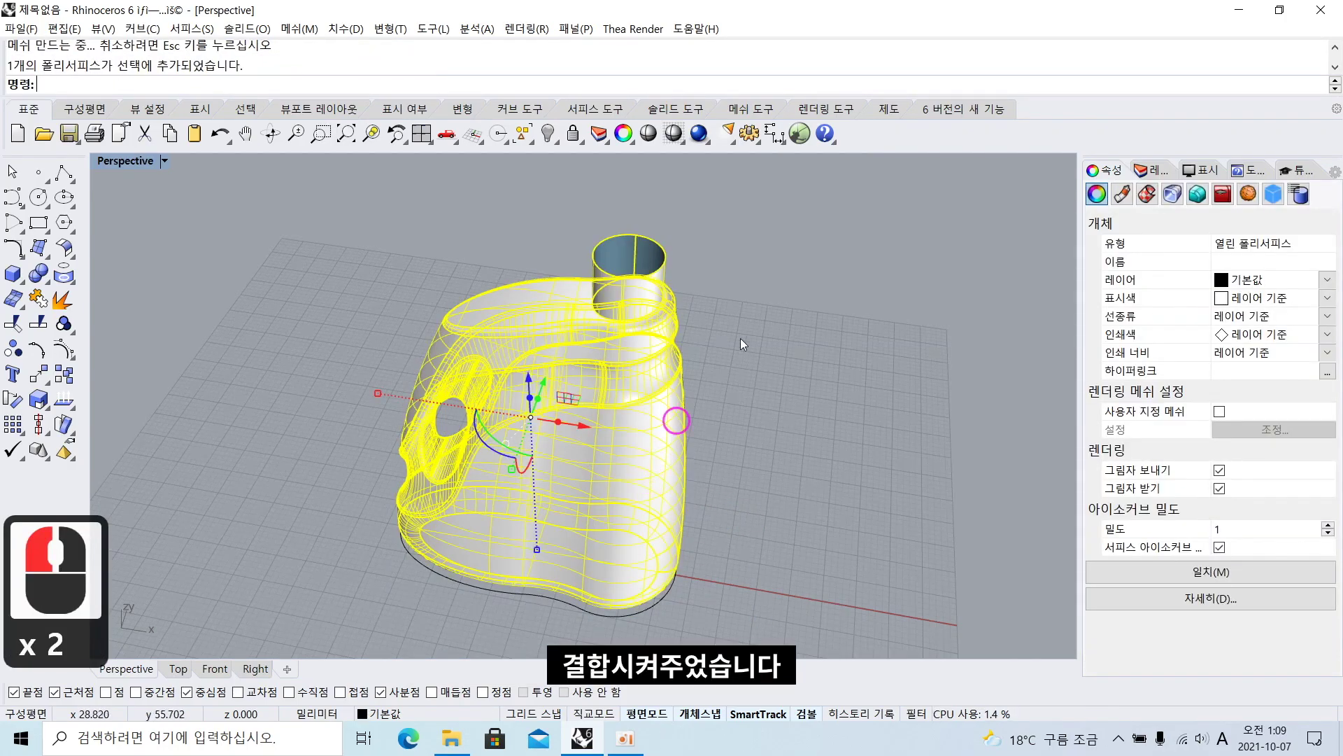
{"action": "left_click", "coordinate": [831, 292]}
Offset the joined container and neck inward by 0.7 mm with OffsetSrf, flipping the direction arrows inward and keeping Solid set to No
{"action": "right_click_drag", "start_coordinate": [832, 292], "coordinate": [665, 262]}
{"action": "scroll", "coordinate": [672, 231], "scroll_direction": "up", "scroll_amount": 3}
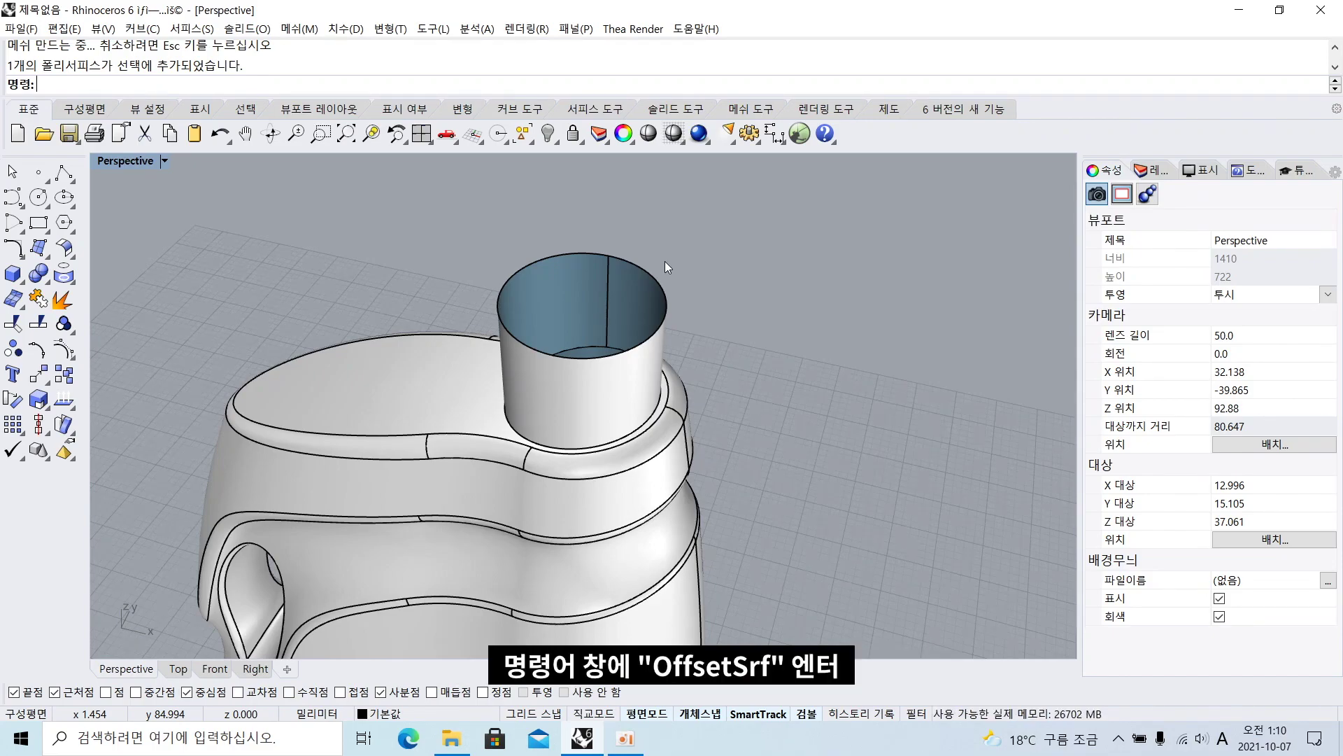
{"action": "type", "text": "Offset"}
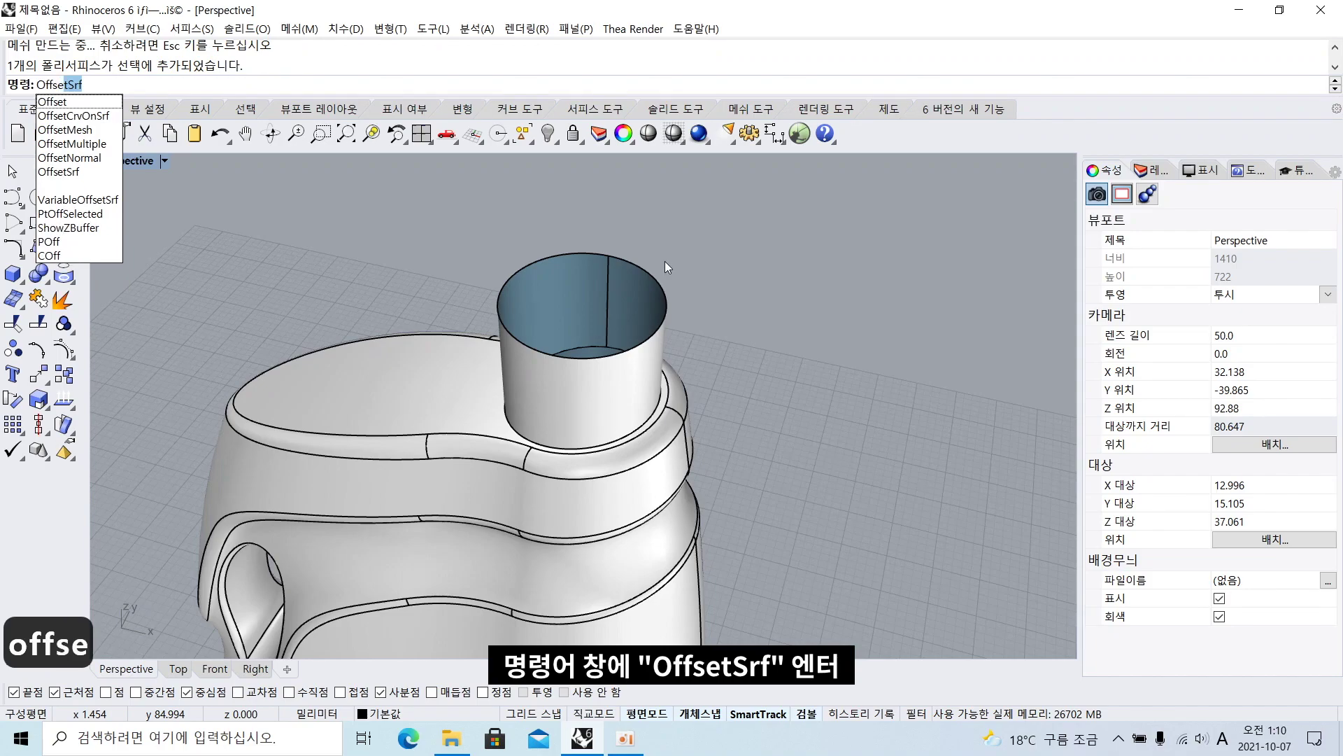
{"action": "type", "text": "Srf"}
{"action": "key", "text": "Return"}
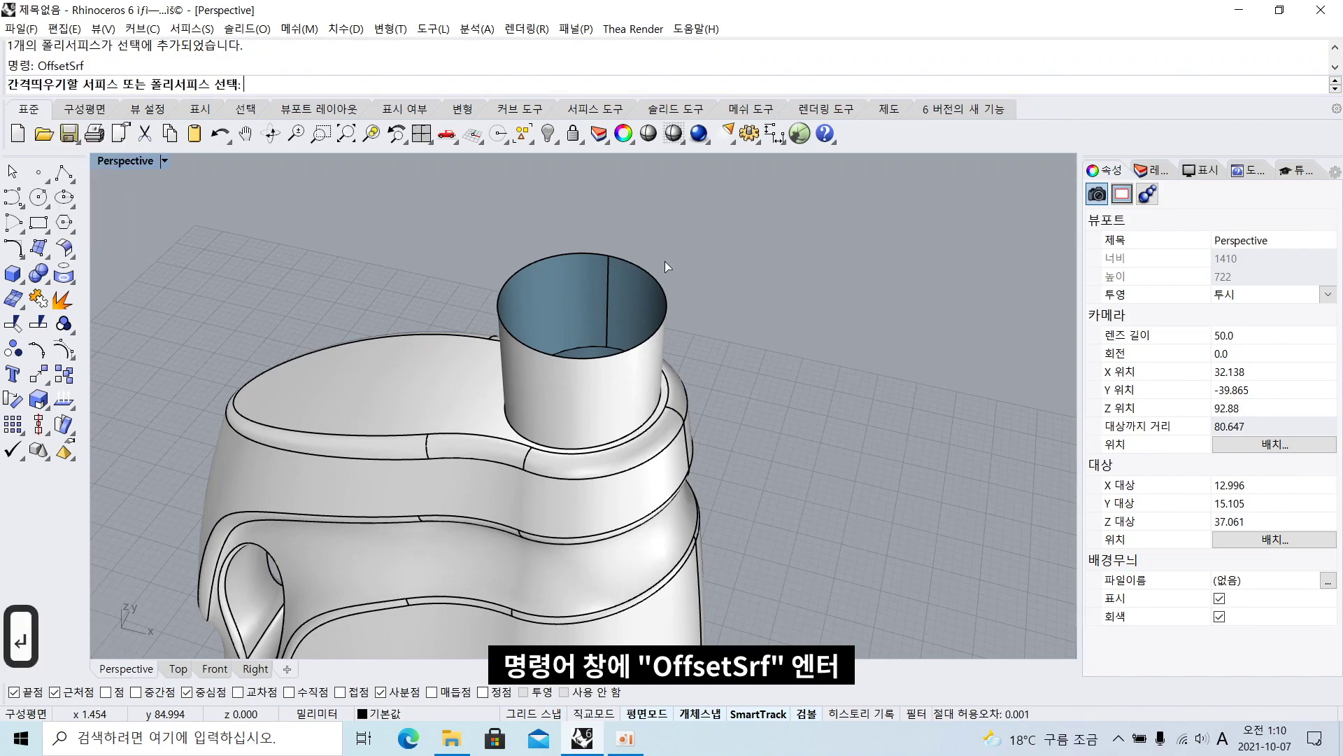
{"action": "left_click", "coordinate": [623, 360]}
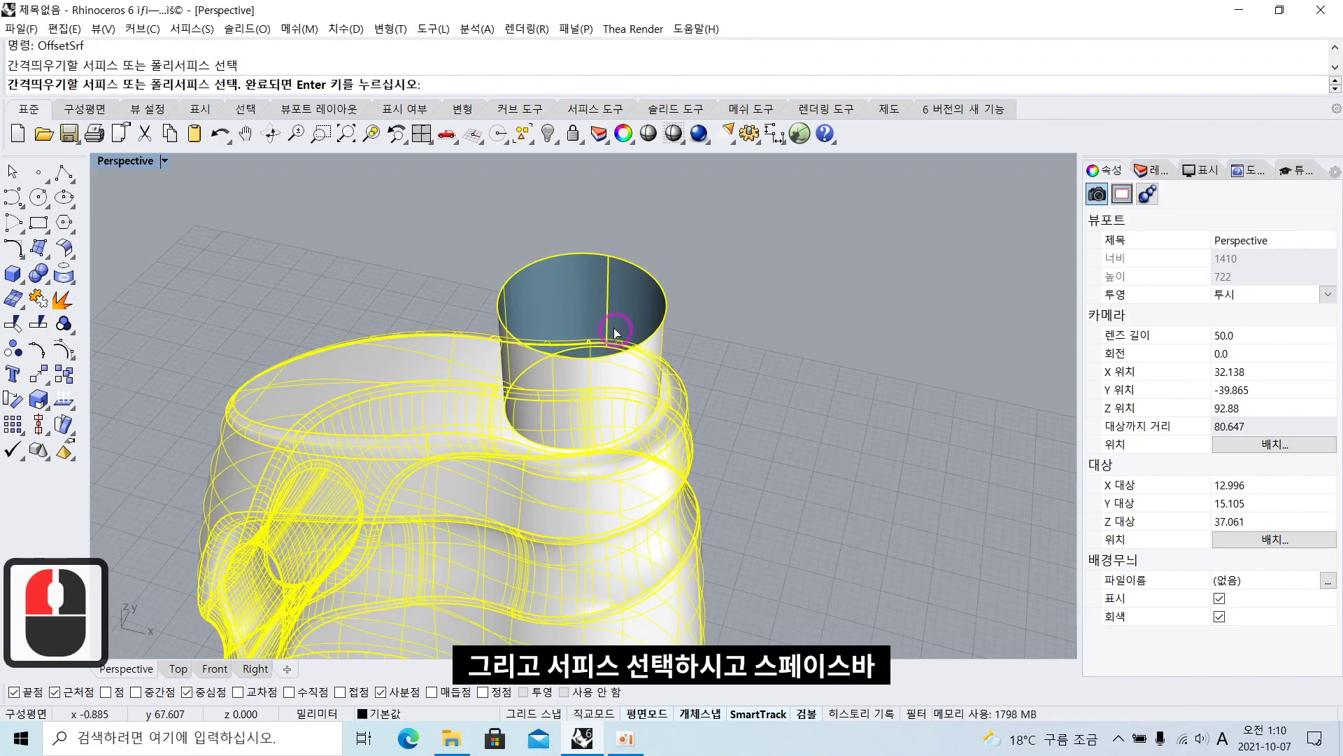
{"action": "key", "text": "space"}
{"action": "scroll", "coordinate": [643, 279], "scroll_direction": "up", "scroll_amount": 2}
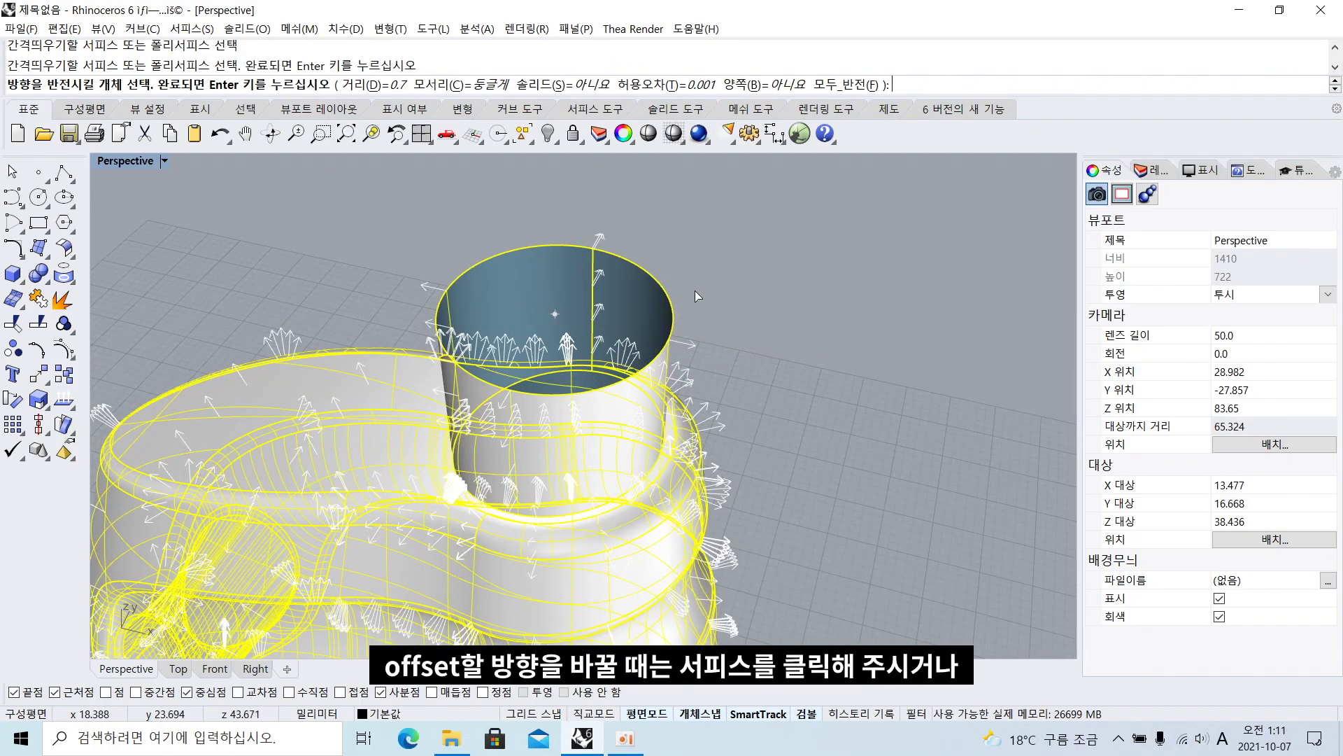
{"action": "left_click", "coordinate": [652, 300]}
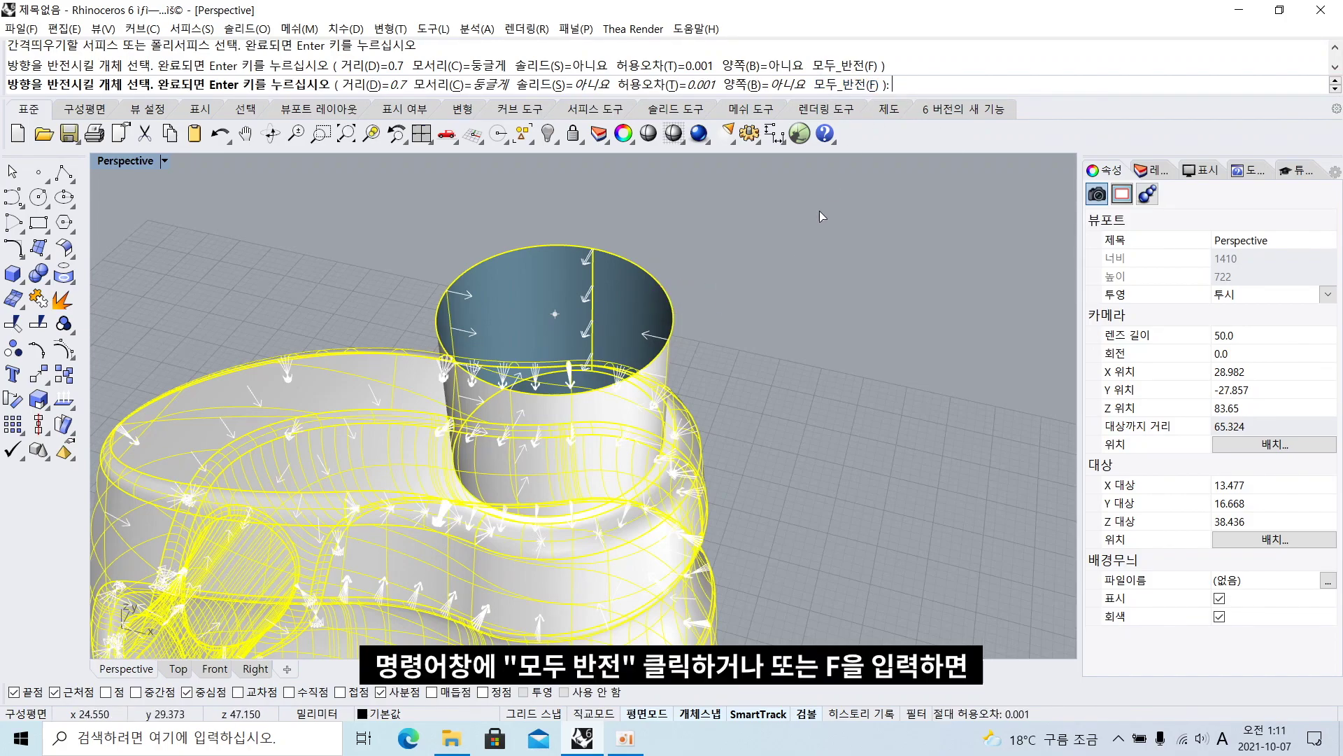
{"action": "type", "text": "f"}
{"action": "key", "text": "Return"}
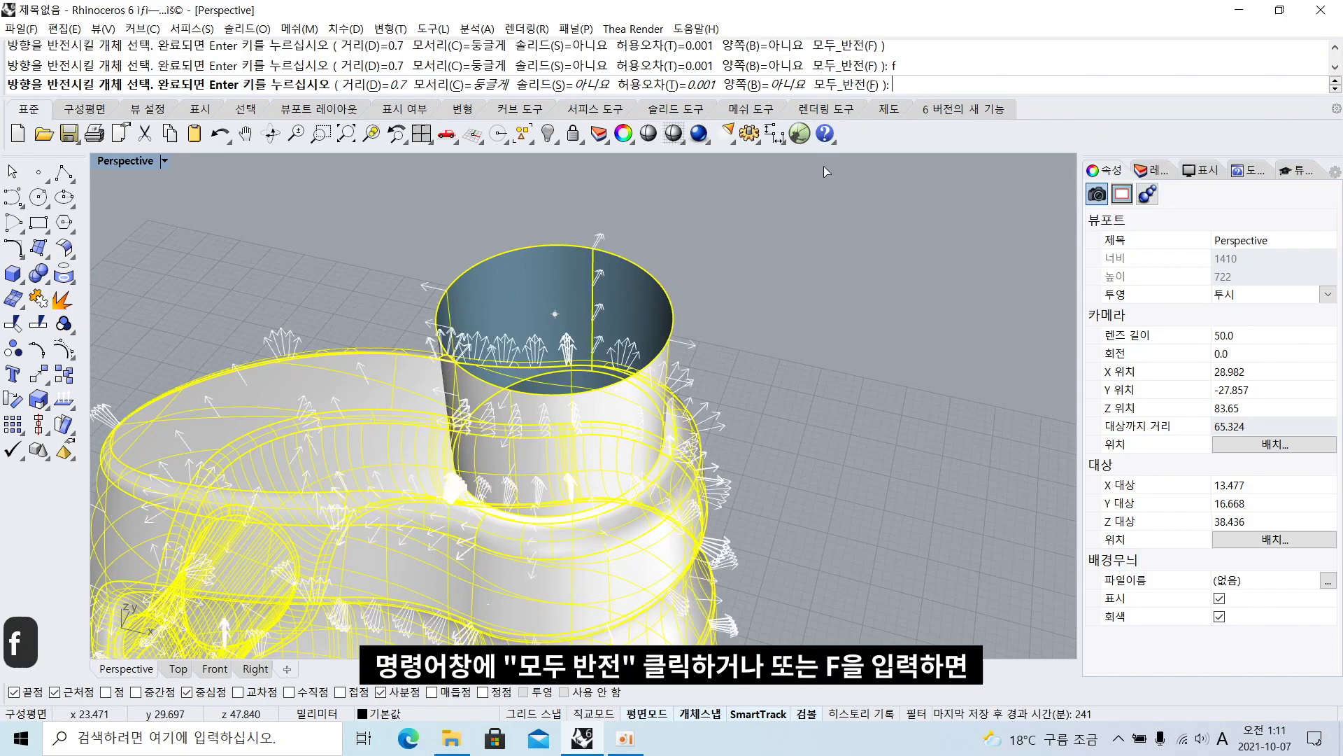
{"action": "type", "text": "f"}
{"action": "key", "text": "Return"}
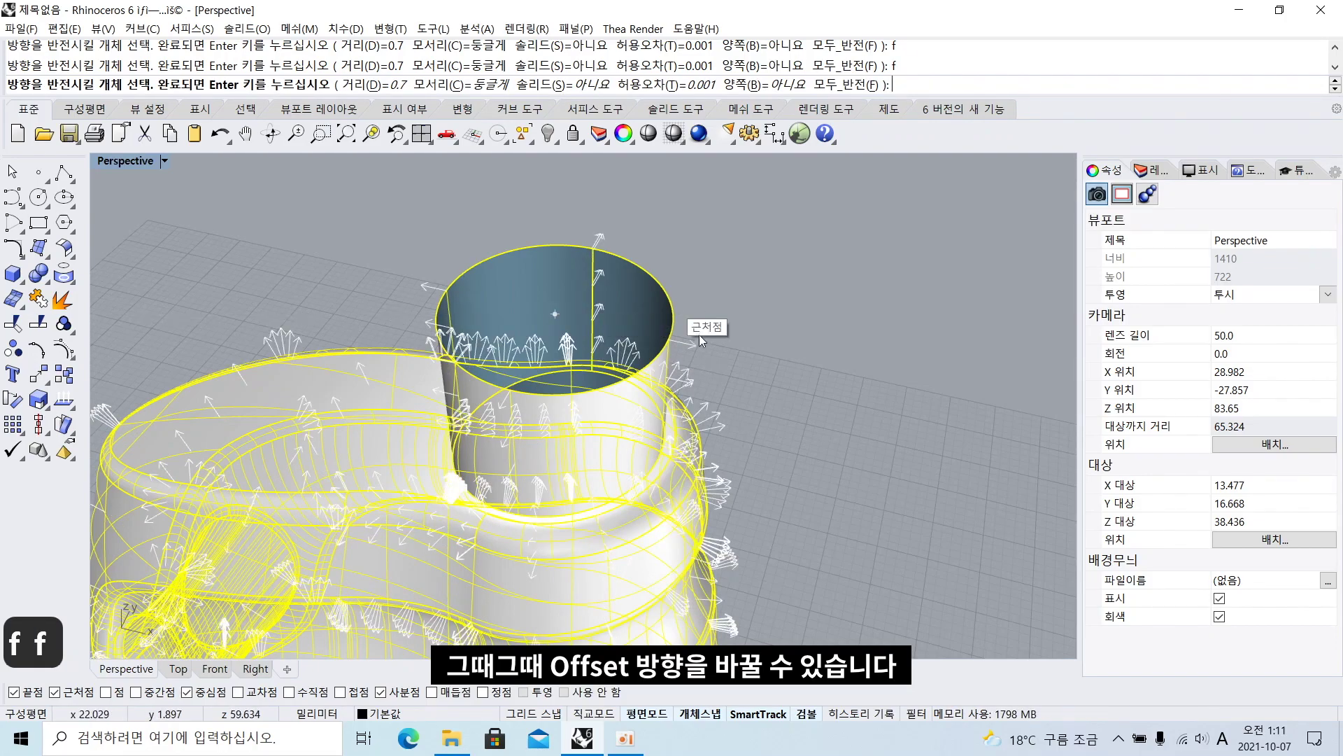
{"action": "type", "text": "f"}
{"action": "key", "text": "Return"}
{"action": "type", "text": "f"}
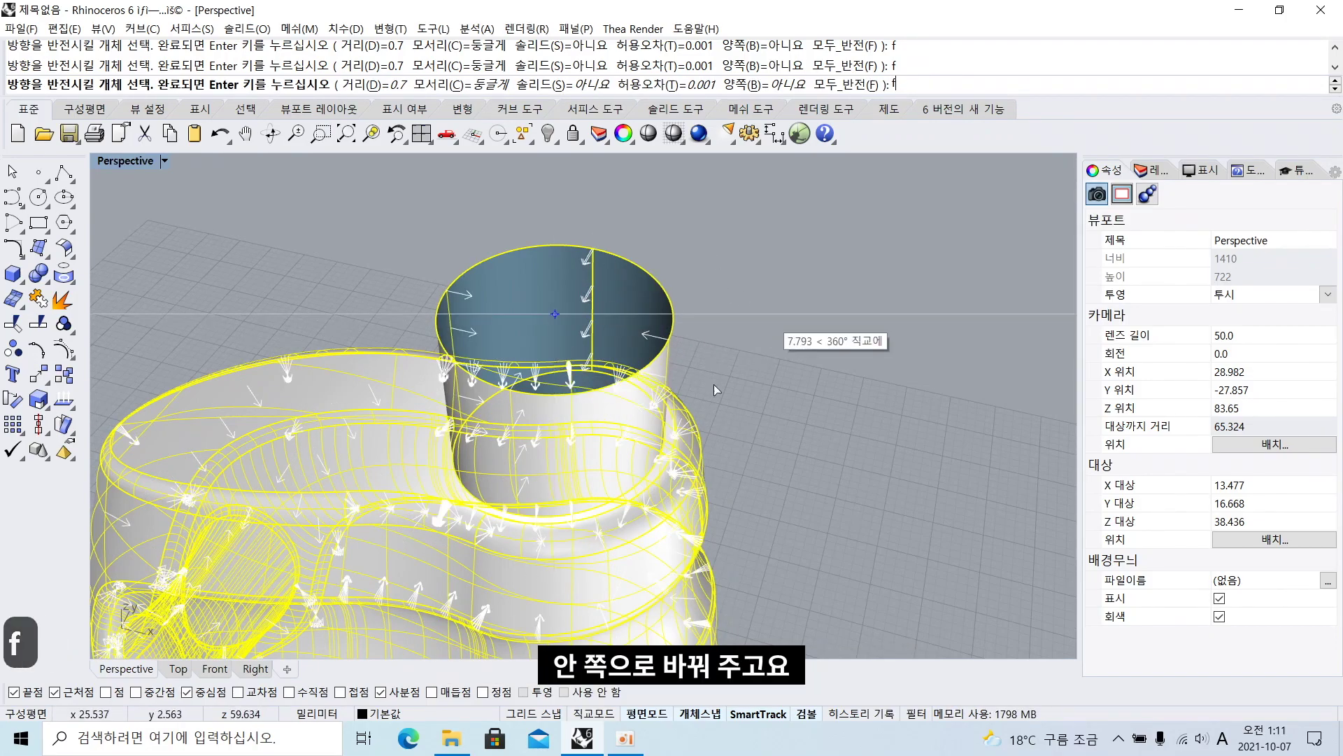
{"action": "key", "text": "BackSpace"}
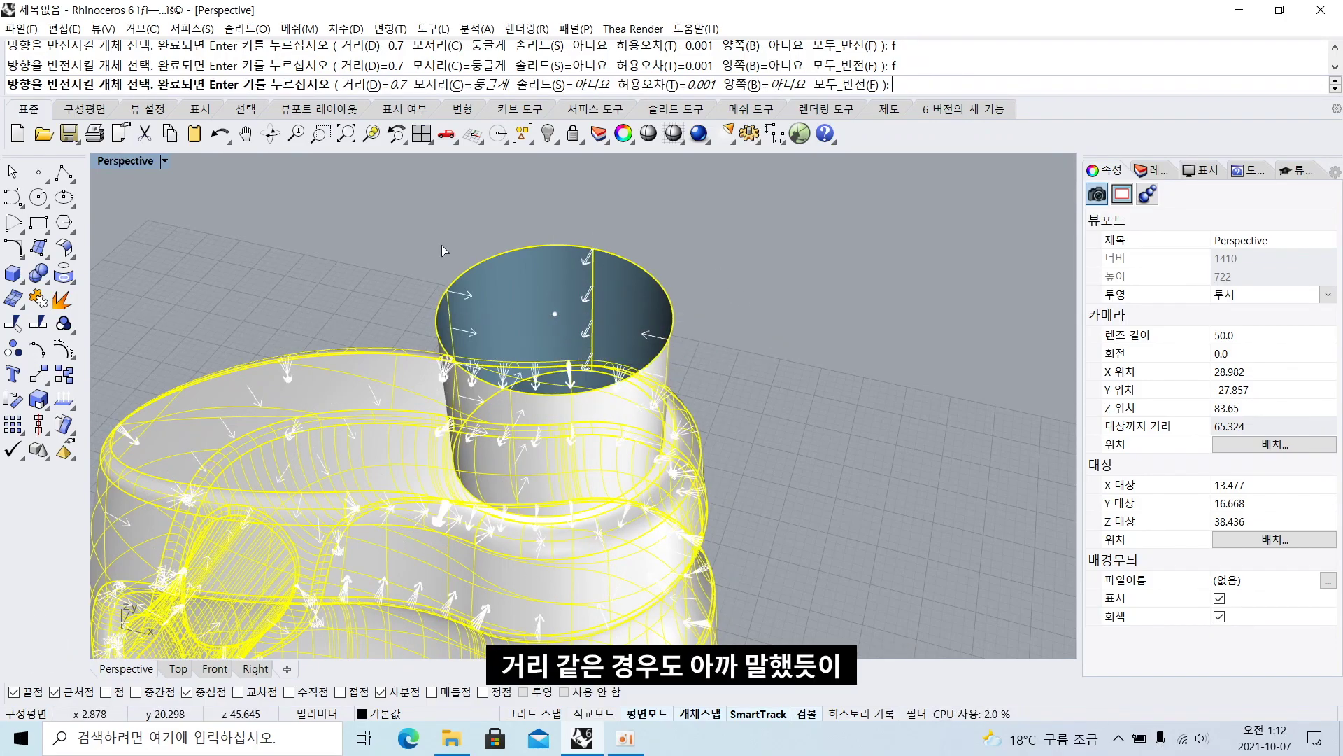
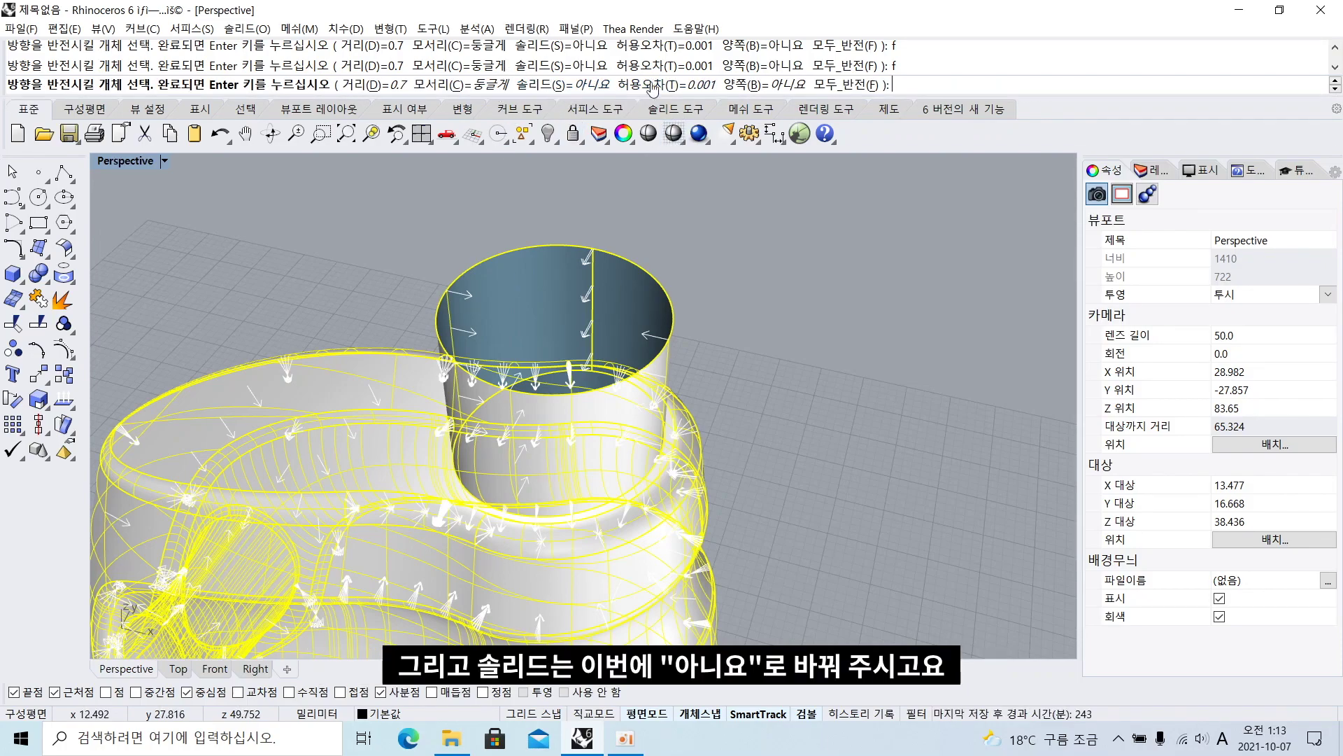
{"action": "key", "text": "space"}
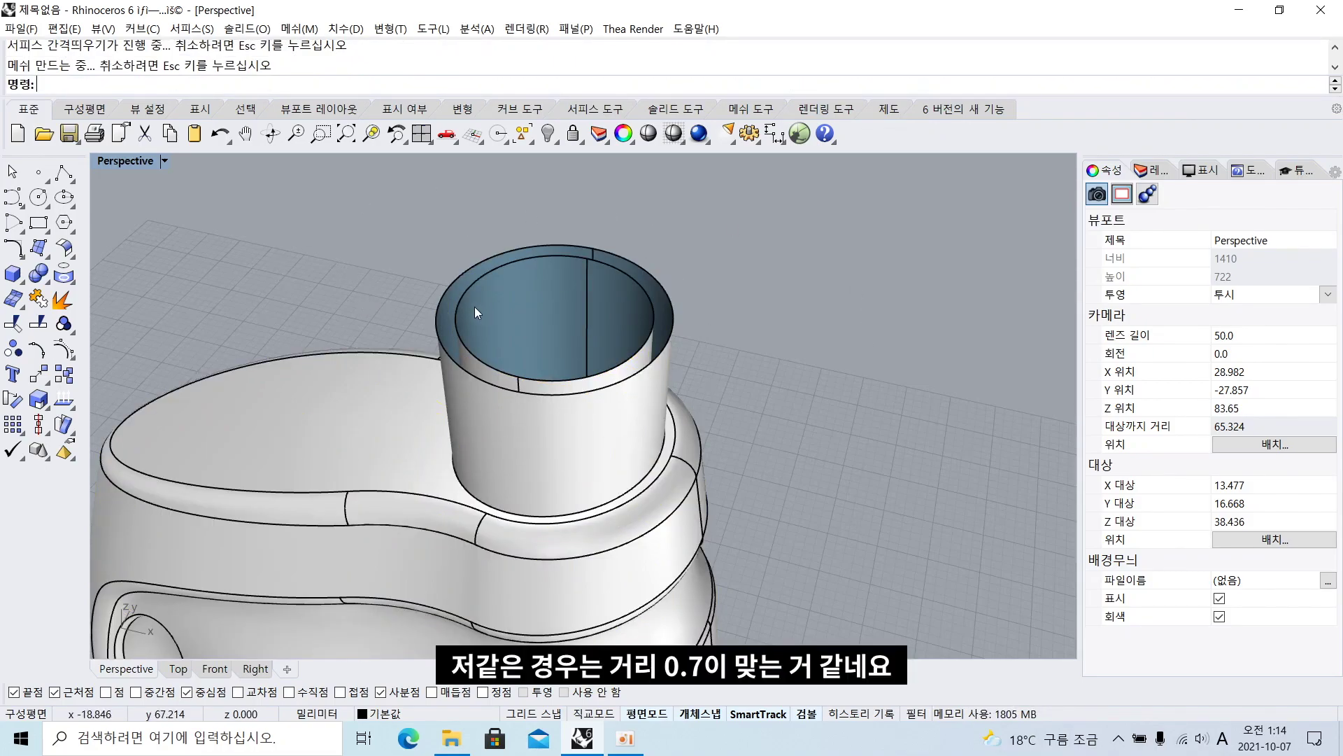
Try moving the inner offset shell clear of the container for inspection and undo the move
{"action": "key", "text": "ctrl+z"}
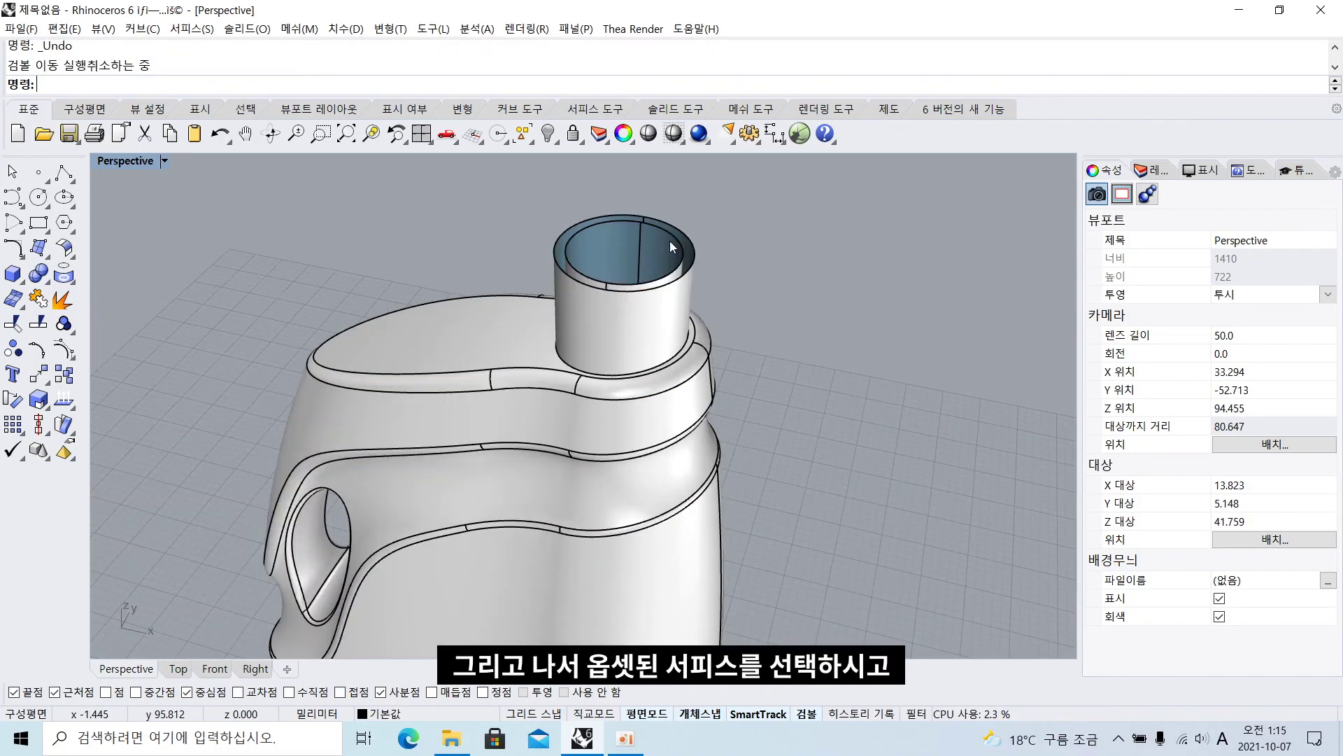
{"action": "left_click", "coordinate": [670, 241]}
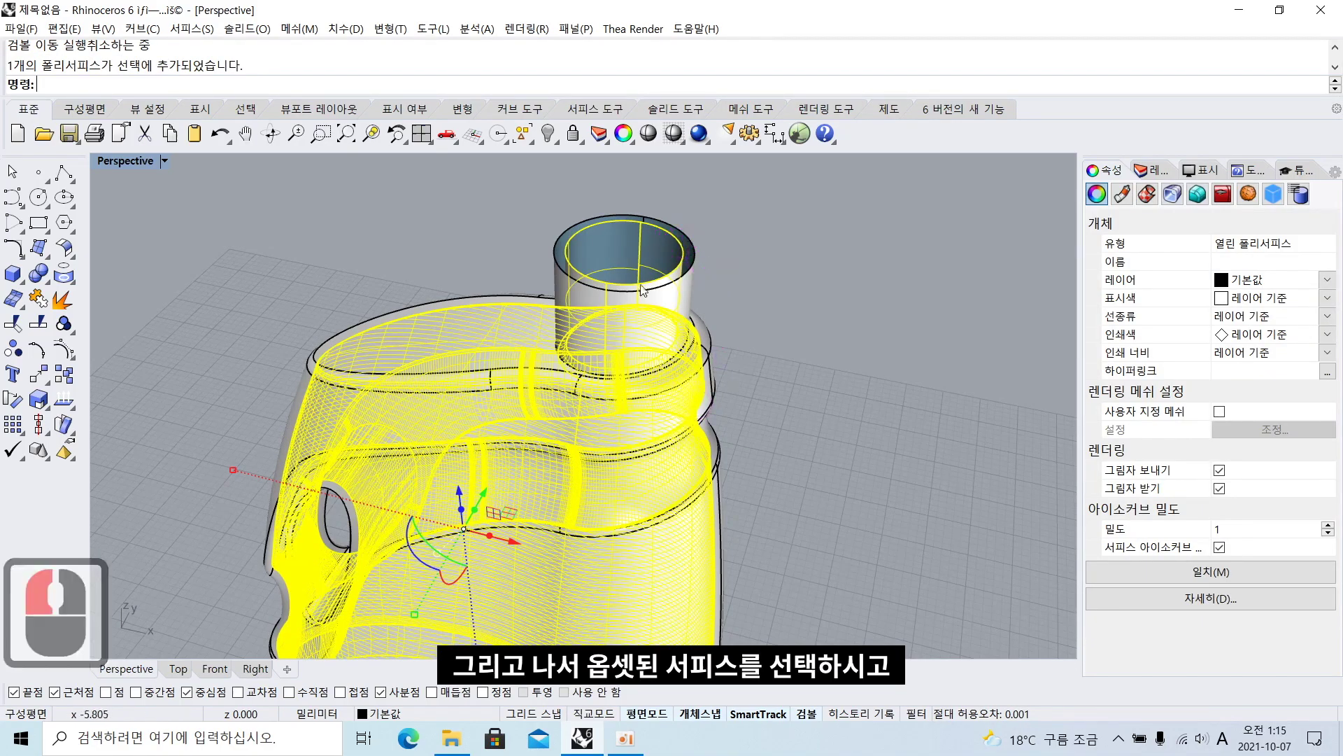
{"action": "scroll", "coordinate": [800, 413], "scroll_direction": "down", "scroll_amount": 2}
{"action": "right_click_drag", "start_coordinate": [800, 413], "coordinate": [709, 324], "text": "shift"}
{"action": "left_click_drag", "start_coordinate": [483, 384], "coordinate": [932, 492]}
{"action": "left_click", "coordinate": [719, 293]}
{"action": "right_click_drag", "start_coordinate": [719, 292], "coordinate": [610, 344]}
{"action": "key", "text": "ctrl+z"}
{"action": "right_click_drag", "start_coordinate": [544, 300], "coordinate": [547, 350]}
{"action": "scroll", "coordinate": [547, 350], "scroll_direction": "up", "scroll_amount": 4}
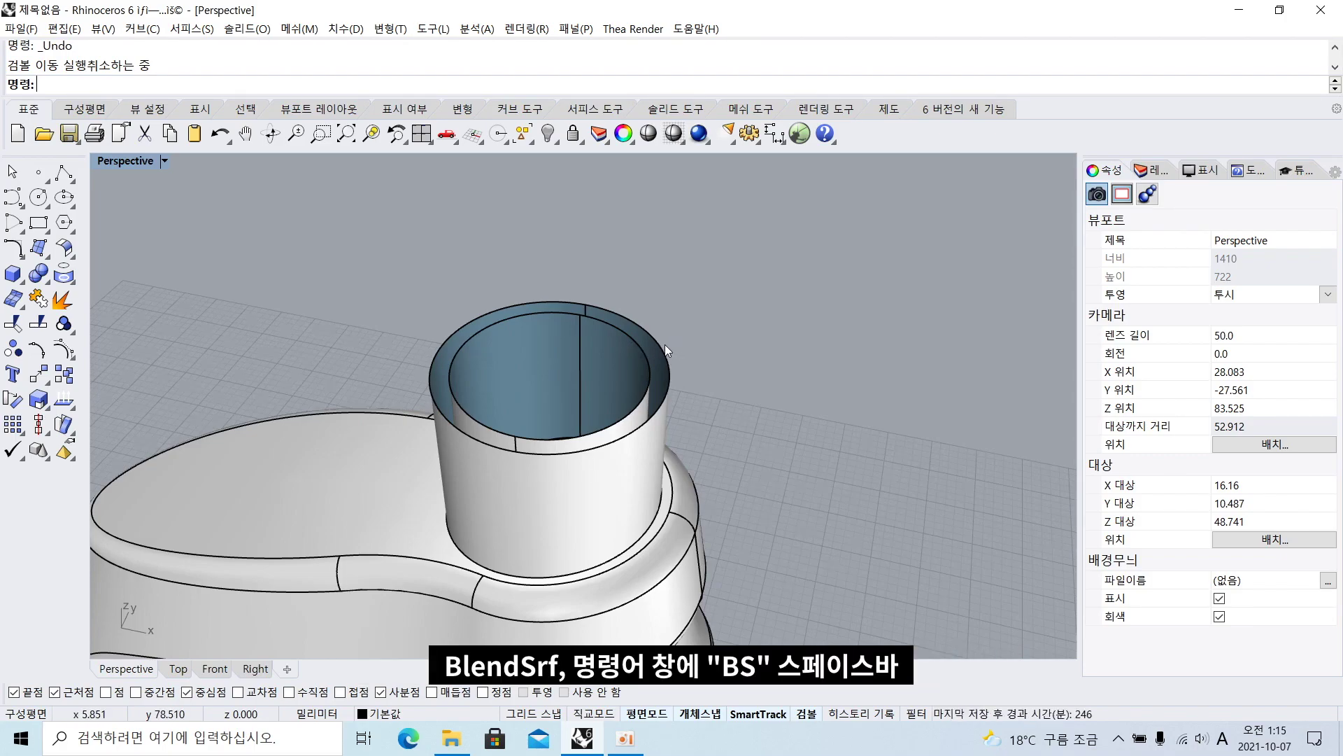
{"action": "type", "text": "bs"}
{"action": "key", "text": "space"}
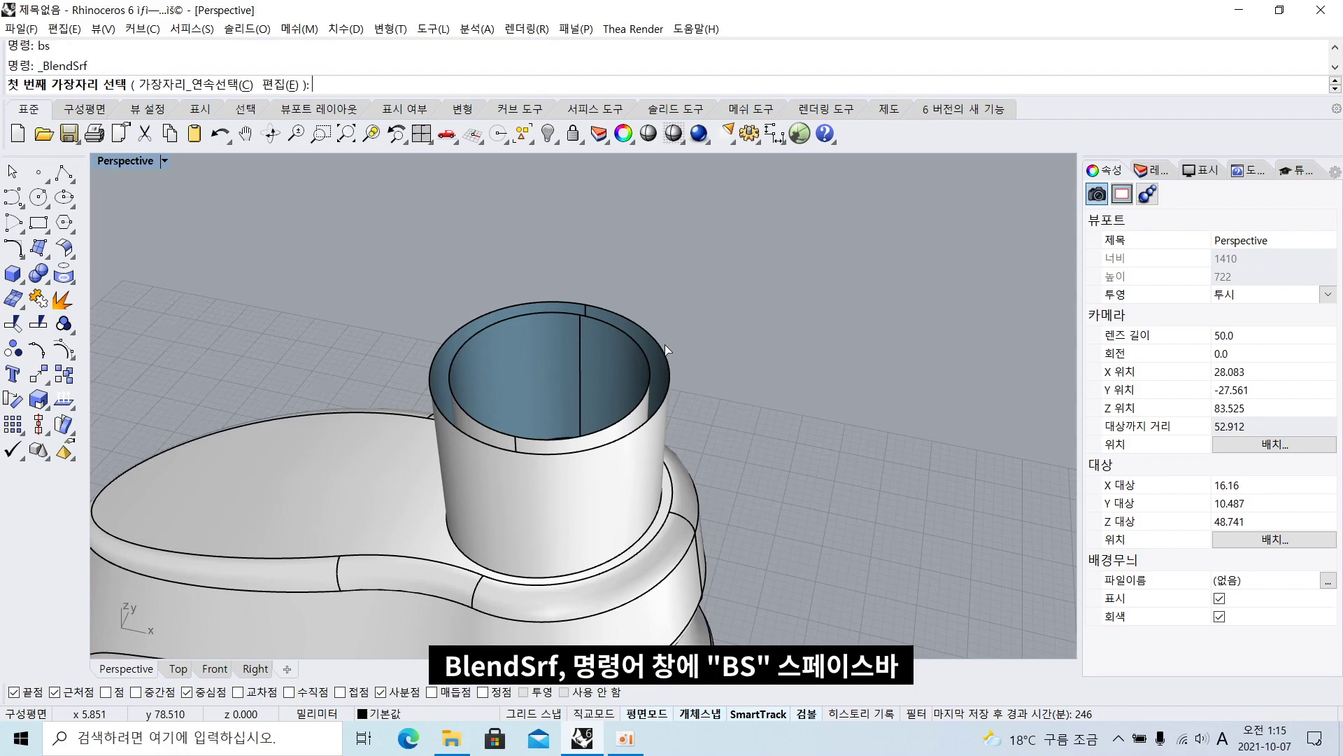
{"action": "left_click", "coordinate": [670, 375]}
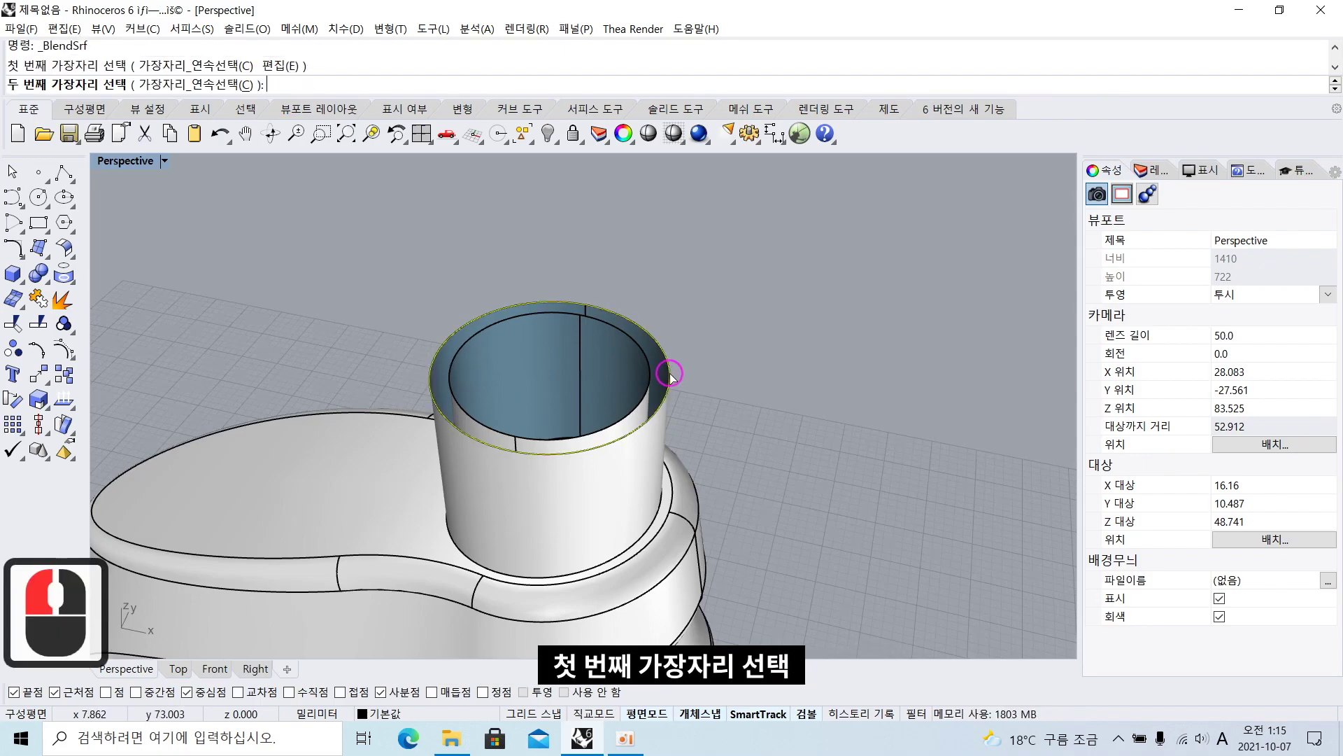
{"action": "left_click", "coordinate": [656, 383]}
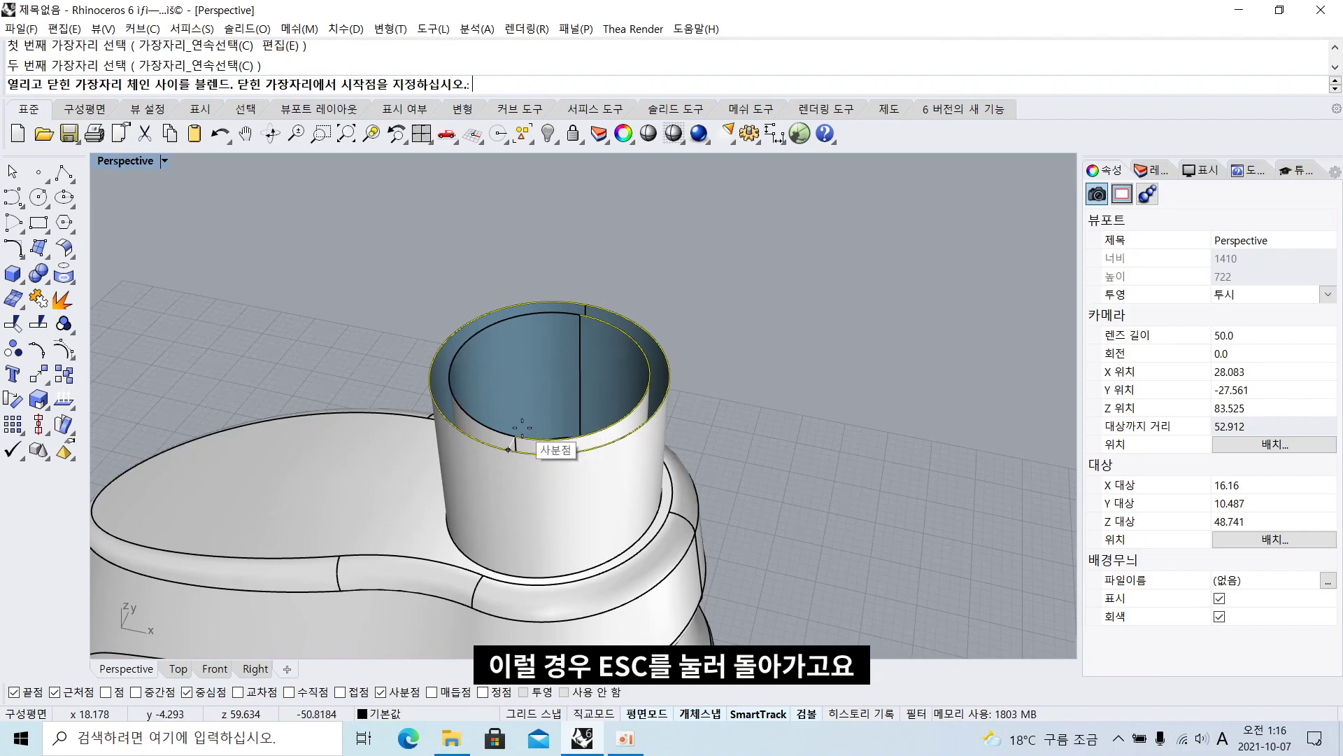
{"action": "left_click", "coordinate": [521, 427]}
{"action": "key", "text": "Escape"}
{"action": "key", "text": "Escape"}
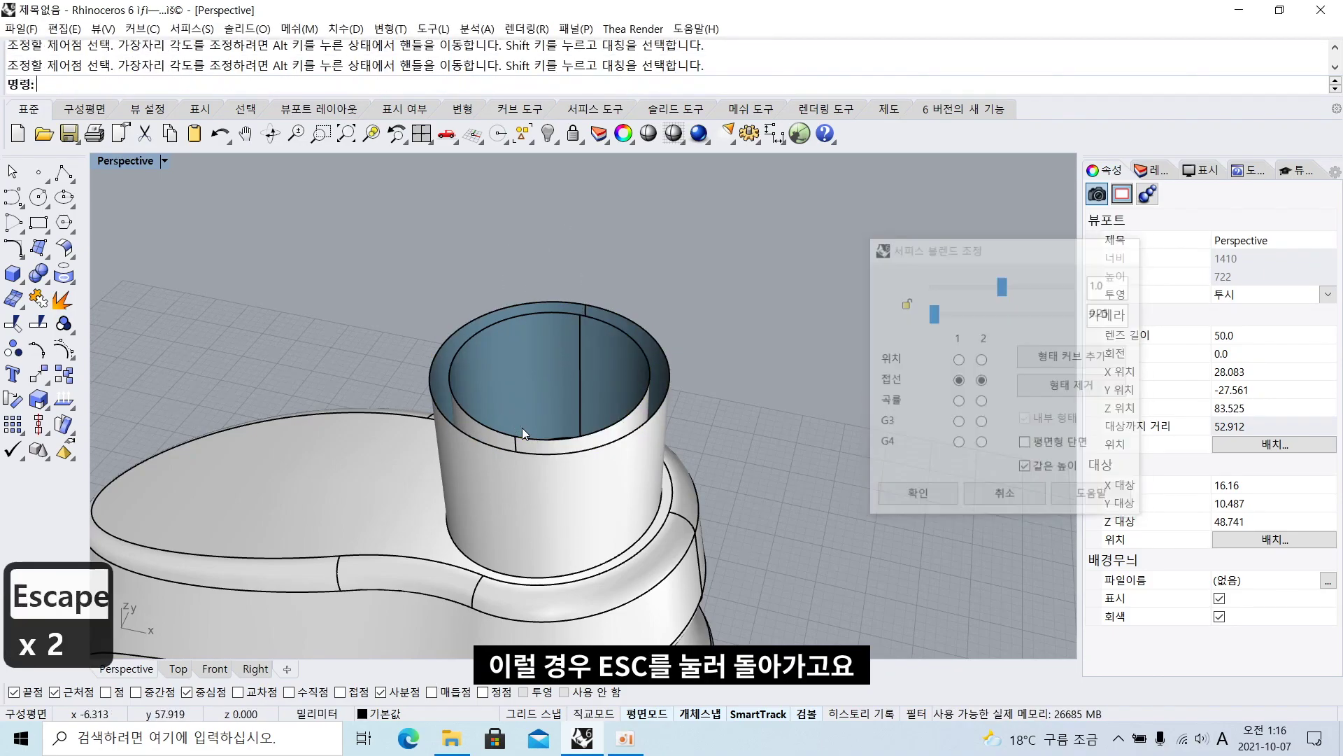
Start a BlendSrf between the neck's outer rim and the inner shell's rim, using chained edge selection for the inner rim
{"action": "type", "text": "bs"}
{"action": "key", "text": "space"}
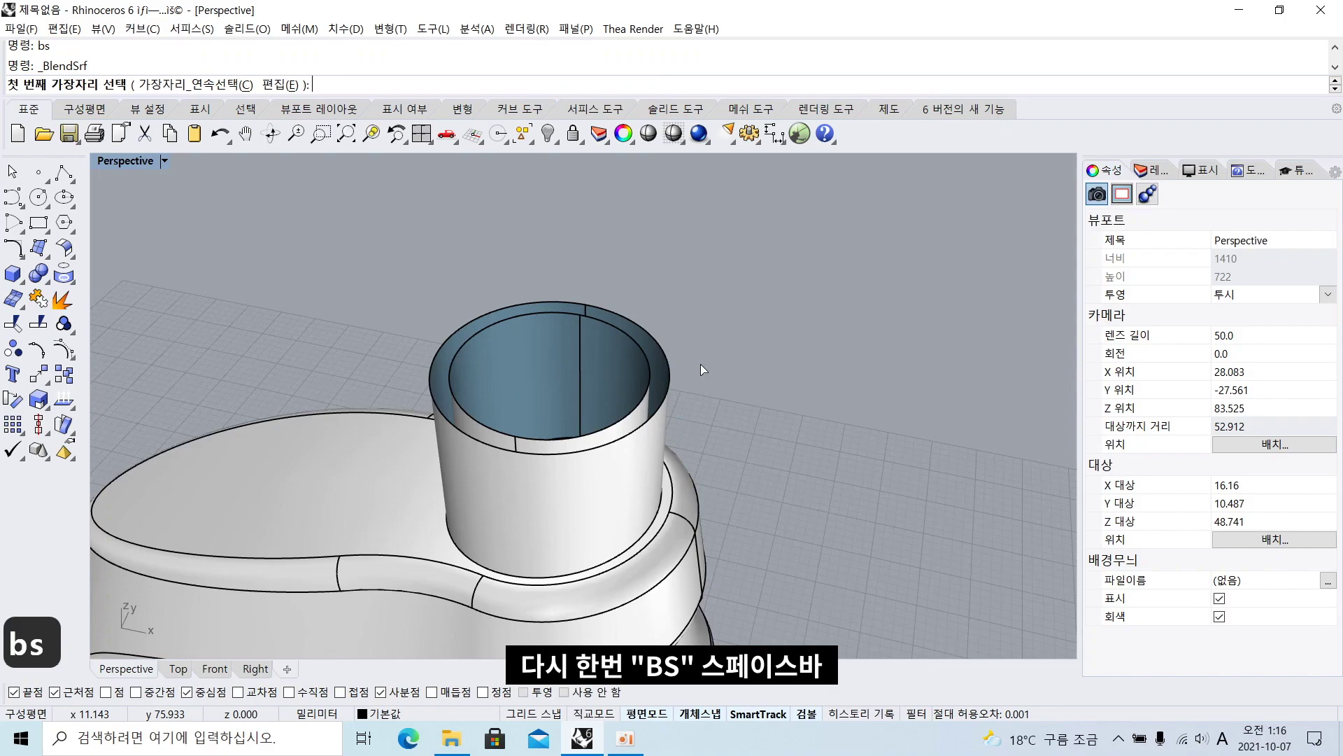
{"action": "left_click", "coordinate": [660, 404]}
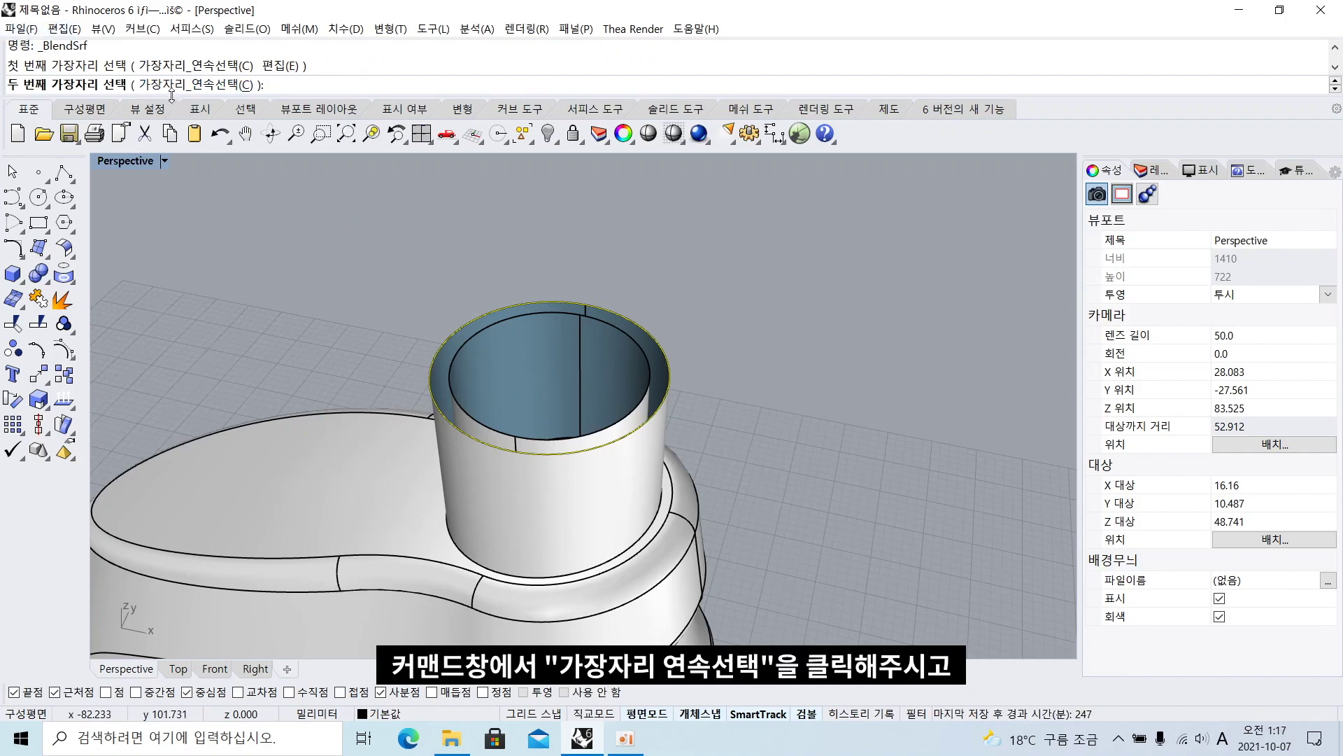
{"action": "left_click", "coordinate": [209, 86]}
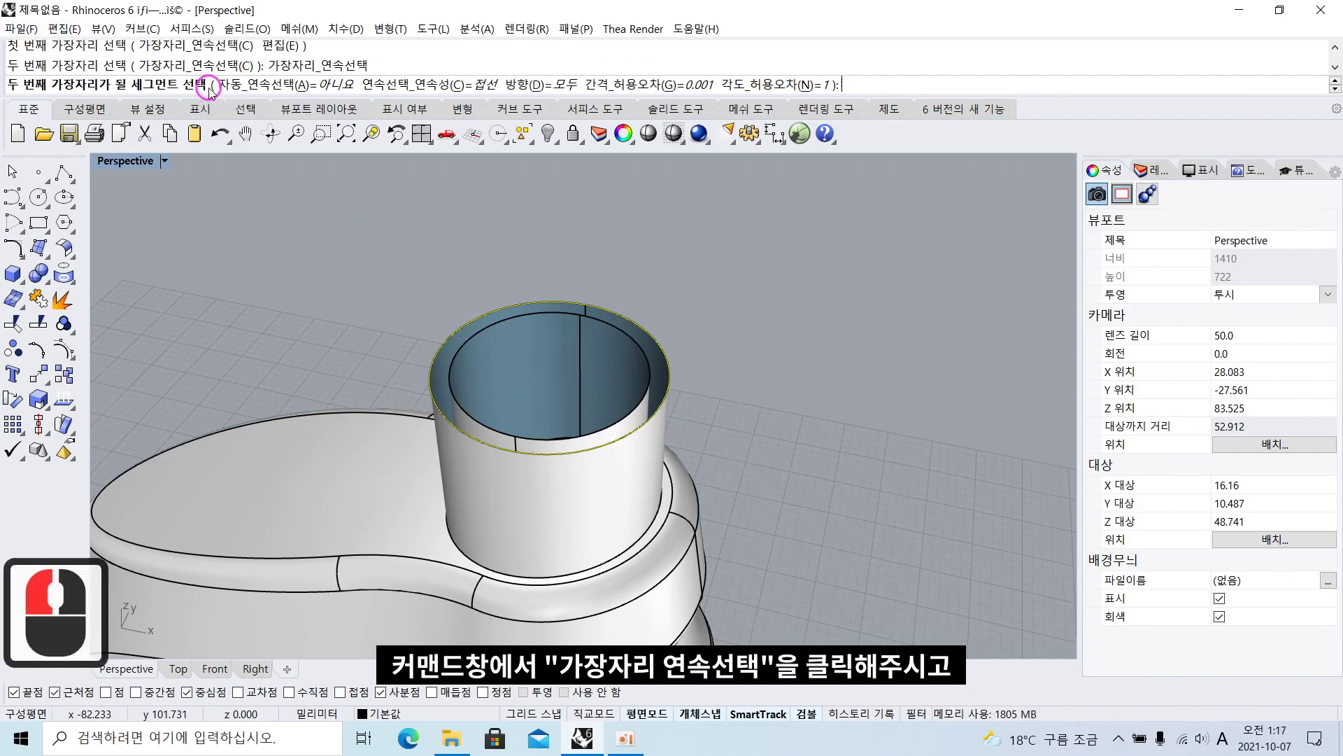
{"action": "left_click", "coordinate": [503, 420]}
{"action": "right_click", "coordinate": [615, 269]}
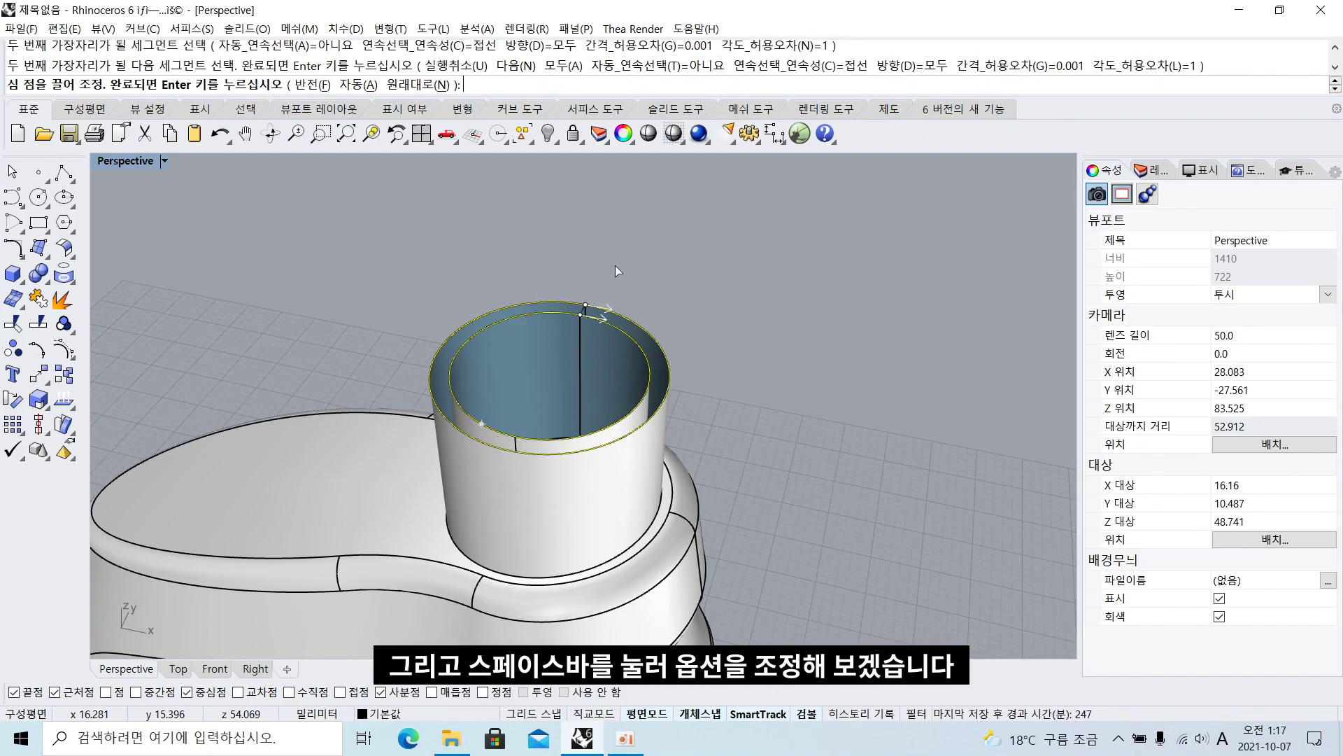
{"action": "key", "text": "space"}
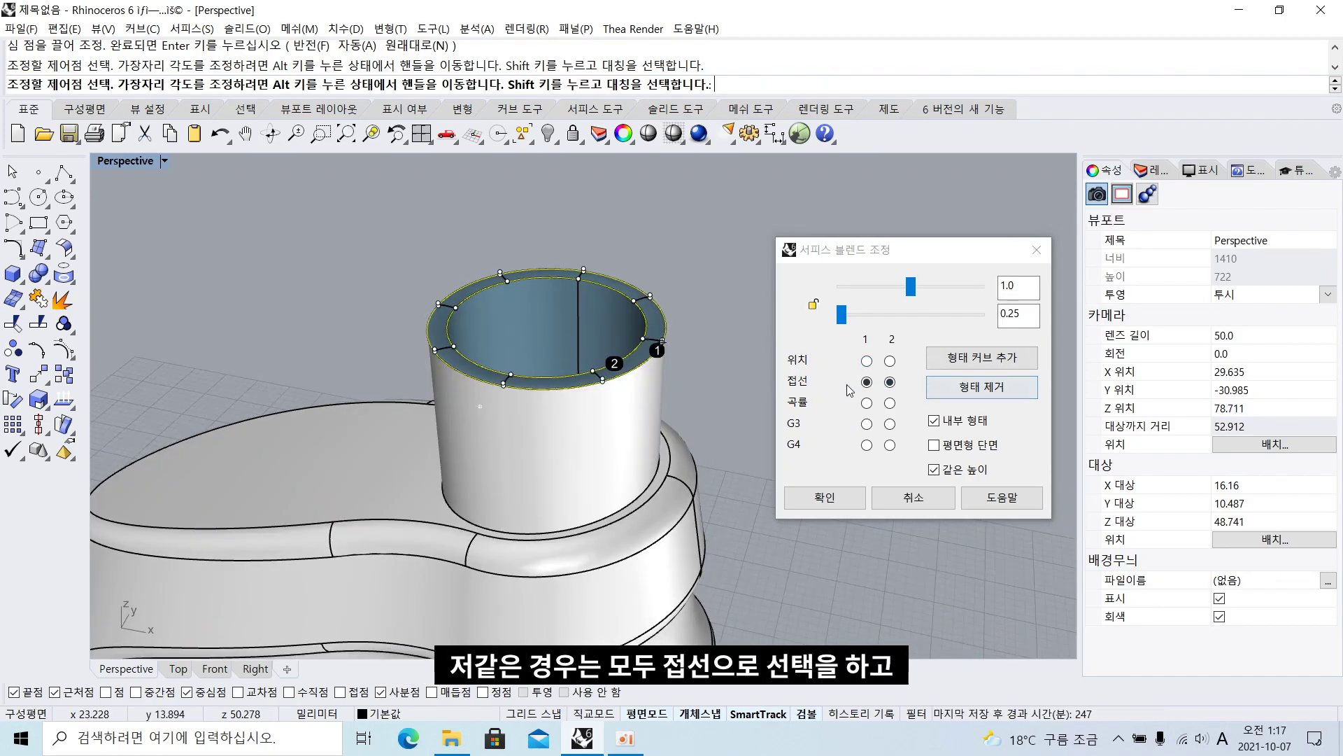
Set both bulge values of the rim blend to 4.0 with tangency on both edges and create the surface
{"action": "scroll", "coordinate": [682, 352], "scroll_direction": "up", "scroll_amount": 2}
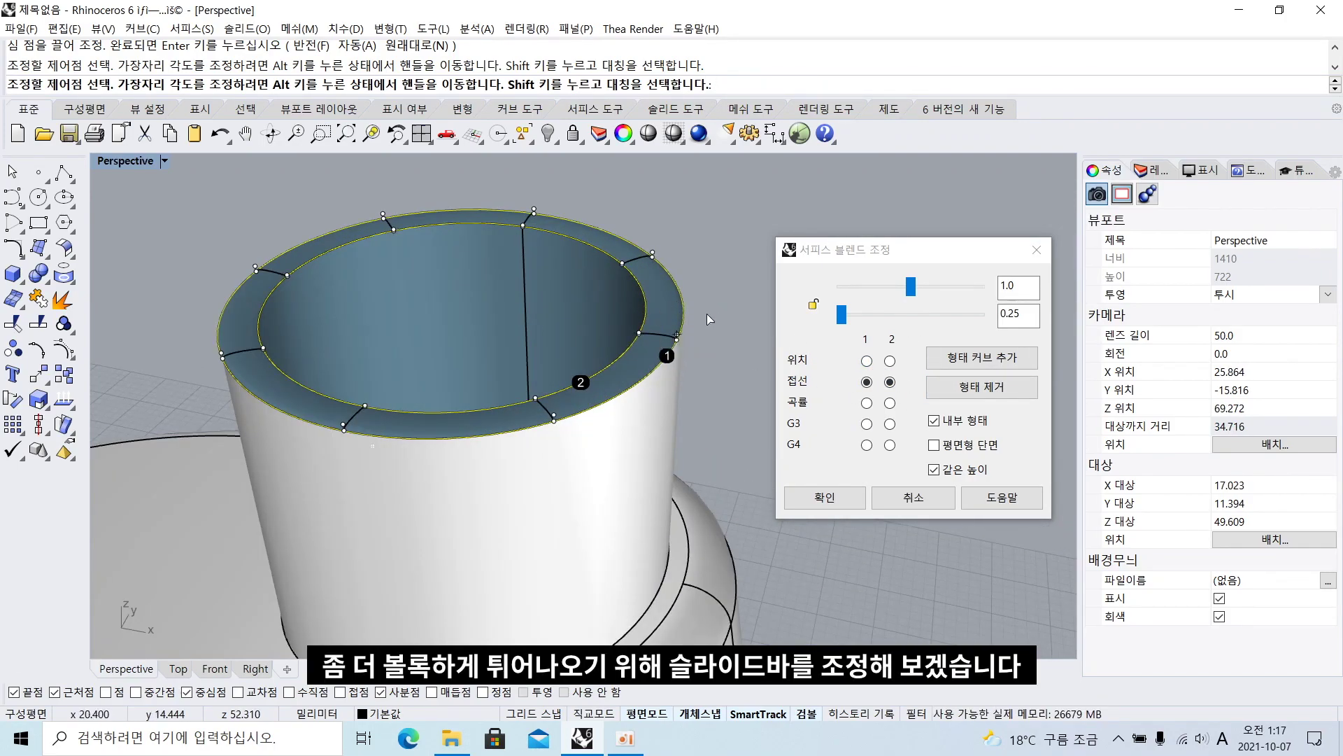
{"action": "left_click_drag", "start_coordinate": [842, 314], "coordinate": [983, 314]}
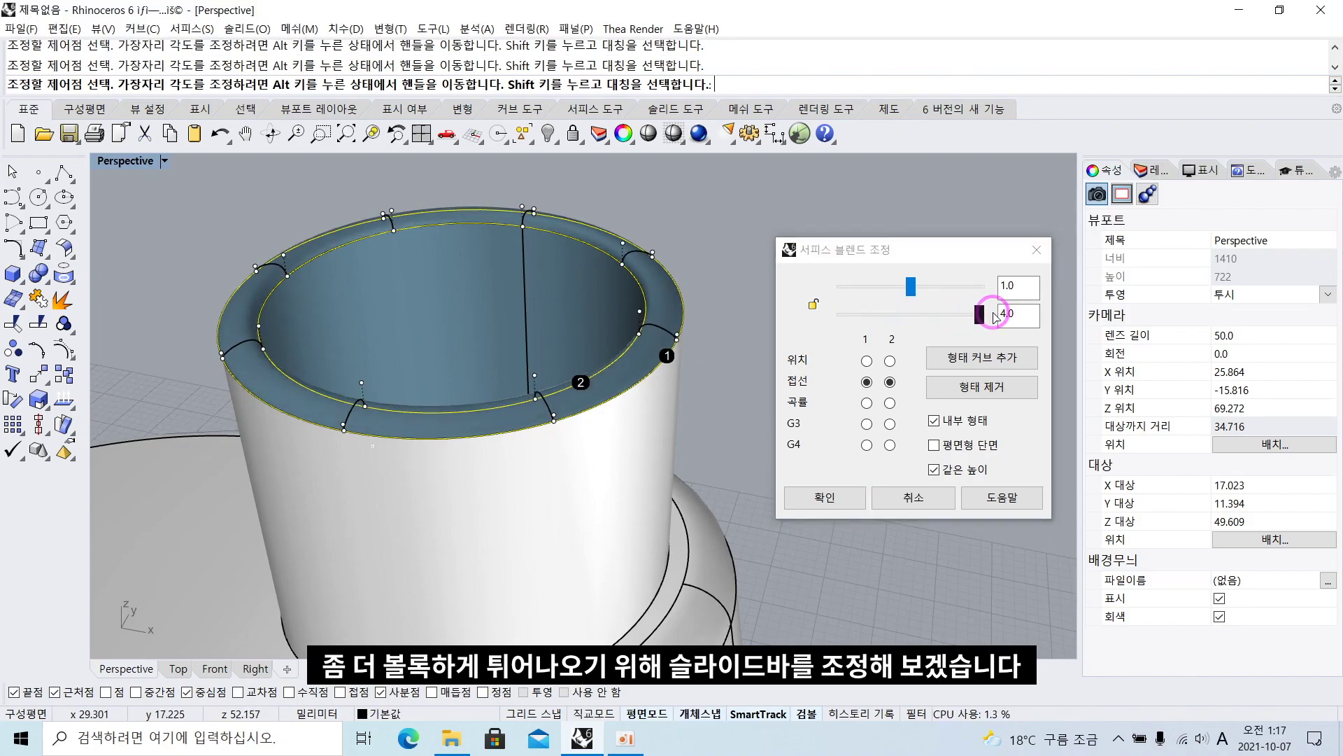
{"action": "left_click", "coordinate": [910, 289]}
{"action": "left_click_drag", "start_coordinate": [910, 288], "coordinate": [981, 286]}
{"action": "right_click_drag", "start_coordinate": [699, 301], "coordinate": [837, 439]}
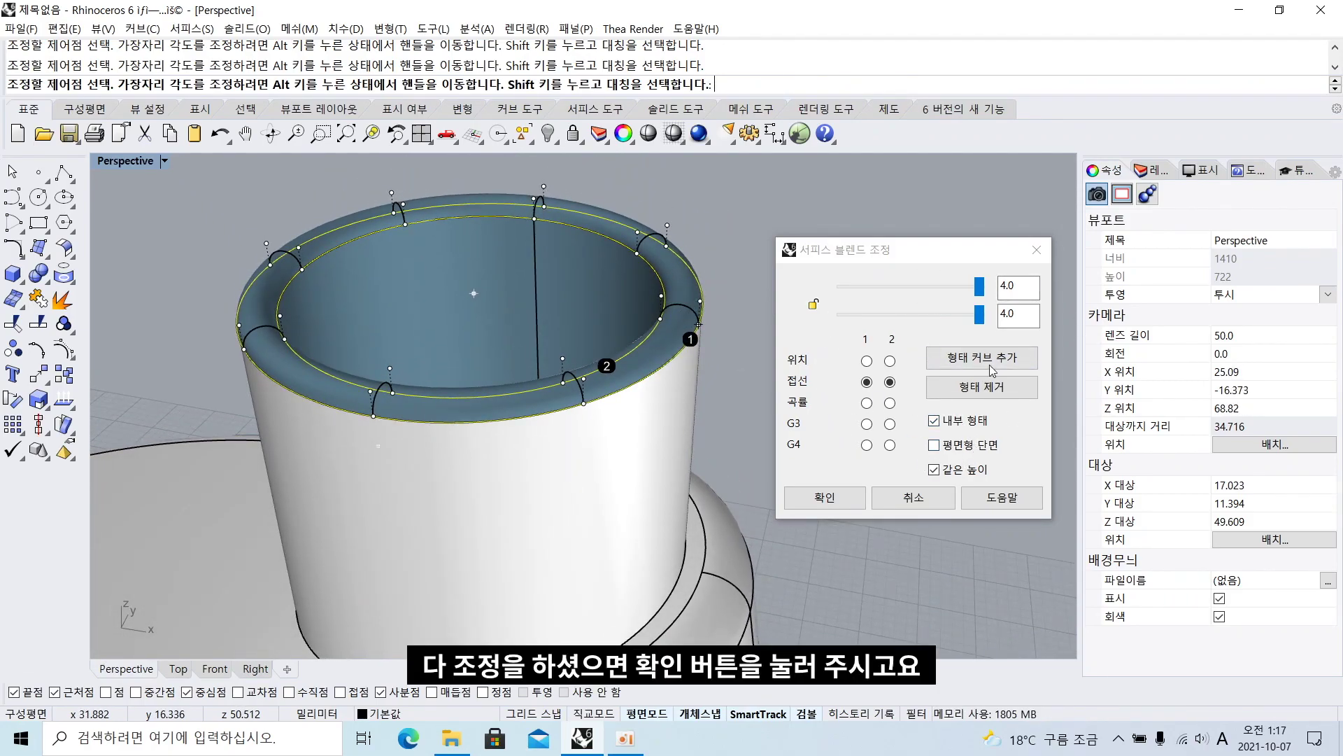
{"action": "left_click", "coordinate": [822, 498]}
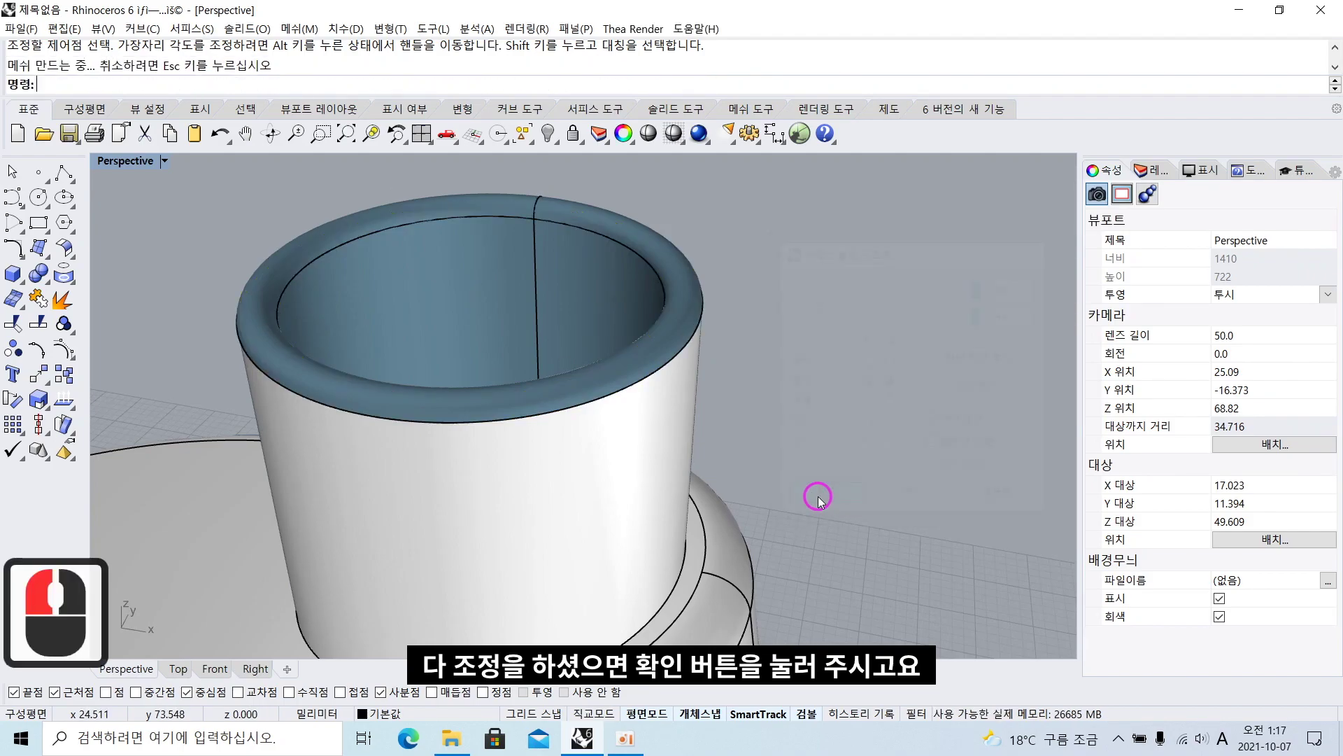
Join the outer container, inner offset shell and rounded rim blend into one polysurface
{"action": "scroll", "coordinate": [807, 448], "scroll_direction": "down", "scroll_amount": 6}
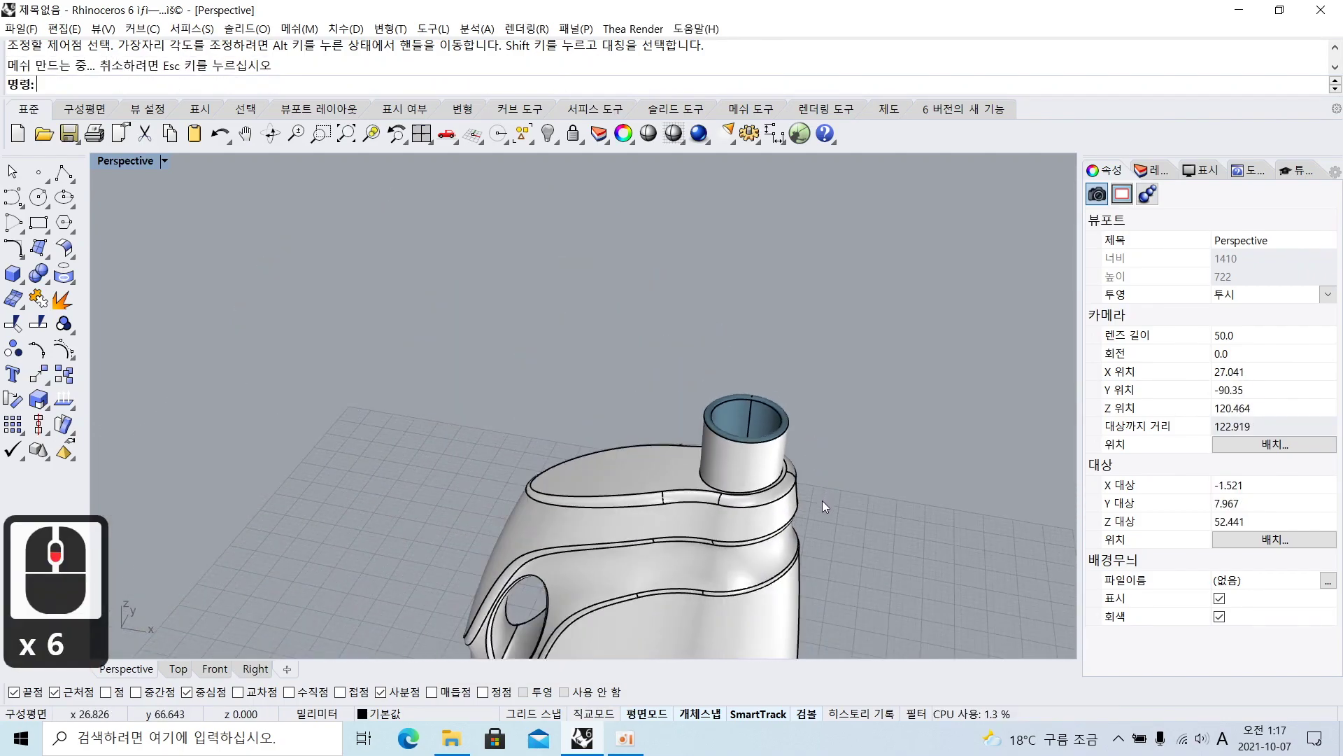
{"action": "scroll", "coordinate": [826, 392], "scroll_direction": "down", "scroll_amount": 2}
{"action": "left_click_drag", "start_coordinate": [915, 252], "coordinate": [473, 625], "text": "shift"}
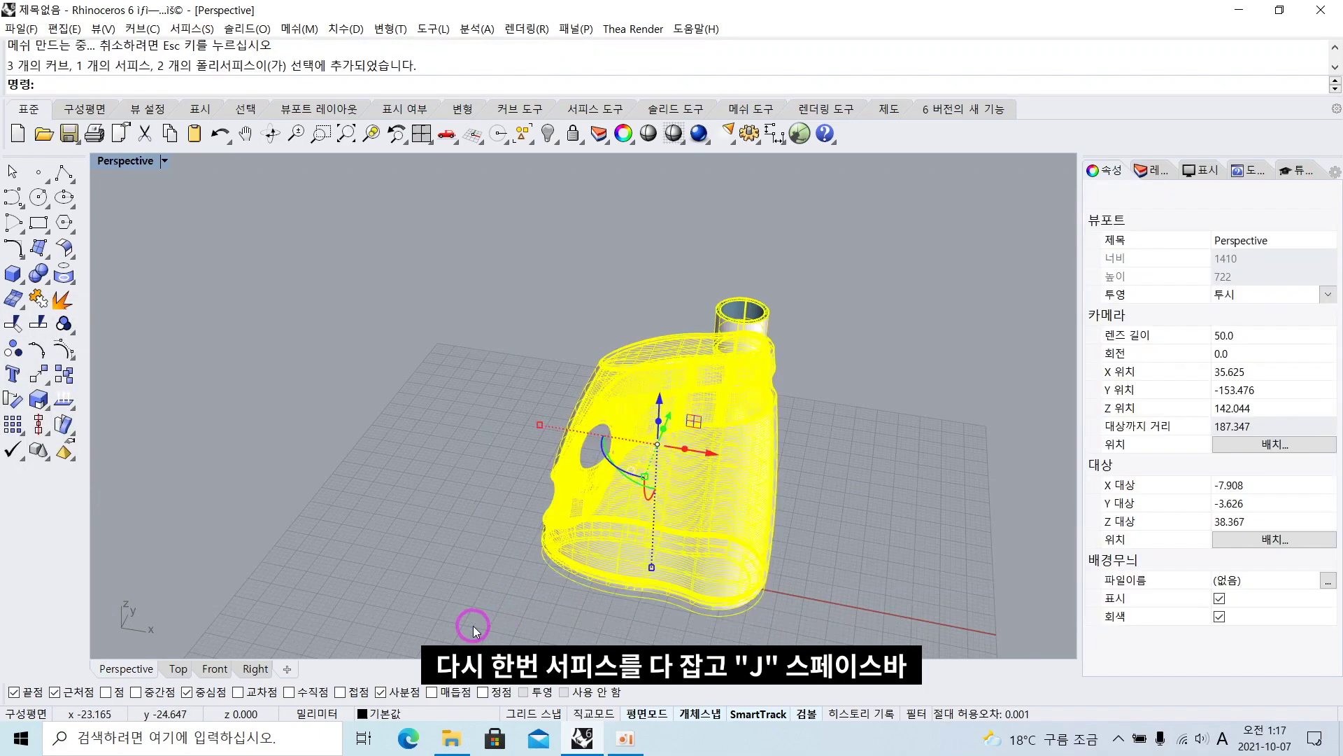
{"action": "type", "text": "j"}
{"action": "key", "text": "space"}
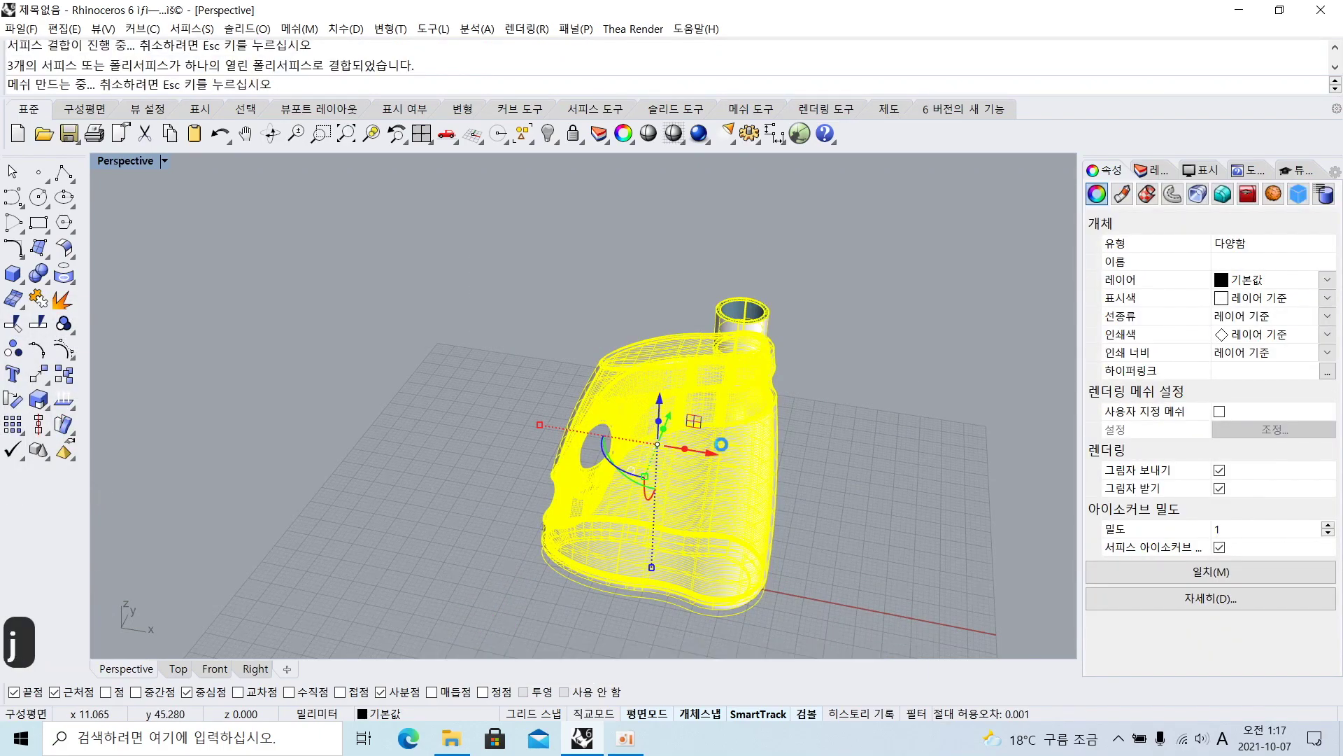
Set the Front viewport to Ghosted display and show it maximized around the container's neck
{"action": "left_click", "coordinate": [884, 340]}
{"action": "scroll", "coordinate": [807, 401], "scroll_direction": "up", "scroll_amount": 2}
{"action": "mouse_move", "coordinate": [807, 401]}
{"action": "right_mouse_down"}
{"action": "mouse_move", "coordinate": [804, 381]}
{"action": "mouse_move", "coordinate": [870, 336]}
{"action": "mouse_move", "coordinate": [818, 397]}
{"action": "mouse_move", "coordinate": [764, 426]}
{"action": "mouse_move", "coordinate": [759, 380]}
{"action": "mouse_move", "coordinate": [815, 390]}
{"action": "right_mouse_up"}
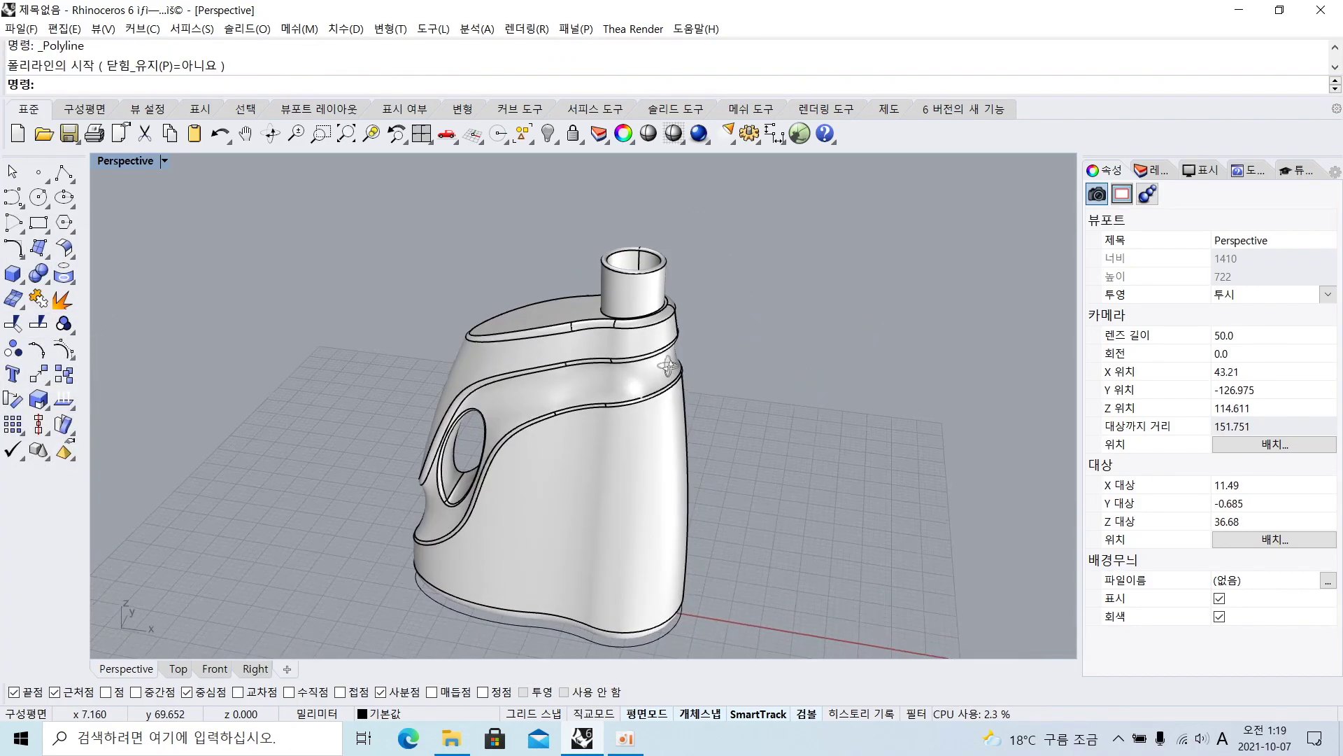
{"action": "right_click_drag", "start_coordinate": [667, 365], "coordinate": [696, 288]}
{"action": "scroll", "coordinate": [652, 267], "scroll_direction": "up", "scroll_amount": 6}
{"action": "scroll", "coordinate": [697, 289], "scroll_direction": "up", "scroll_amount": 3}
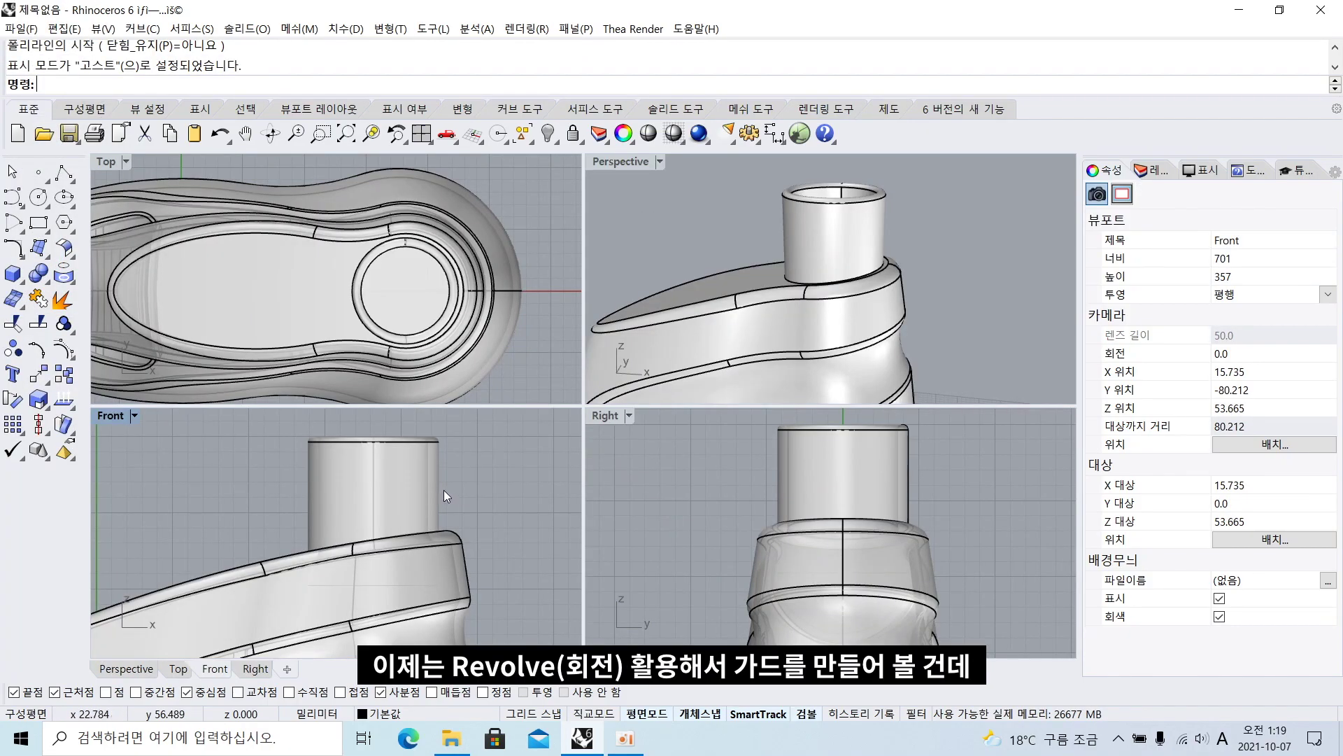
{"action": "double_click", "coordinate": [112, 417]}
{"action": "scroll", "coordinate": [600, 309], "scroll_direction": "up", "scroll_amount": 2}
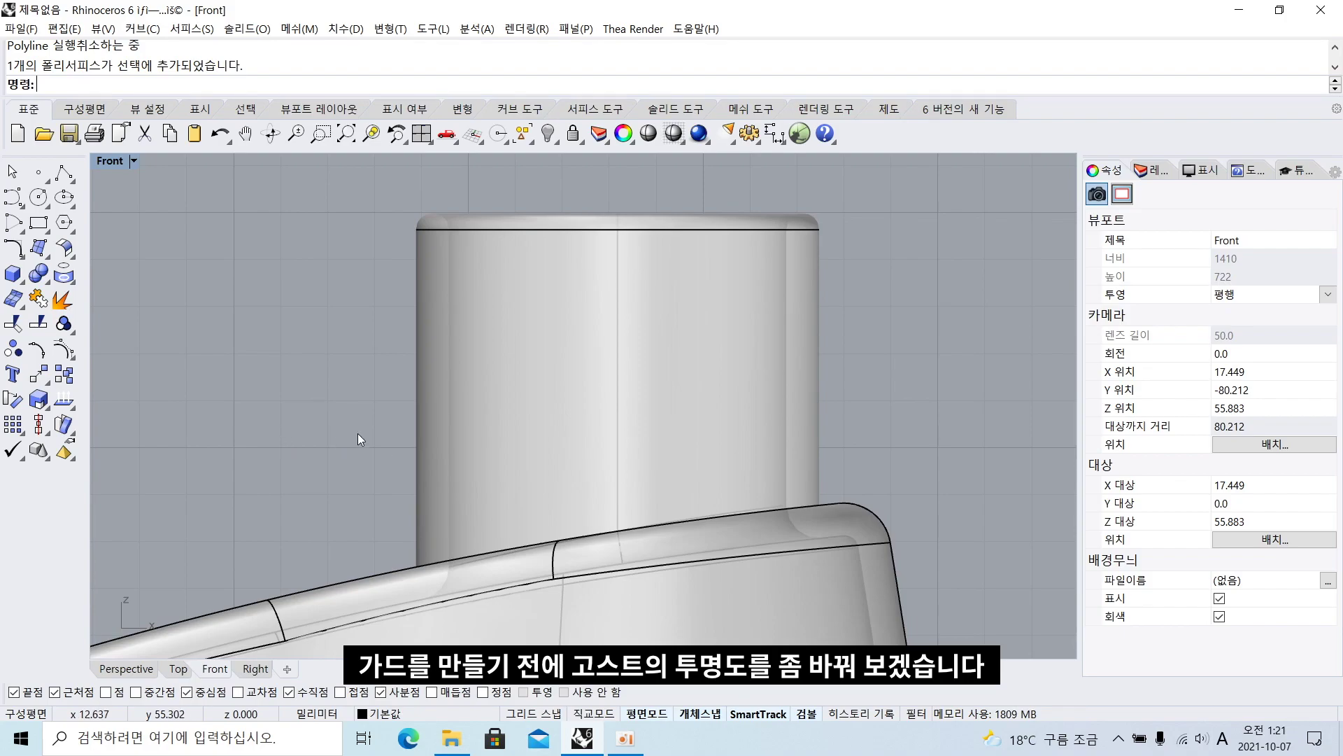
Set the Ghosted display mode's shading transparency to 50 in the Rhino options
{"action": "left_click", "coordinate": [751, 132]}
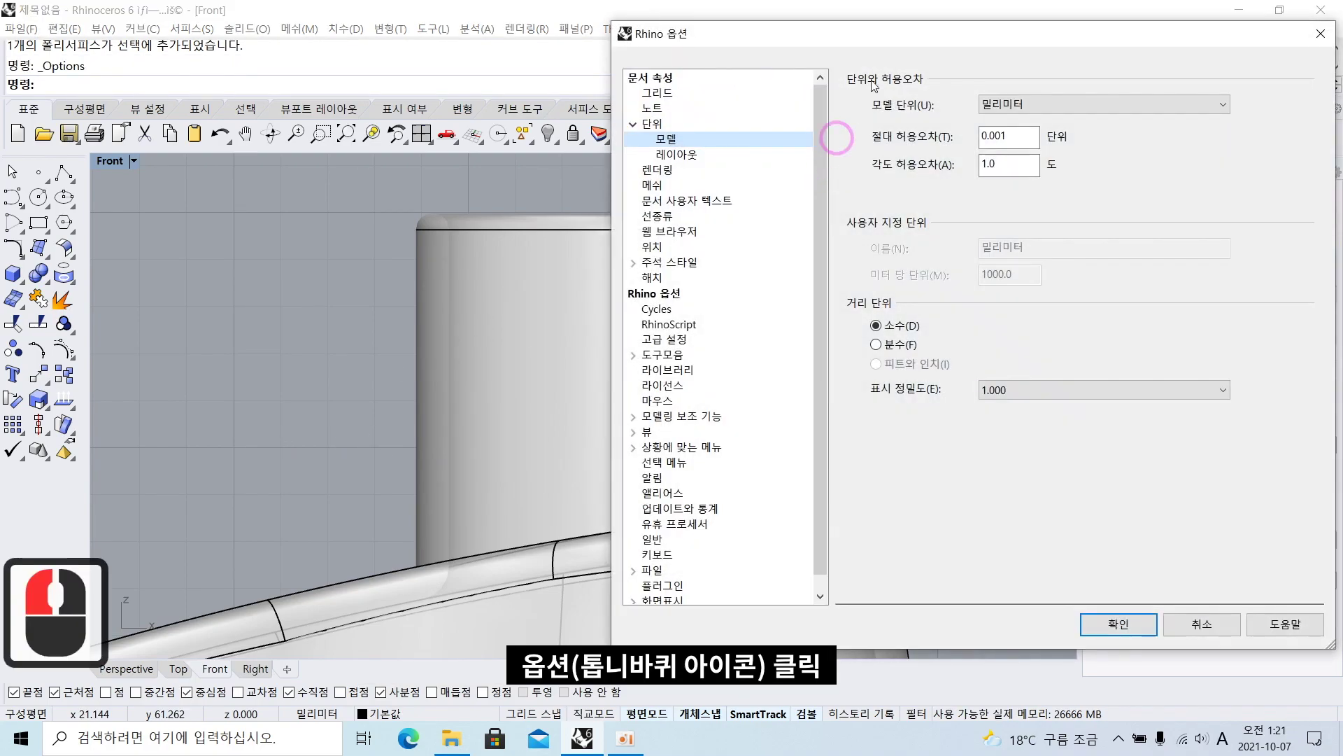
{"action": "left_click_drag", "start_coordinate": [823, 157], "coordinate": [818, 172]}
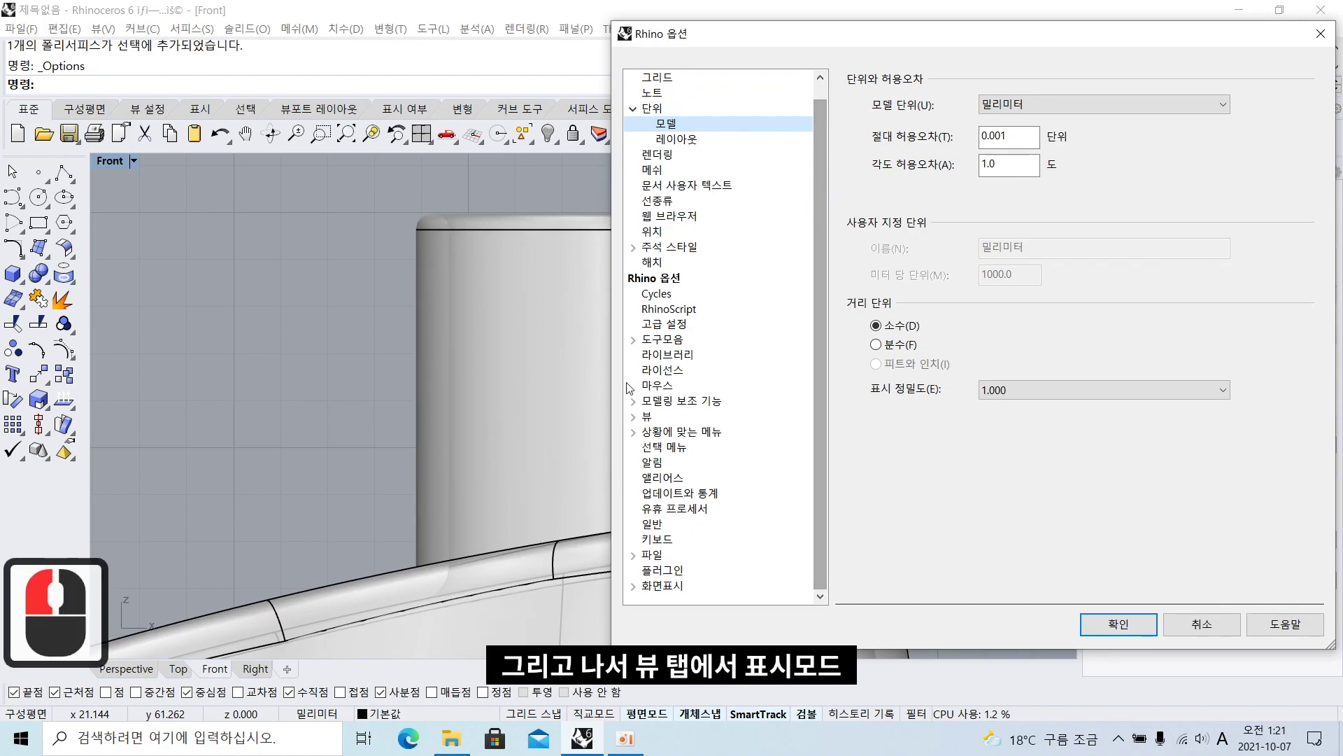
{"action": "left_click", "coordinate": [634, 416]}
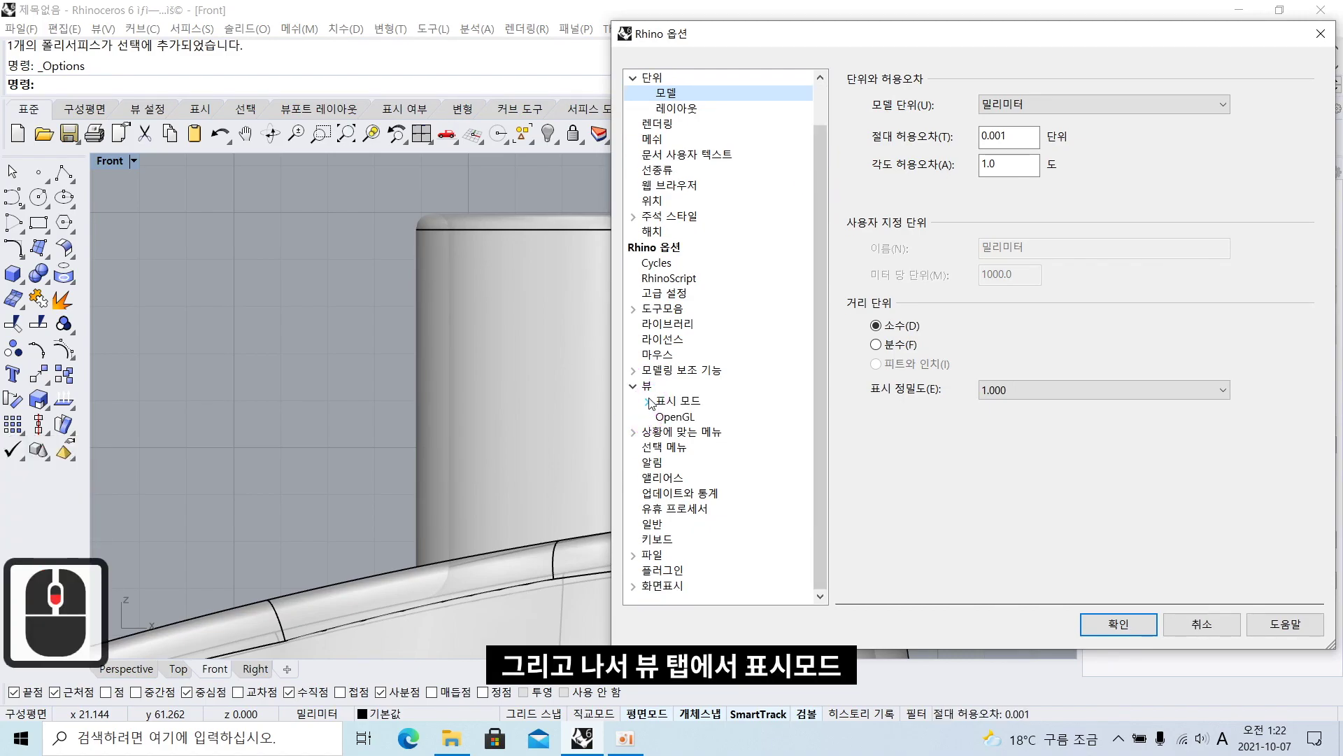
{"action": "left_click", "coordinate": [648, 401]}
{"action": "scroll", "coordinate": [668, 420], "scroll_direction": "down", "scroll_amount": 2}
{"action": "left_click", "coordinate": [686, 370]}
{"action": "double_click", "coordinate": [1085, 436]}
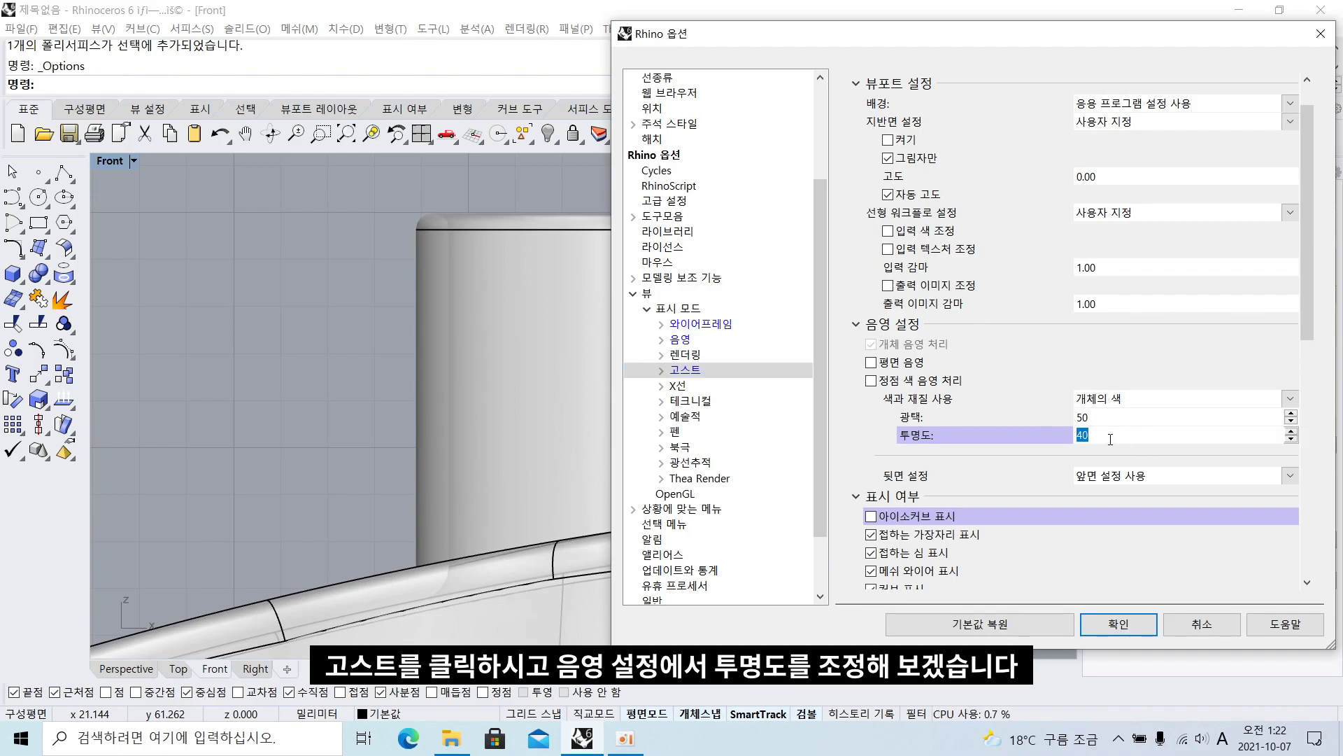
{"action": "type", "text": "50"}
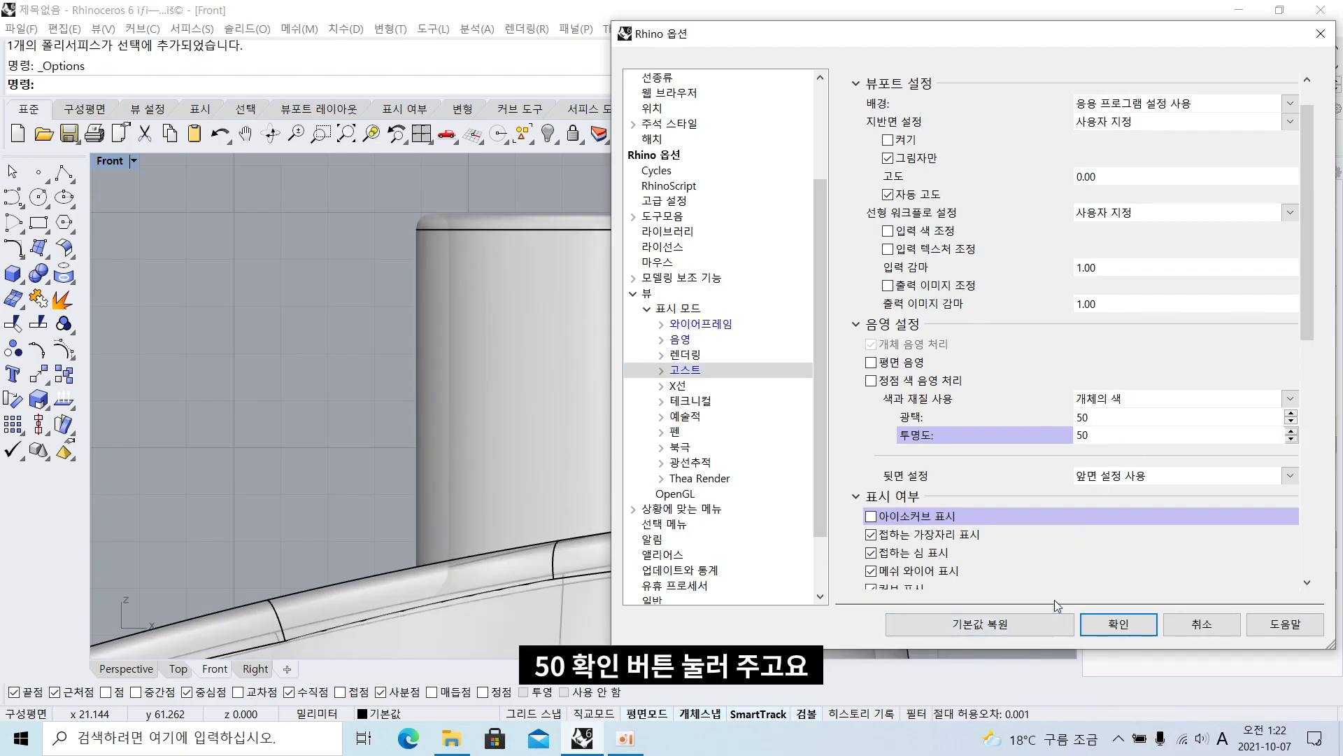
{"action": "left_click", "coordinate": [1120, 630]}
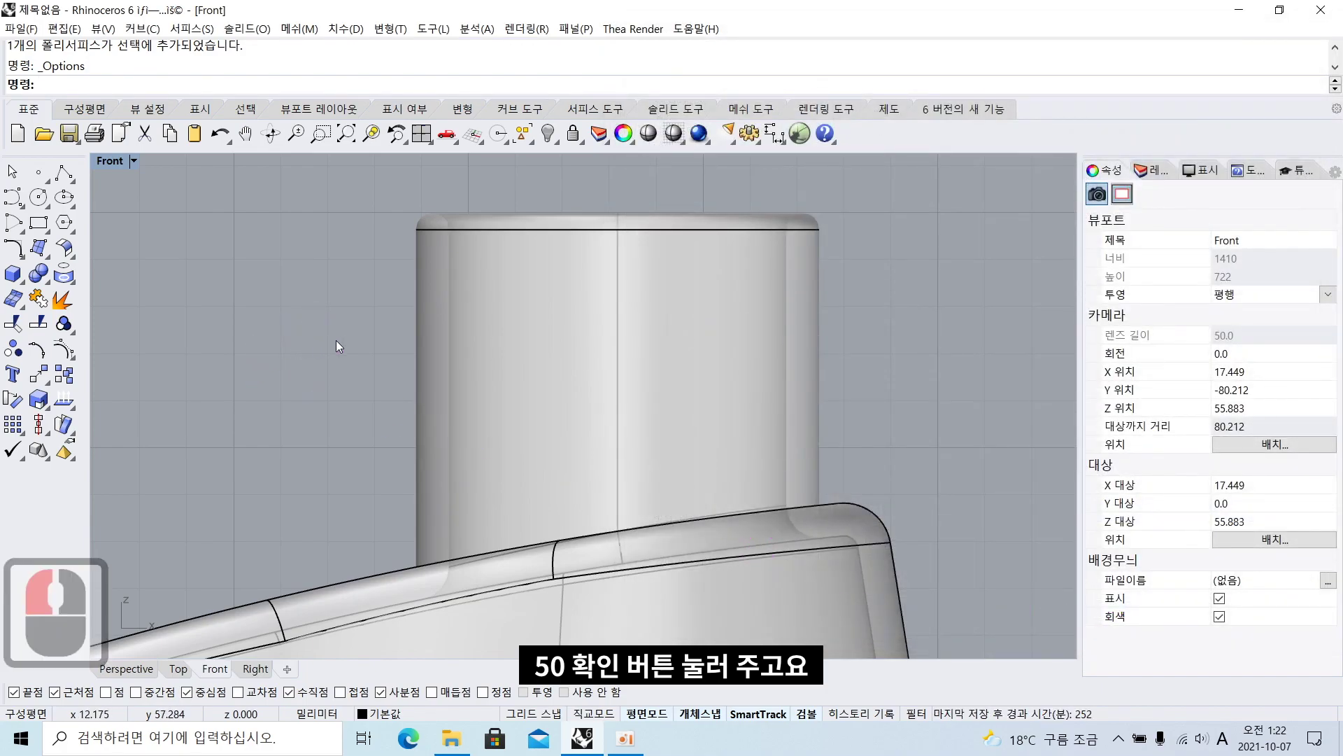
Draw a closed four-sided guard profile, about 2.2 mm wide and 1.2 mm high, across the neck's outer wall with a slanted outer side
{"action": "left_click", "coordinate": [66, 171]}
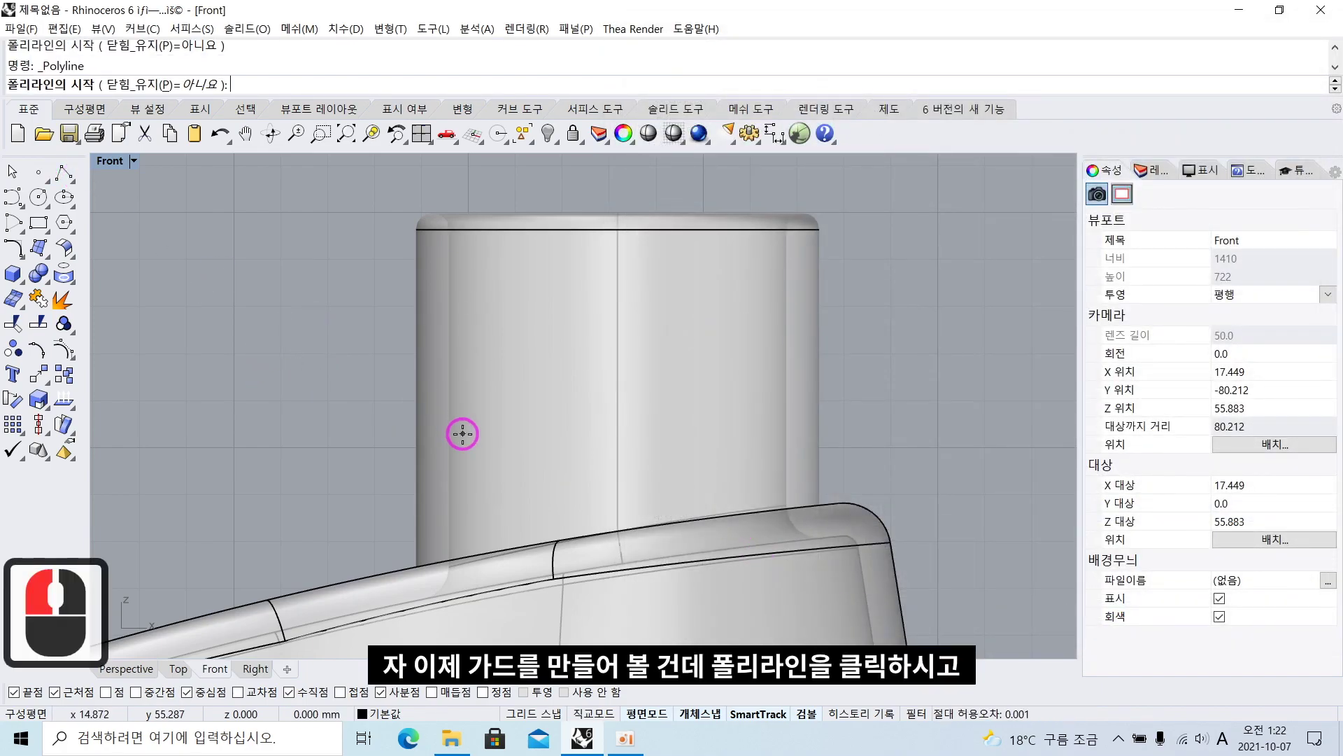
{"action": "left_click", "coordinate": [435, 455]}
{"action": "left_click", "coordinate": [329, 455], "text": "shift"}
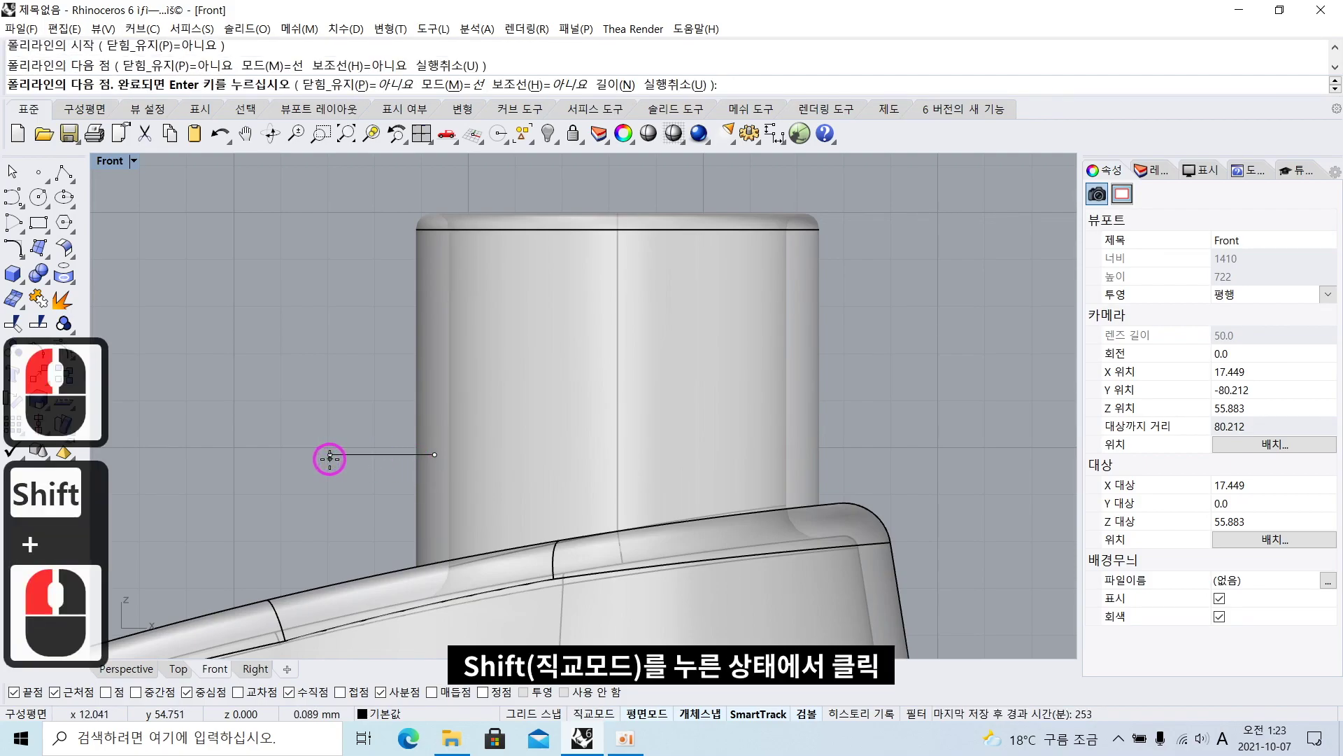
{"action": "left_click", "coordinate": [381, 513]}
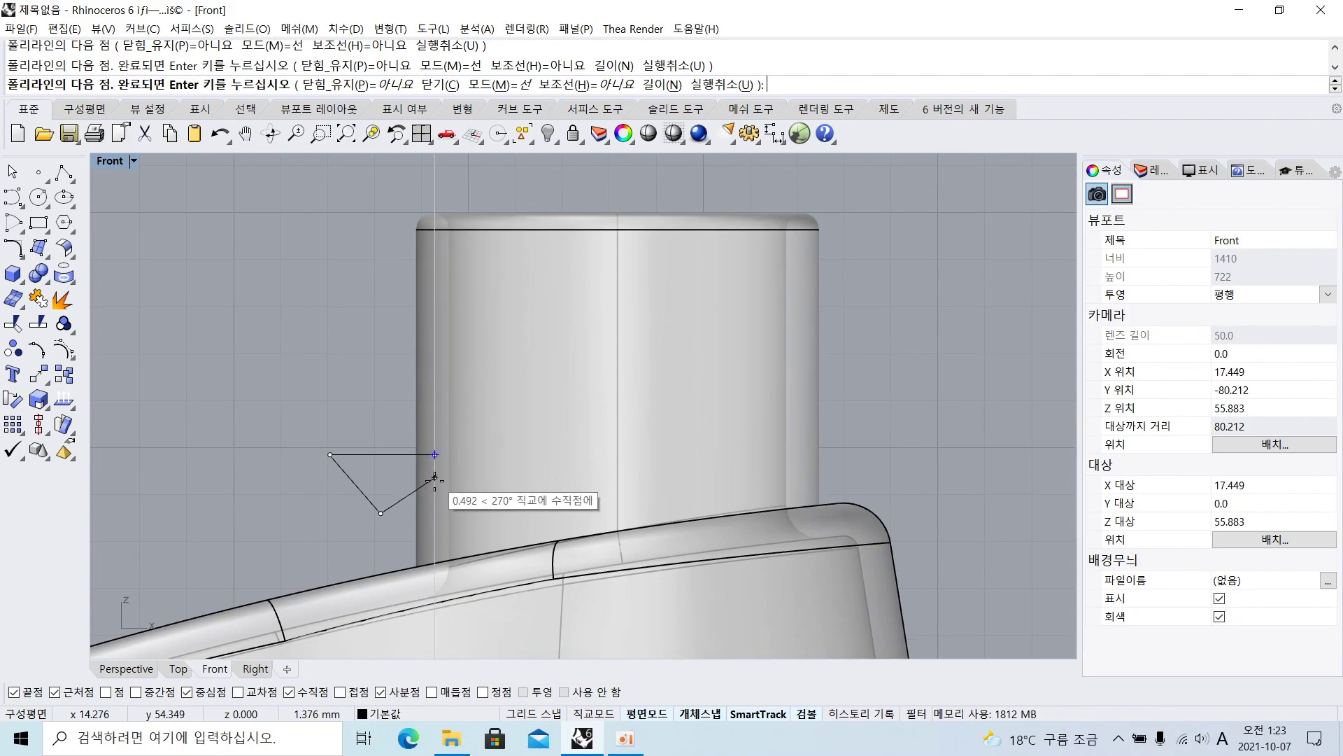
{"action": "left_click", "coordinate": [434, 513]}
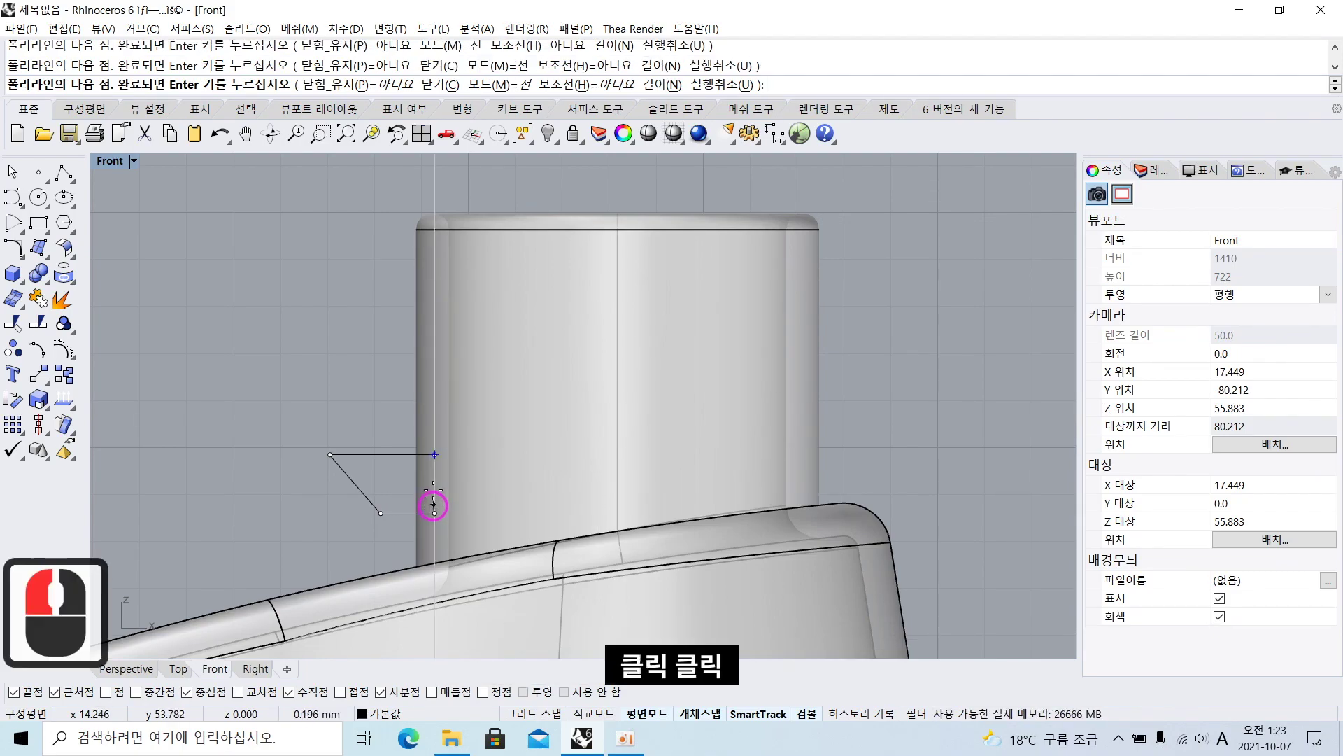
{"action": "left_click", "coordinate": [435, 455]}
Start a Revolve of the guard profile with Near, Perpendicular and Quadrant snaps off, placing the axis start at the neck rim's center
{"action": "left_click", "coordinate": [387, 455]}
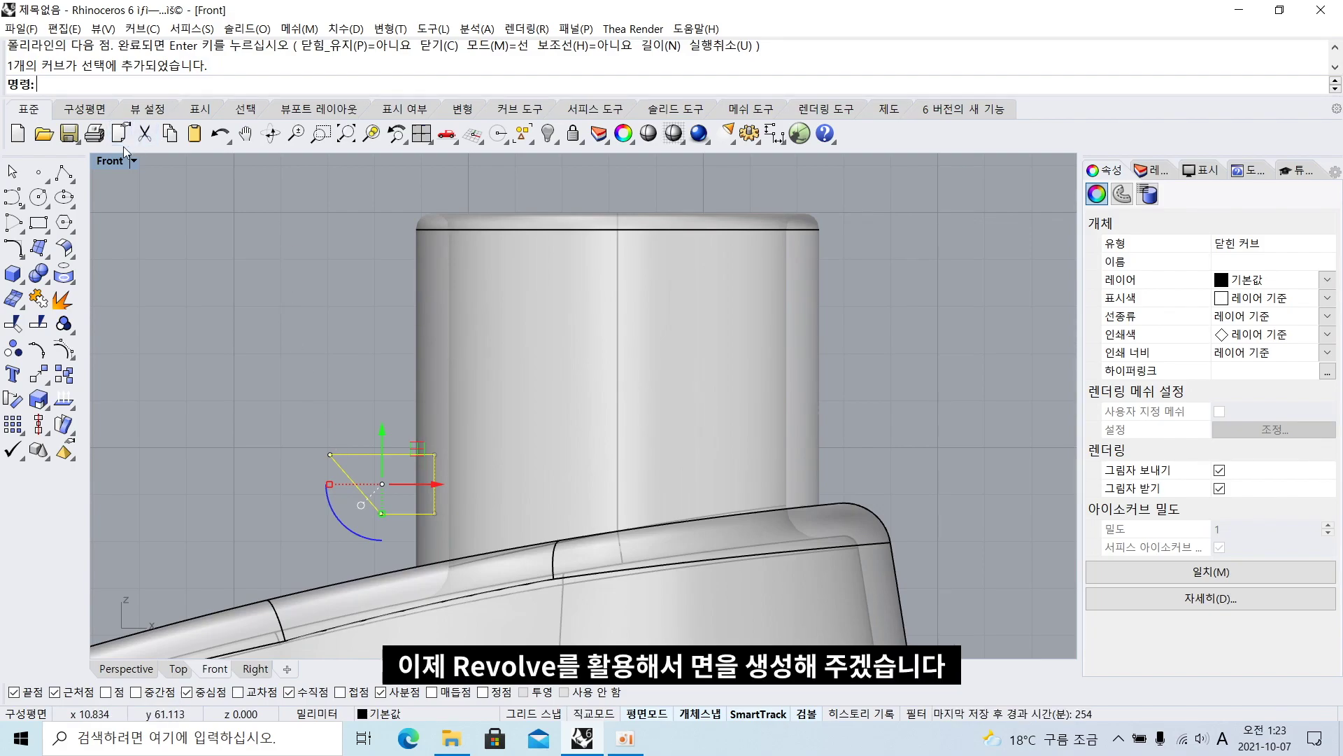
{"action": "double_click", "coordinate": [112, 161]}
{"action": "double_click", "coordinate": [635, 162]}
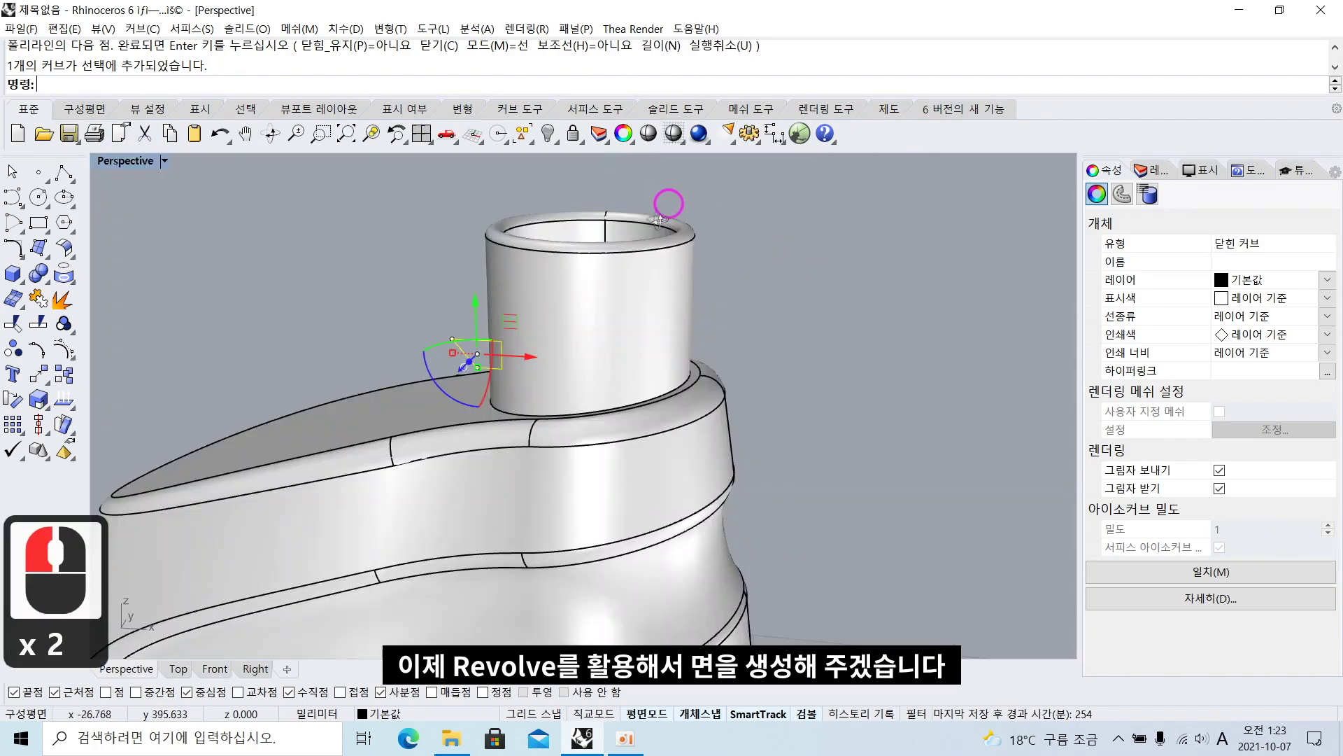
{"action": "scroll", "coordinate": [665, 213], "scroll_direction": "up", "scroll_amount": 2}
{"action": "right_click_drag", "start_coordinate": [682, 213], "coordinate": [672, 275], "text": "shift"}
{"action": "right_click_drag", "start_coordinate": [438, 371], "coordinate": [491, 358]}
{"action": "type", "text": "rev"}
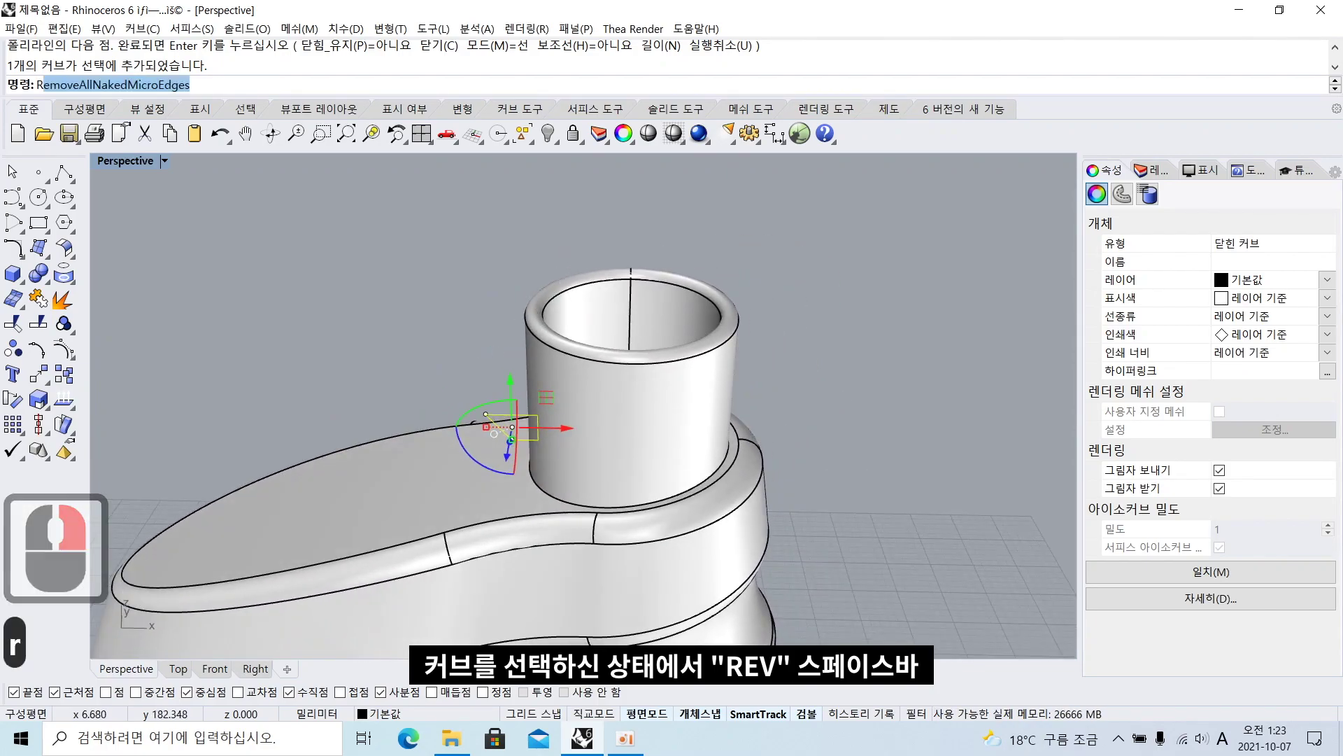
{"action": "key", "text": "space"}
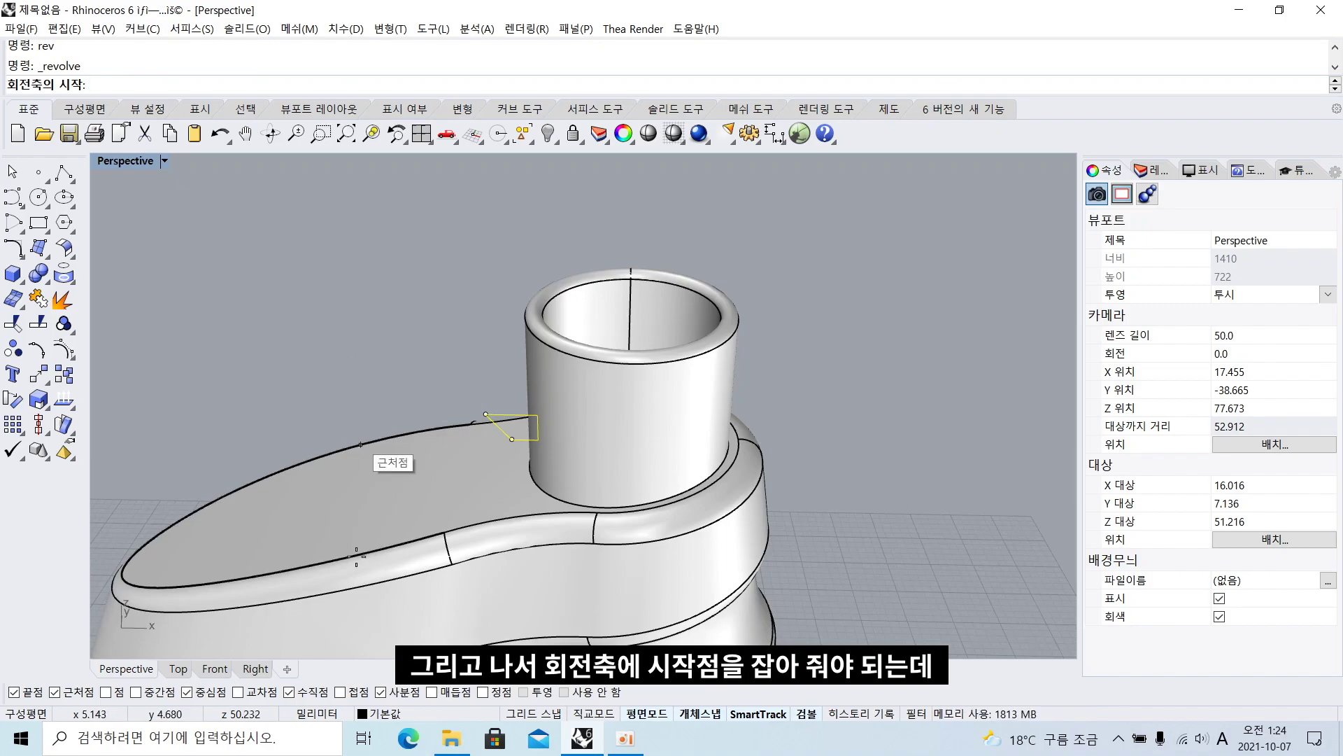
{"action": "left_click", "coordinate": [301, 692]}
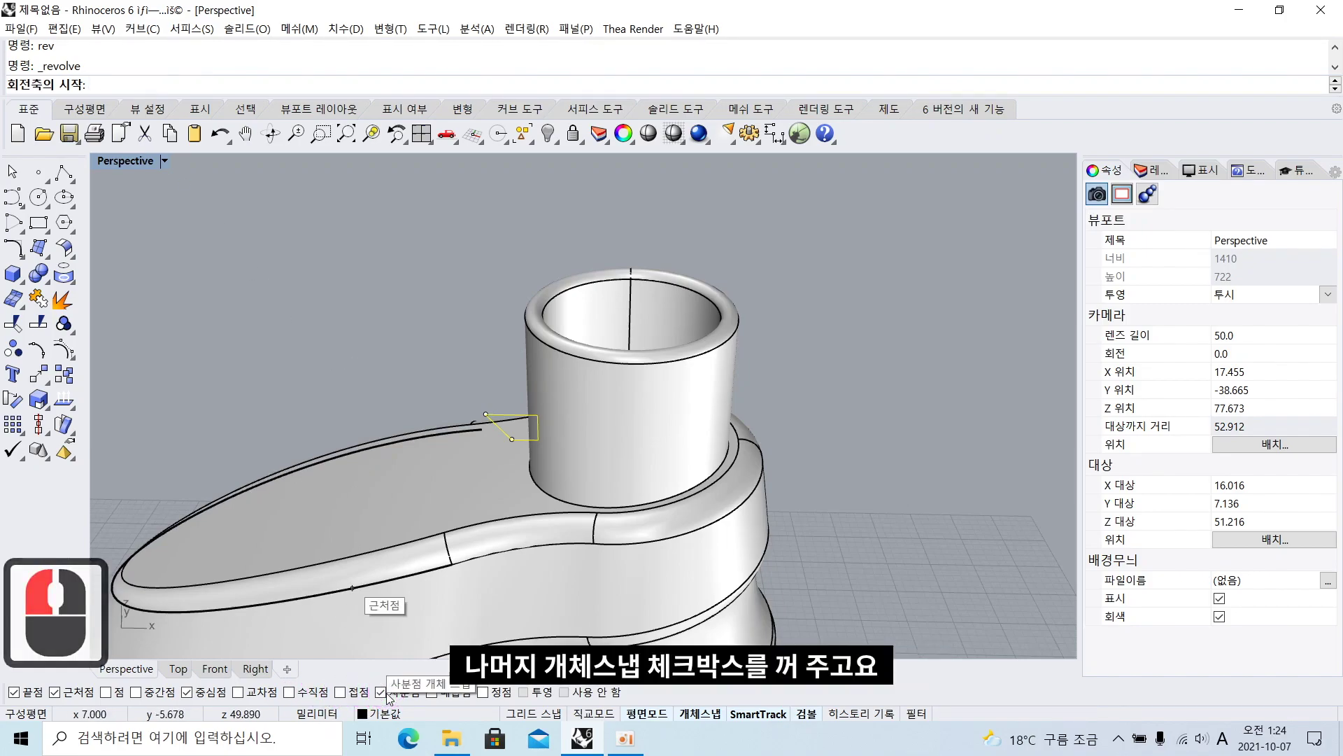
{"action": "left_click", "coordinate": [380, 692]}
{"action": "left_click", "coordinate": [69, 693]}
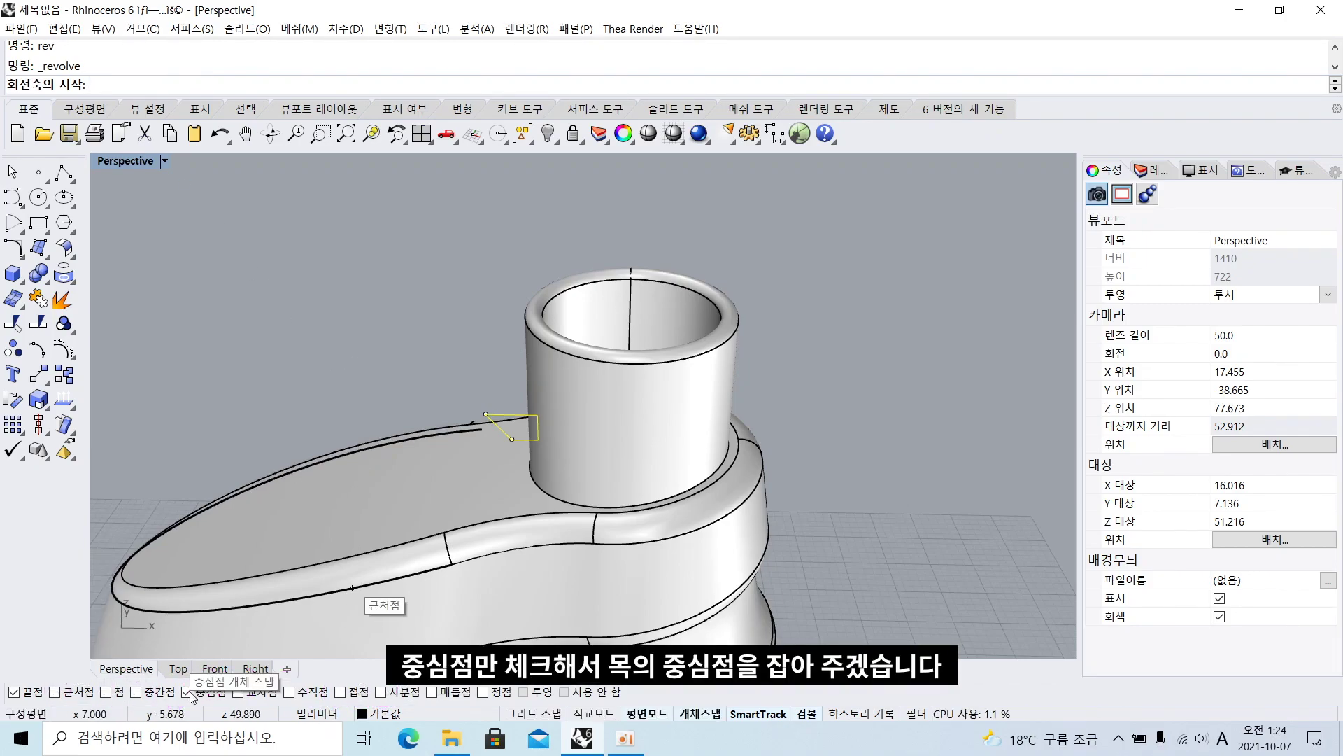
{"action": "left_click", "coordinate": [689, 354]}
Set the revolve axis end vertically above the neck and revolve the guard profile from 0 through 360 degrees
{"action": "right_click_drag", "start_coordinate": [683, 351], "coordinate": [663, 315]}
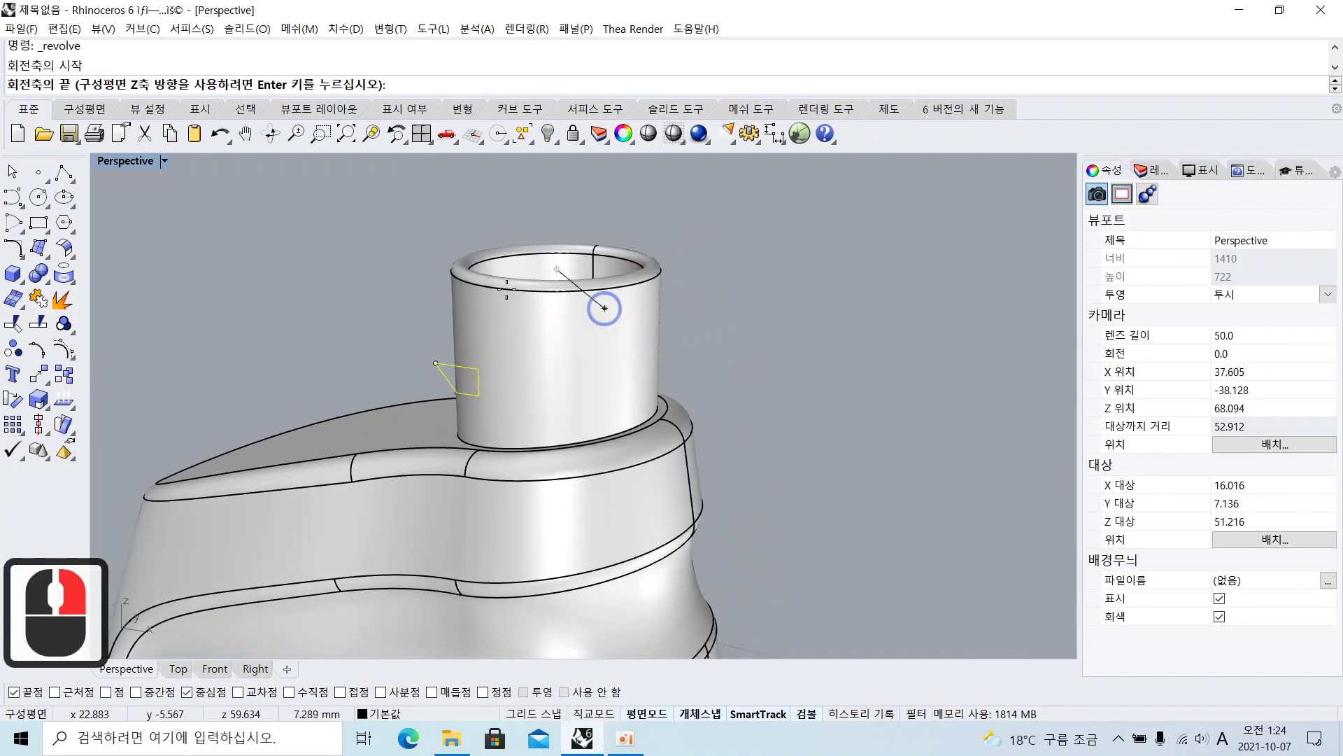
{"action": "double_click", "coordinate": [118, 165]}
{"action": "scroll", "coordinate": [301, 529], "scroll_direction": "down", "scroll_amount": 3}
{"action": "right_click_drag", "start_coordinate": [369, 524], "coordinate": [441, 556]}
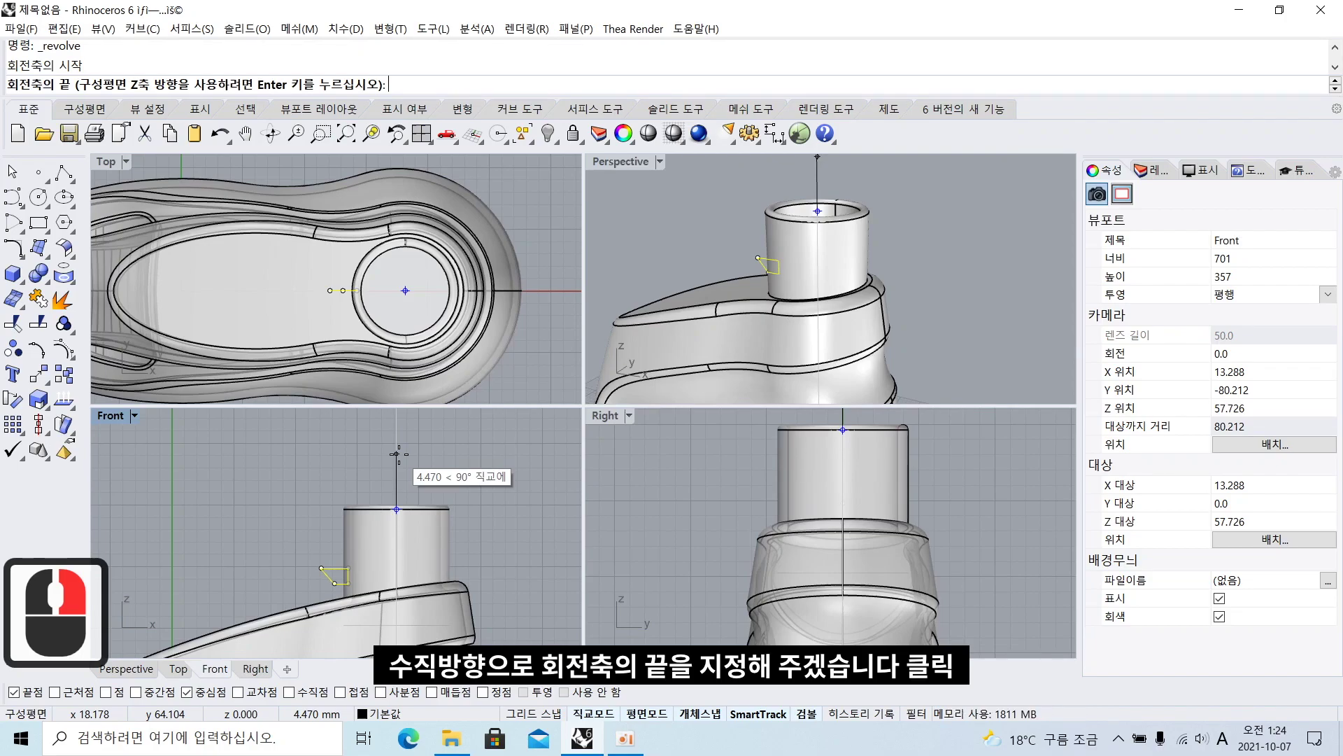
{"action": "left_click", "coordinate": [397, 454], "text": "shift"}
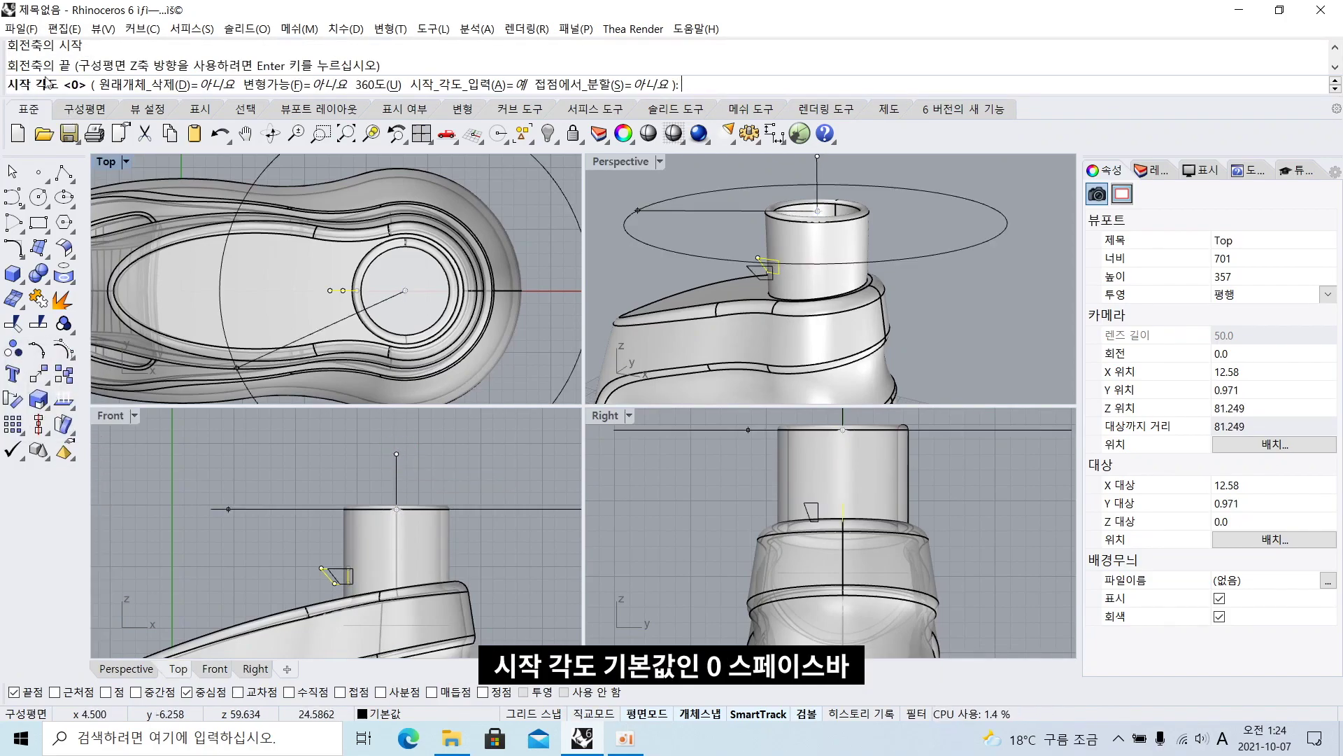
{"action": "key", "text": "space"}
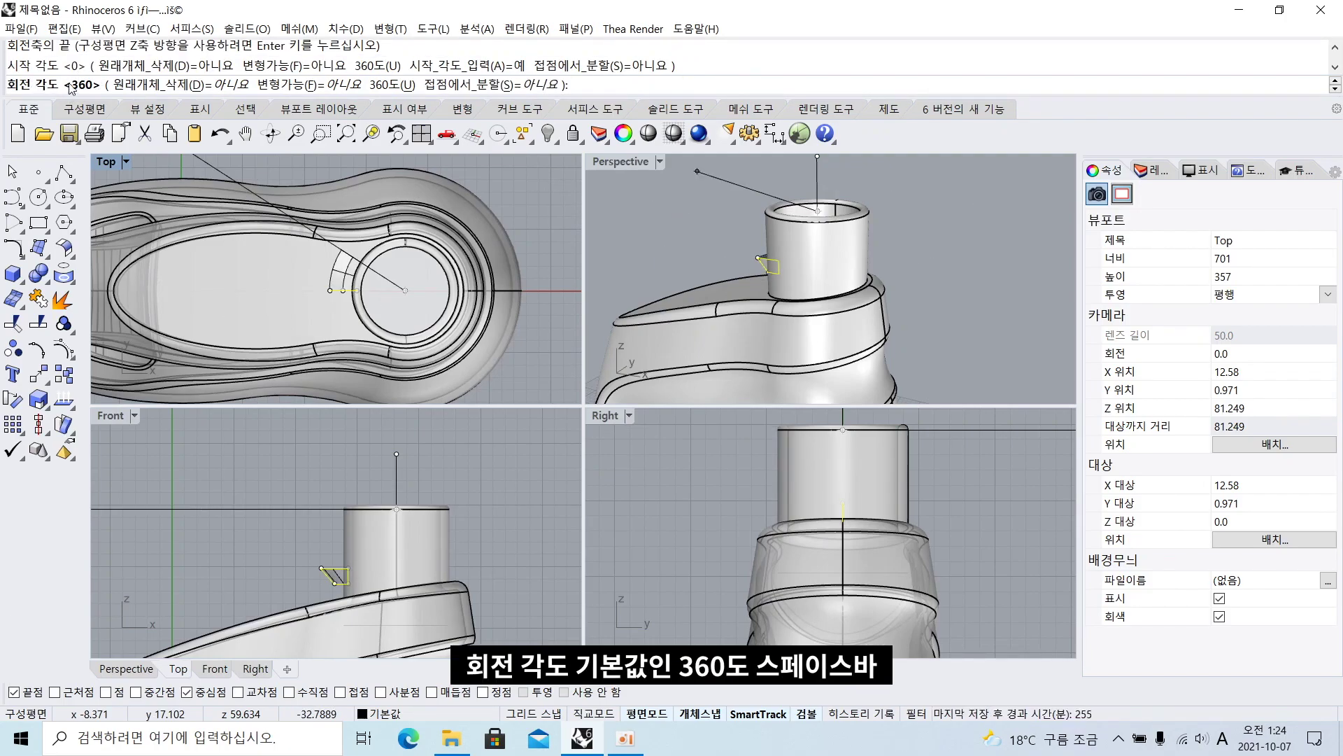
{"action": "key", "text": "space"}
{"action": "left_click", "coordinate": [902, 270]}
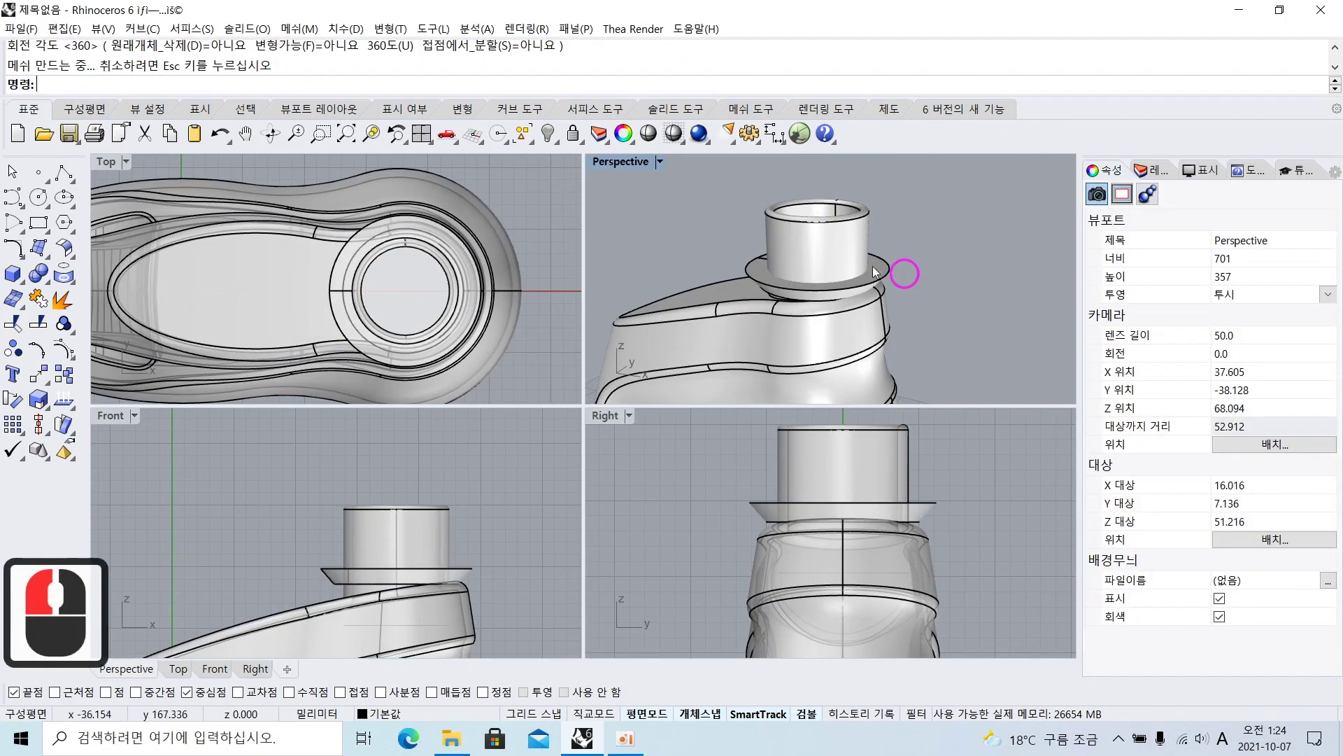
Fillet the upper outer edge of the guard ring with a 0.2 radius
{"action": "left_click", "coordinate": [620, 165]}
{"action": "double_click", "coordinate": [620, 166]}
{"action": "mouse_move", "coordinate": [695, 300]}
{"action": "right_mouse_down"}
{"action": "mouse_move", "coordinate": [747, 264]}
{"action": "mouse_move", "coordinate": [616, 343]}
{"action": "mouse_move", "coordinate": [694, 308]}
{"action": "right_mouse_up"}
{"action": "scroll", "coordinate": [502, 363], "scroll_direction": "up", "scroll_amount": 4}
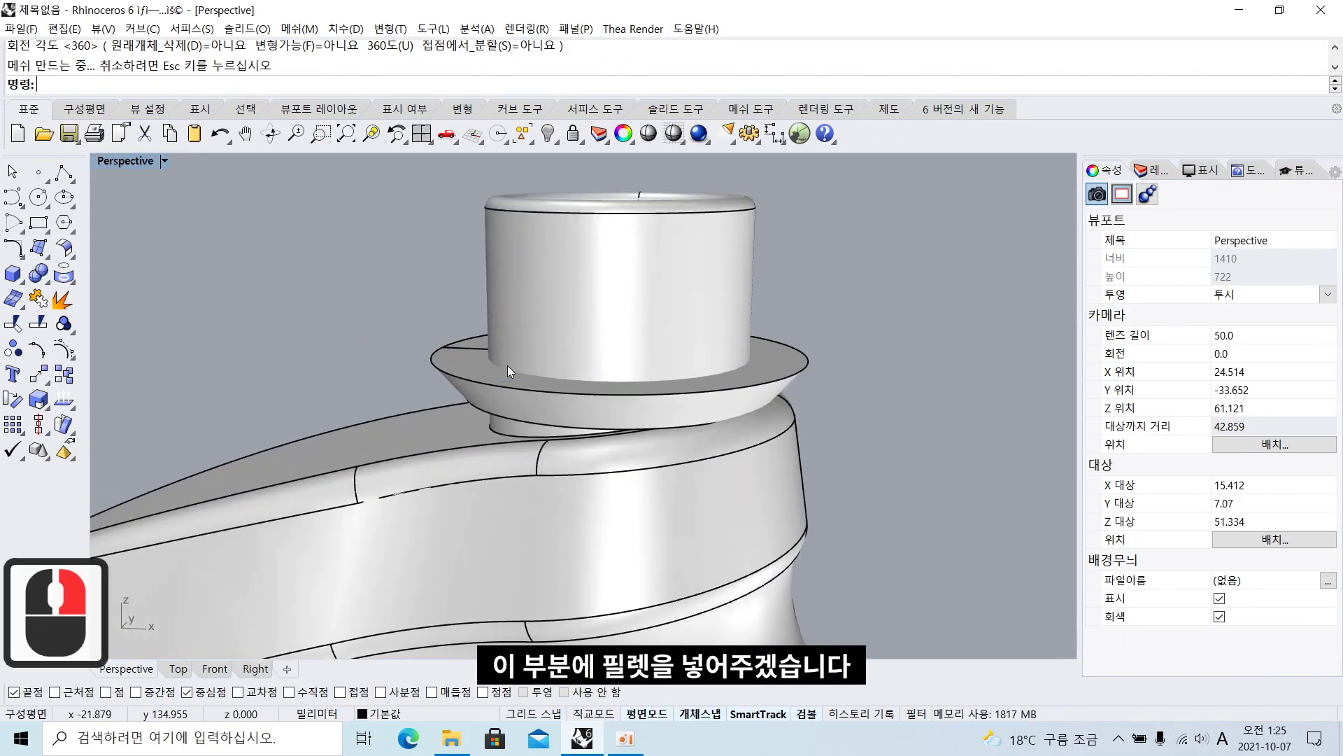
{"action": "right_click_drag", "start_coordinate": [472, 372], "coordinate": [383, 371]}
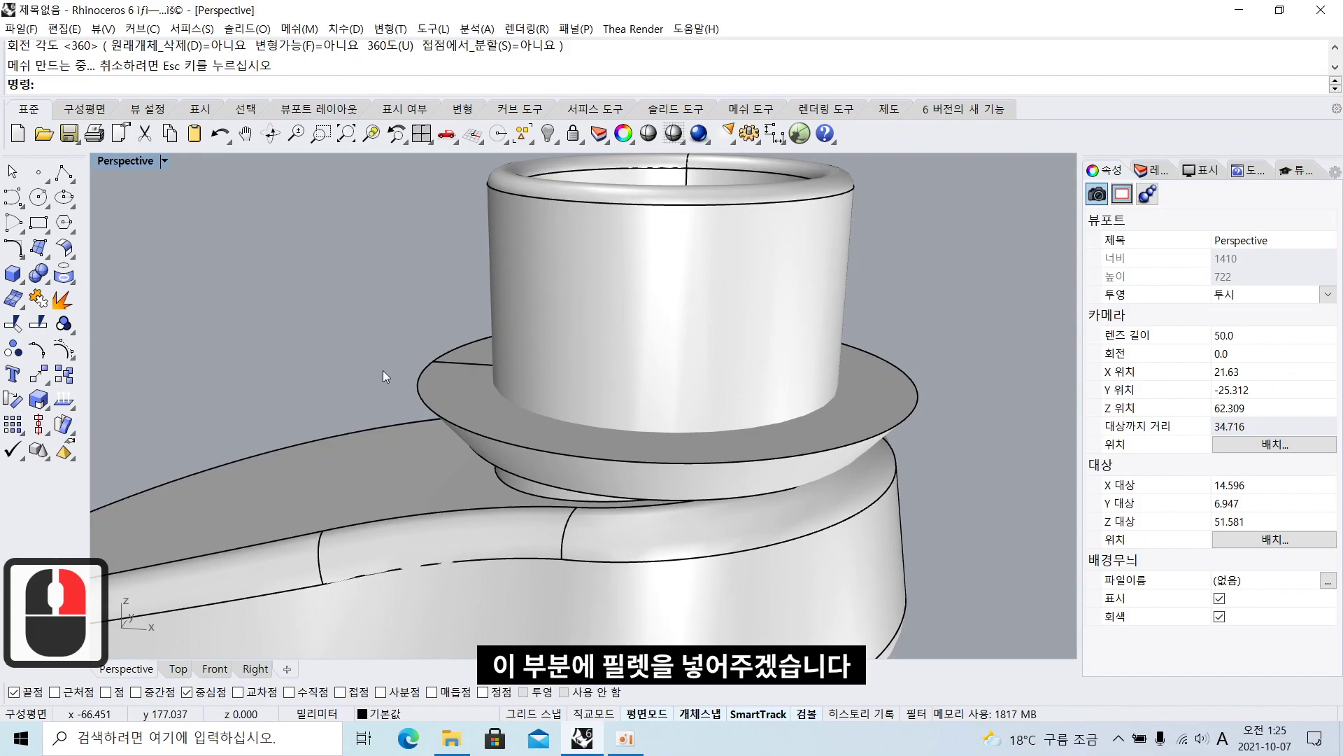
{"action": "type", "text": "fe"}
{"action": "key", "text": "space"}
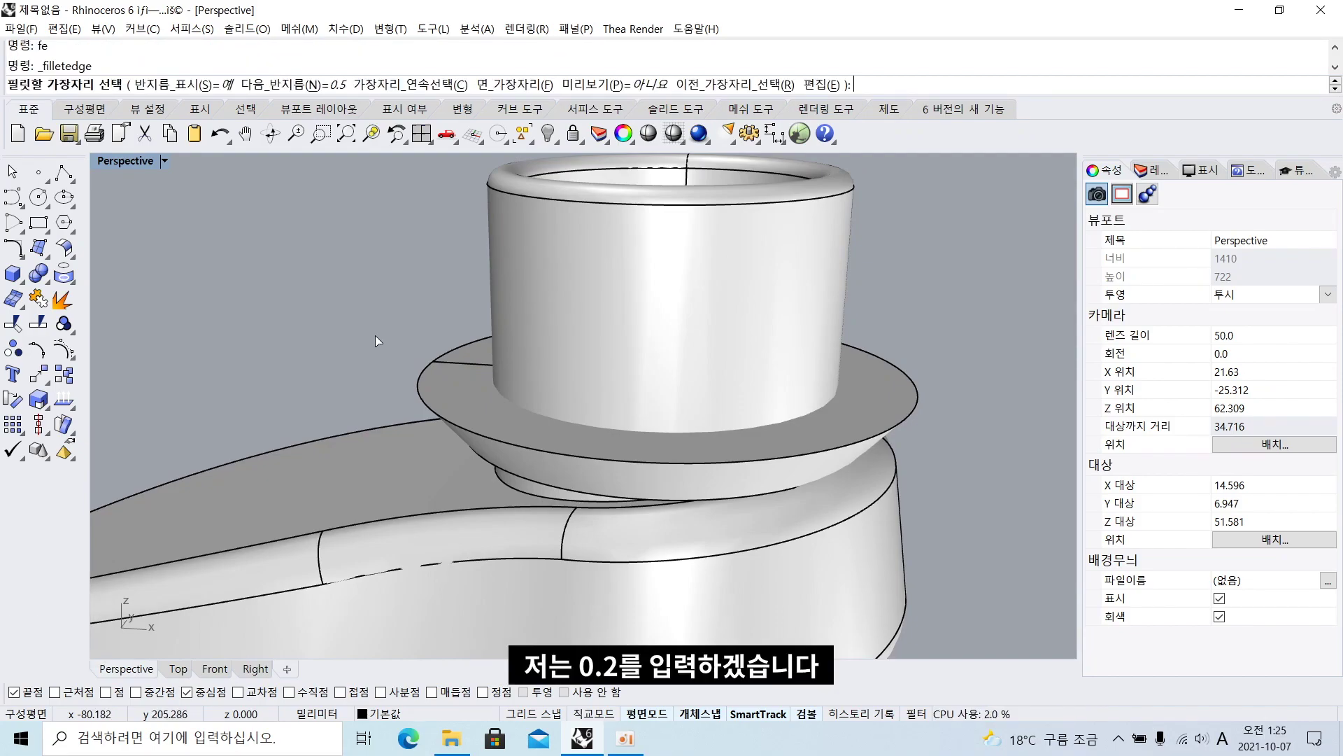
{"action": "type", "text": "0.2"}
{"action": "key", "text": "Return"}
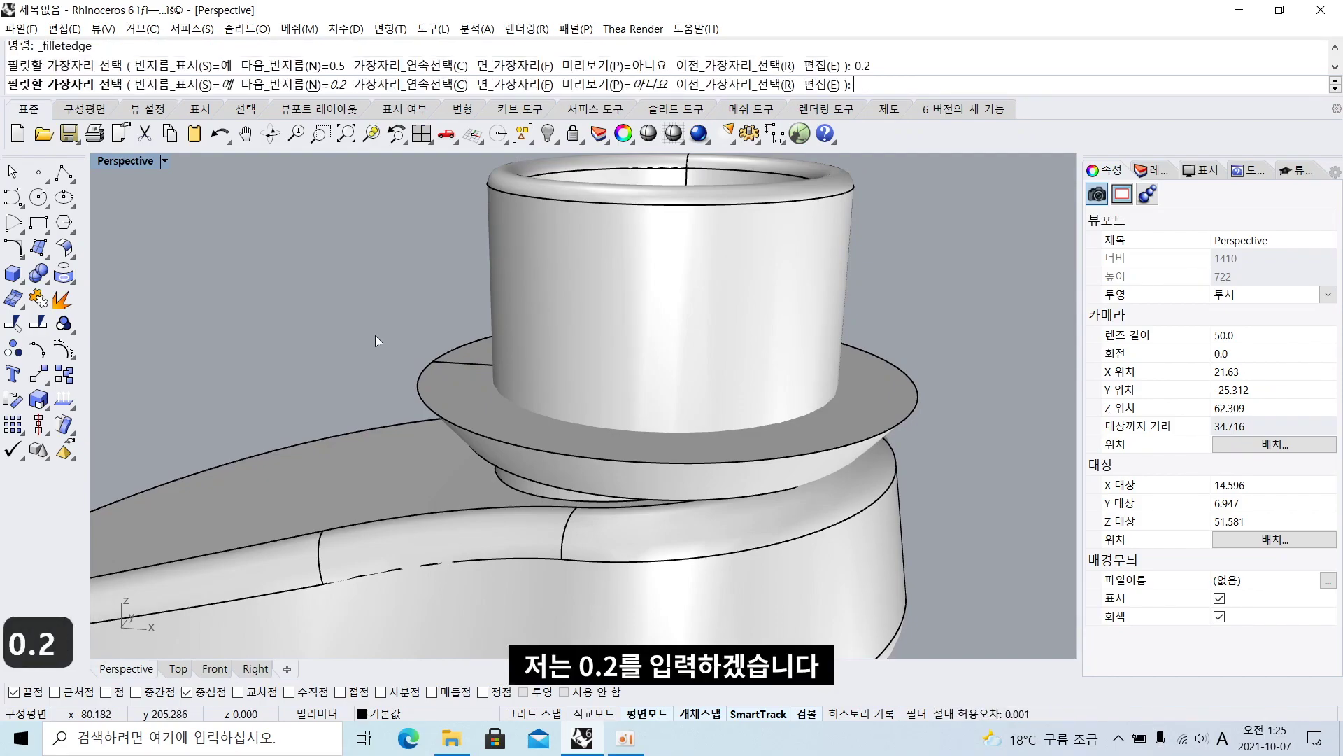
{"action": "left_click", "coordinate": [414, 407]}
{"action": "right_click", "coordinate": [415, 408]}
{"action": "right_click", "coordinate": [427, 413]}
Boolean union the guard ring with the container body
{"action": "mouse_move", "coordinate": [549, 467]}
{"action": "right_mouse_down"}
{"action": "mouse_move", "coordinate": [627, 423]}
{"action": "mouse_move", "coordinate": [537, 476]}
{"action": "right_mouse_up"}
{"action": "left_click", "coordinate": [791, 478]}
{"action": "scroll", "coordinate": [808, 471], "scroll_direction": "down", "scroll_amount": 5}
{"action": "scroll", "coordinate": [808, 471], "scroll_direction": "down", "scroll_amount": 1}
{"action": "right_click_drag", "start_coordinate": [808, 471], "coordinate": [804, 371]}
{"action": "left_click", "coordinate": [748, 285], "text": "shift"}
{"action": "scroll", "coordinate": [786, 381], "scroll_direction": "down", "scroll_amount": 2}
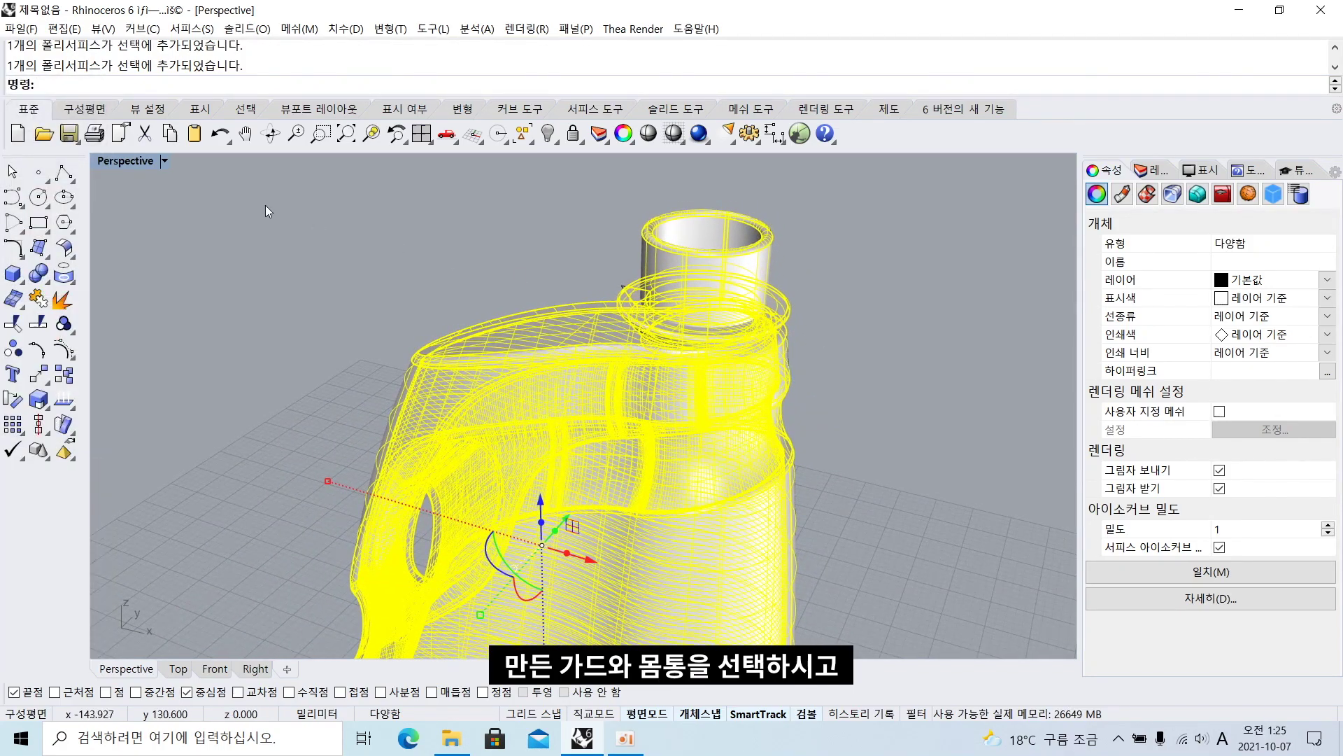
{"action": "type", "text": "qq"}
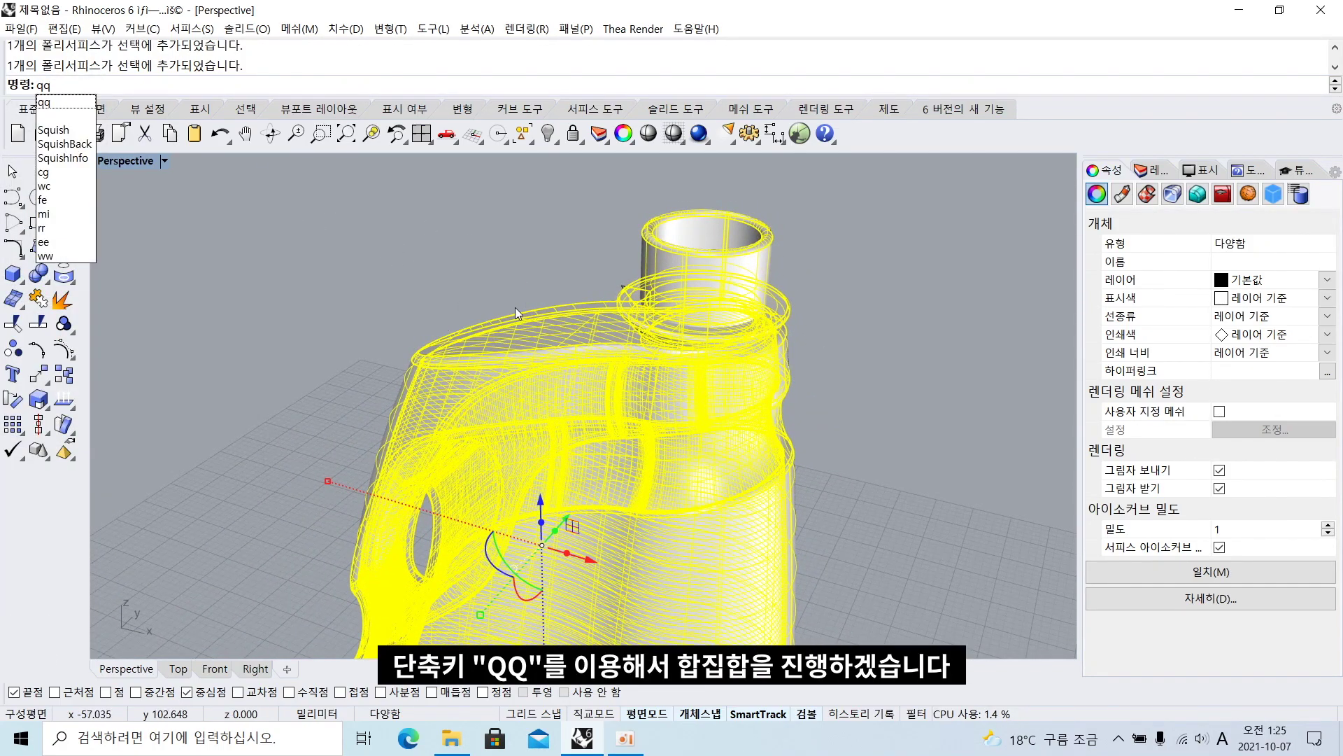
{"action": "key", "text": "space"}
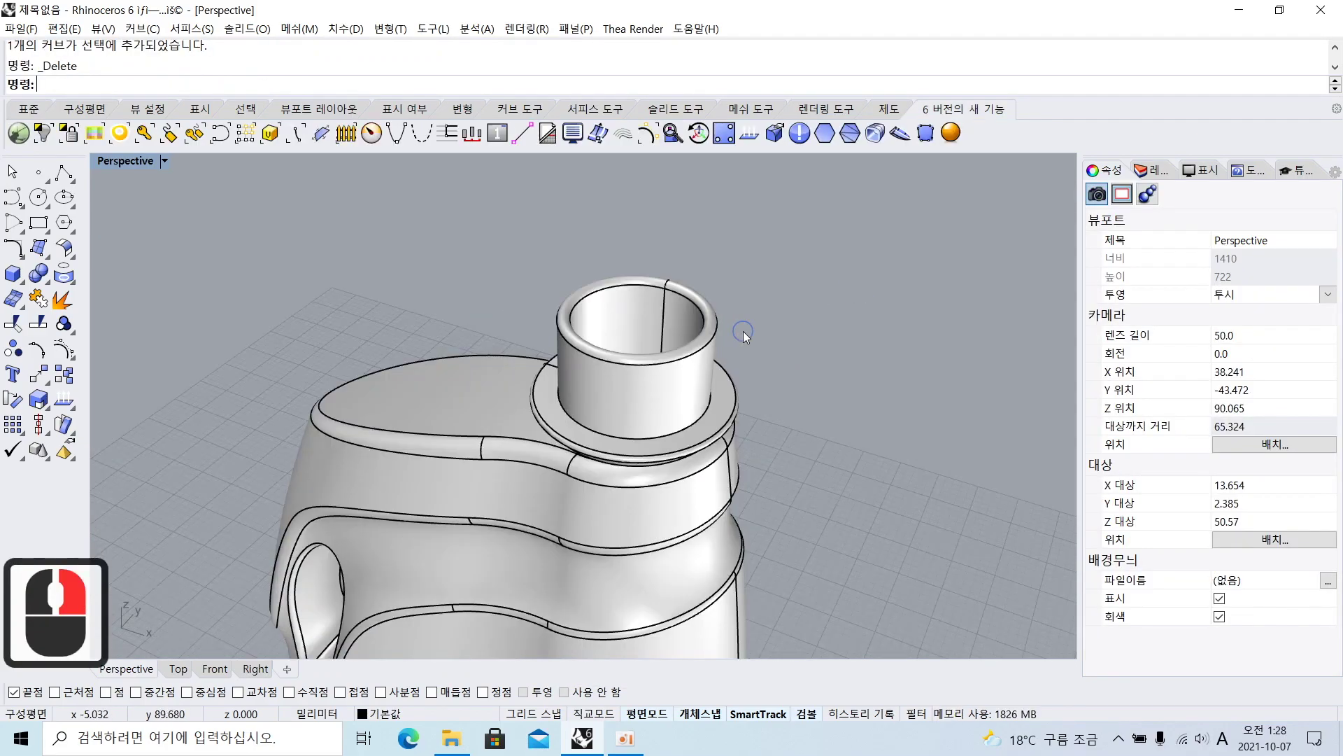
Create a new layer named 몸통 for the container body
{"action": "right_click_drag", "start_coordinate": [744, 330], "coordinate": [767, 309]}
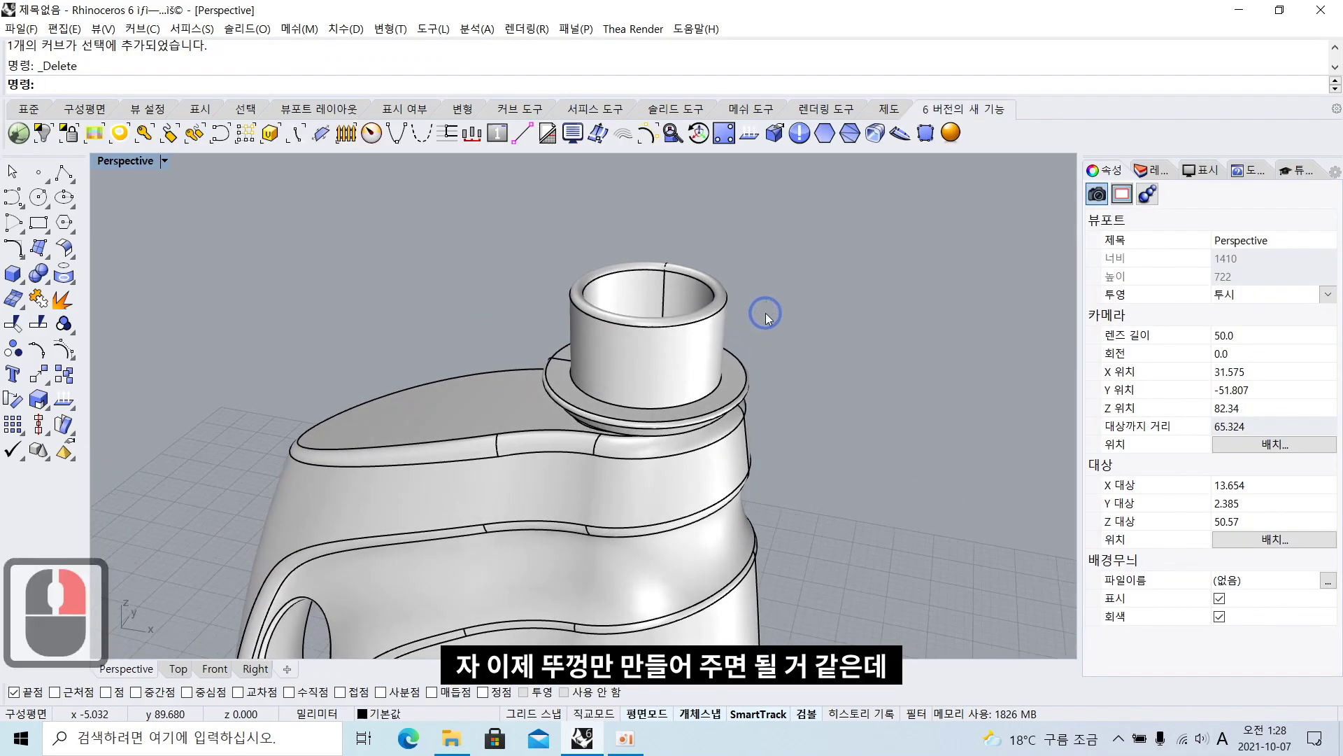
{"action": "scroll", "coordinate": [632, 227], "scroll_direction": "down", "scroll_amount": 2}
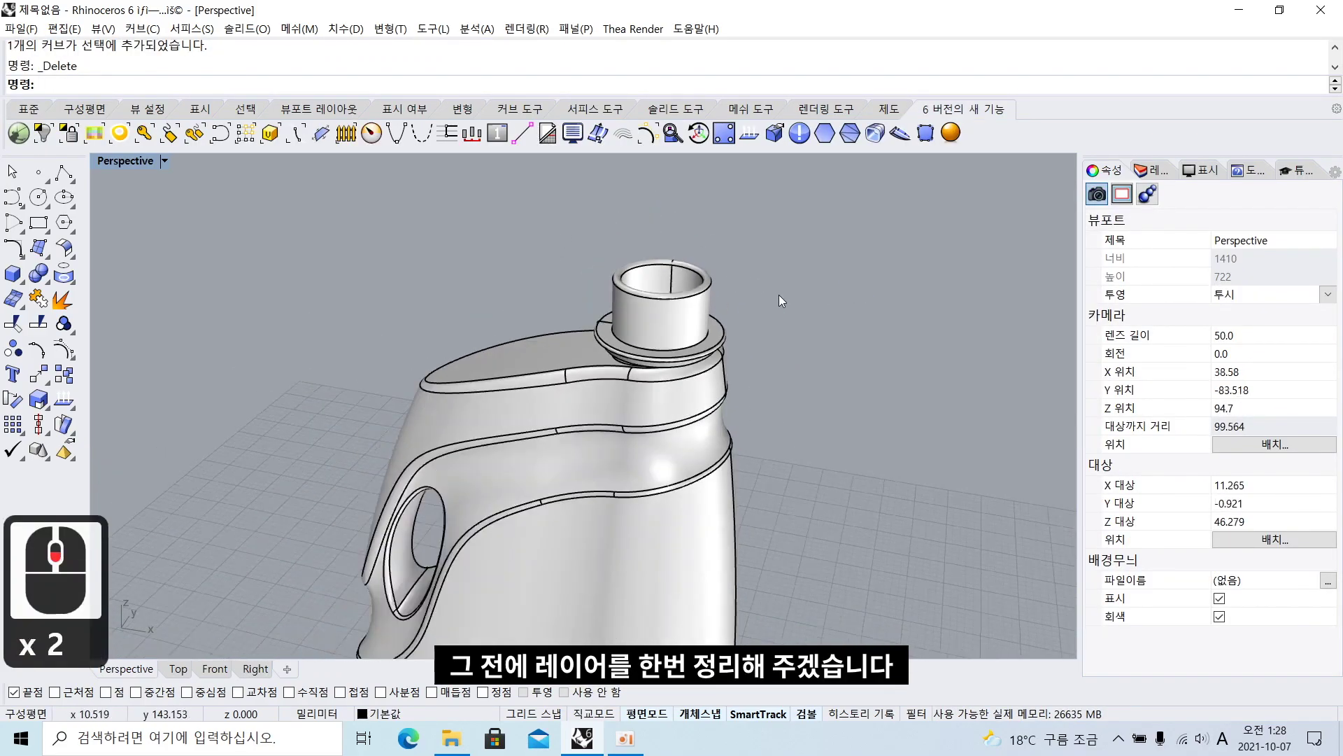
{"action": "right_click_drag", "start_coordinate": [774, 368], "coordinate": [774, 329], "text": "shift"}
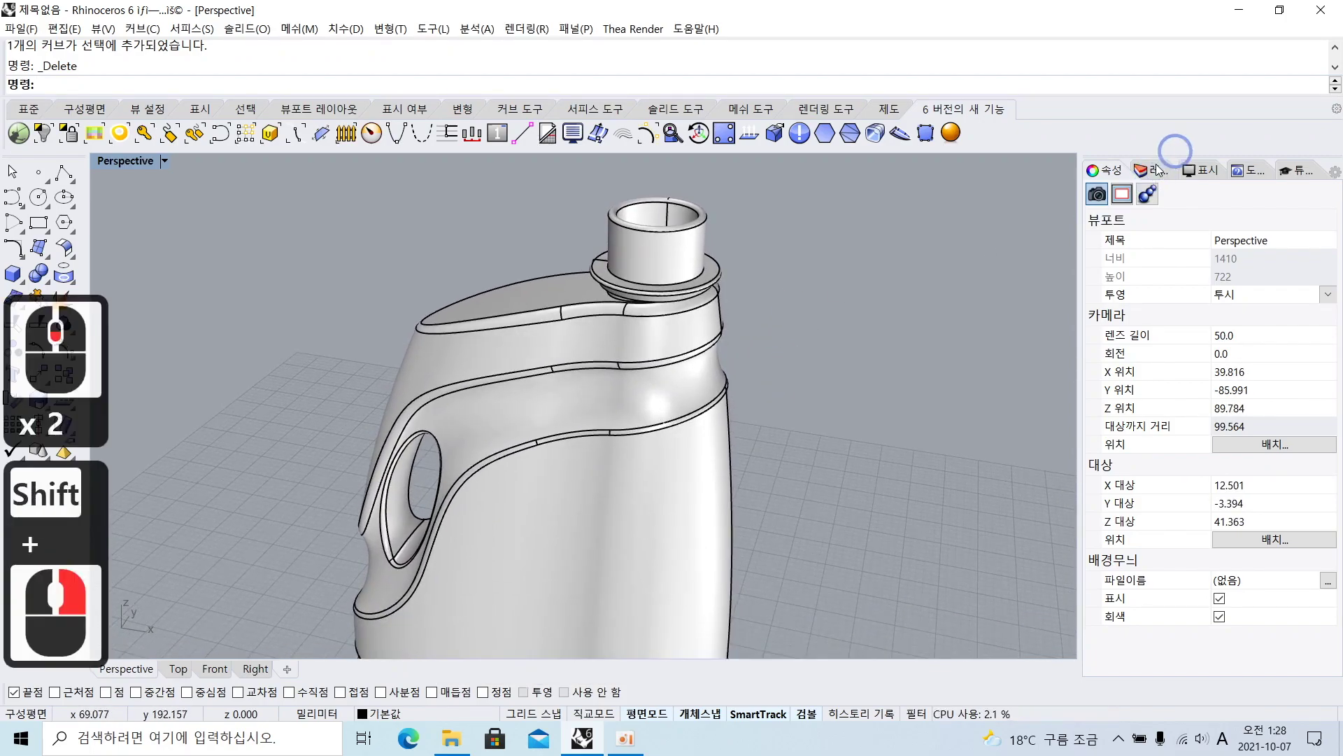
{"action": "left_click", "coordinate": [1151, 170]}
{"action": "left_click", "coordinate": [1122, 224]}
{"action": "left_click", "coordinate": [1094, 190]}
{"action": "type", "text": "a"}
{"action": "key", "text": "BackSpace"}
{"action": "key", "text": "Hangul"}
{"action": "type", "text": "몸통"}
Move the container body onto the 몸통 layer
{"action": "right_click", "coordinate": [1106, 246]}
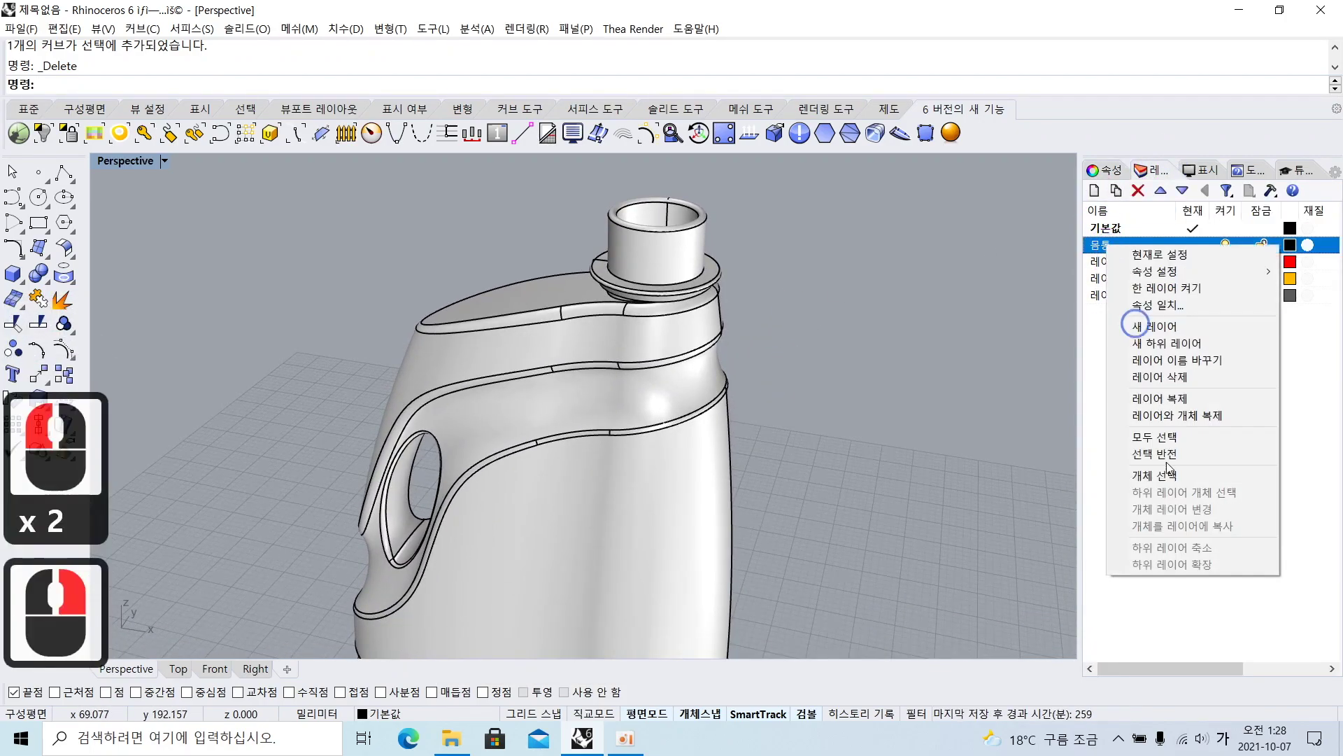
{"action": "left_click", "coordinate": [689, 377]}
{"action": "right_click", "coordinate": [1106, 245]}
{"action": "left_click", "coordinate": [1171, 511]}
Set the 몸통 layer's colour to orange and deselect the body
{"action": "left_click", "coordinate": [1290, 245]}
{"action": "left_click", "coordinate": [759, 308]}
{"action": "left_click", "coordinate": [760, 295]}
{"action": "left_click", "coordinate": [1008, 588]}
{"action": "left_click", "coordinate": [868, 447]}
Select all curves in the model with SelCrv and move them onto the 레이어 02 layer
{"action": "scroll", "coordinate": [790, 459], "scroll_direction": "down", "scroll_amount": 2}
{"action": "mouse_move", "coordinate": [776, 471]}
{"action": "right_mouse_down"}
{"action": "mouse_move", "coordinate": [801, 437]}
{"action": "mouse_move", "coordinate": [775, 461]}
{"action": "right_mouse_up"}
{"action": "left_click", "coordinate": [665, 578]}
{"action": "type", "text": "sel"}
{"action": "key", "text": "BackSpace"}
{"action": "key", "text": "BackSpace"}
{"action": "key", "text": "BackSpace"}
{"action": "mouse_move", "coordinate": [824, 406]}
{"action": "right_mouse_down", "text": "shift"}
{"action": "mouse_move", "coordinate": [791, 443]}
{"action": "mouse_move", "coordinate": [750, 398]}
{"action": "mouse_move", "coordinate": [778, 458]}
{"action": "right_mouse_up", "text": "shift"}
{"action": "key", "text": "Hangul"}
{"action": "type", "text": "selcrv"}
{"action": "key", "text": "Return"}
{"action": "right_click_drag", "start_coordinate": [778, 458], "coordinate": [782, 479], "text": "shift"}
{"action": "right_click", "coordinate": [1116, 281]}
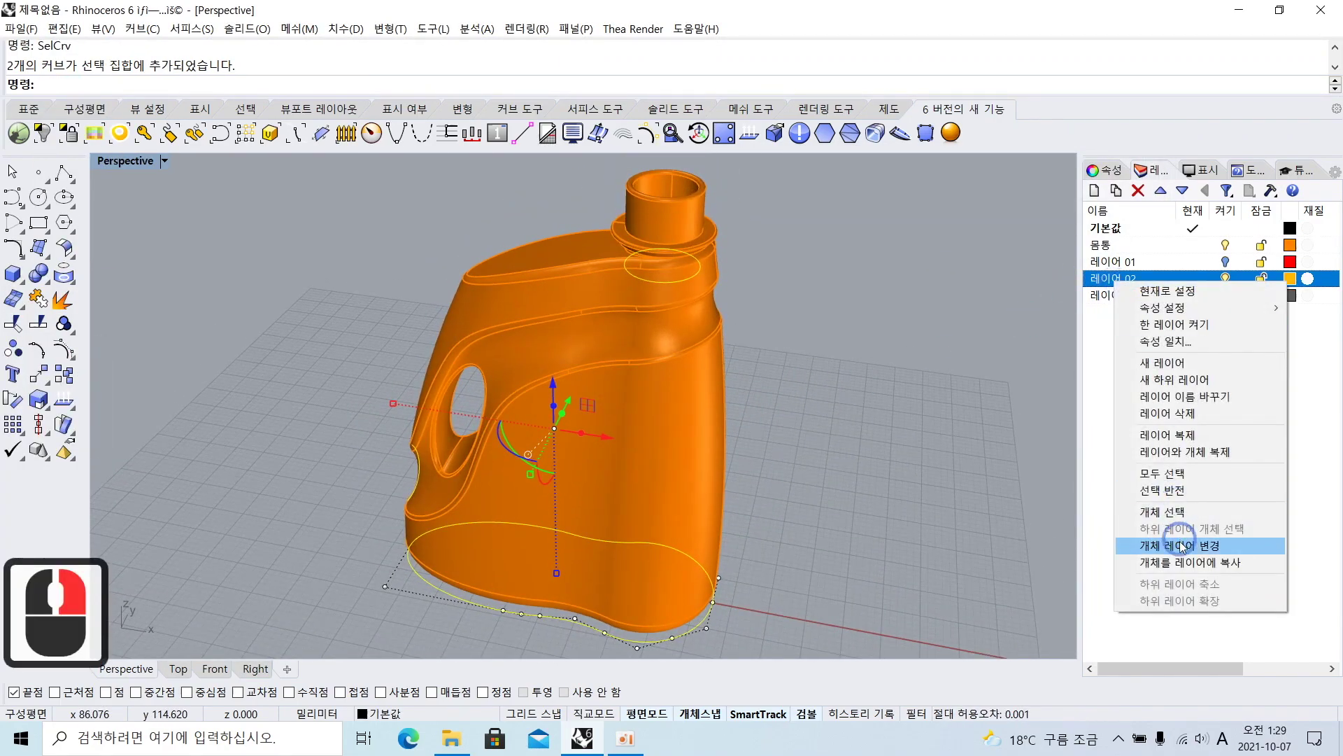
{"action": "left_click", "coordinate": [1178, 543]}
Rename the 레이어 02 layer to 커브 and turn it off
{"action": "double_click", "coordinate": [1122, 280]}
{"action": "type", "text": "z"}
{"action": "key", "text": "BackSpace"}
{"action": "key", "text": "Hangul"}
{"action": "type", "text": "커브"}
{"action": "left_click", "coordinate": [1225, 279]}
{"action": "left_click", "coordinate": [843, 272]}
In the Front view, start a polyline at the neck rim's center with Center snap, going straight up and about 5.5 mm outward past the neck
{"action": "scroll", "coordinate": [678, 258], "scroll_direction": "up", "scroll_amount": 4}
{"action": "right_click_drag", "start_coordinate": [699, 194], "coordinate": [665, 203], "text": "shift"}
{"action": "double_click", "coordinate": [148, 161]}
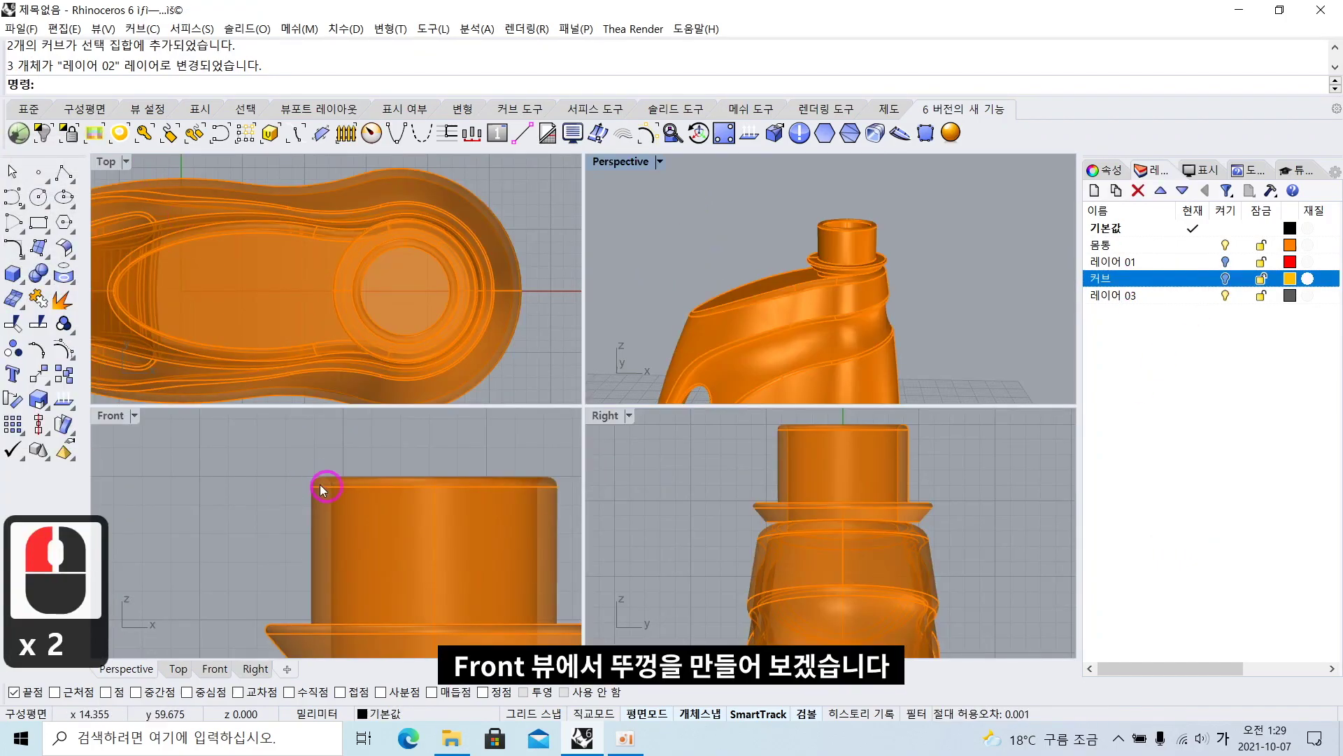
{"action": "right_click_drag", "start_coordinate": [325, 486], "coordinate": [137, 428]}
{"action": "double_click", "coordinate": [121, 417]}
{"action": "scroll", "coordinate": [494, 371], "scroll_direction": "down", "scroll_amount": 2}
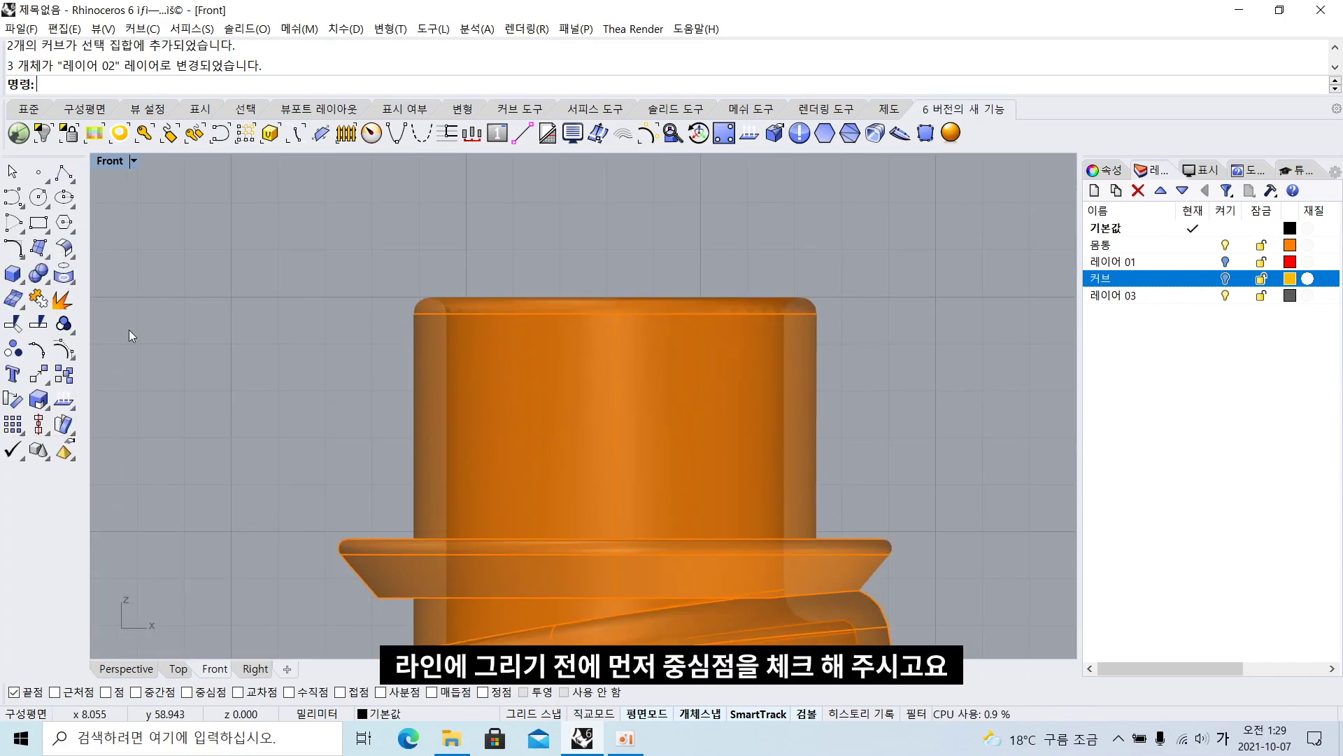
{"action": "left_click", "coordinate": [188, 692]}
{"action": "left_click", "coordinate": [64, 173]}
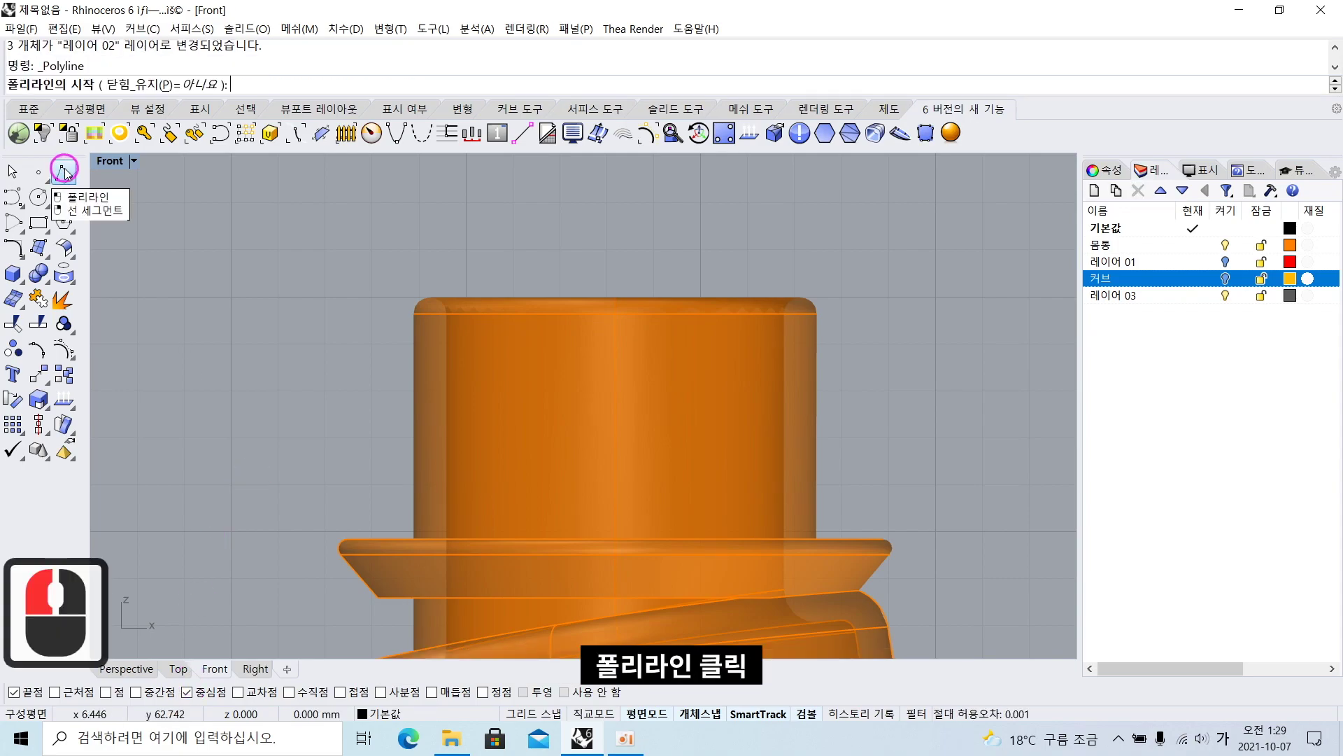
{"action": "left_click", "coordinate": [602, 310]}
{"action": "left_click", "coordinate": [614, 196]}
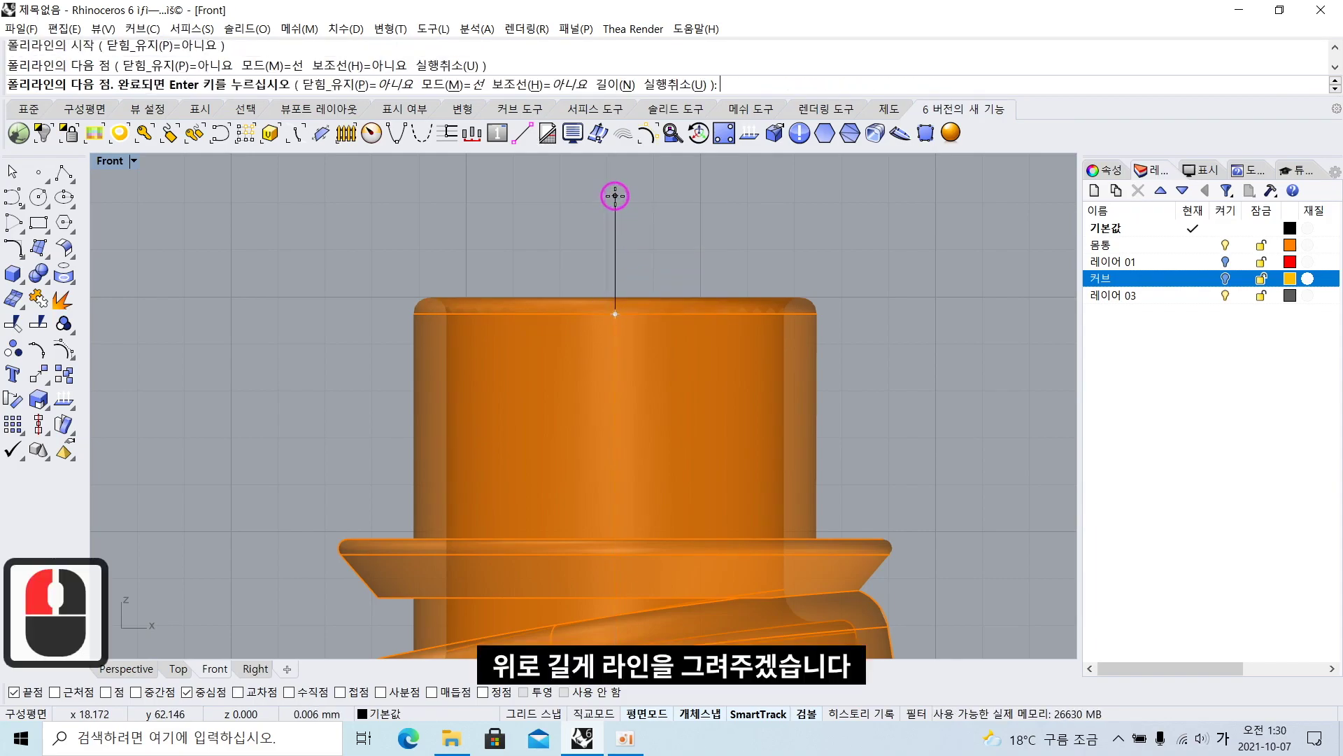
{"action": "left_click", "coordinate": [357, 202], "text": "shift"}
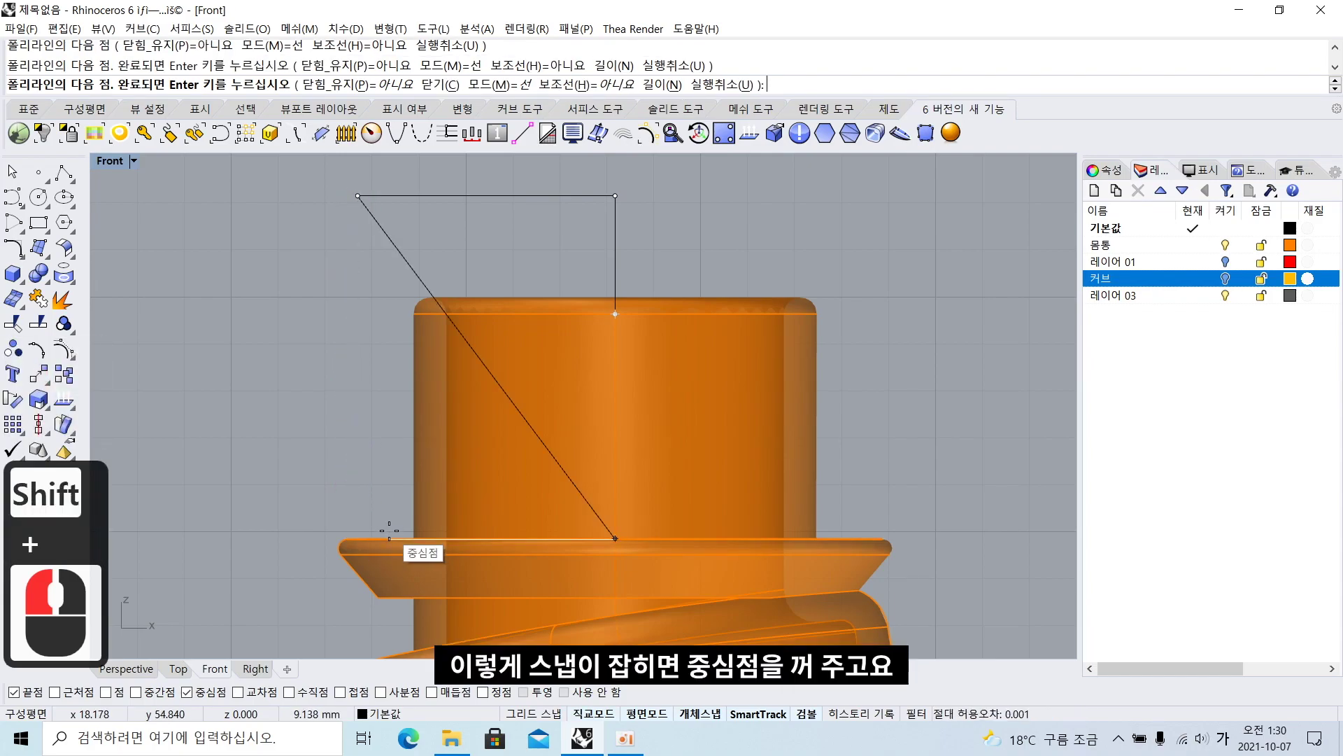
With Center and End snaps off, run the polyline down about 7.2 mm to just above the guard, in beside the neck, up, and across past the centerline
{"action": "left_click", "coordinate": [187, 691]}
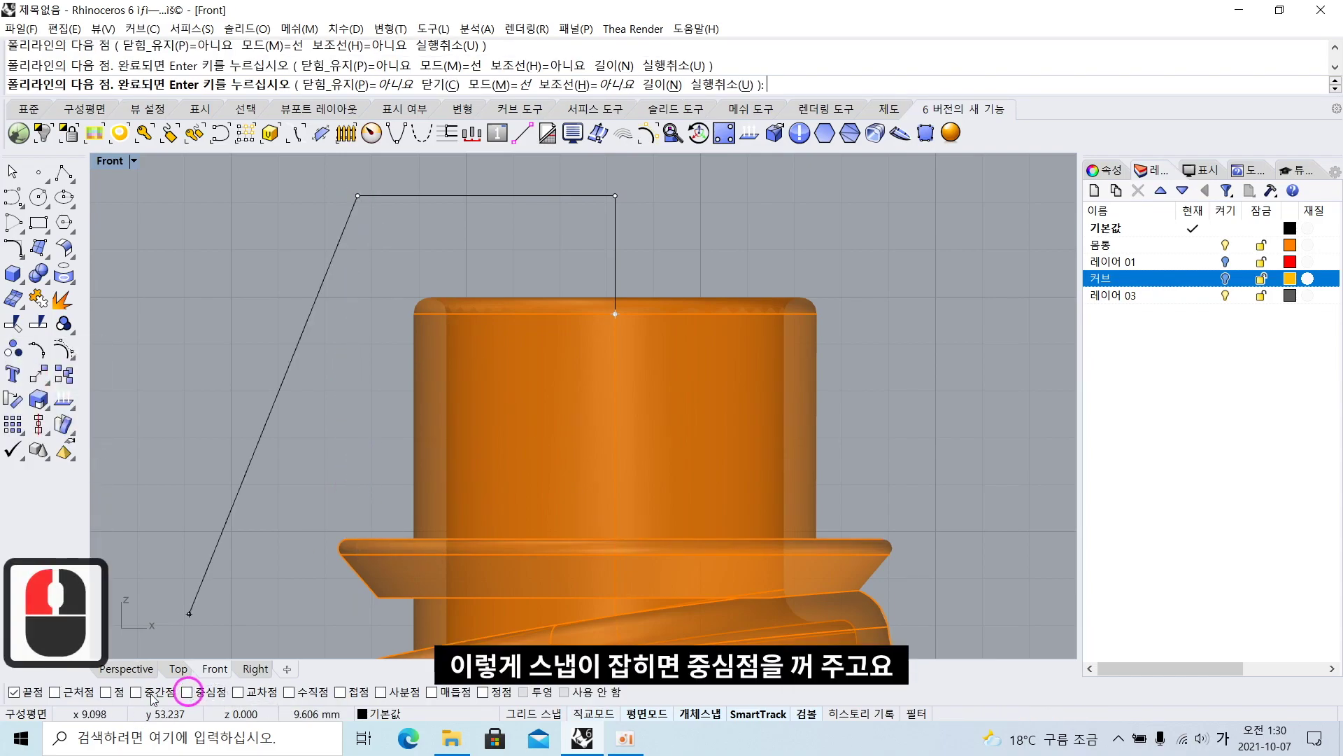
{"action": "left_click", "coordinate": [28, 692]}
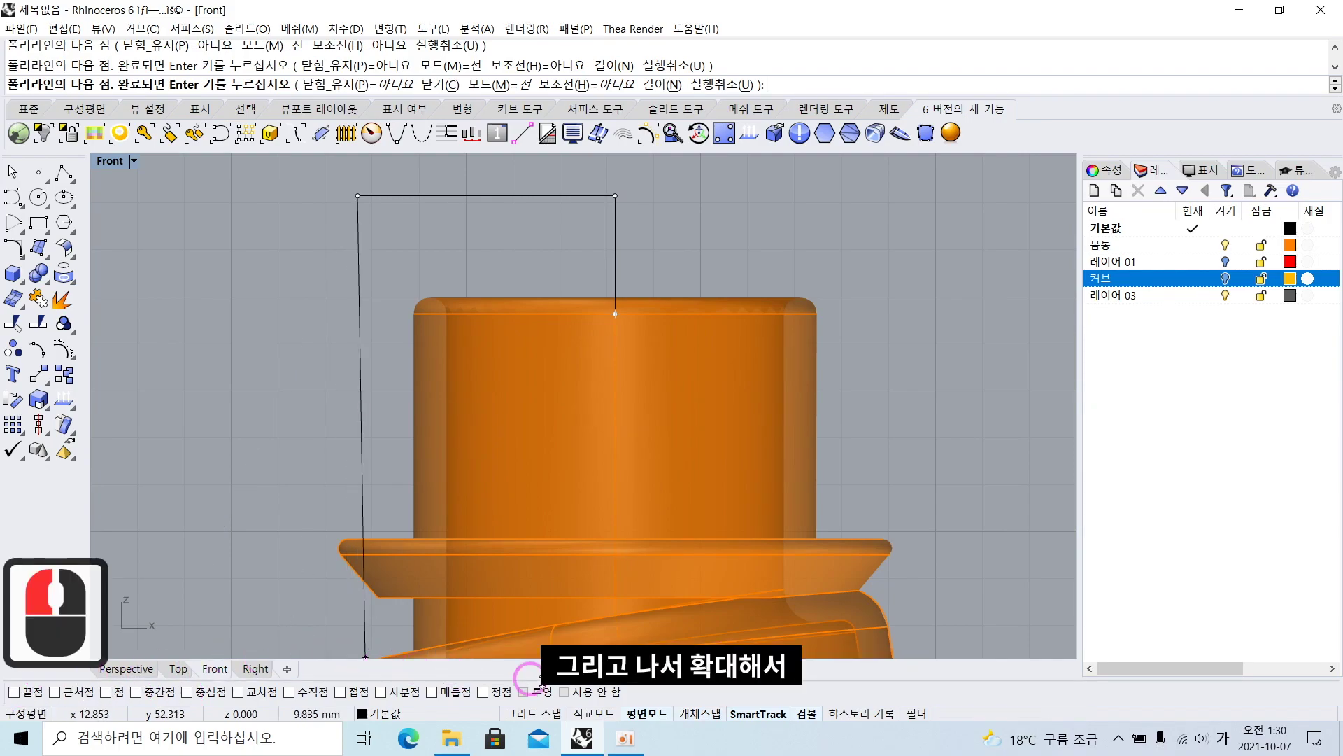
{"action": "scroll", "coordinate": [353, 504], "scroll_direction": "up", "scroll_amount": 3}
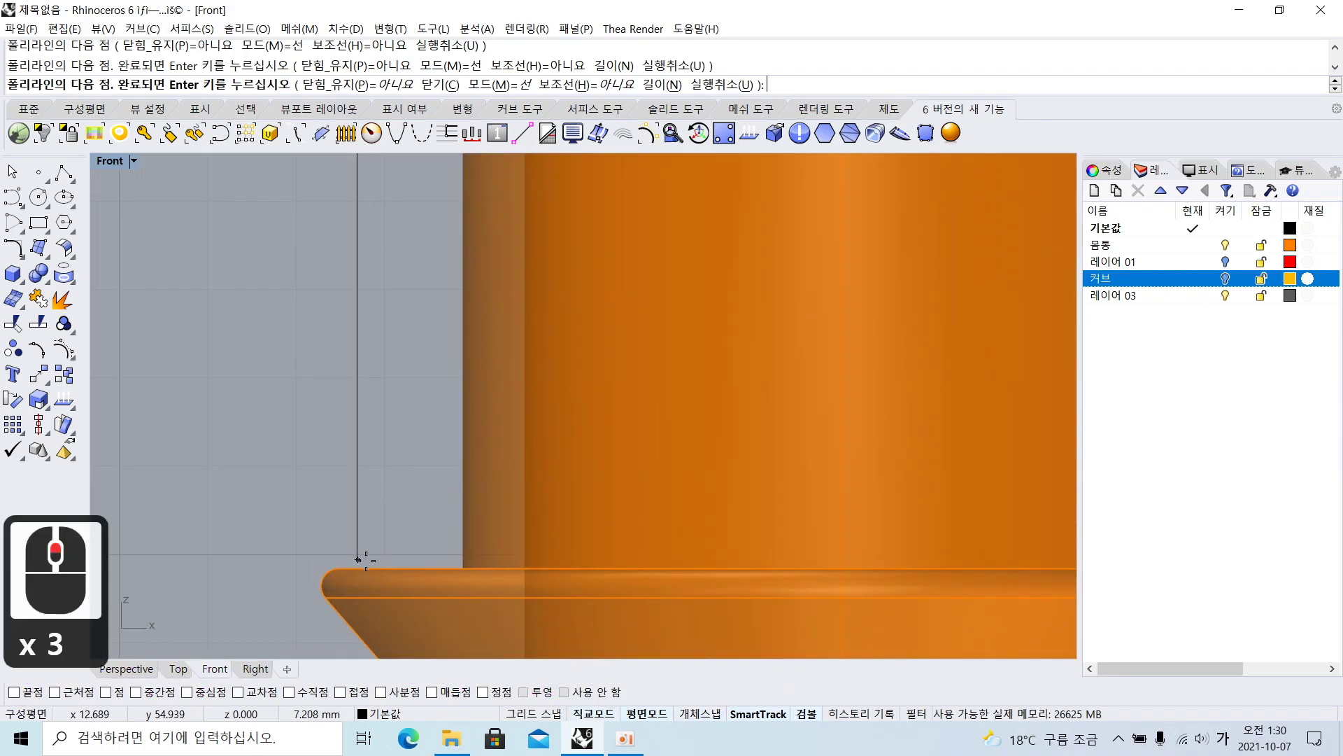
{"action": "scroll", "coordinate": [365, 560], "scroll_direction": "up", "scroll_amount": 1}
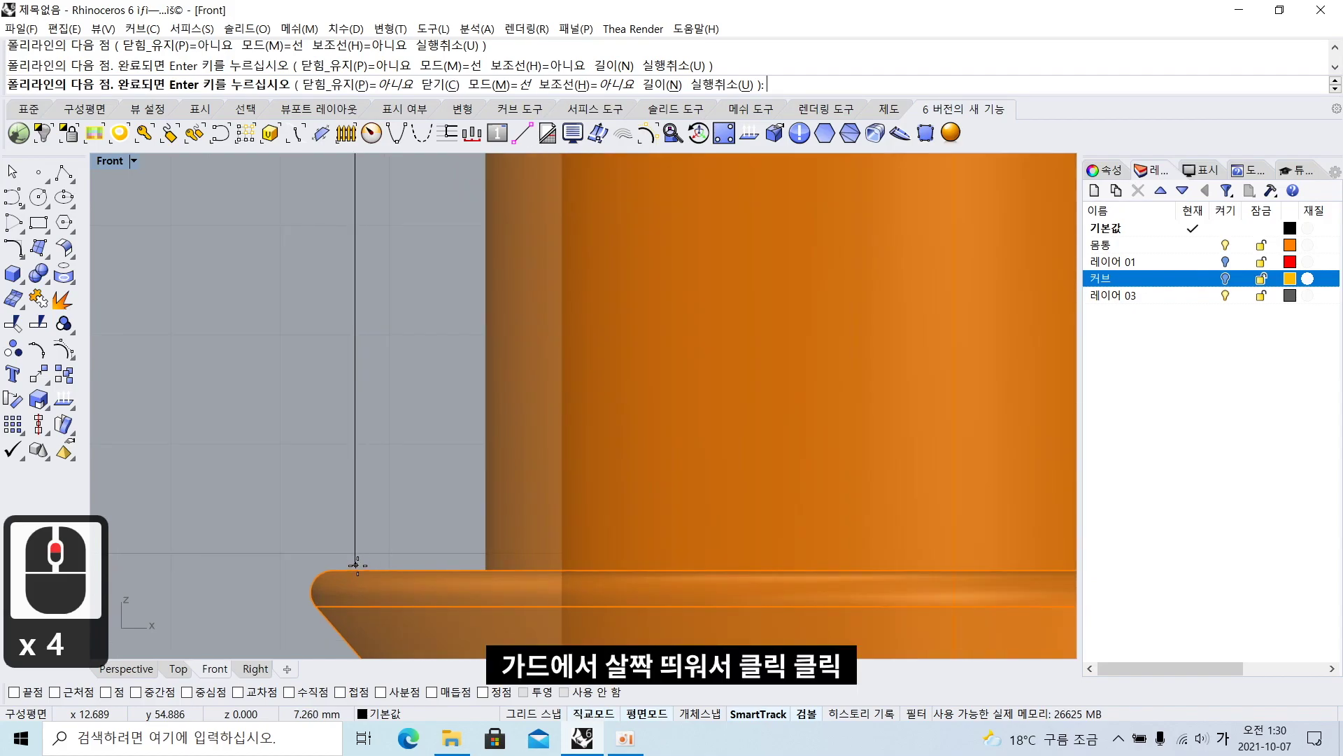
{"action": "left_click", "coordinate": [357, 562], "text": "shift"}
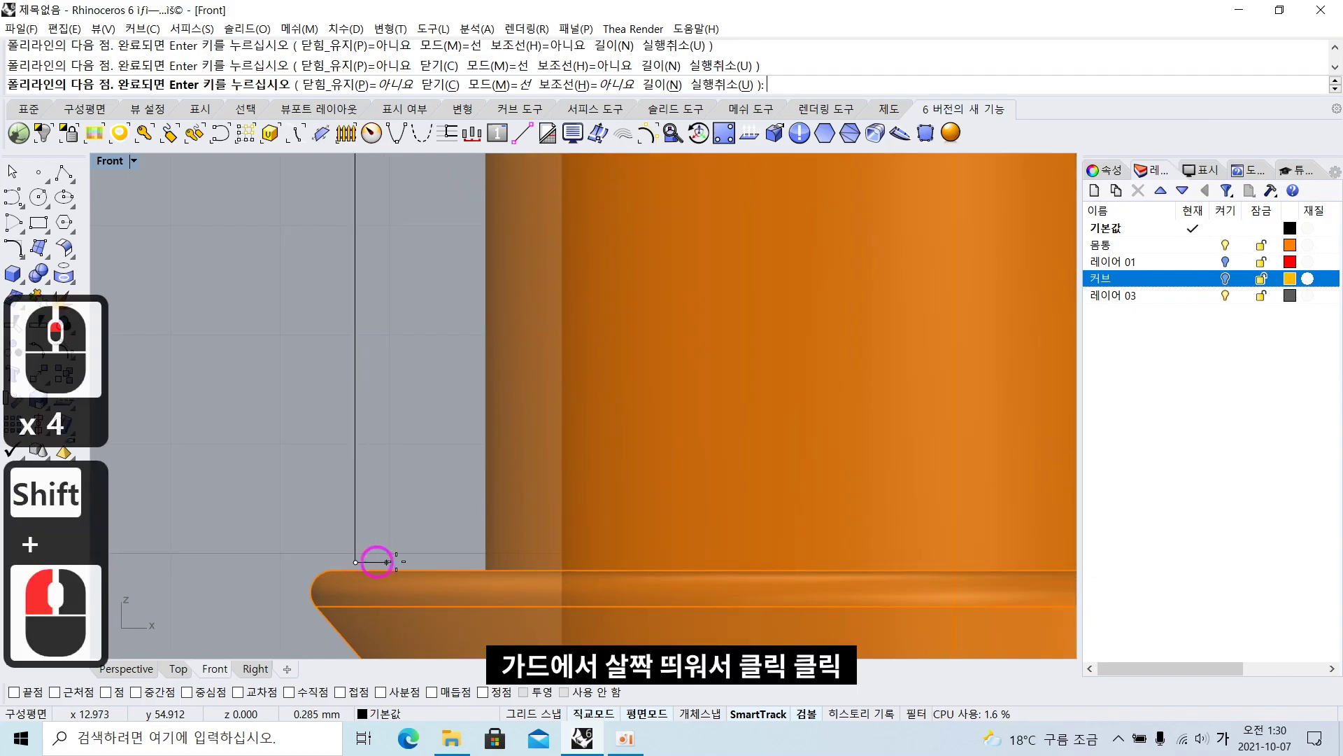
{"action": "left_click", "coordinate": [481, 562], "text": "shift"}
{"action": "scroll", "coordinate": [481, 562], "scroll_direction": "down", "scroll_amount": 5}
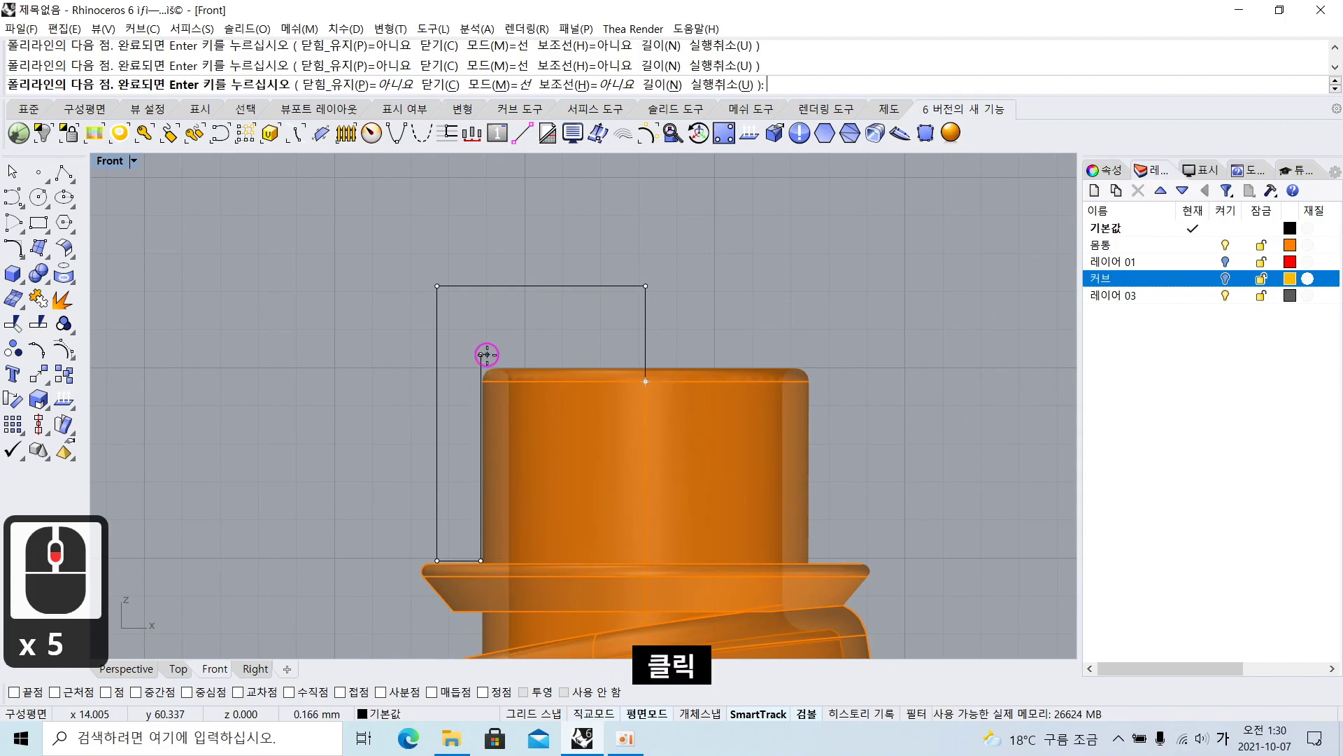
{"action": "left_click", "coordinate": [481, 355], "text": "shift"}
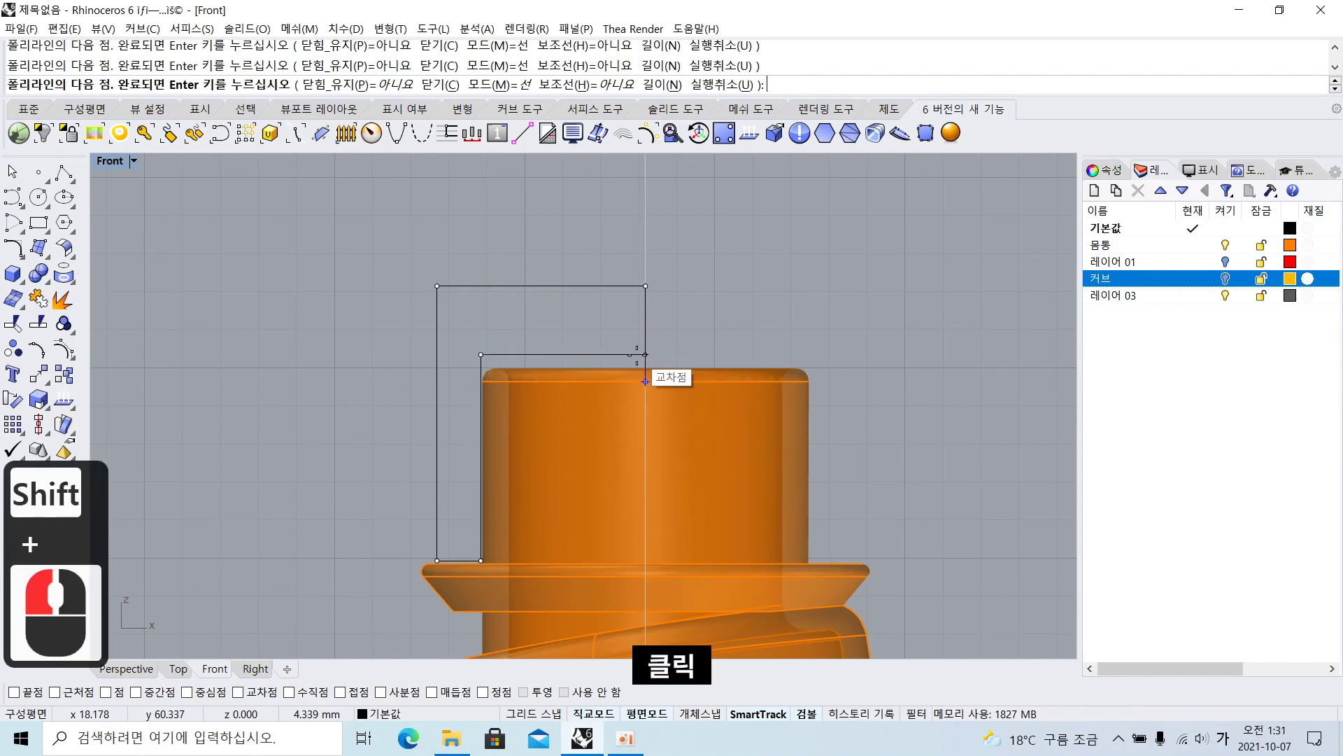
{"action": "left_click", "coordinate": [697, 351]}
{"action": "key", "text": "space"}
Explode the cap profile polyline into separate segments
{"action": "scroll", "coordinate": [585, 330], "scroll_direction": "up", "scroll_amount": 2}
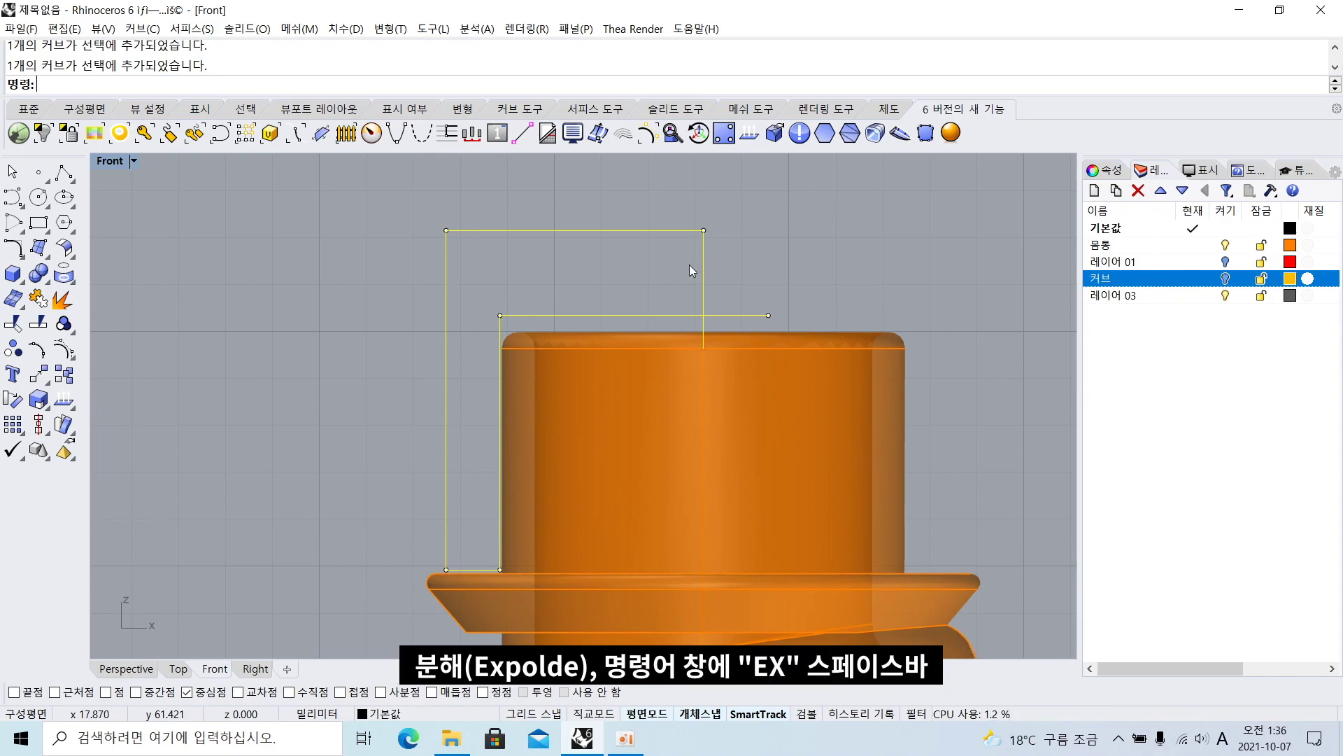
{"action": "key", "text": "space"}
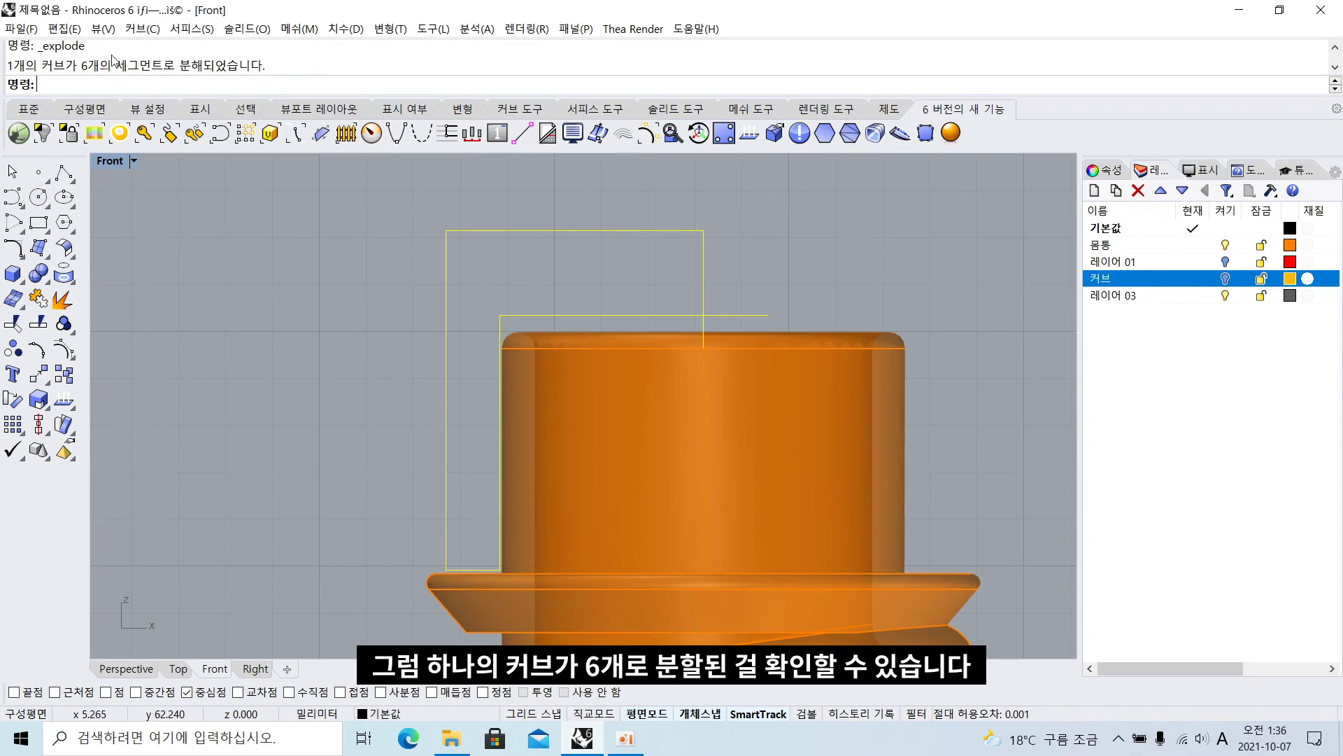
{"action": "left_click", "coordinate": [741, 263]}
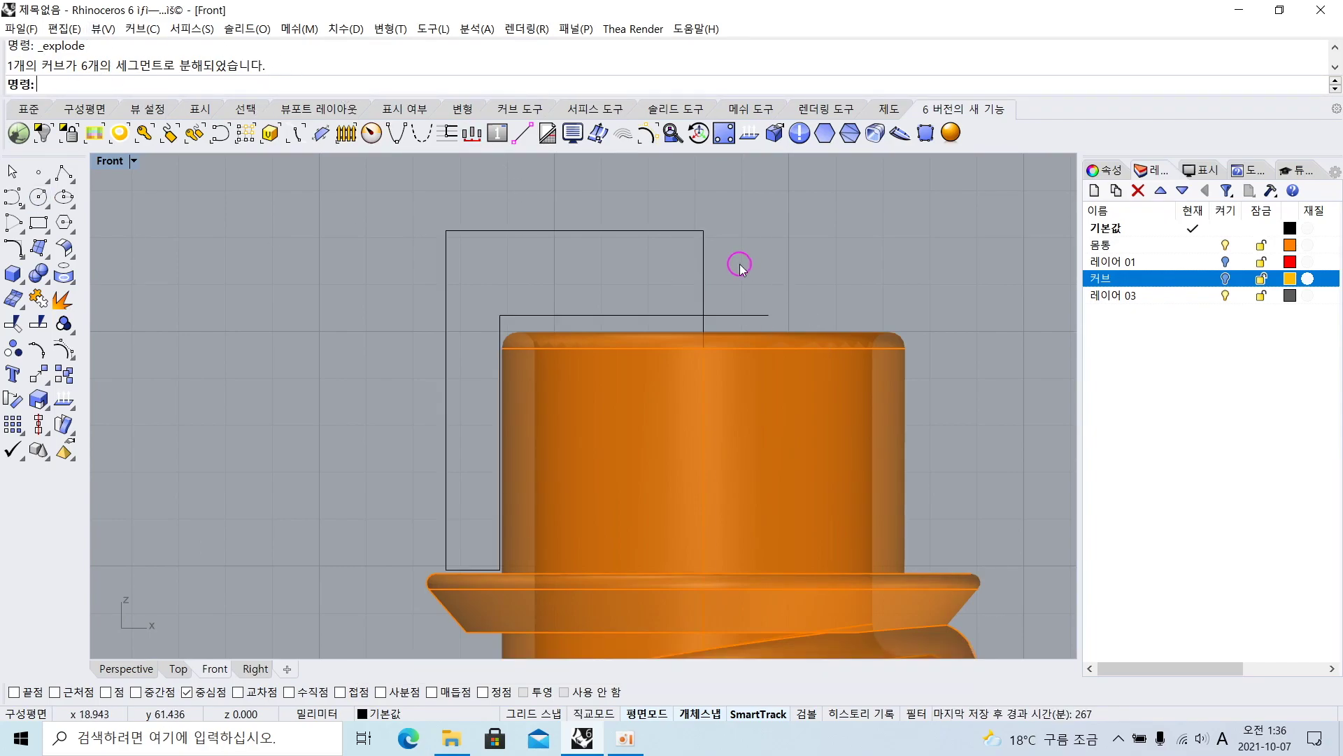
Trim the overhanging ends of the inner horizontal line and the vertical center line where they cross
{"action": "scroll", "coordinate": [721, 294], "scroll_direction": "up", "scroll_amount": 2}
{"action": "left_click_drag", "start_coordinate": [666, 326], "coordinate": [661, 327]}
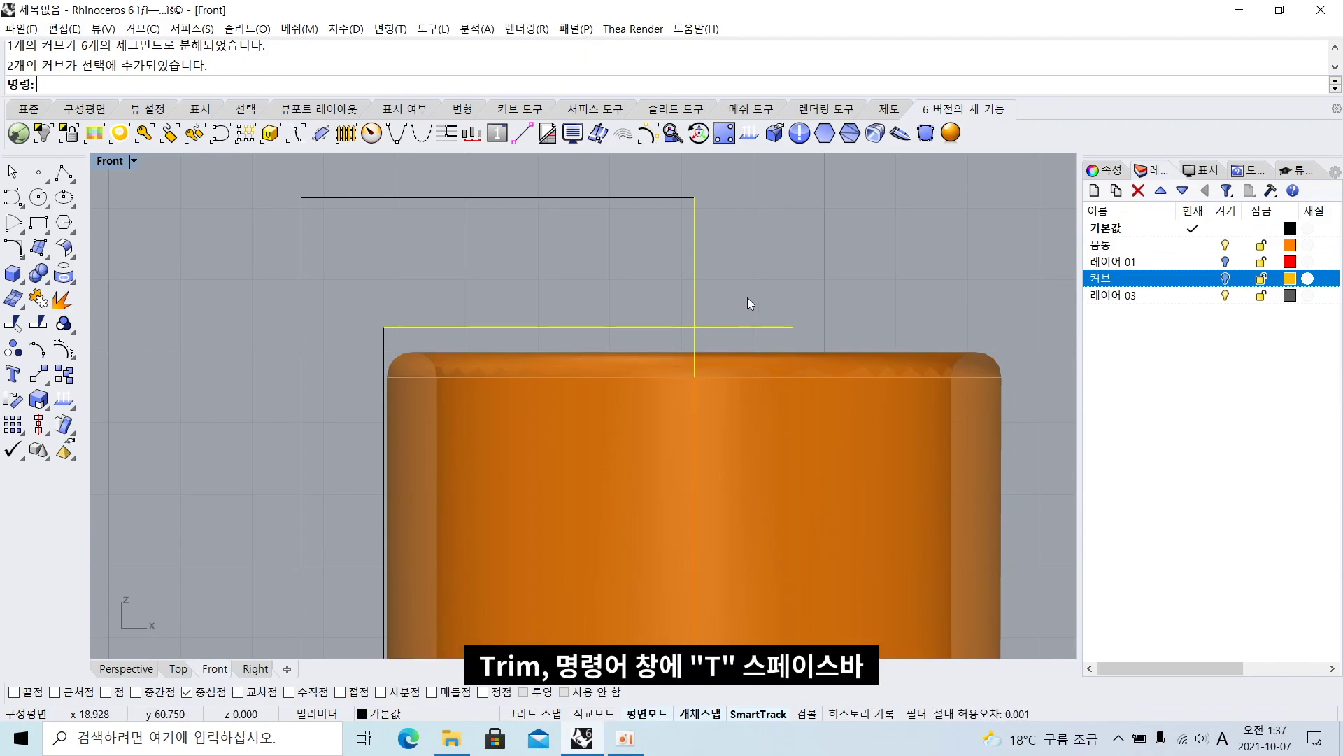
{"action": "type", "text": "t"}
{"action": "key", "text": "space"}
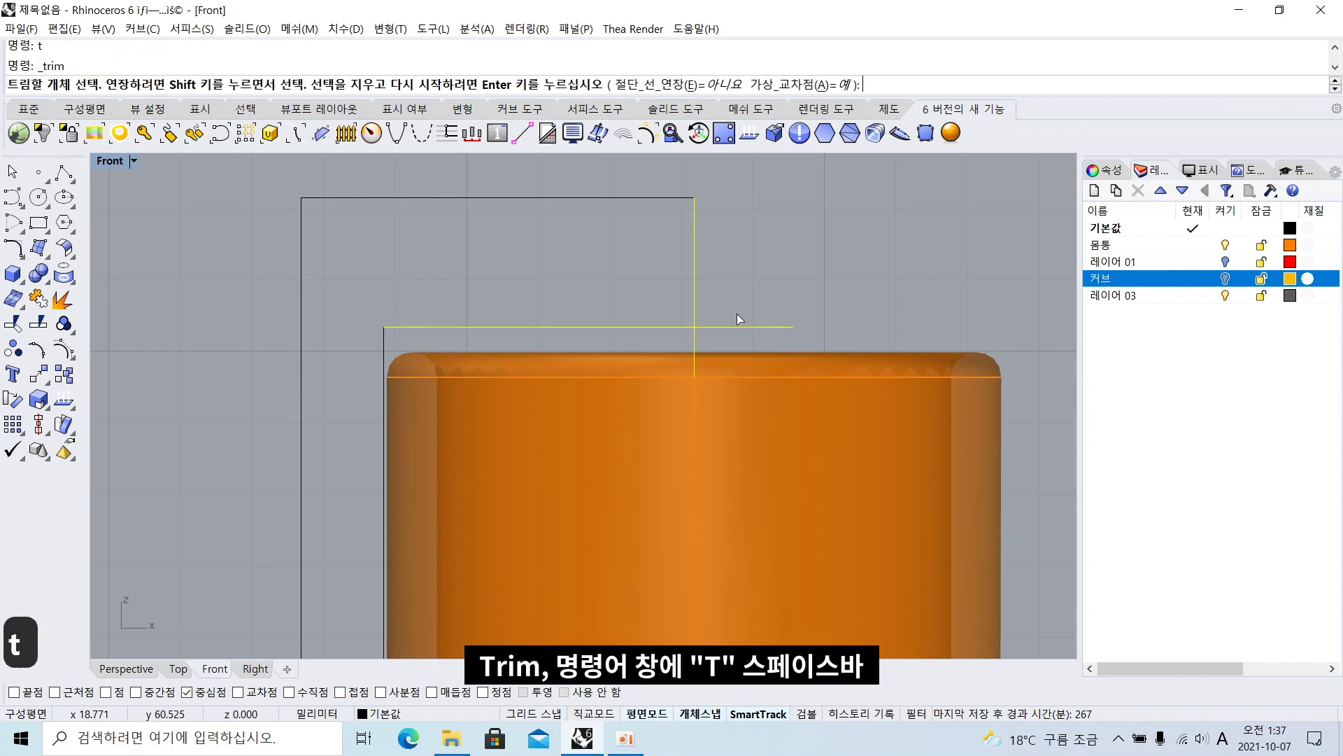
{"action": "left_click", "coordinate": [724, 326]}
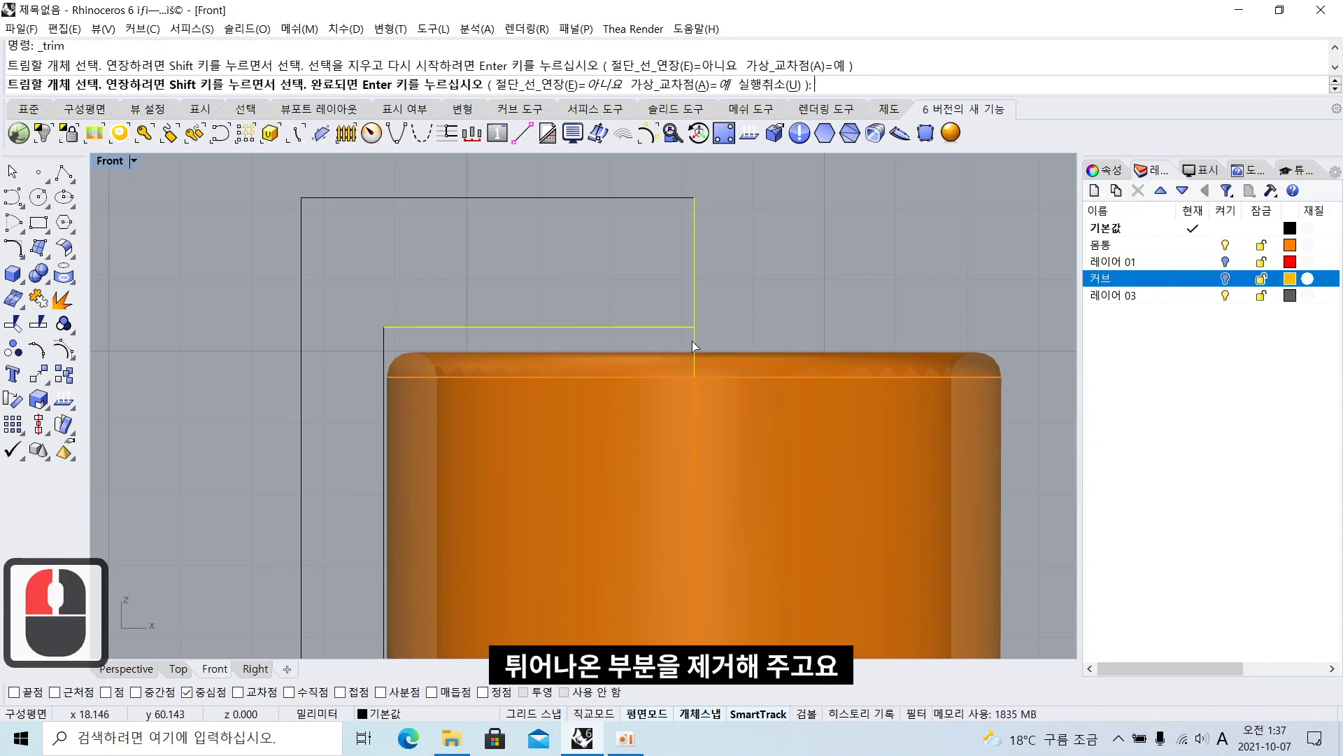
{"action": "left_click", "coordinate": [695, 338]}
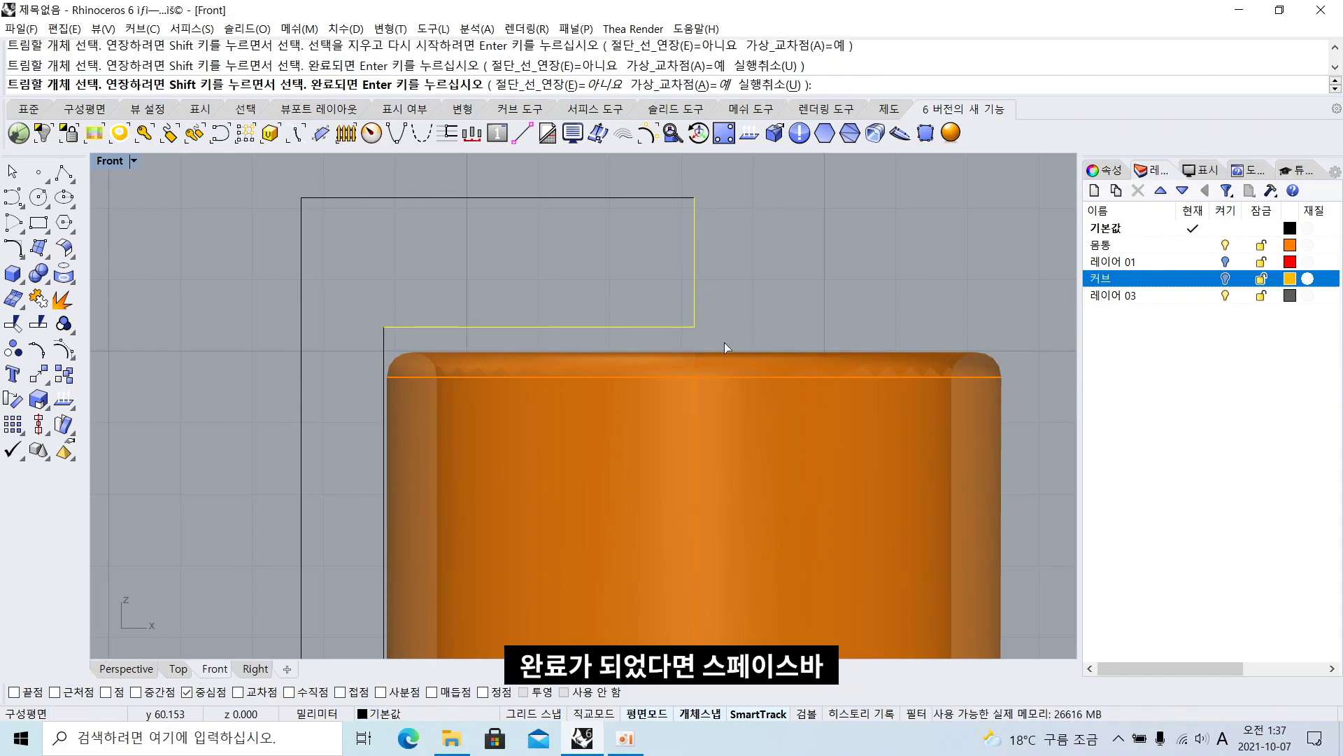
{"action": "key", "text": "space"}
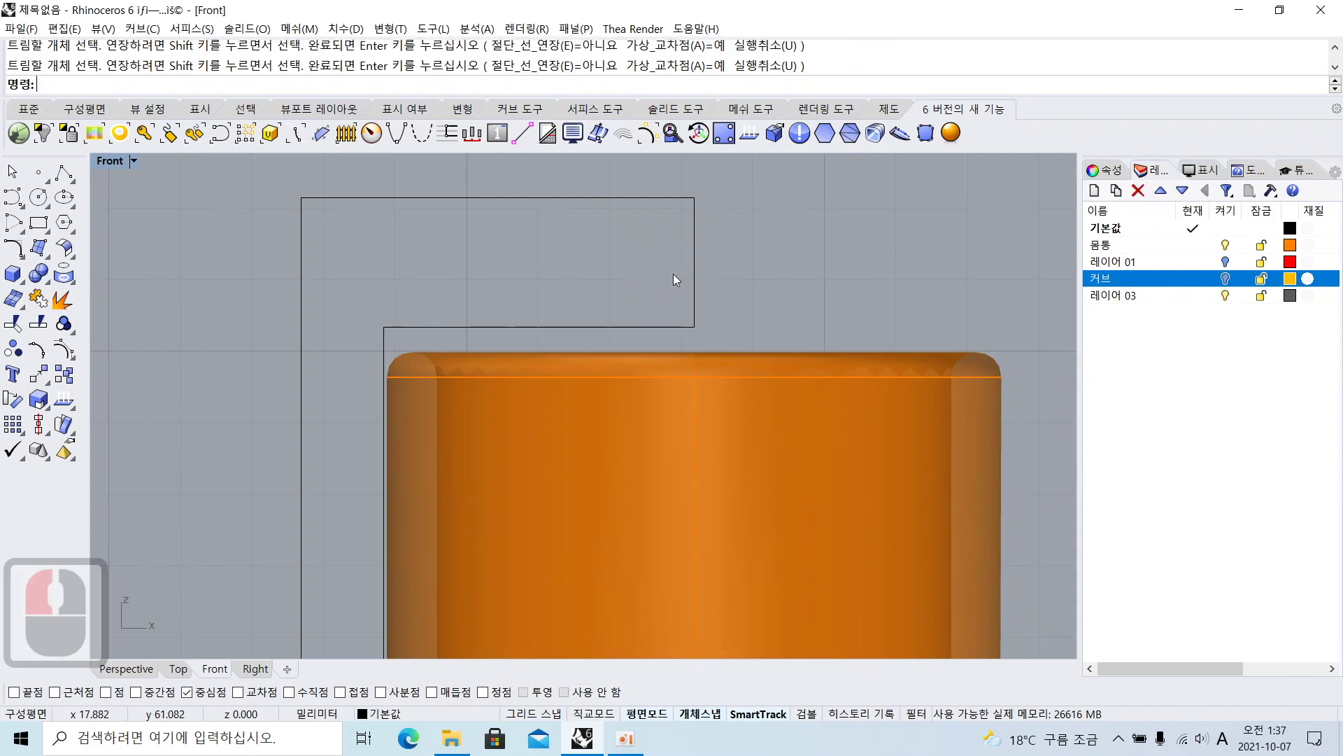
Delete the vertical center segment and join the remaining cap profile lines into one open curve
{"action": "left_click", "coordinate": [695, 262]}
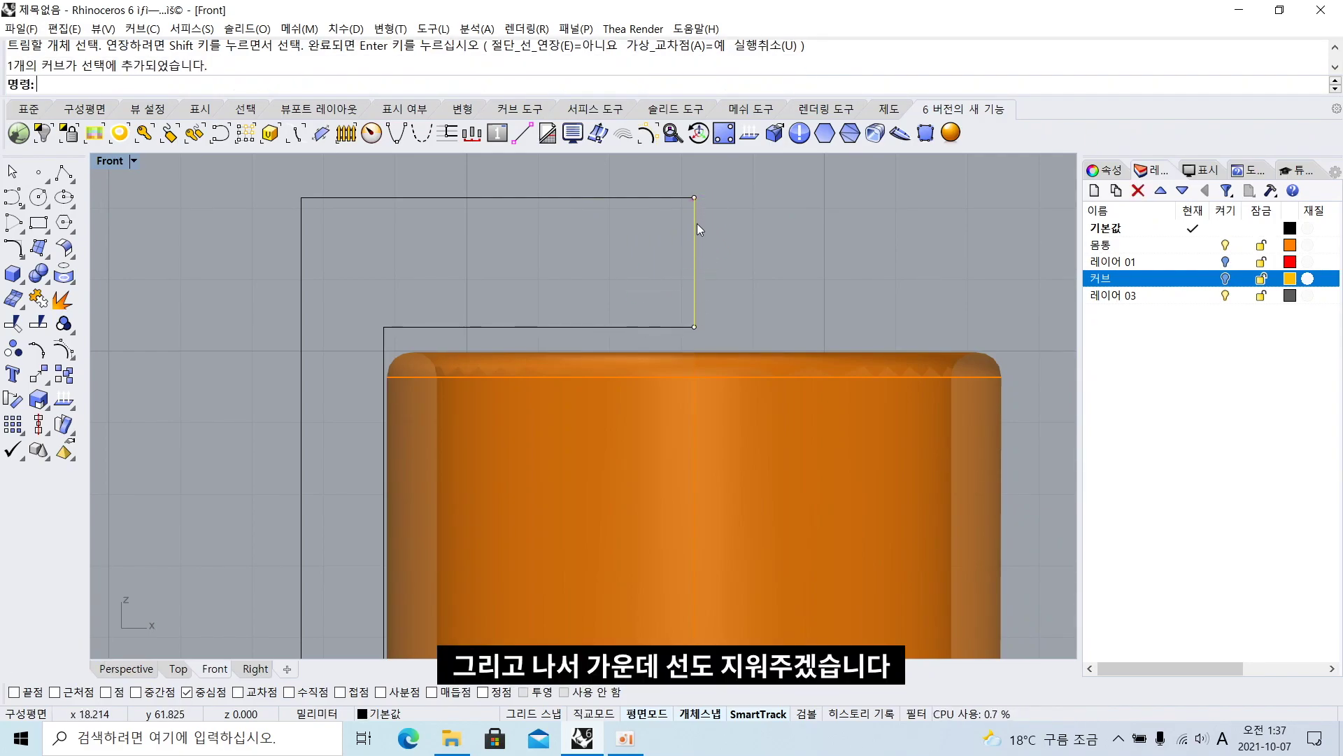
{"action": "key", "text": "BackSpace"}
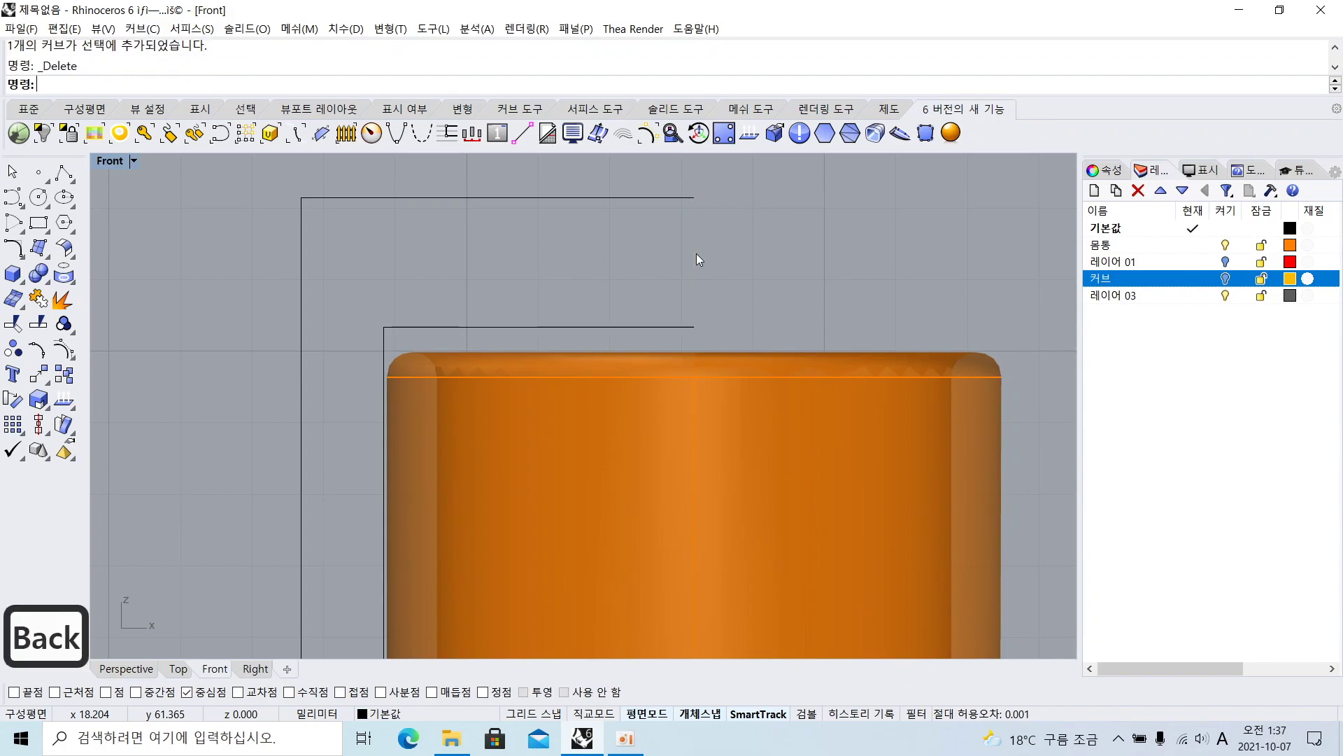
{"action": "scroll", "coordinate": [695, 258], "scroll_direction": "down", "scroll_amount": 2}
{"action": "left_click_drag", "start_coordinate": [322, 165], "coordinate": [754, 586]}
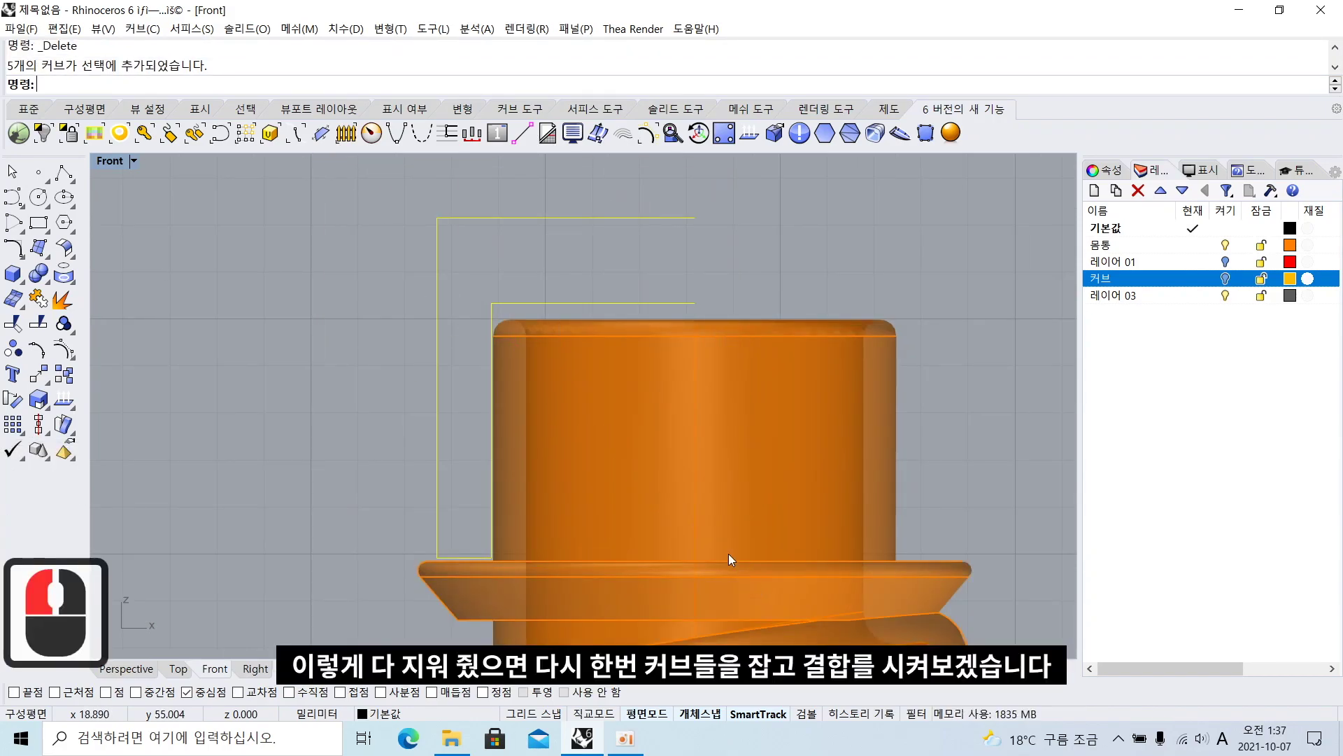
{"action": "type", "text": "j"}
{"action": "key", "text": "space"}
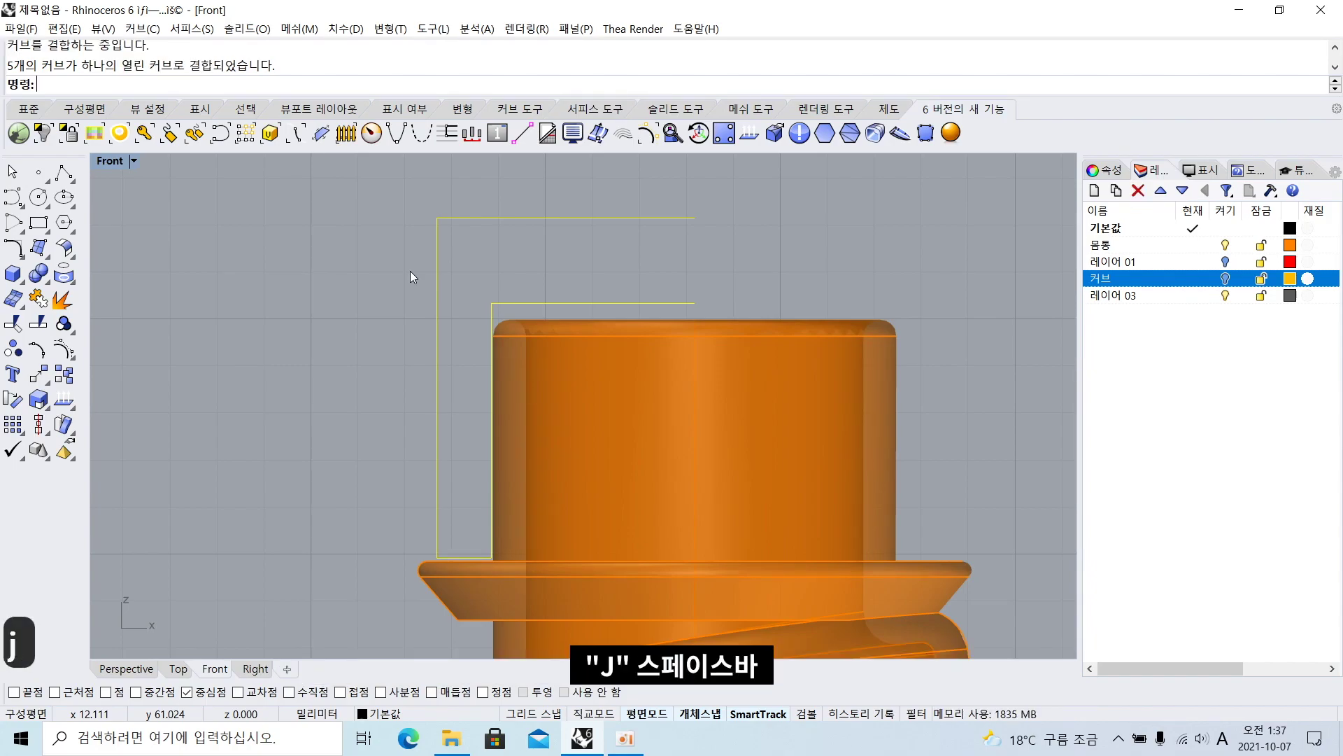
Start a Revolve of the cap profile with End snap on, placing the axis start at the inner horizontal line's endpoint
{"action": "double_click", "coordinate": [116, 162]}
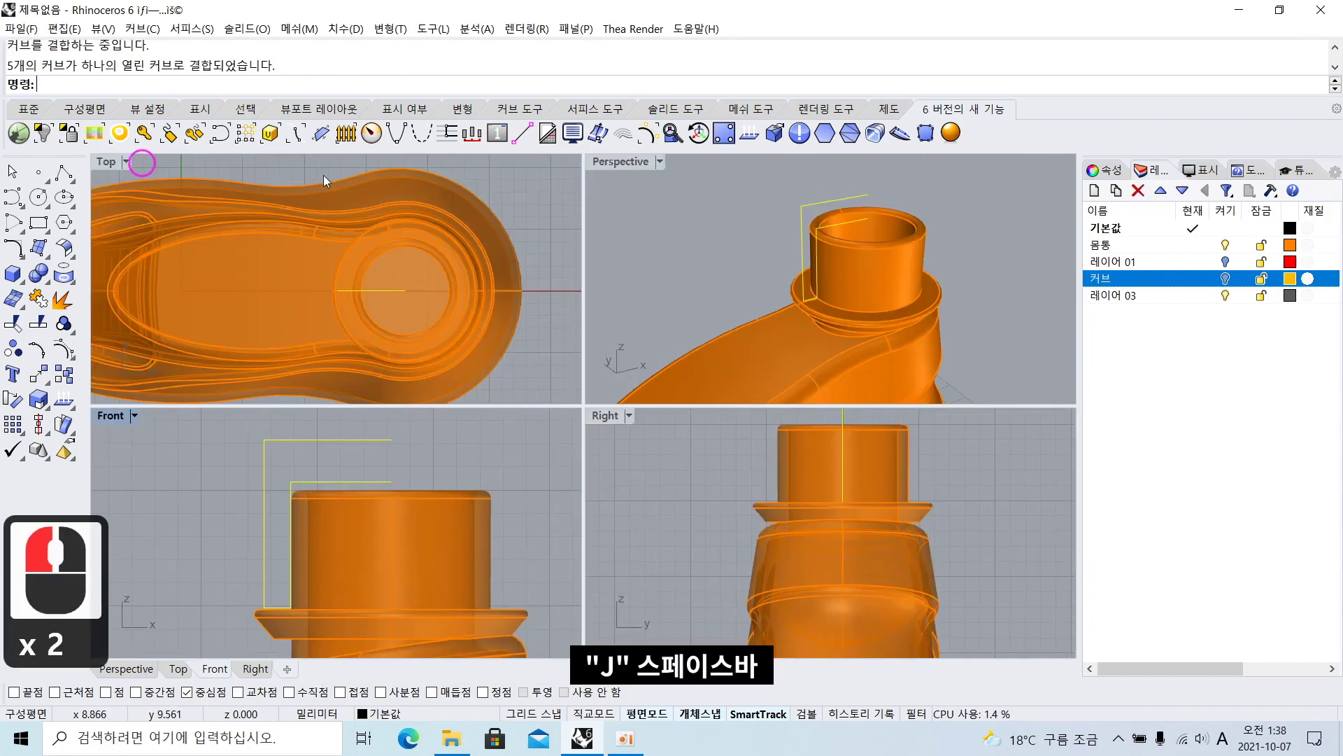
{"action": "double_click", "coordinate": [629, 163]}
{"action": "right_click_drag", "start_coordinate": [845, 312], "coordinate": [804, 308]}
{"action": "right_click_drag", "start_coordinate": [782, 306], "coordinate": [619, 337]}
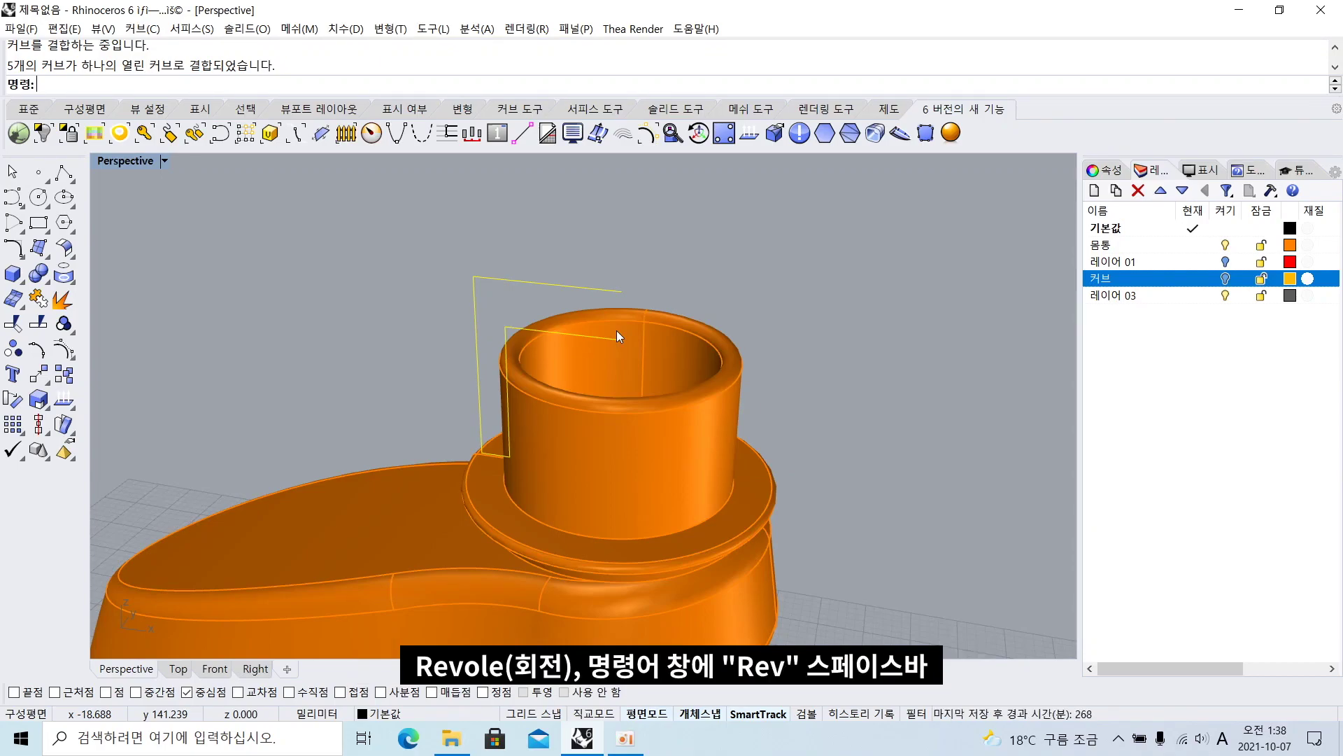
{"action": "type", "text": "rev"}
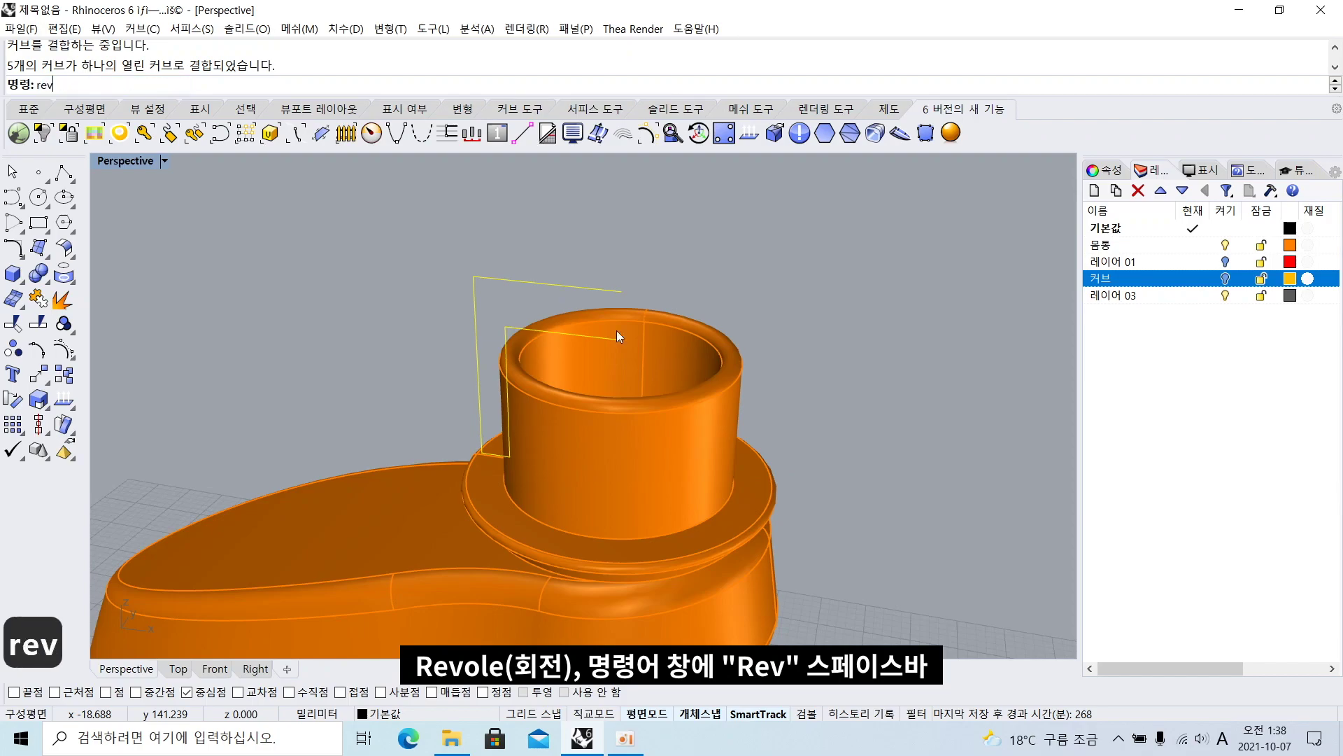
{"action": "key", "text": "space"}
{"action": "left_click", "coordinate": [14, 692]}
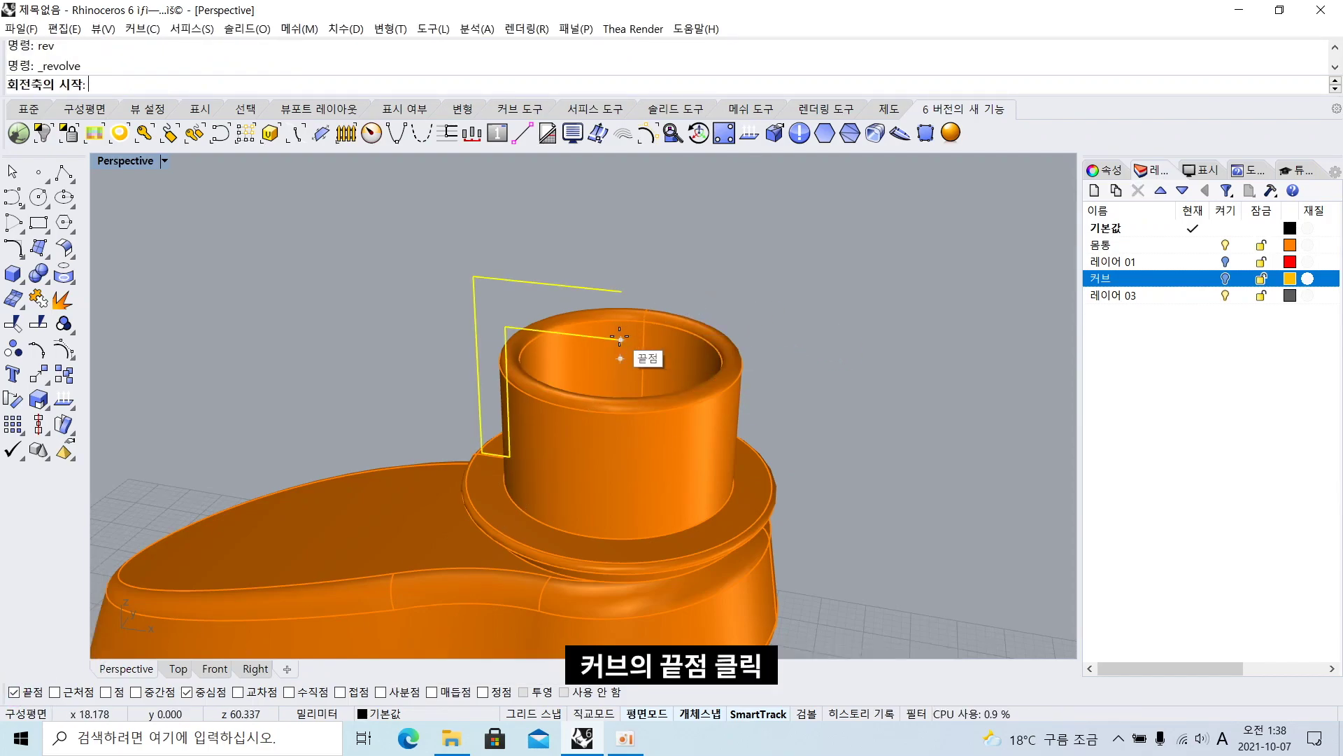
{"action": "left_click", "coordinate": [619, 337]}
Set a vertical revolve axis in the Front view and revolve the cap profile from 0 through 360 degrees
{"action": "double_click", "coordinate": [126, 160]}
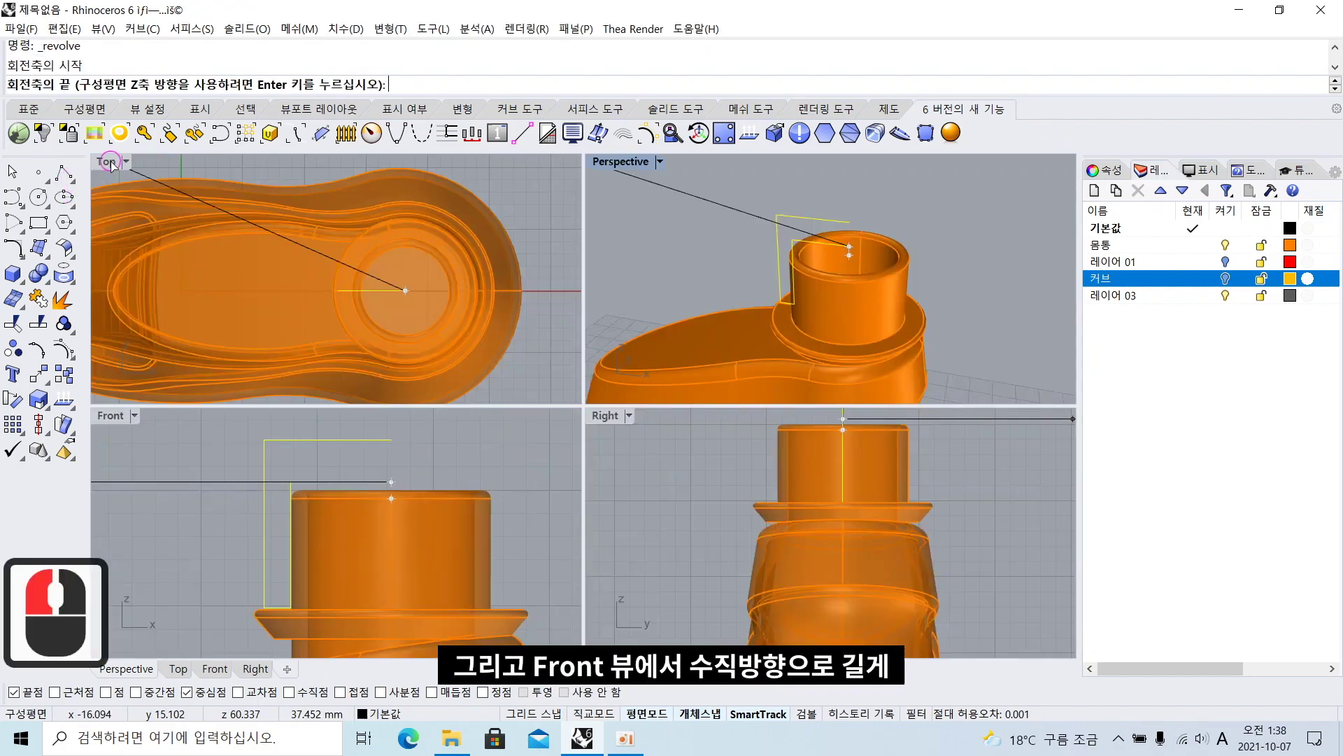
{"action": "right_click_drag", "start_coordinate": [450, 523], "coordinate": [439, 593]}
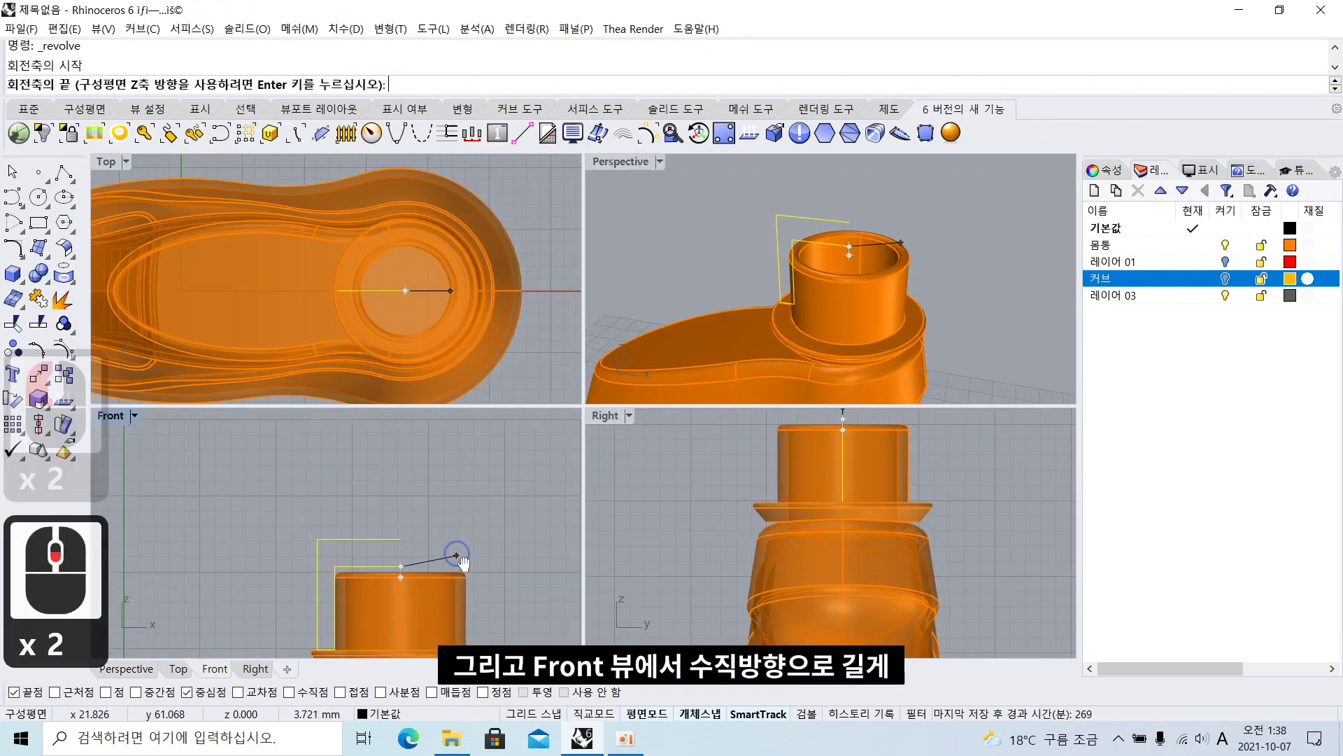
{"action": "left_click", "coordinate": [409, 457], "text": "shift"}
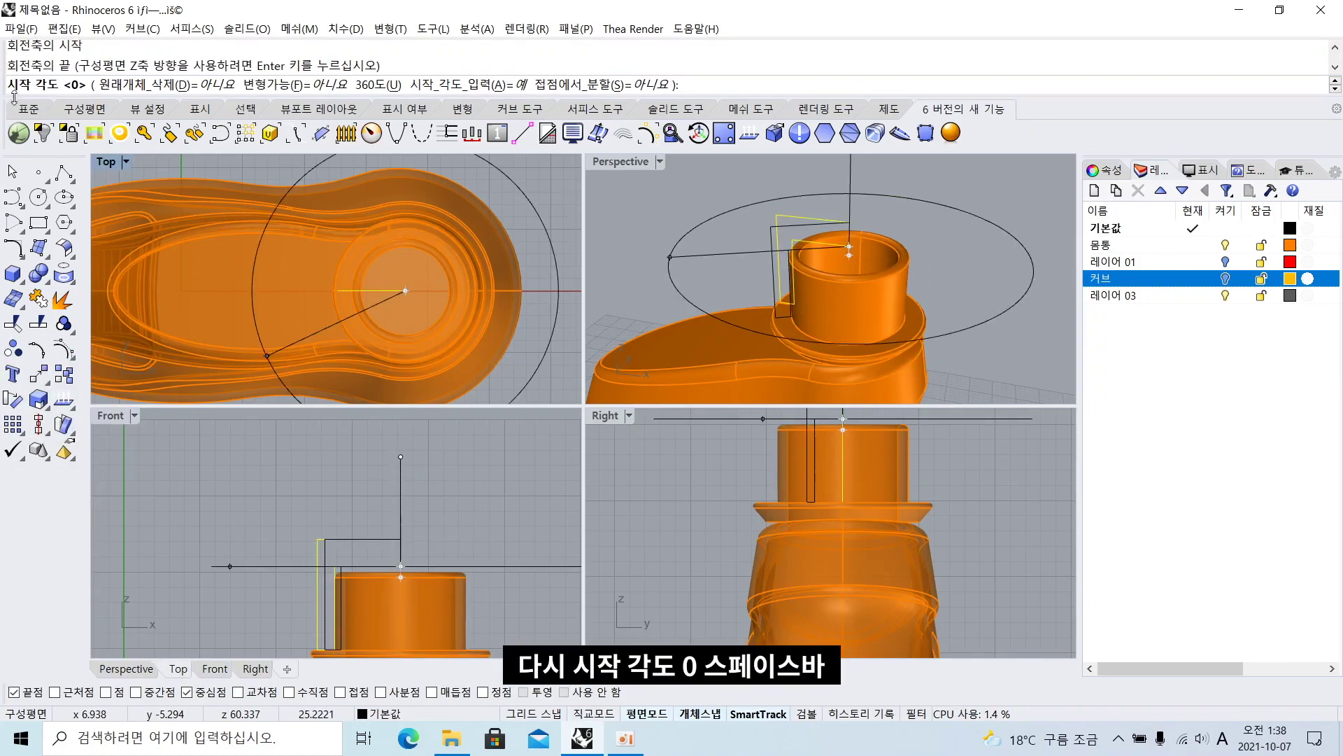
{"action": "key", "text": "space"}
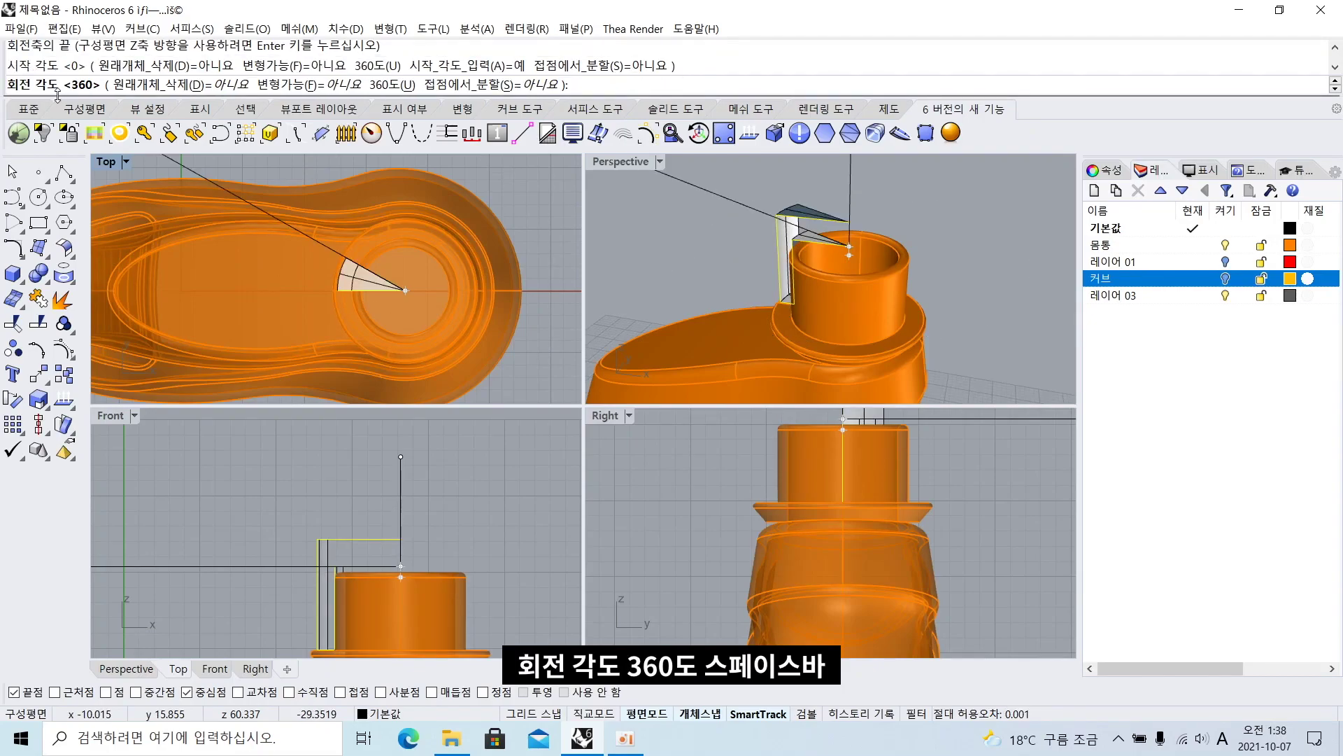
{"action": "key", "text": "space"}
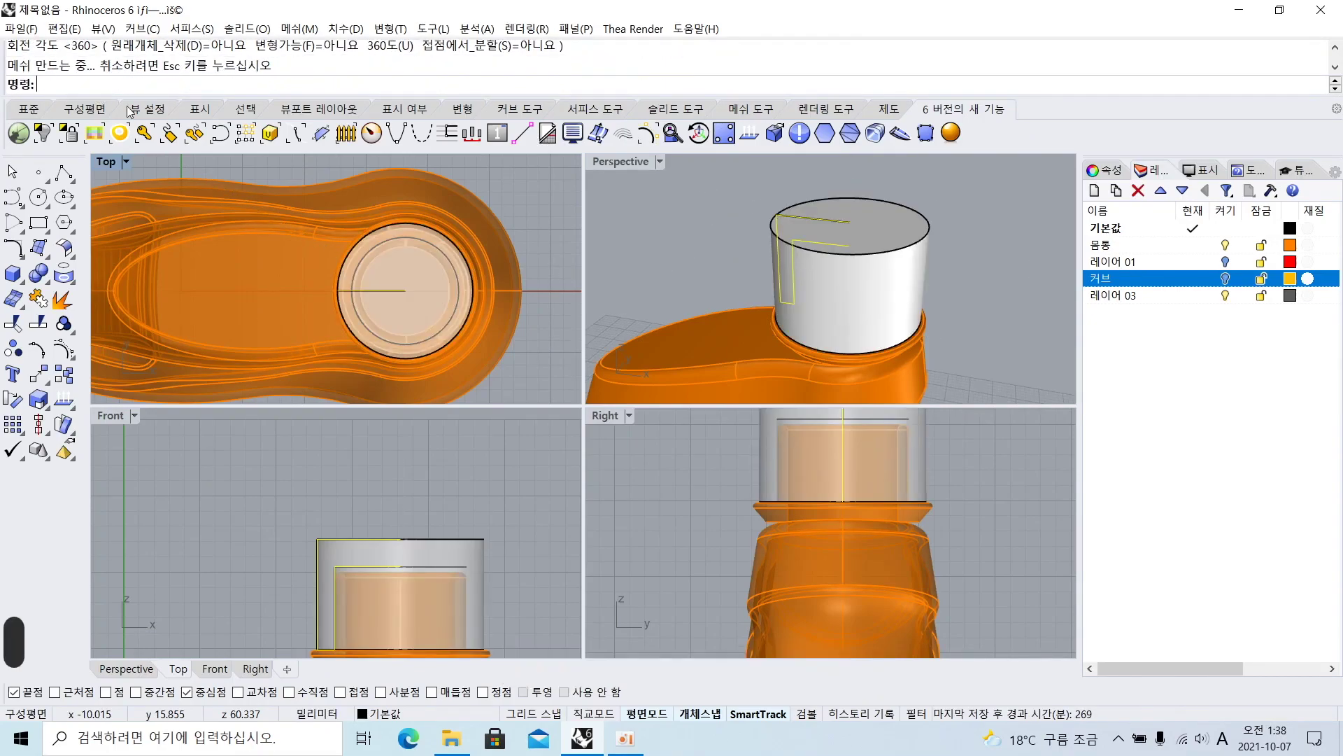
Fillet the cap's top outer edge with a radius of 1
{"action": "left_click", "coordinate": [627, 162]}
{"action": "double_click", "coordinate": [629, 164]}
{"action": "scroll", "coordinate": [646, 285], "scroll_direction": "down", "scroll_amount": 3}
{"action": "right_click_drag", "start_coordinate": [721, 469], "coordinate": [766, 458]}
{"action": "scroll", "coordinate": [573, 277], "scroll_direction": "up", "scroll_amount": 3}
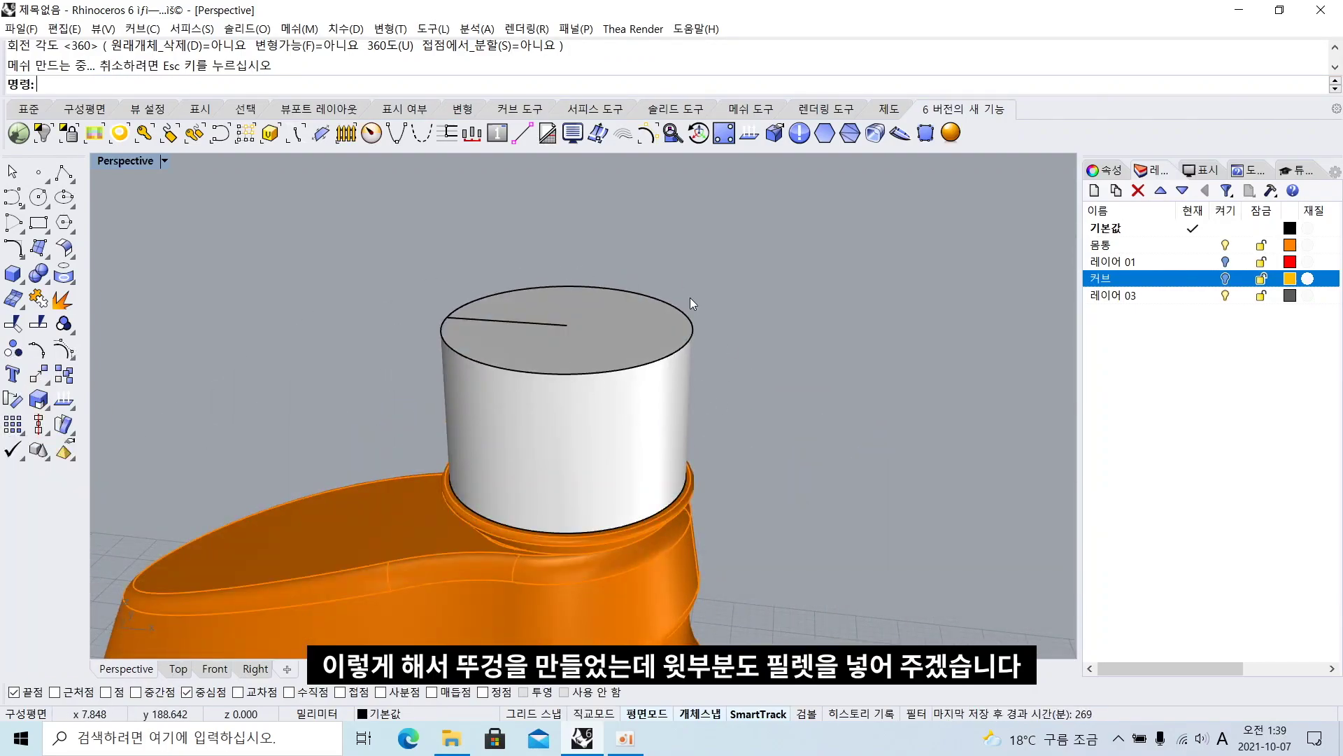
{"action": "type", "text": "fe"}
{"action": "key", "text": "space"}
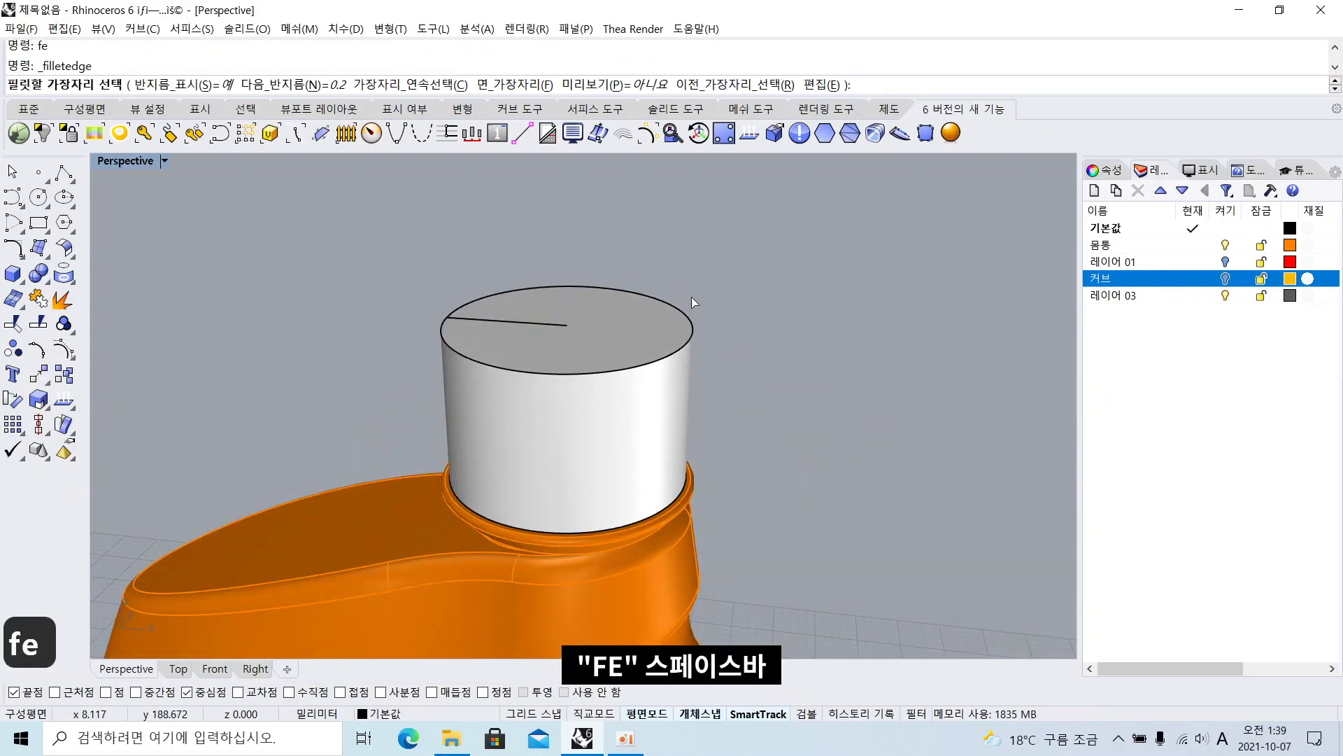
{"action": "type", "text": "1"}
{"action": "key", "text": "Return"}
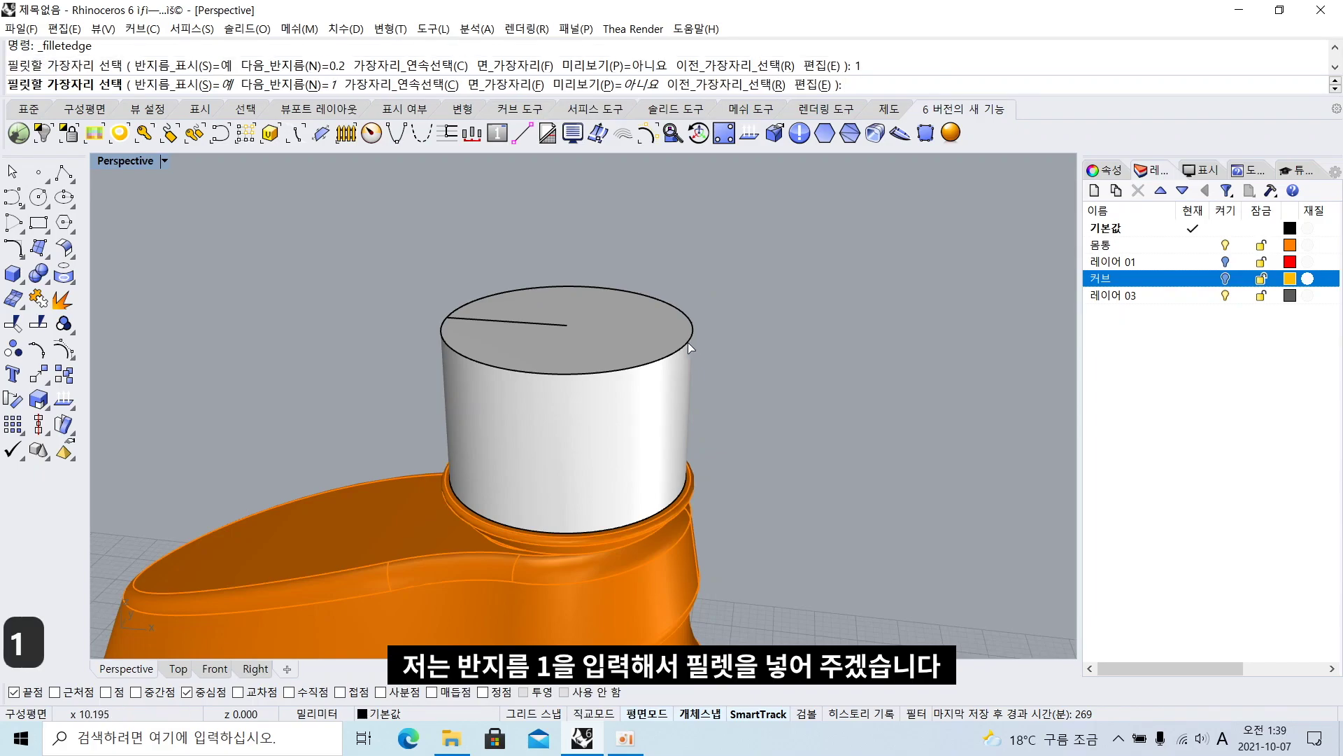
{"action": "left_click", "coordinate": [689, 342]}
{"action": "right_click", "coordinate": [692, 341]}
{"action": "right_click", "coordinate": [700, 341]}
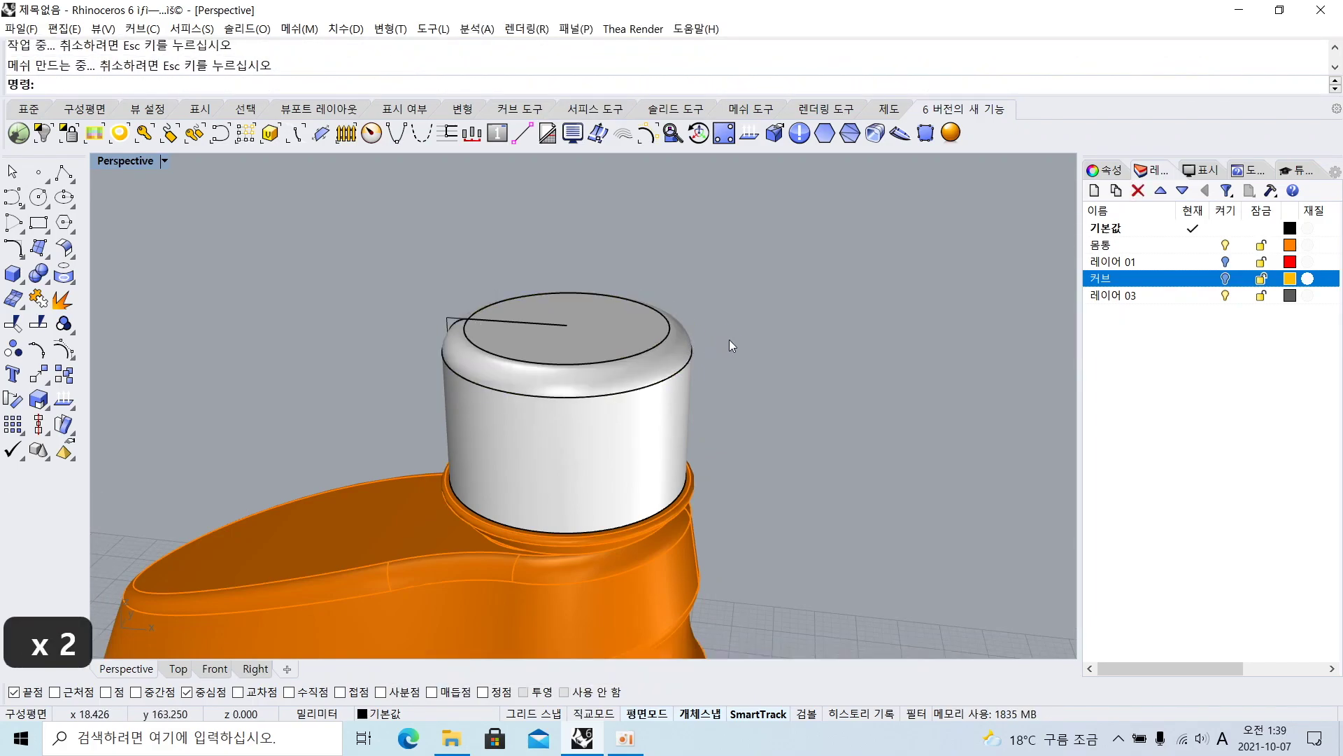
Delete the leftover profile curve used to revolve the cap
{"action": "left_click", "coordinate": [732, 343]}
{"action": "scroll", "coordinate": [735, 347], "scroll_direction": "down", "scroll_amount": 3}
{"action": "right_click_drag", "start_coordinate": [742, 356], "coordinate": [755, 308]}
{"action": "scroll", "coordinate": [756, 312], "scroll_direction": "down", "scroll_amount": 1}
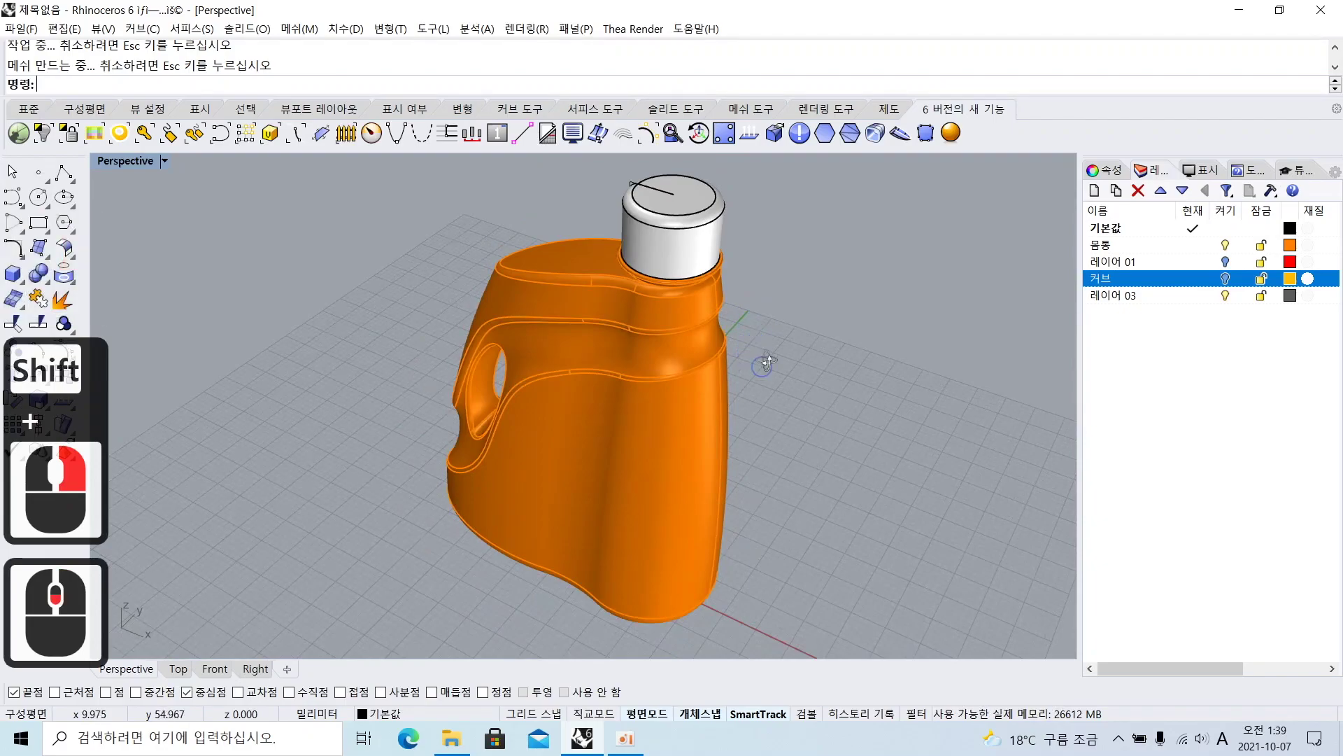
{"action": "right_click_drag", "start_coordinate": [645, 249], "coordinate": [534, 168]}
{"action": "scroll", "coordinate": [534, 168], "scroll_direction": "up", "scroll_amount": 3}
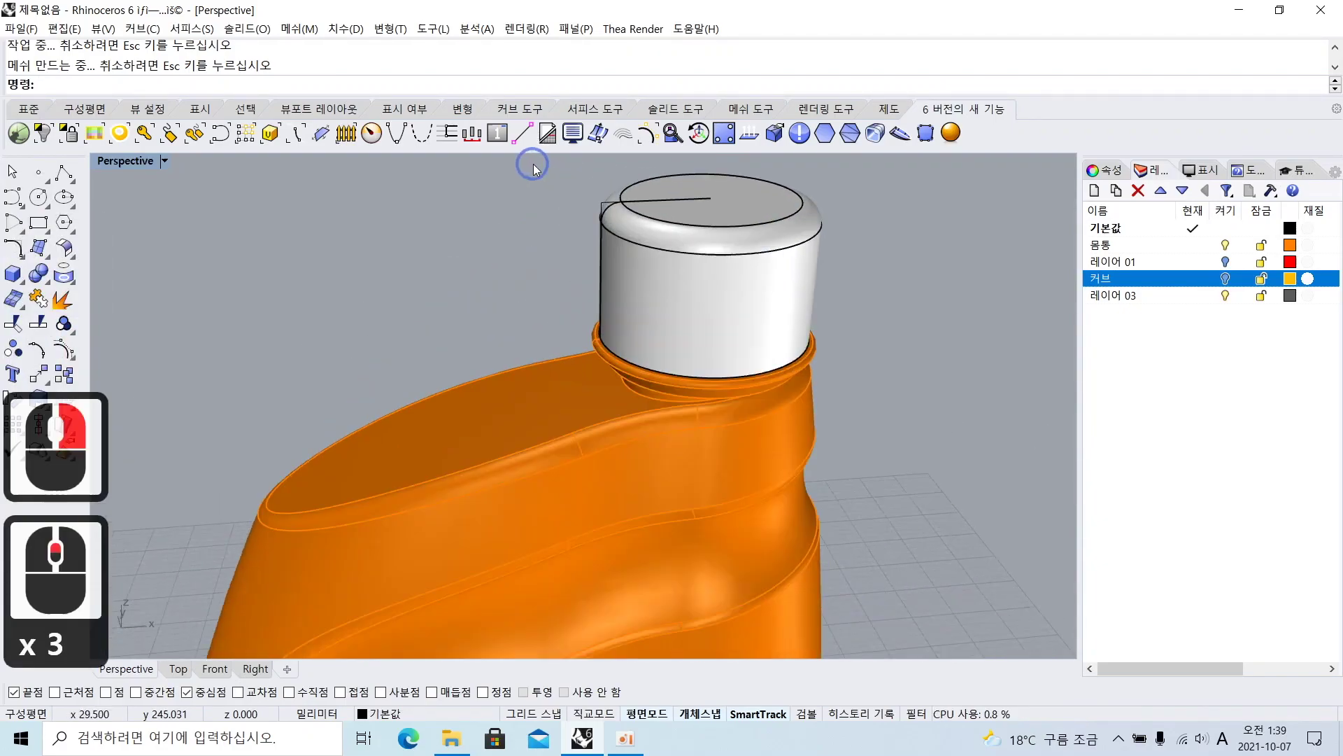
{"action": "scroll", "coordinate": [598, 203], "scroll_direction": "up", "scroll_amount": 4}
{"action": "left_click", "coordinate": [618, 212]}
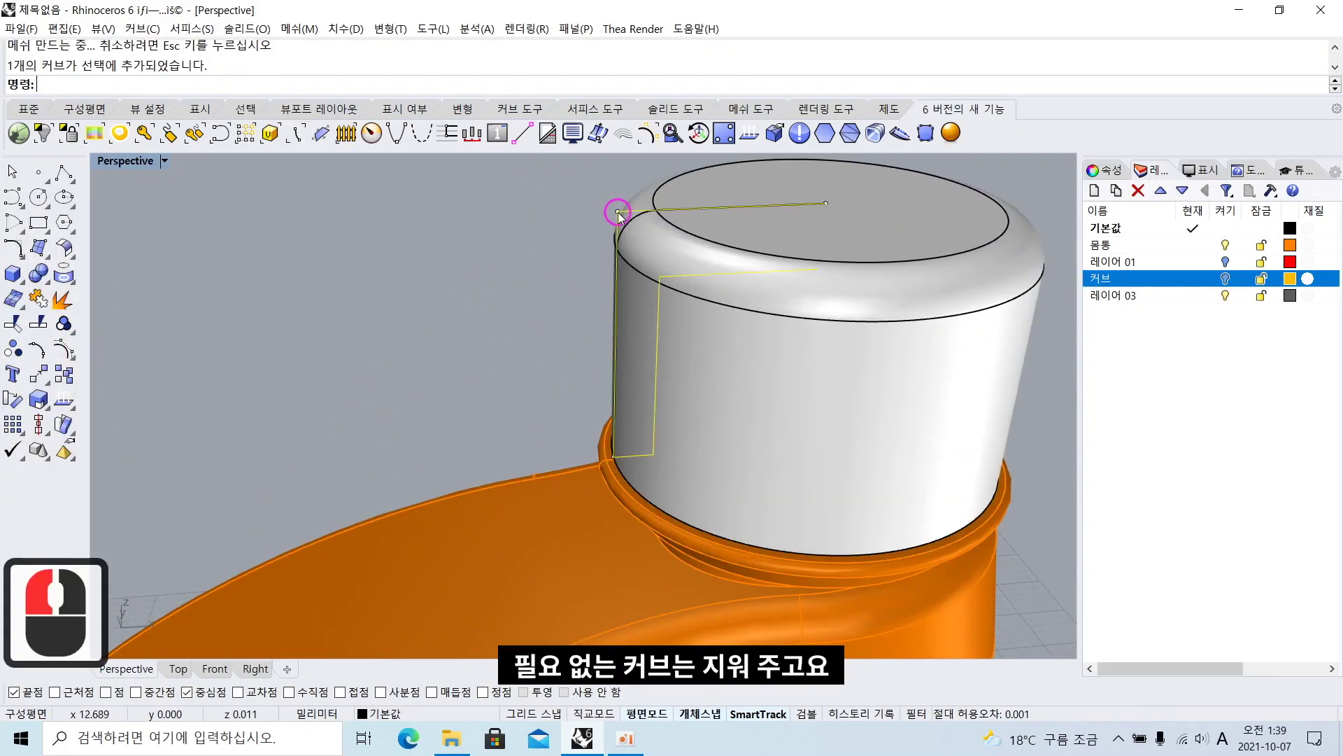
{"action": "key", "text": "BackSpace"}
{"action": "scroll", "coordinate": [616, 214], "scroll_direction": "down", "scroll_amount": 5}
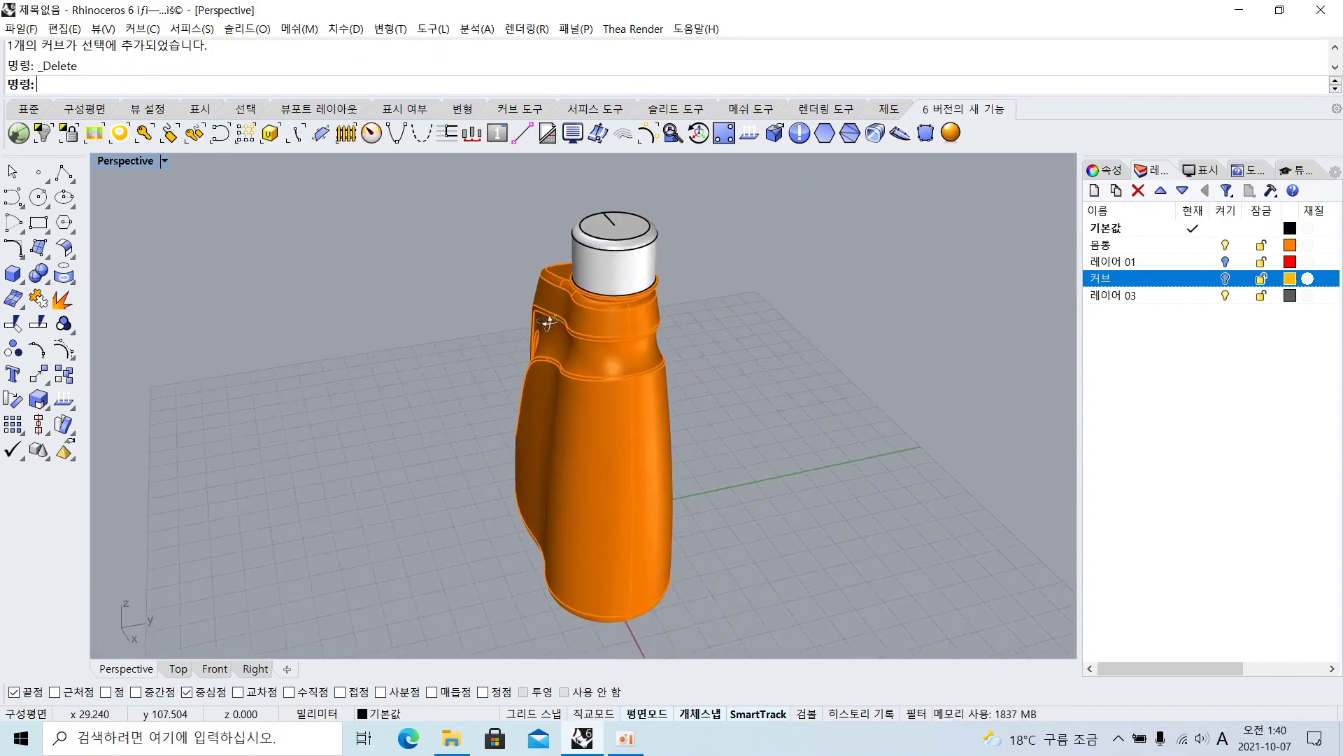